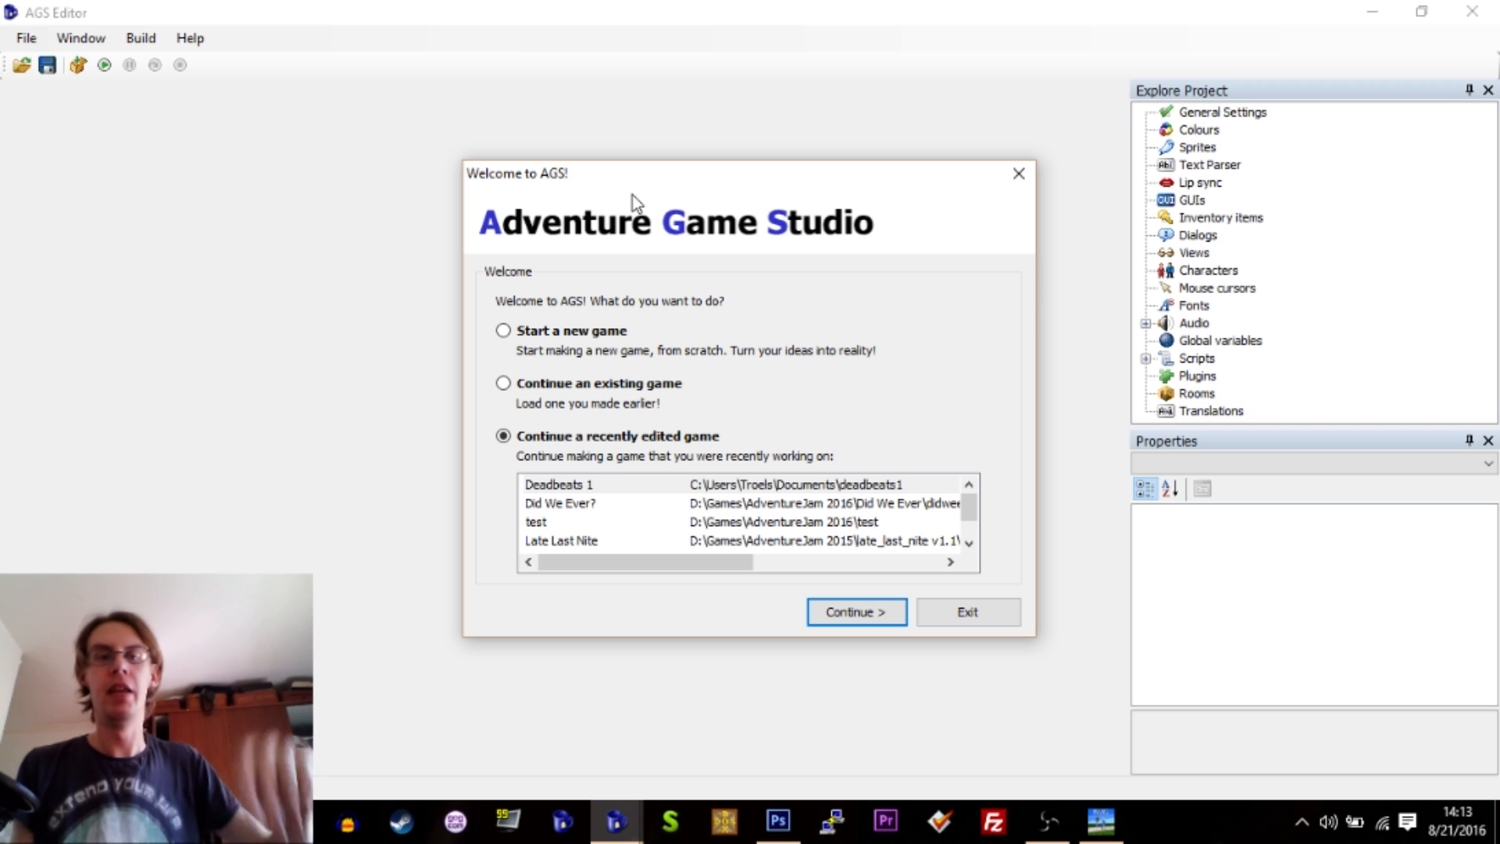
Start a new game in the wizard and base it on the Default Game template.
{"action": "left_click", "coordinate": [504, 331]}
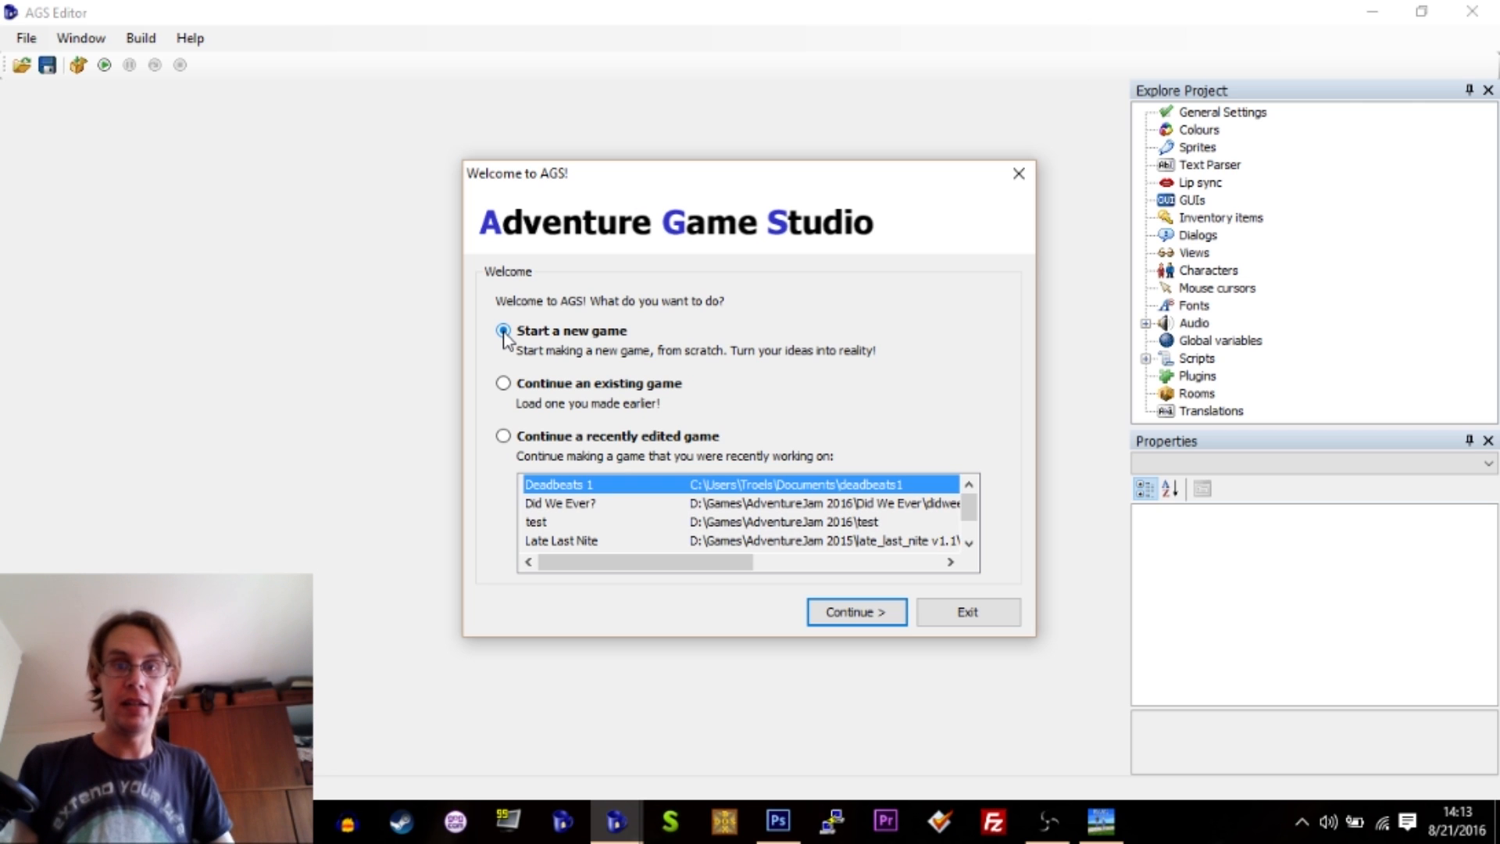
{"action": "left_click", "coordinate": [852, 614]}
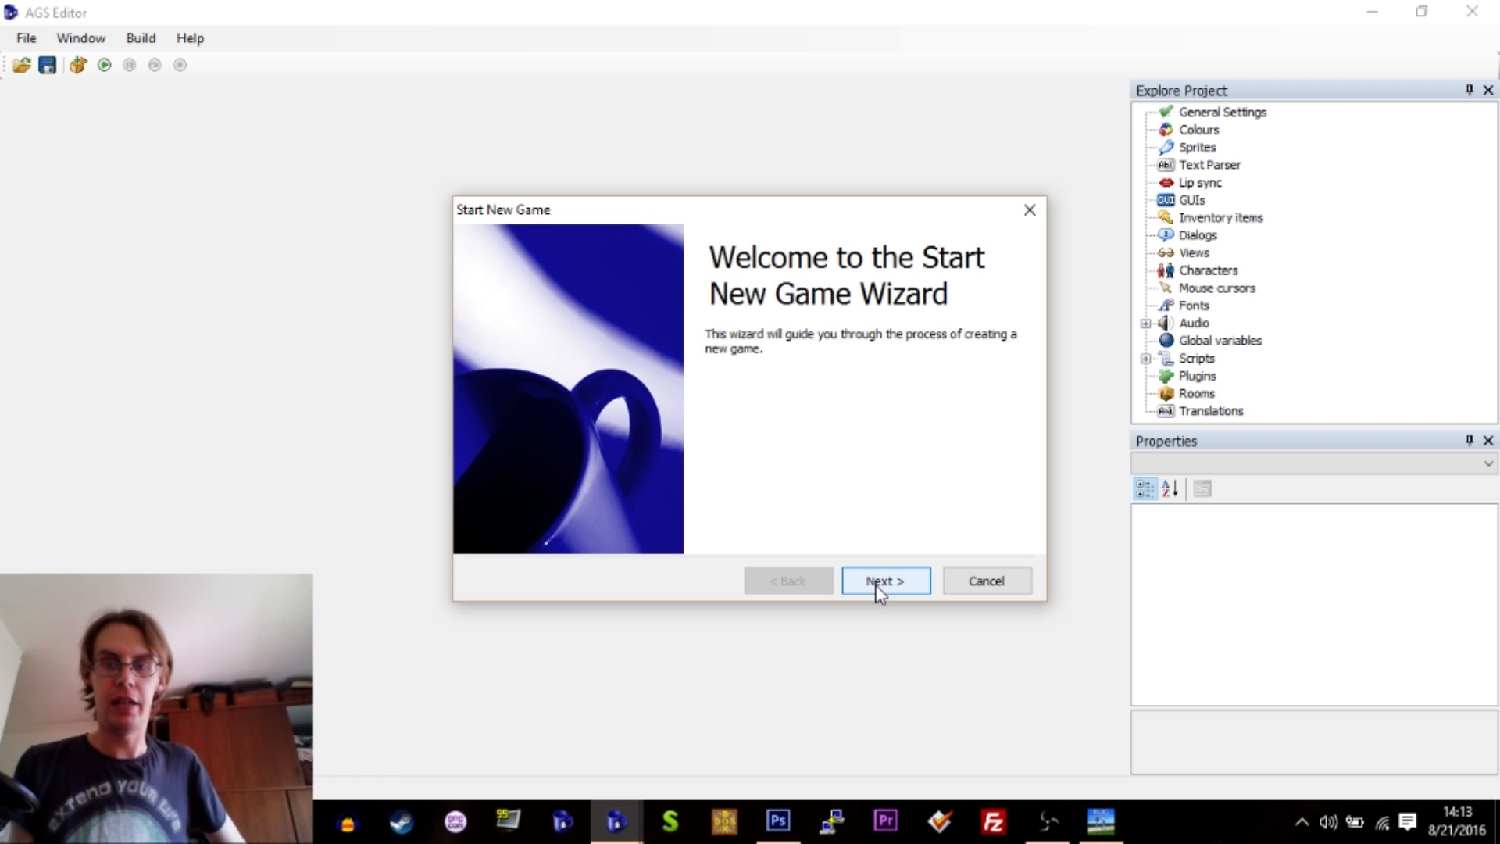
{"action": "left_click", "coordinate": [879, 582]}
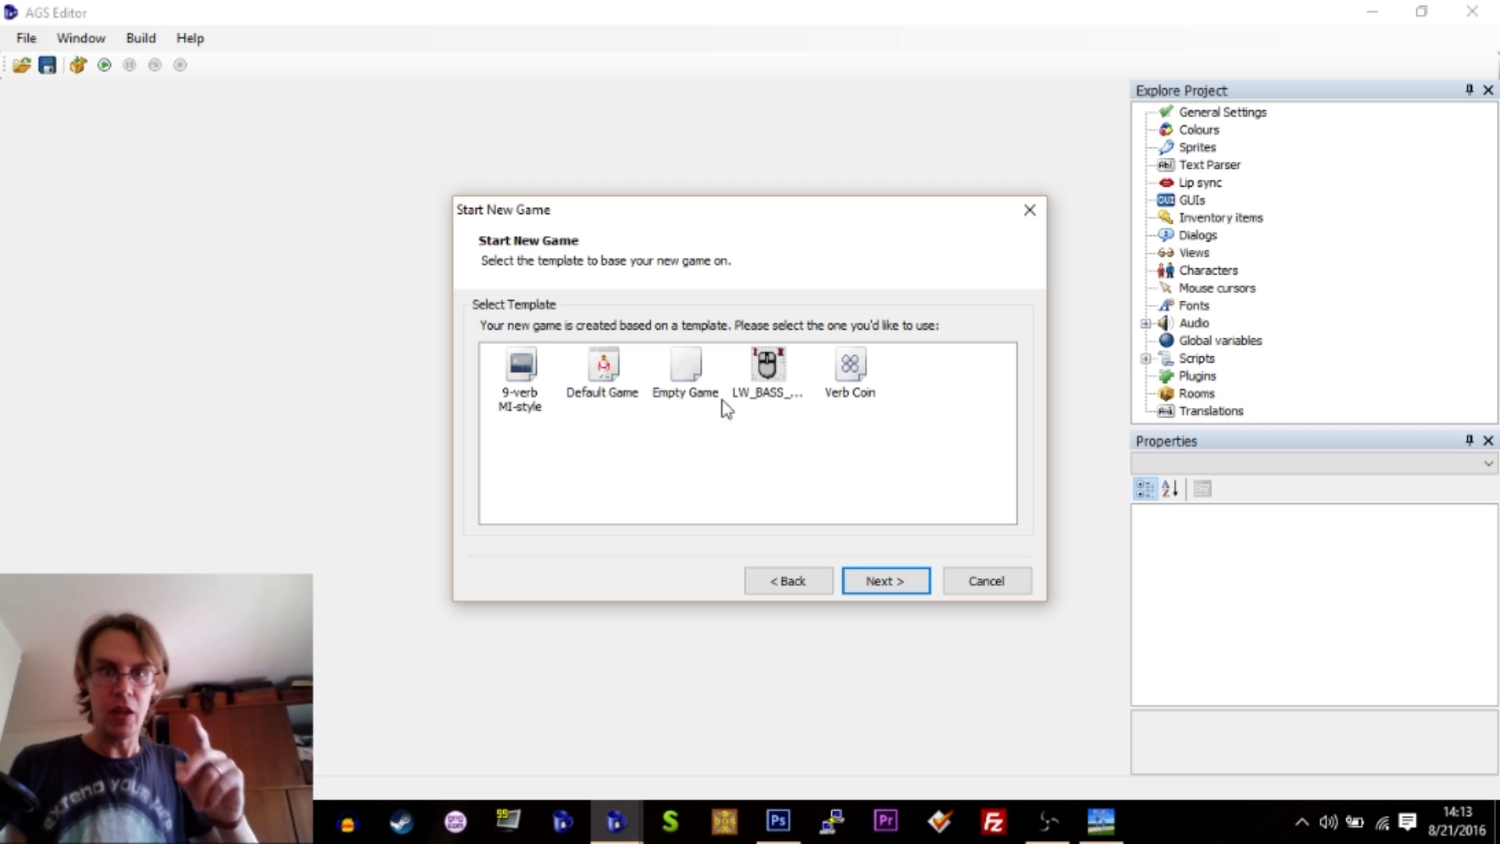
{"action": "left_click_drag", "start_coordinate": [568, 210], "coordinate": [560, 182]}
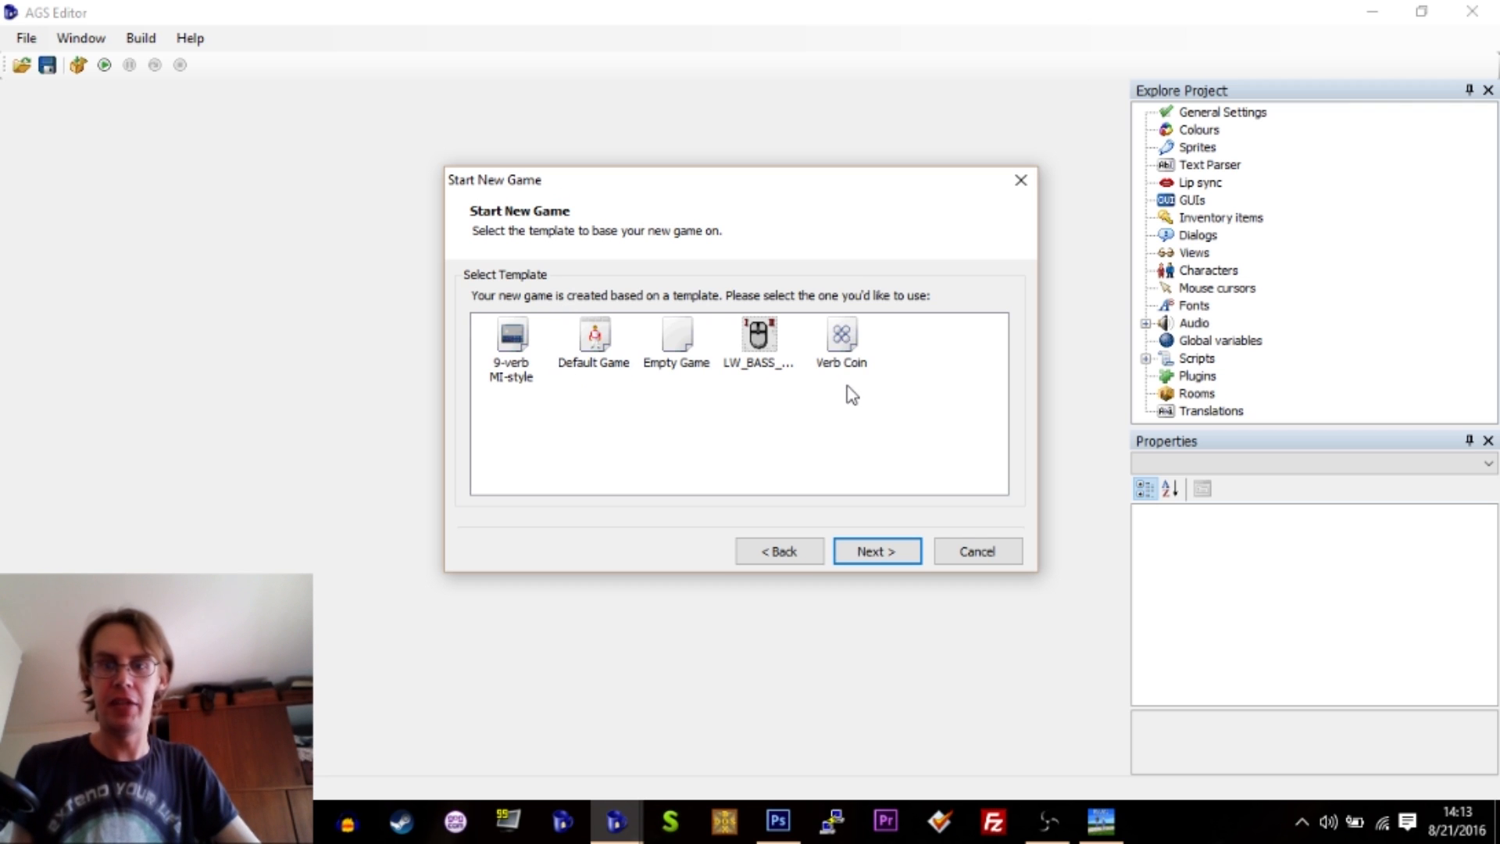
{"action": "left_click", "coordinate": [513, 342]}
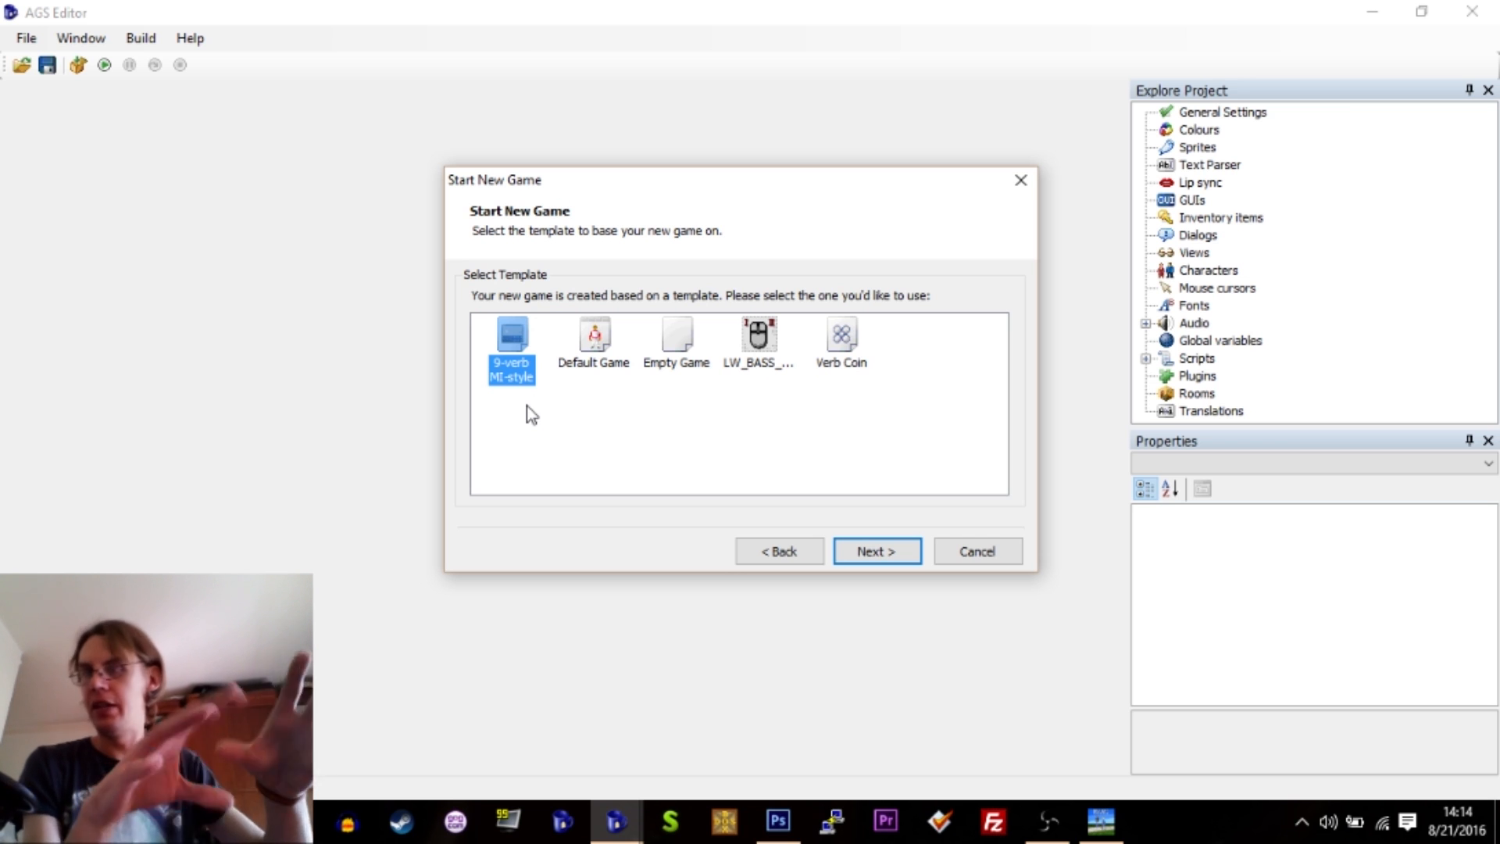
{"action": "left_click", "coordinate": [604, 353]}
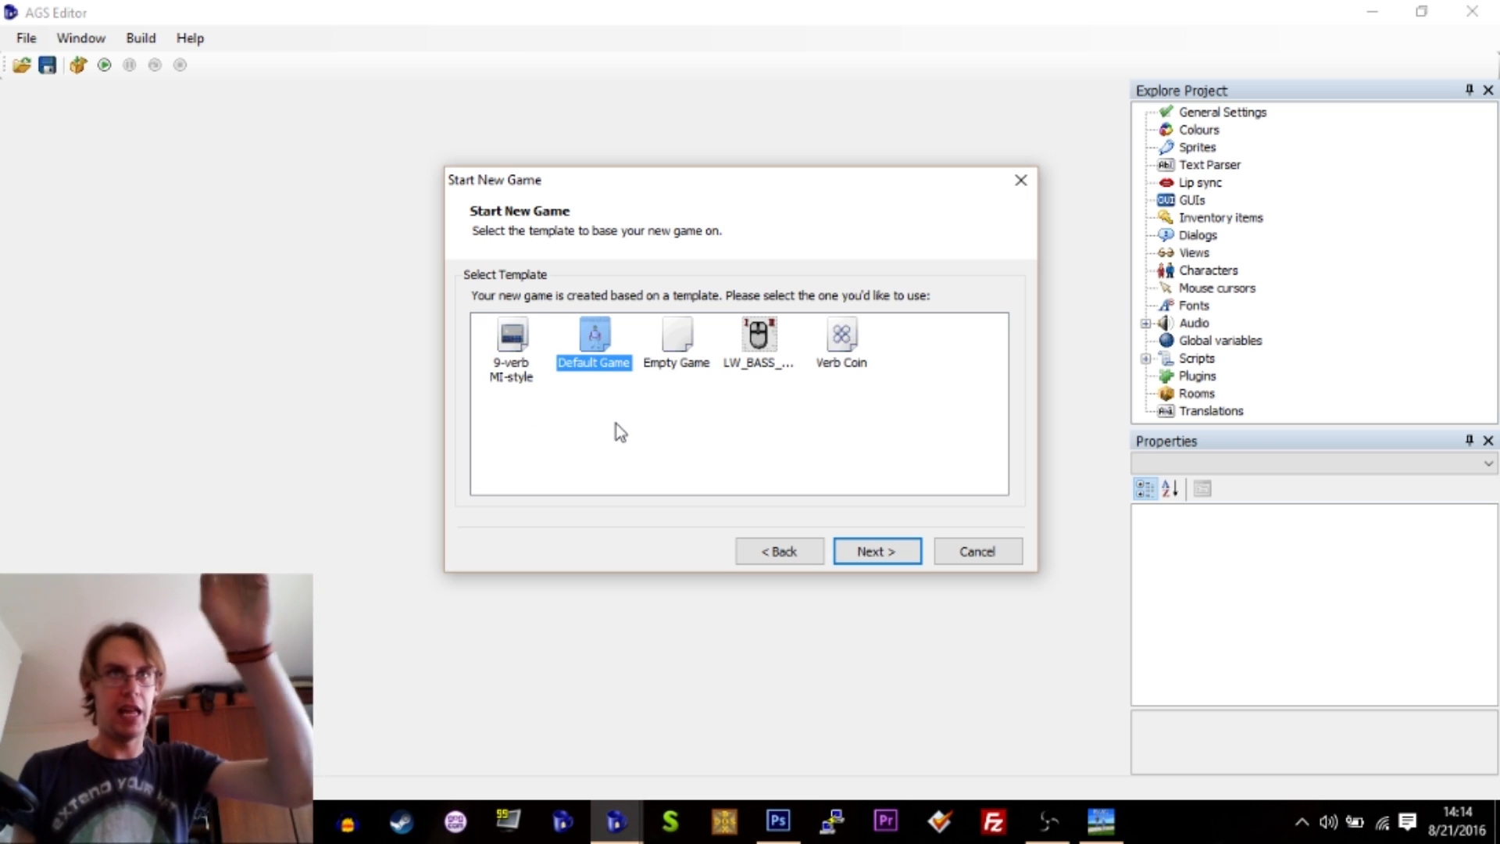
{"action": "left_click", "coordinate": [759, 344]}
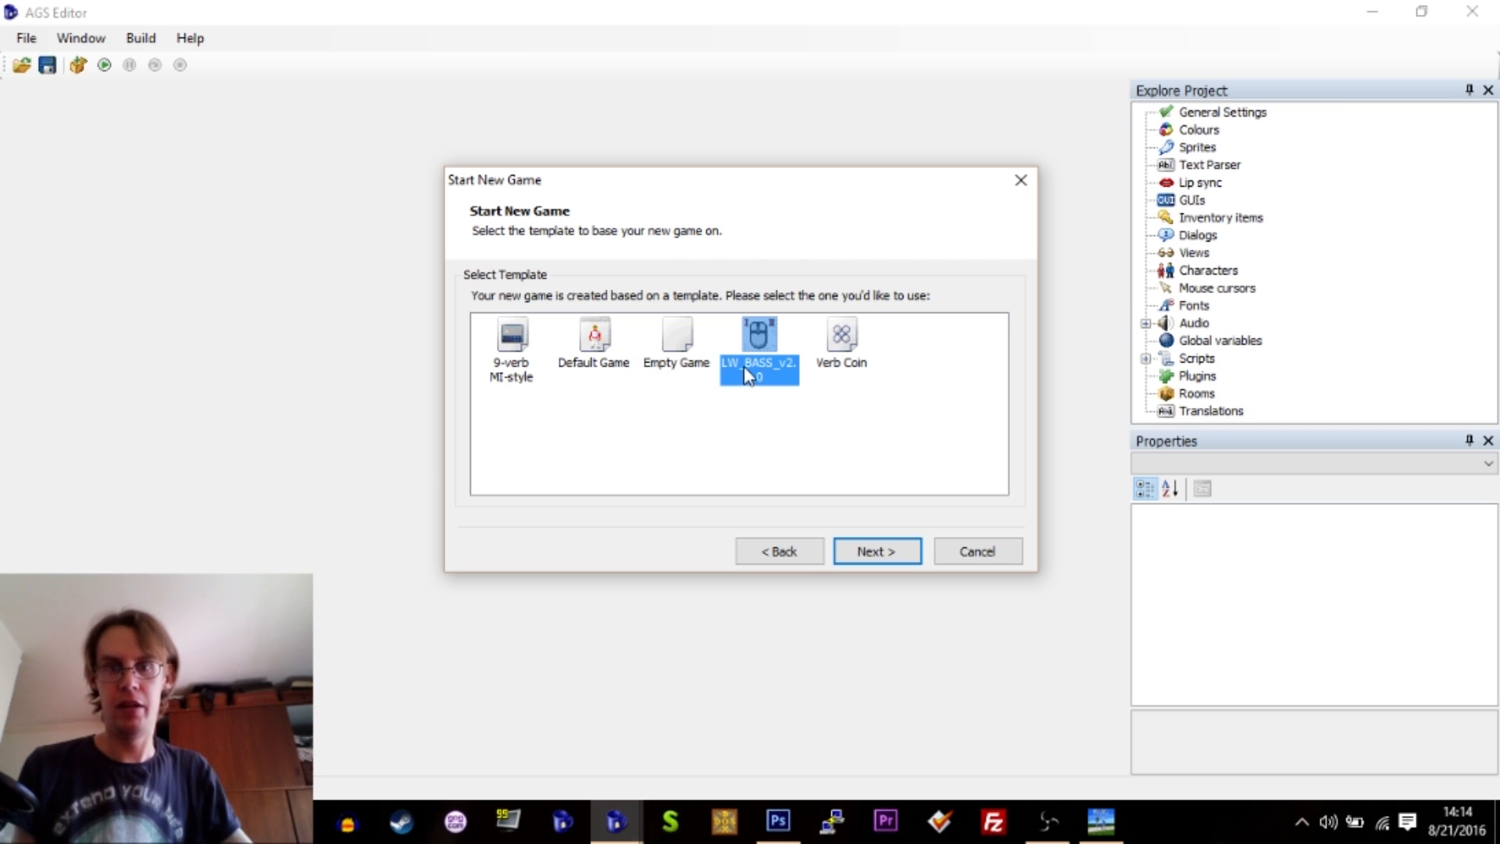
{"action": "left_click", "coordinate": [833, 350]}
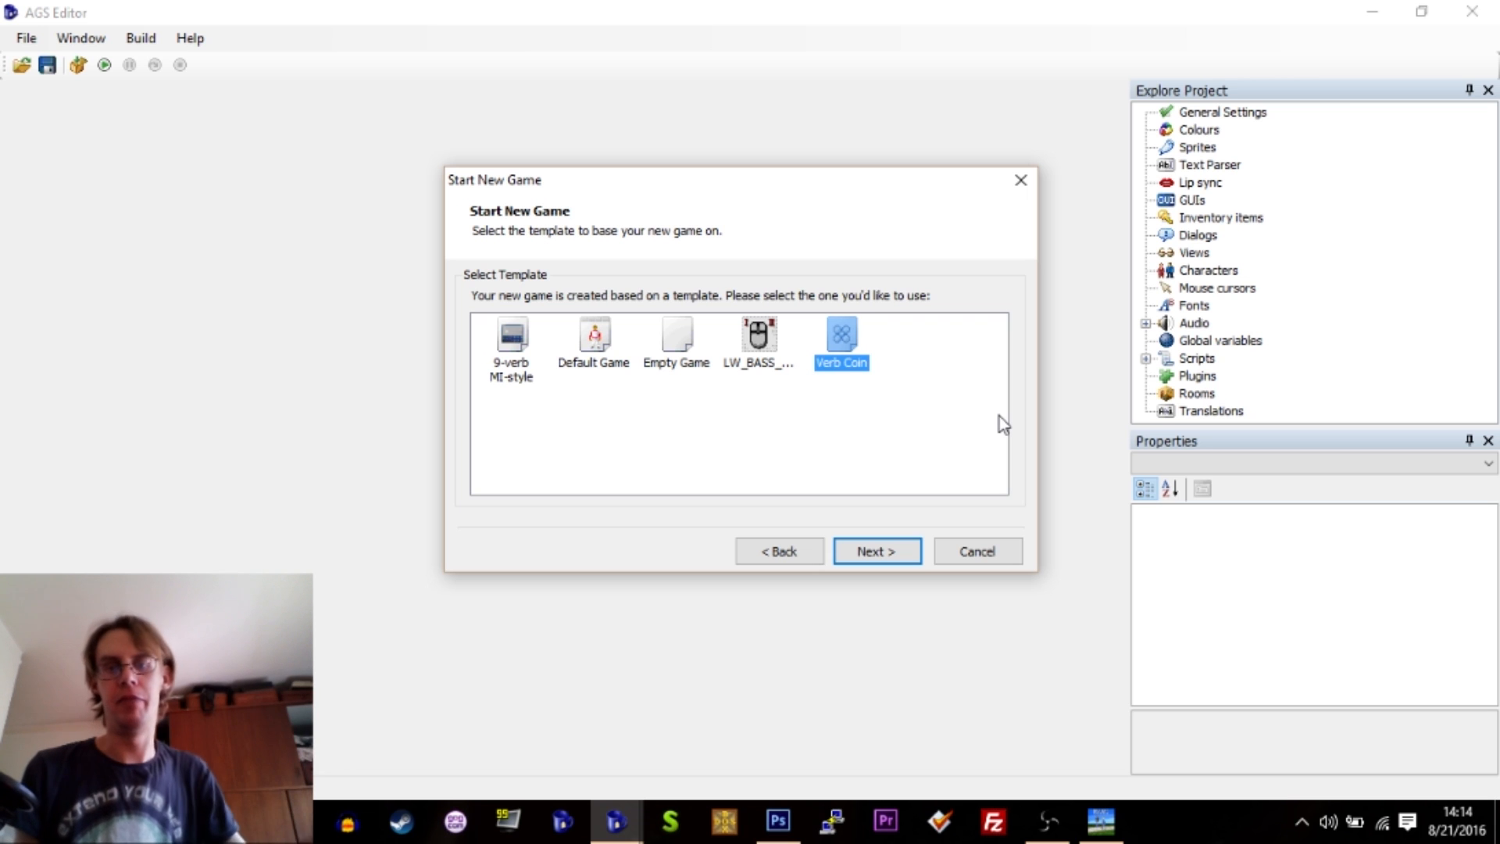
{"action": "left_click", "coordinate": [602, 349]}
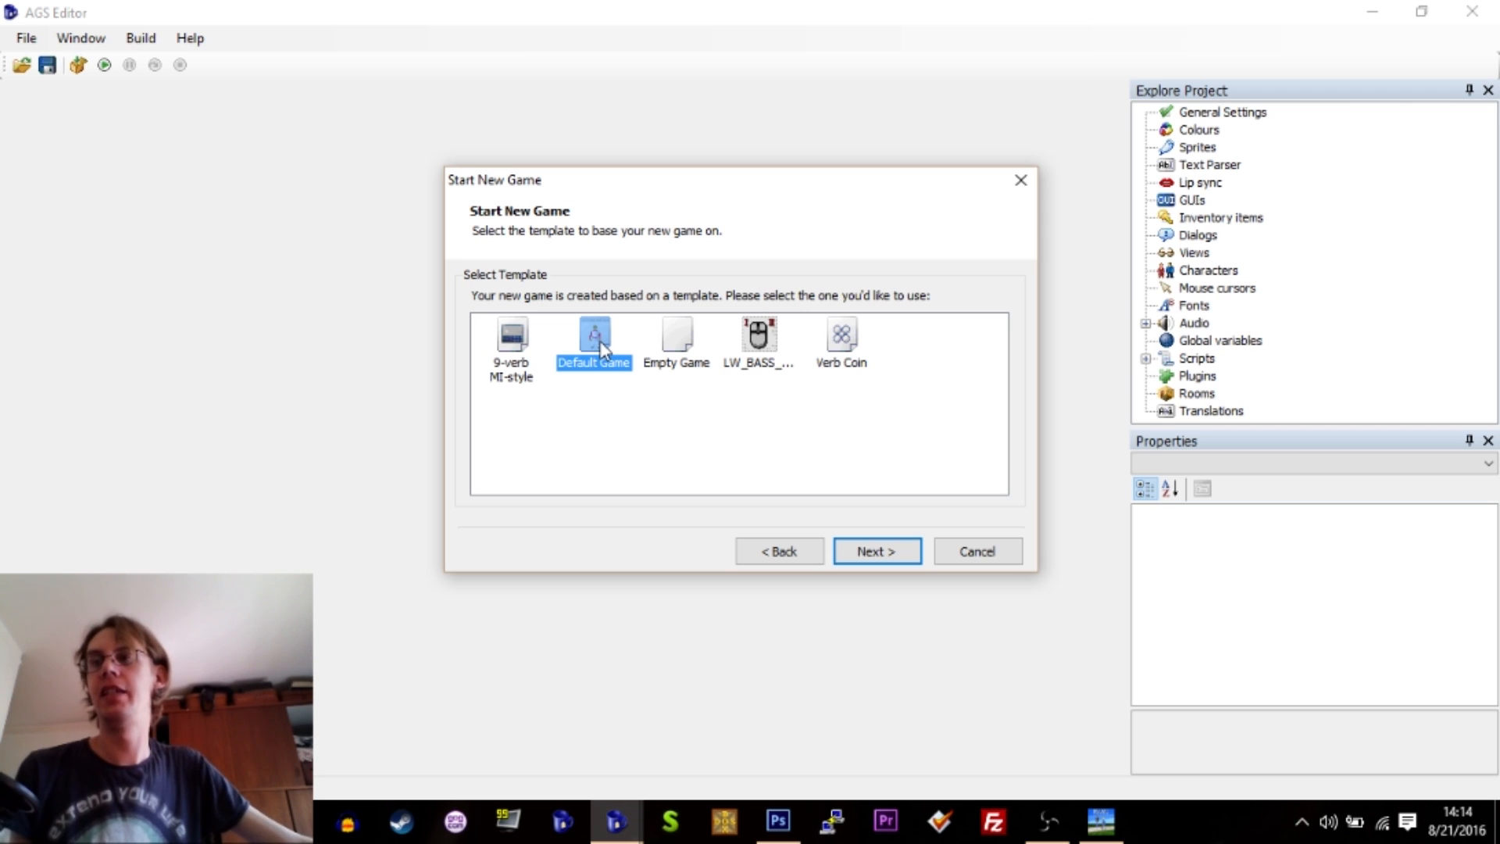
{"action": "left_click", "coordinate": [866, 552]}
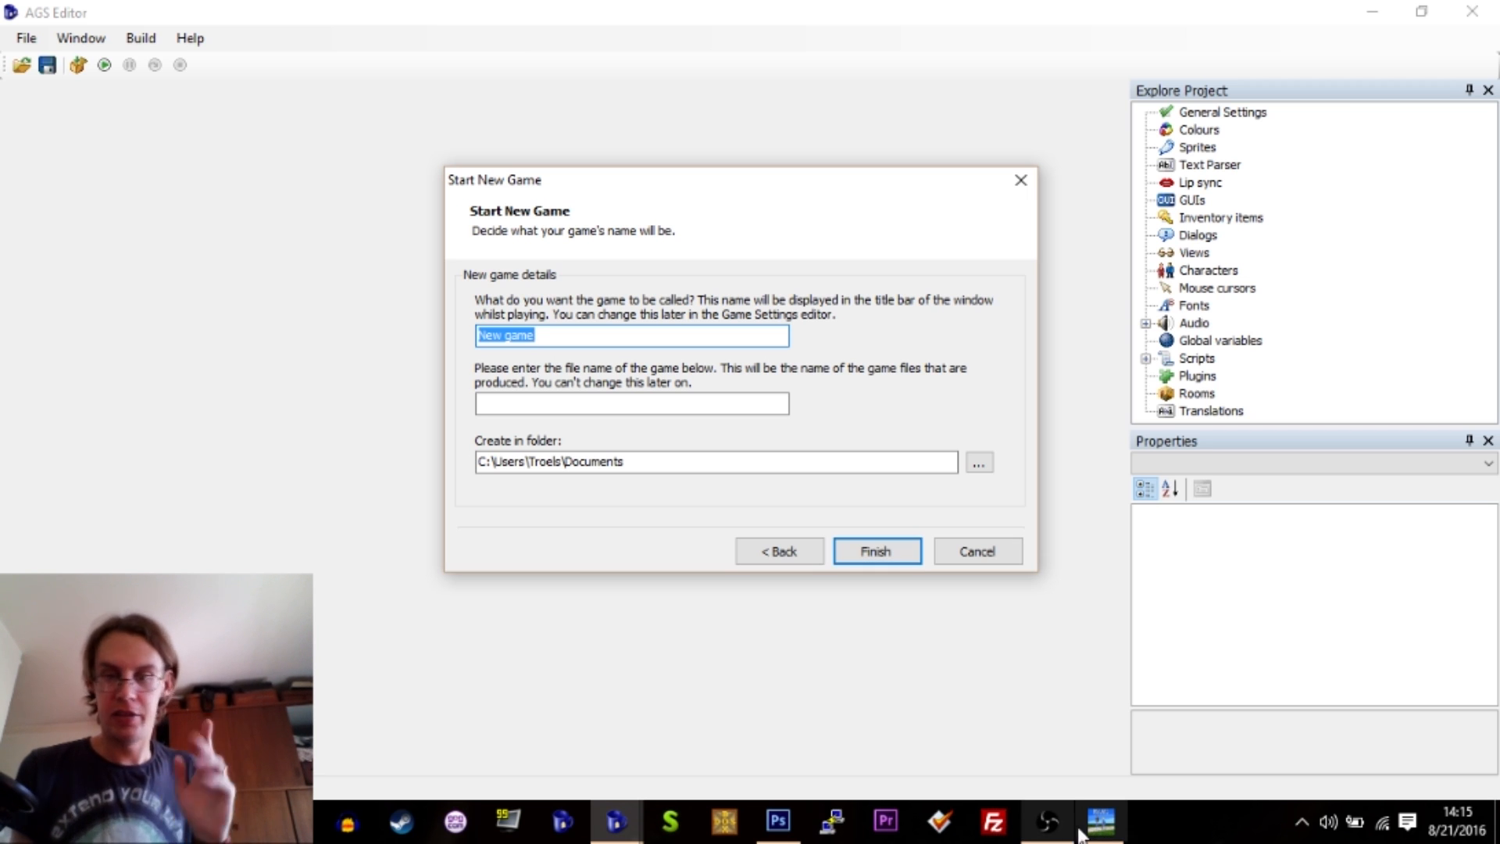
Switch to Open Crowd Source and draw a random story prompt from the OCS S1 deck.
{"action": "left_click", "coordinate": [1102, 824]}
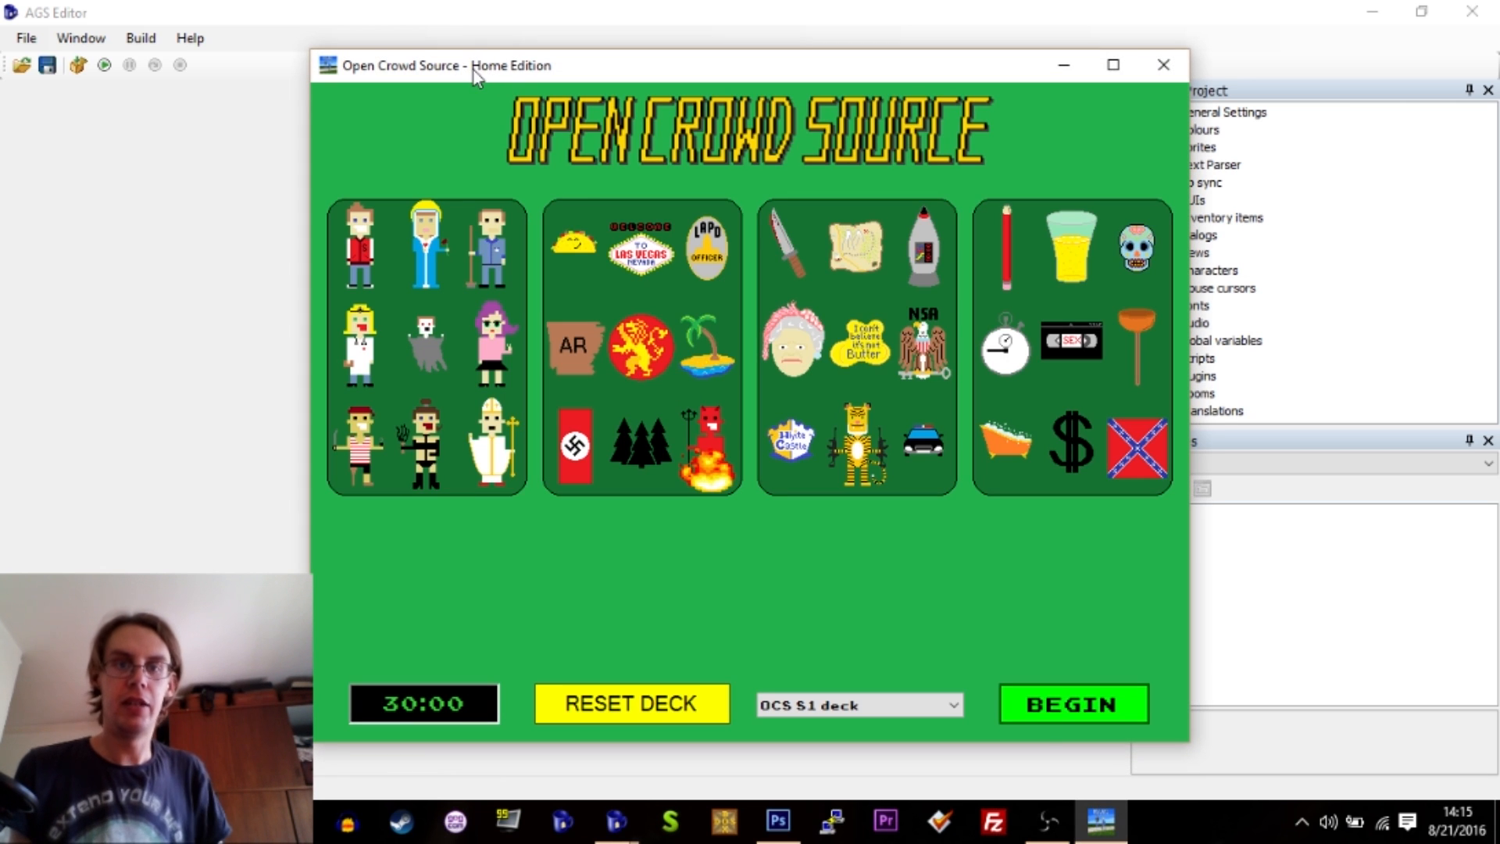
{"action": "left_click_drag", "start_coordinate": [474, 72], "coordinate": [458, 62]}
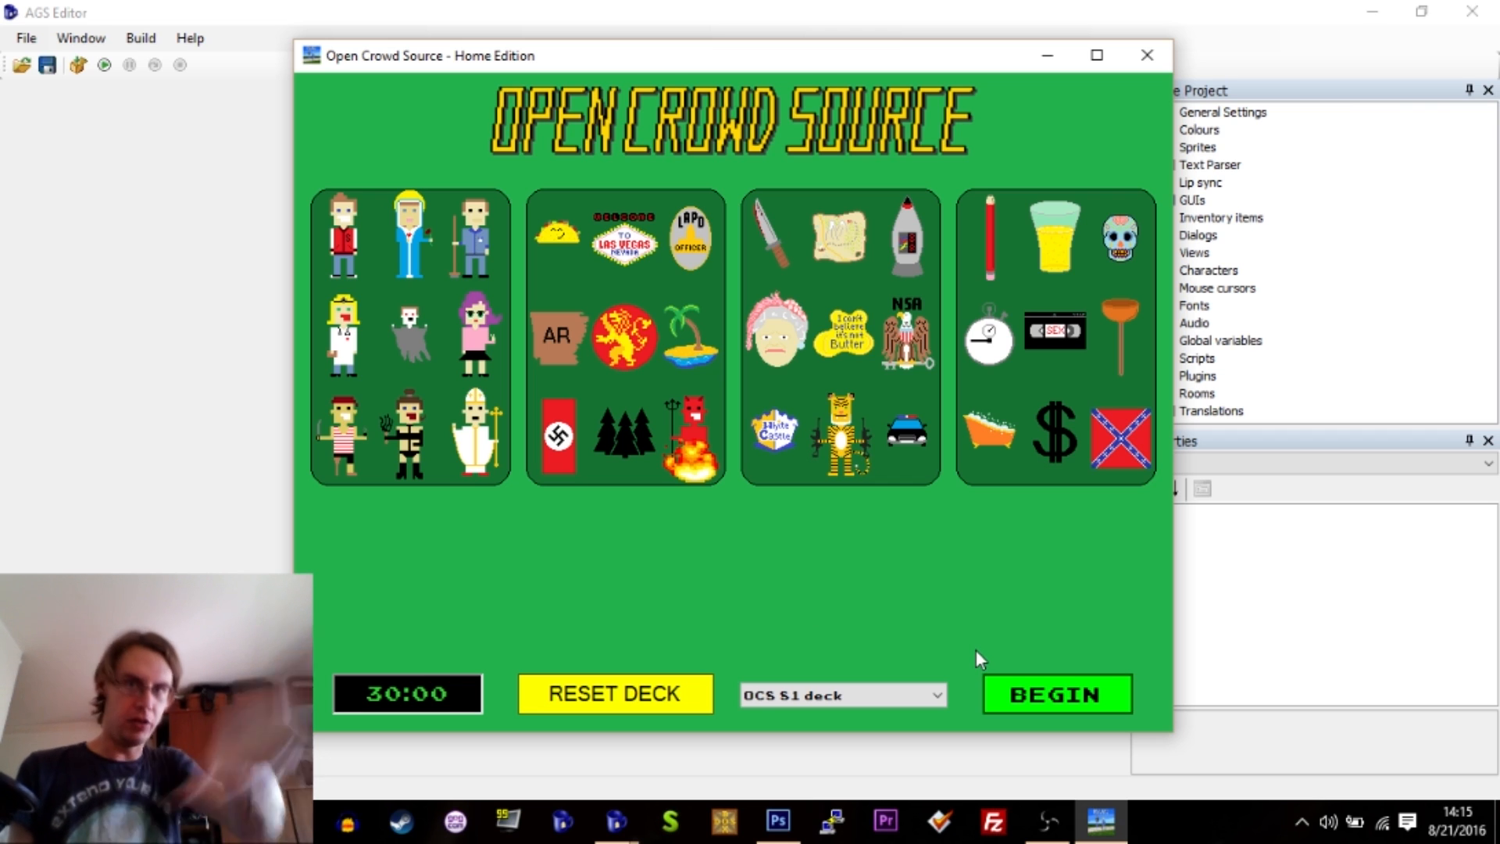
{"action": "left_click", "coordinate": [1037, 697]}
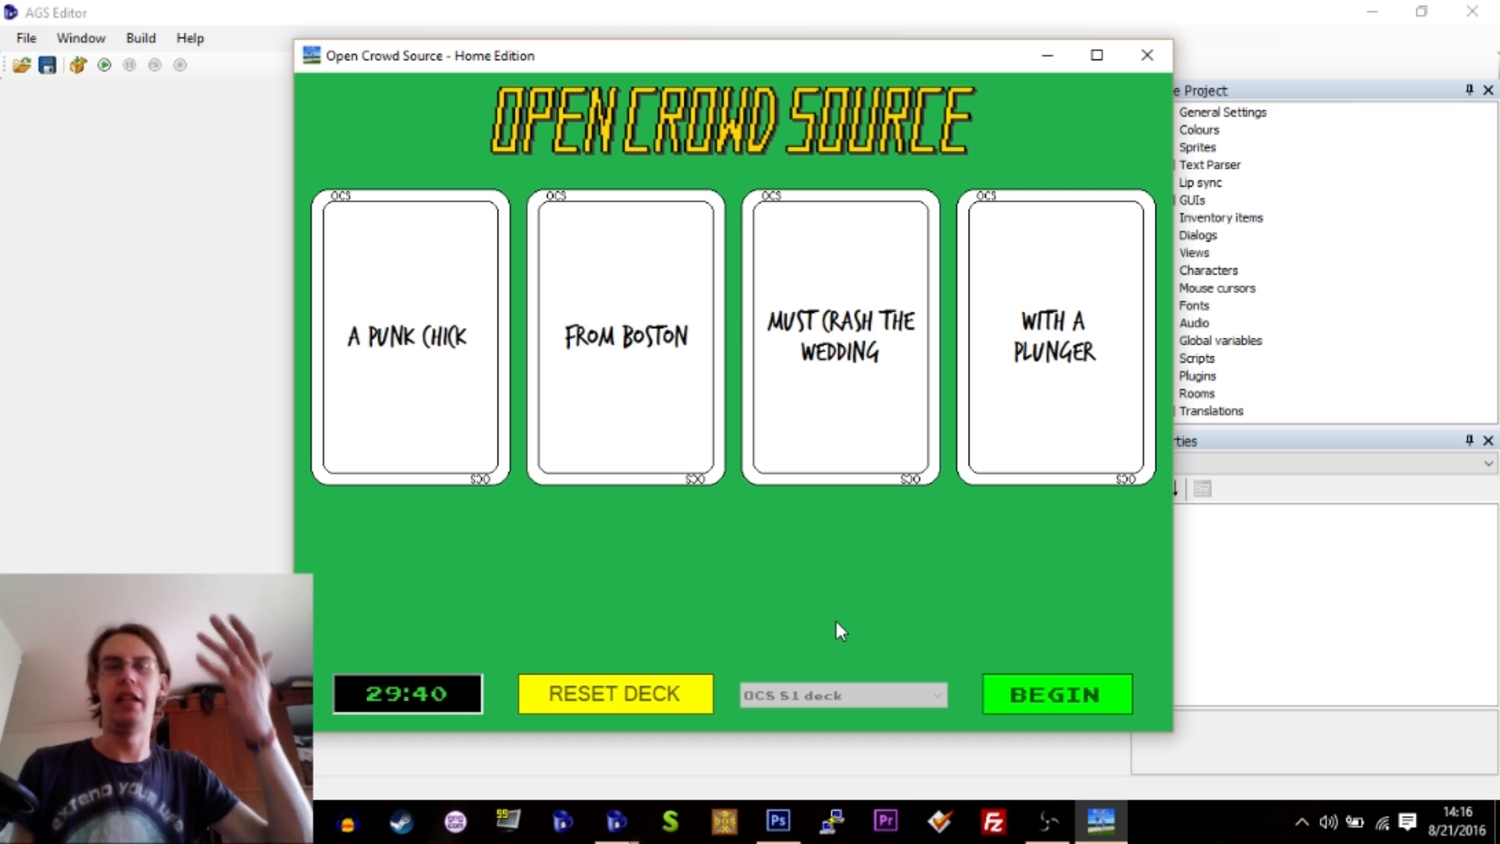
Return to AGS Editor and create the game with the name Wedding Crasher and the file name weddingcrasher.
{"action": "left_click", "coordinate": [436, 10]}
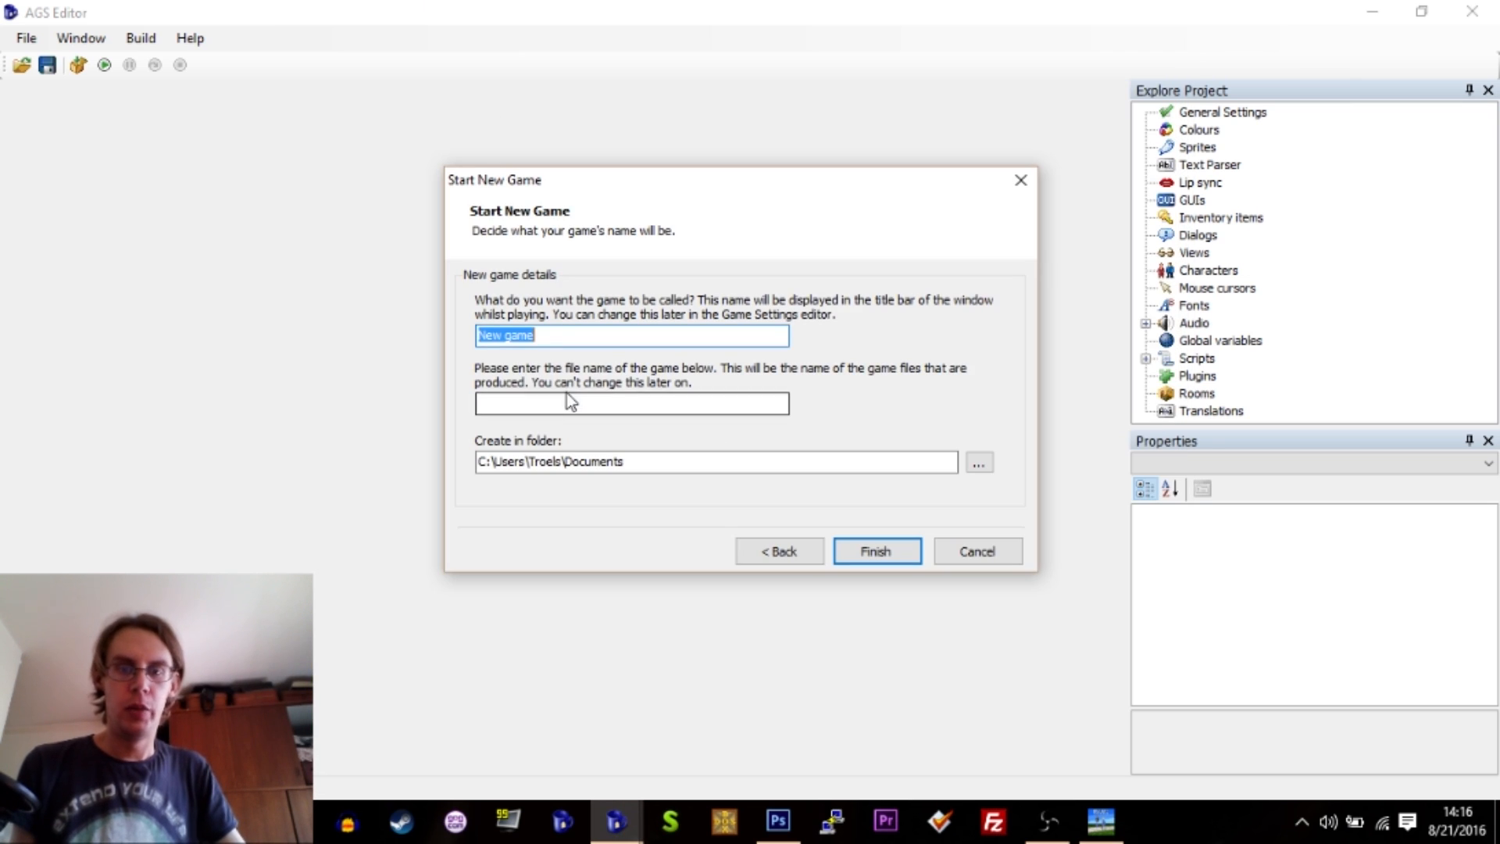
{"action": "type", "text": "Wed"}
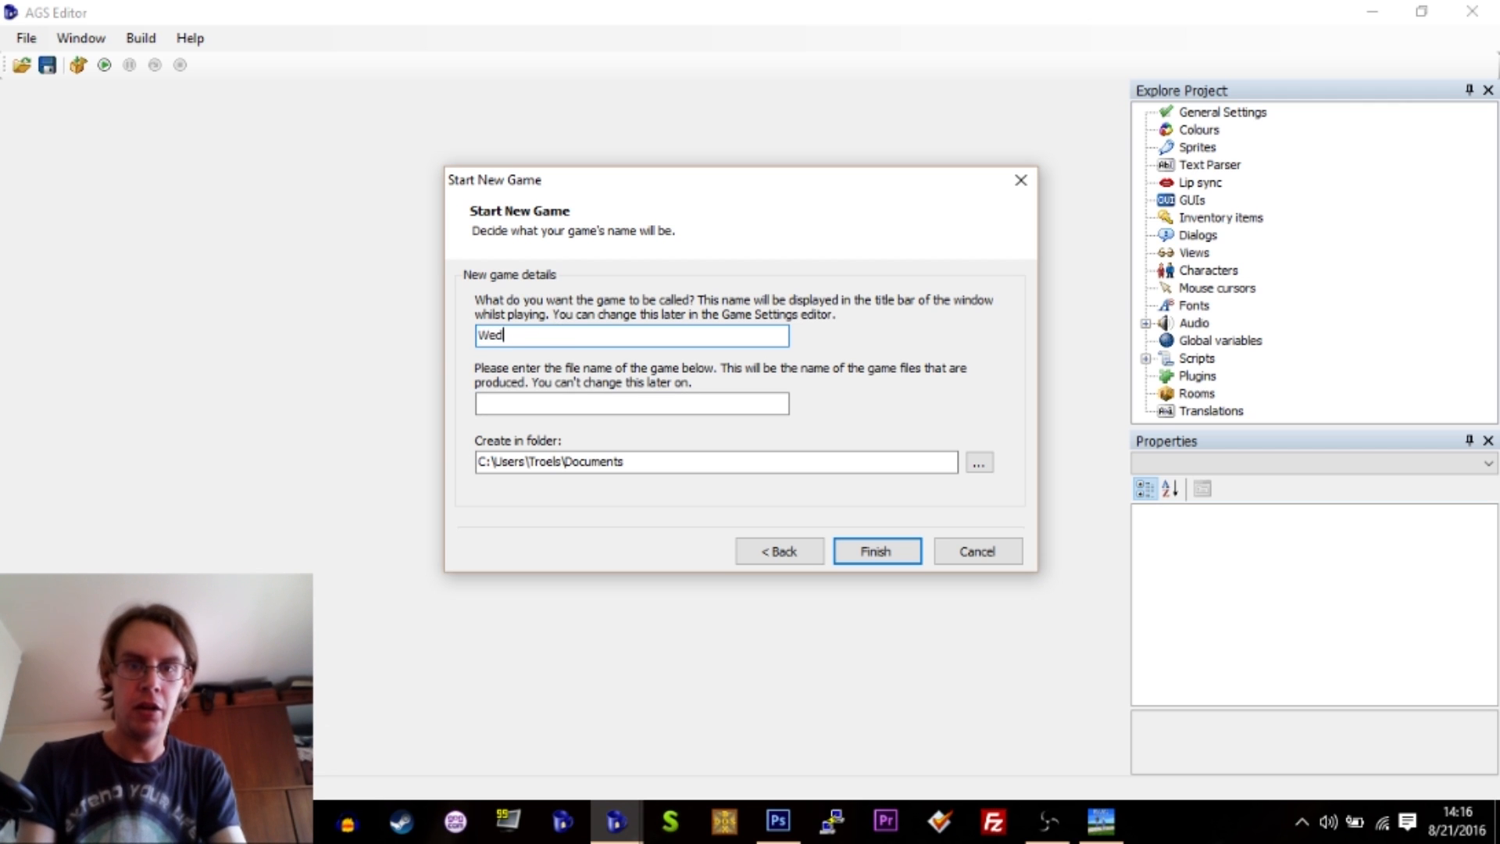
{"action": "type", "text": "ding Crasher"}
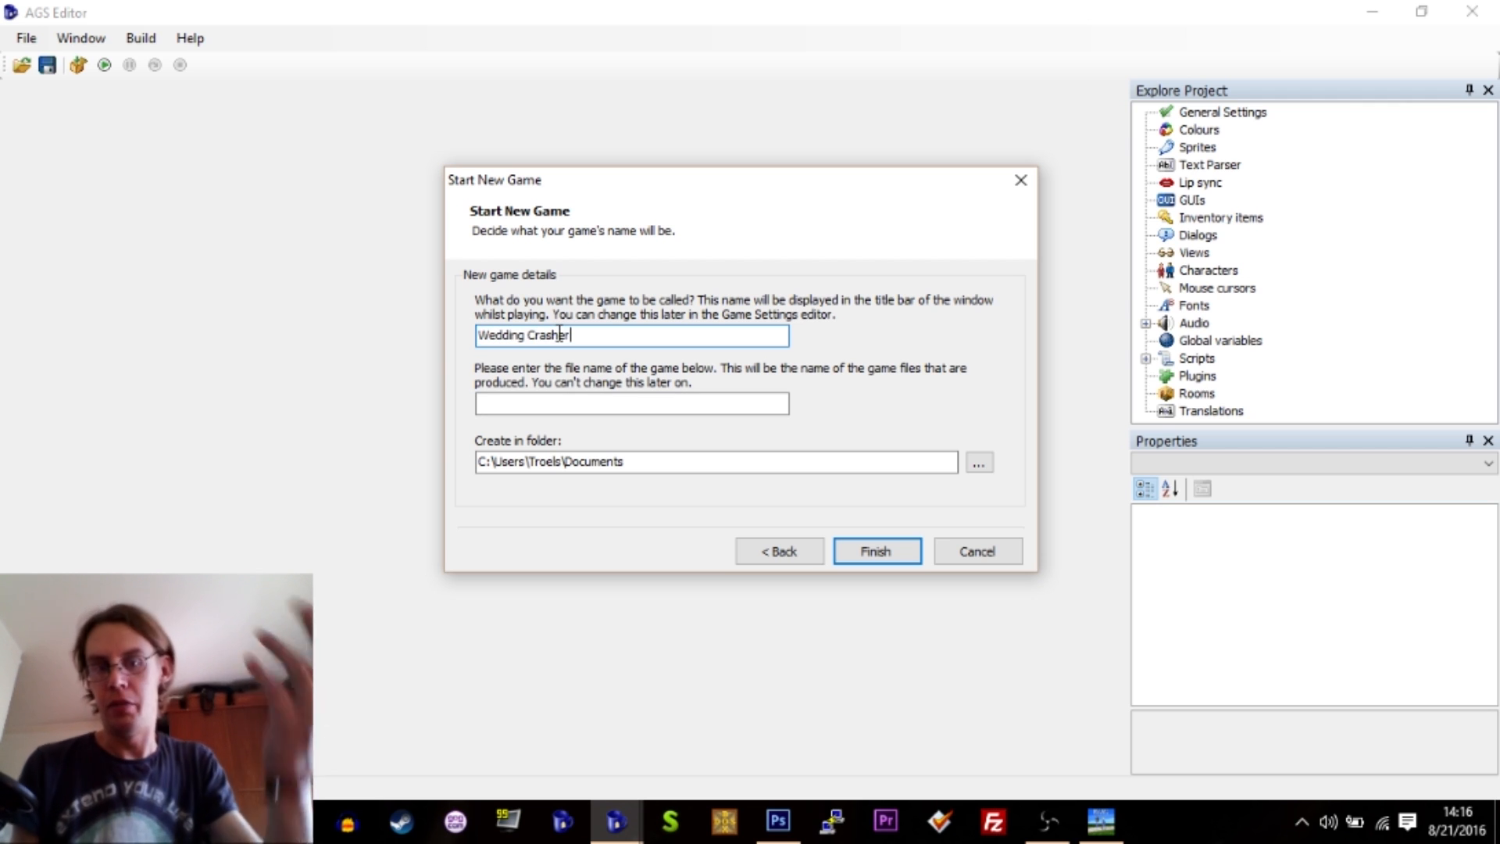
{"action": "left_click", "coordinate": [627, 405]}
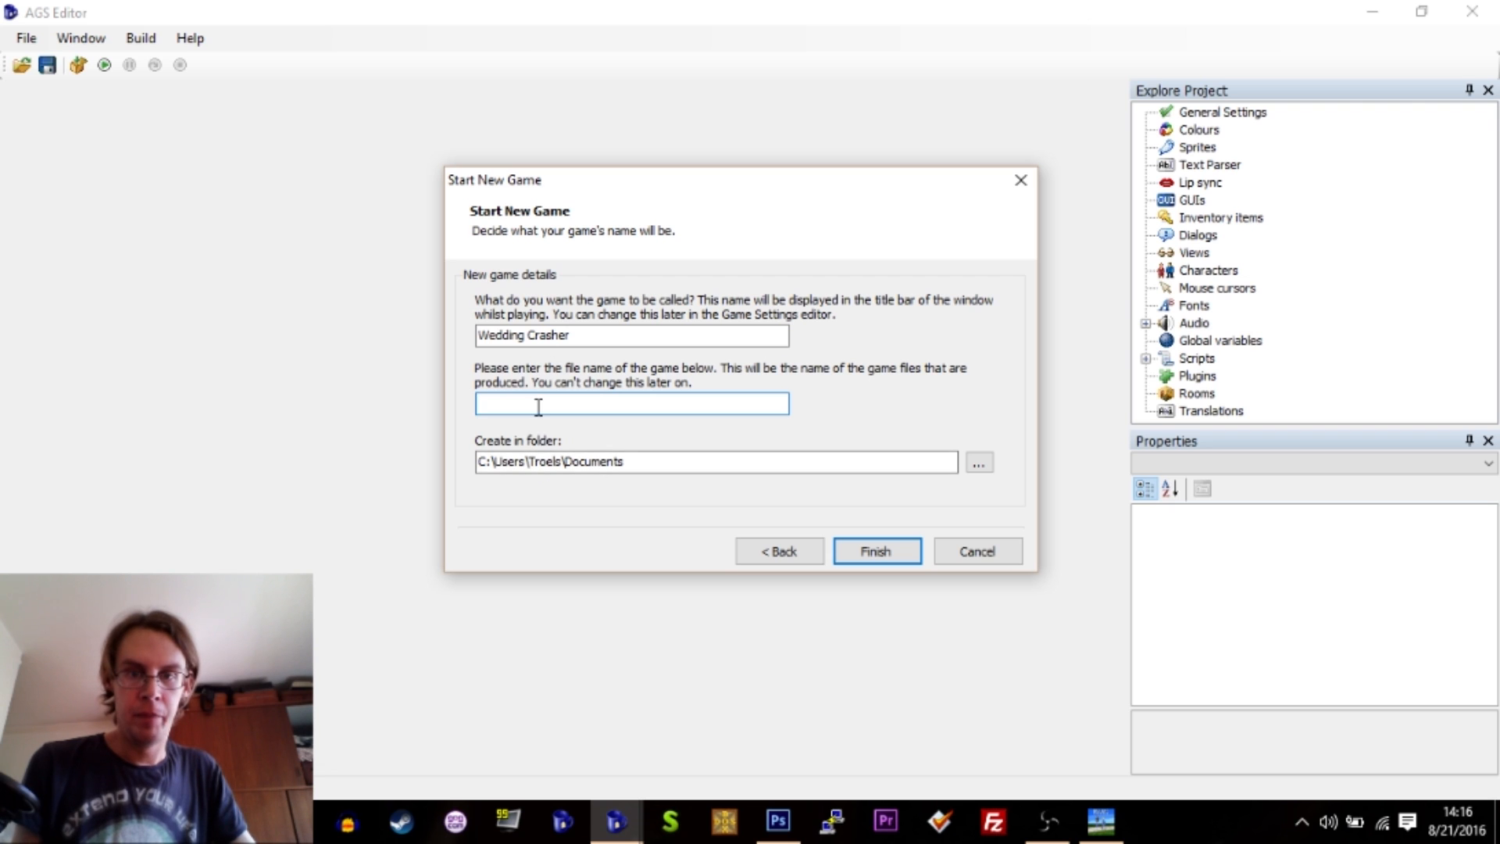
{"action": "type", "text": "w"}
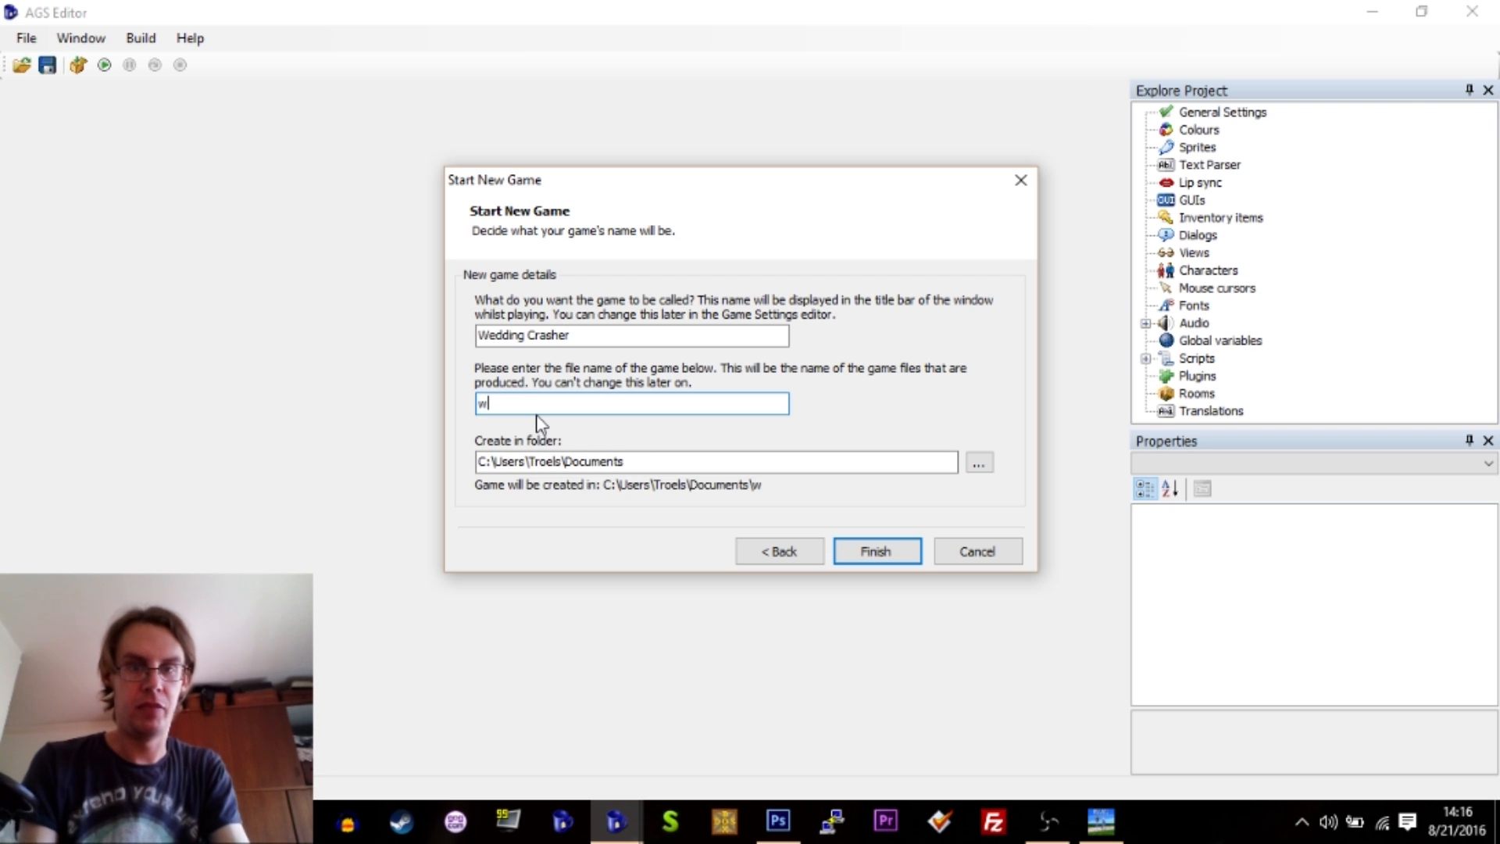
{"action": "type", "text": "eddingcrasher"}
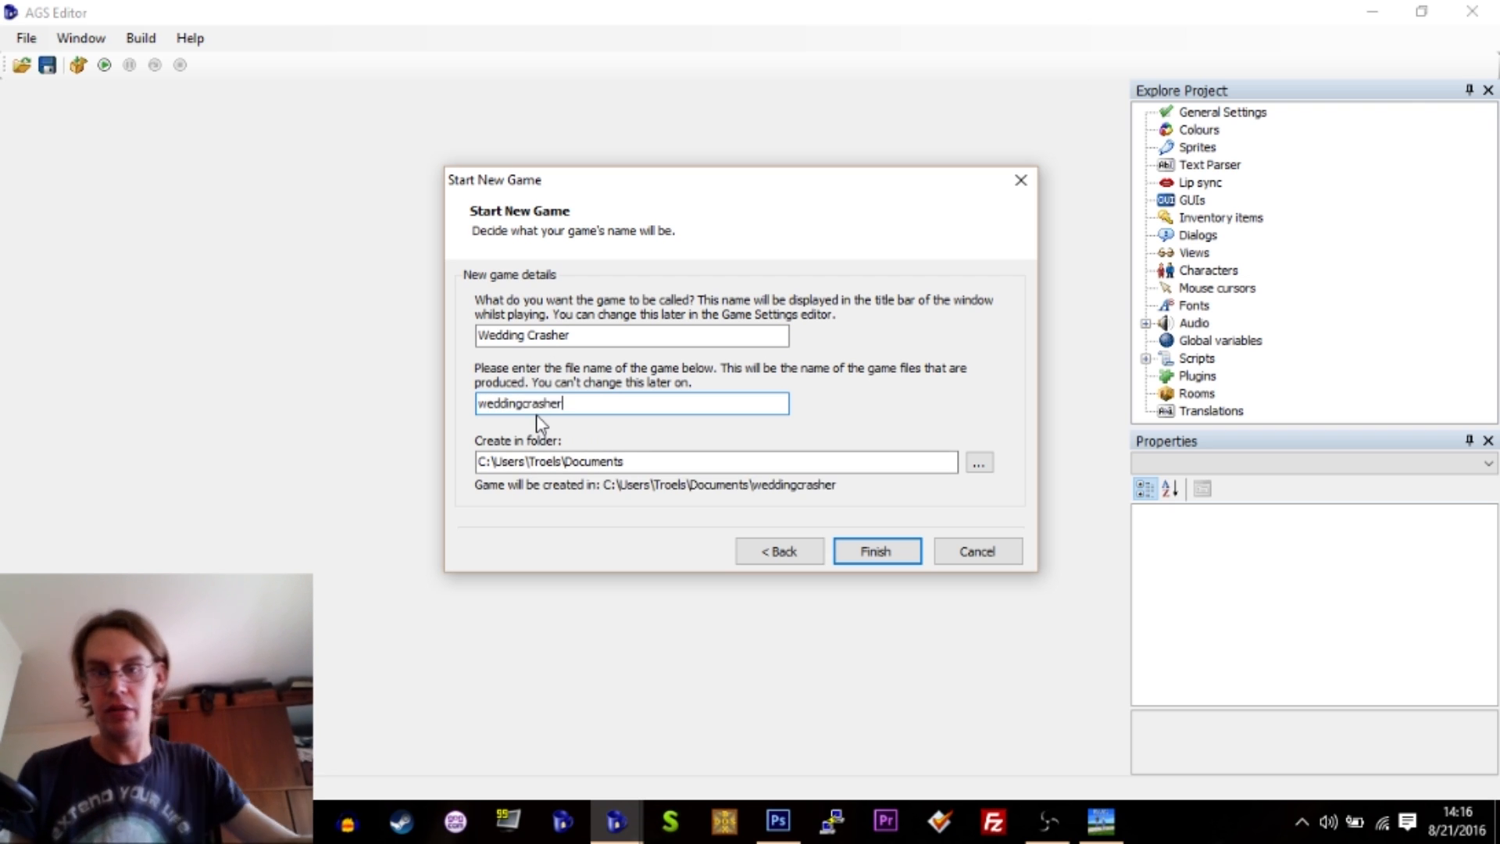
{"action": "left_click", "coordinate": [884, 555]}
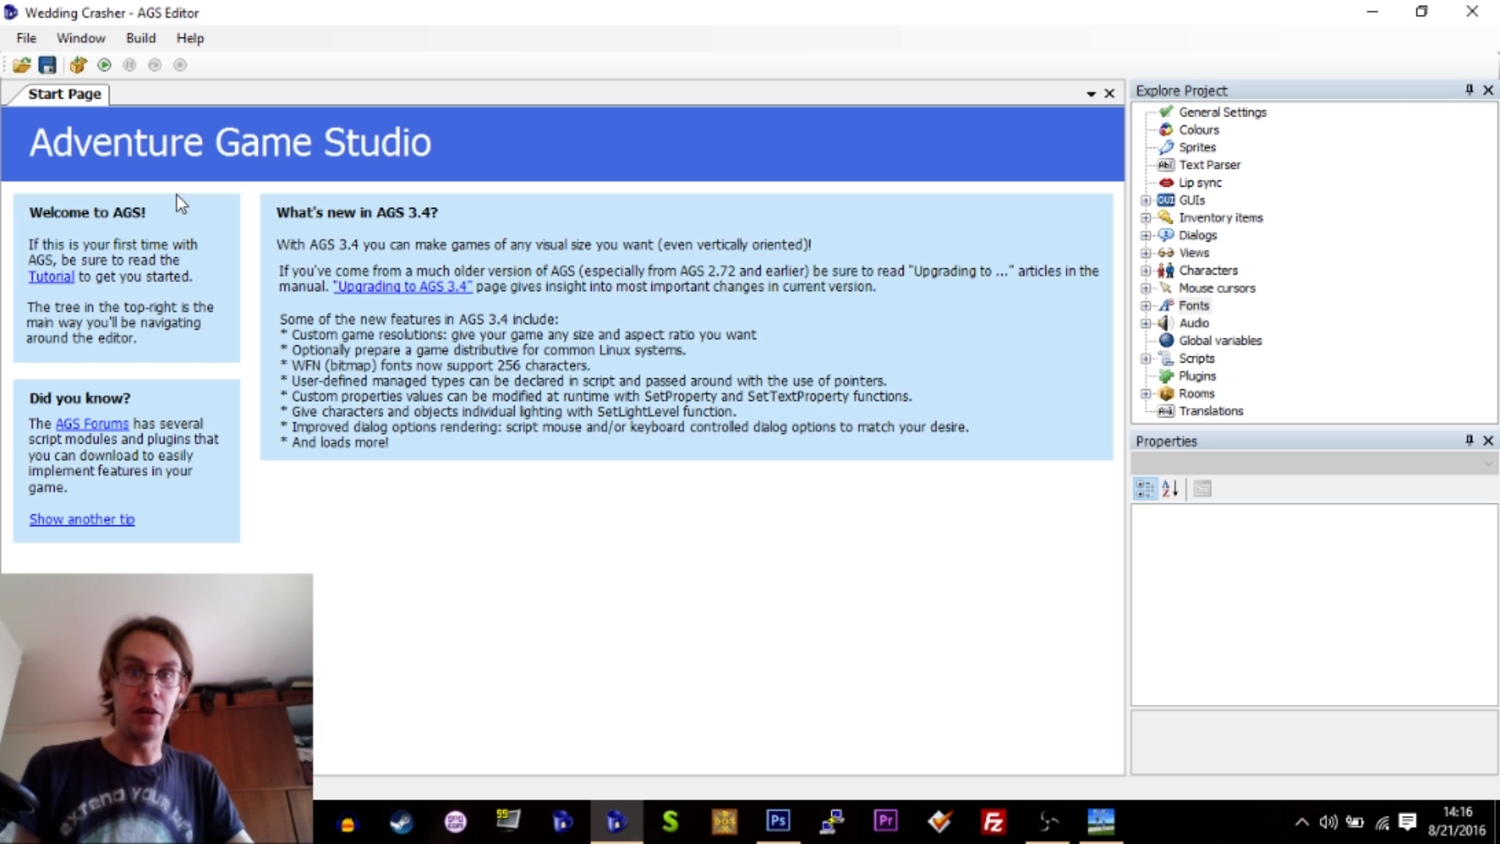
Close the Start Page and open the project's General Settings at the Setup section.
{"action": "right_click", "coordinate": [57, 89]}
{"action": "left_click", "coordinate": [86, 109]}
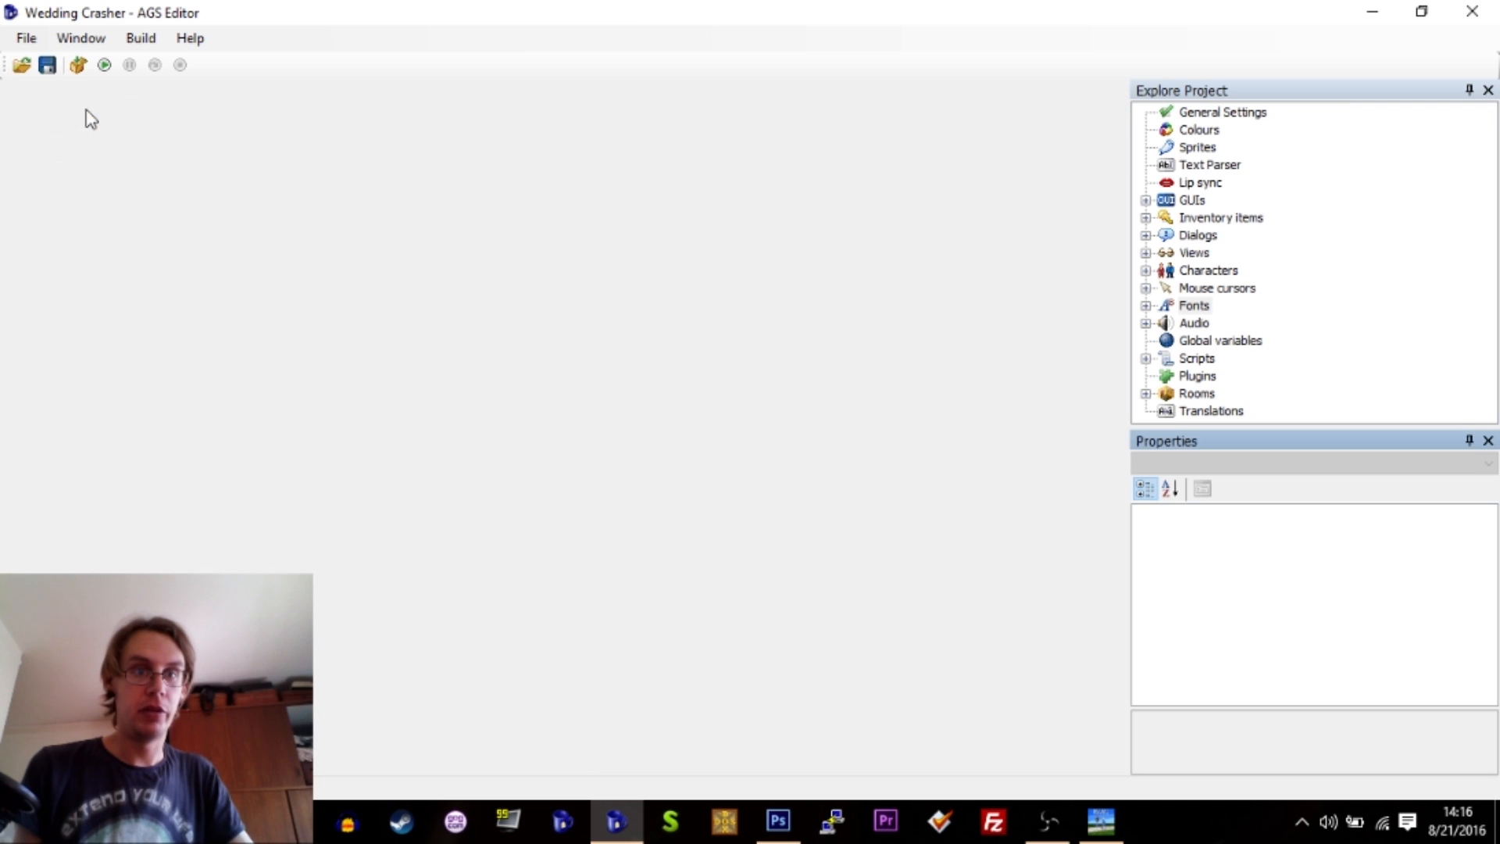
{"action": "left_click", "coordinate": [1223, 112]}
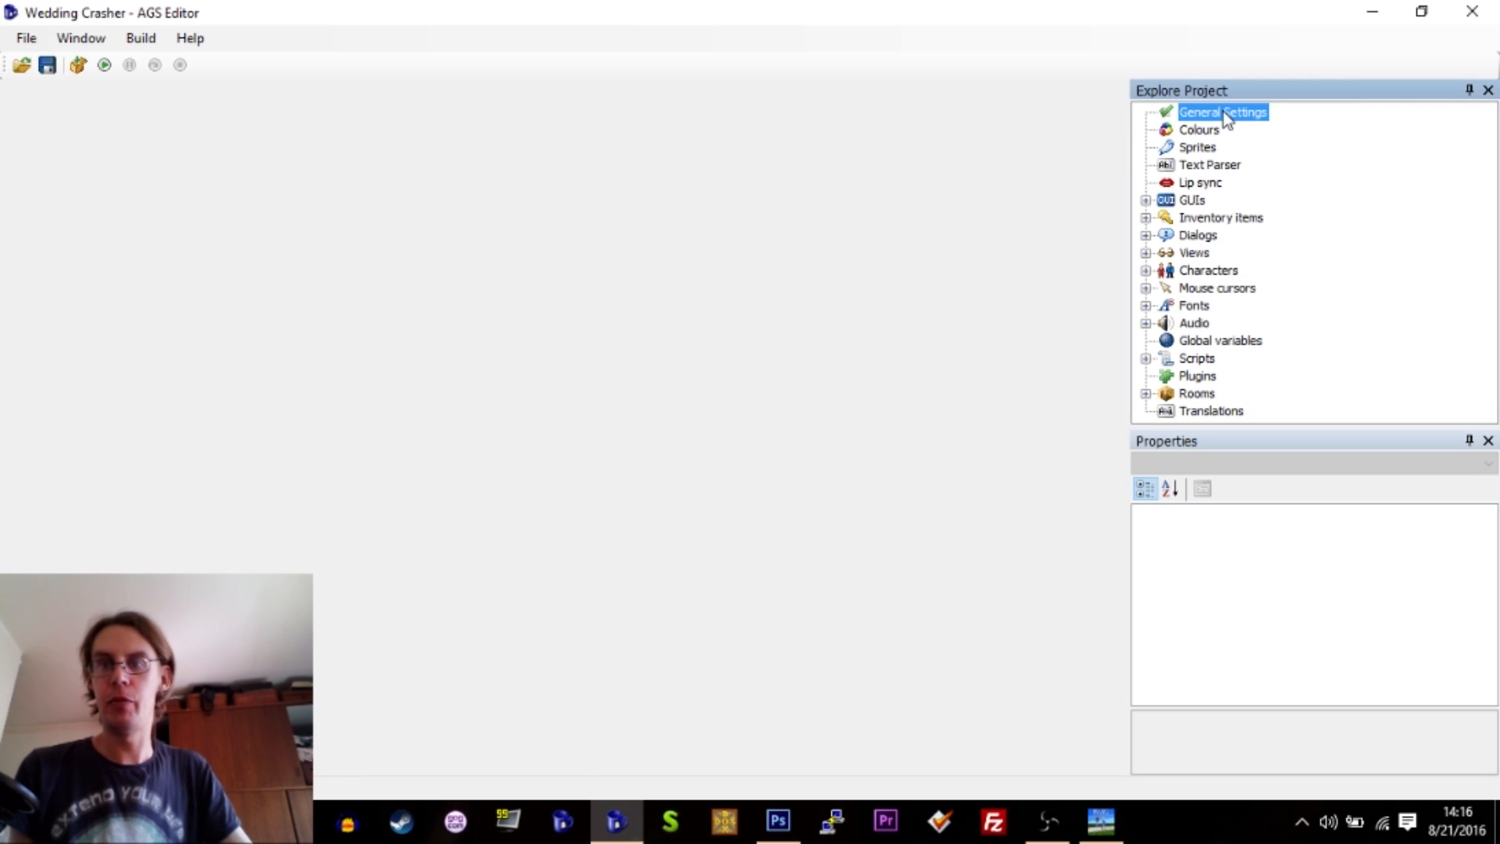
{"action": "double_click", "coordinate": [1224, 112]}
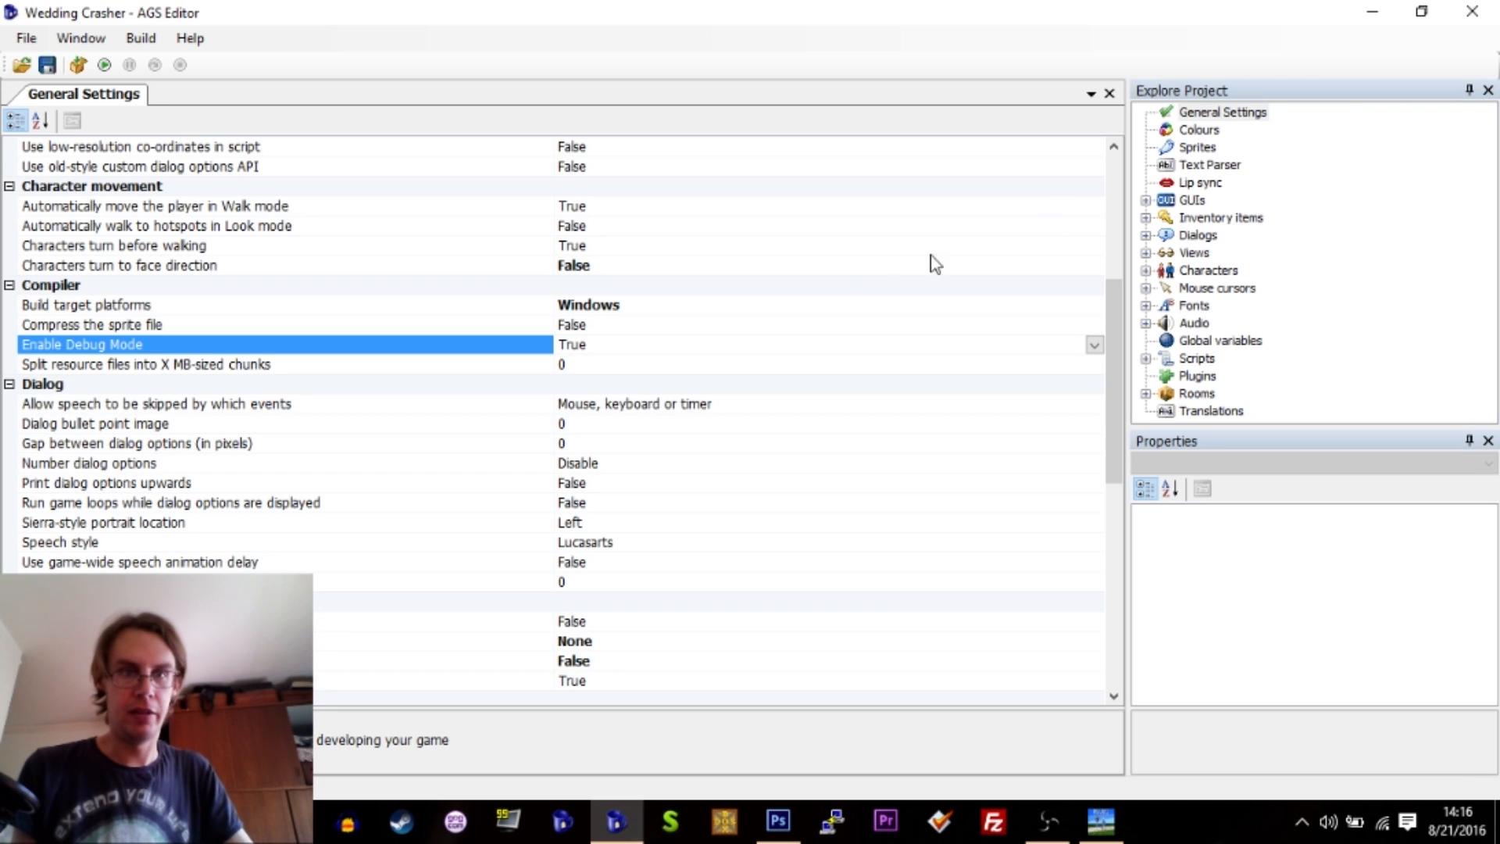
{"action": "left_click_drag", "start_coordinate": [1109, 352], "coordinate": [1100, 205]}
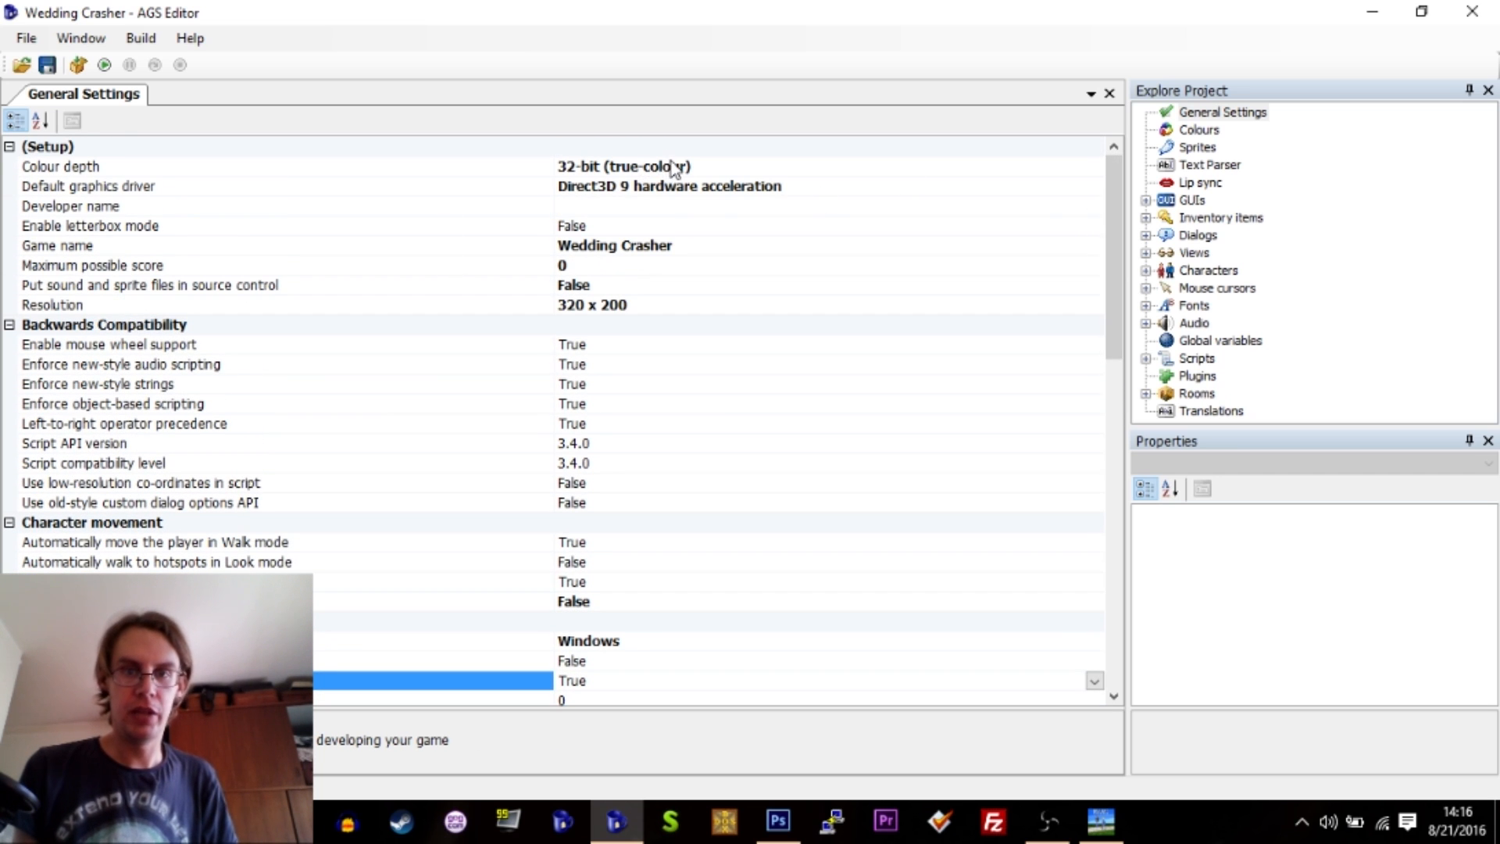
Set the game's colour depth to 32-bit (true-colour) and accept the change.
{"action": "left_click", "coordinate": [673, 168]}
{"action": "left_click", "coordinate": [1094, 168]}
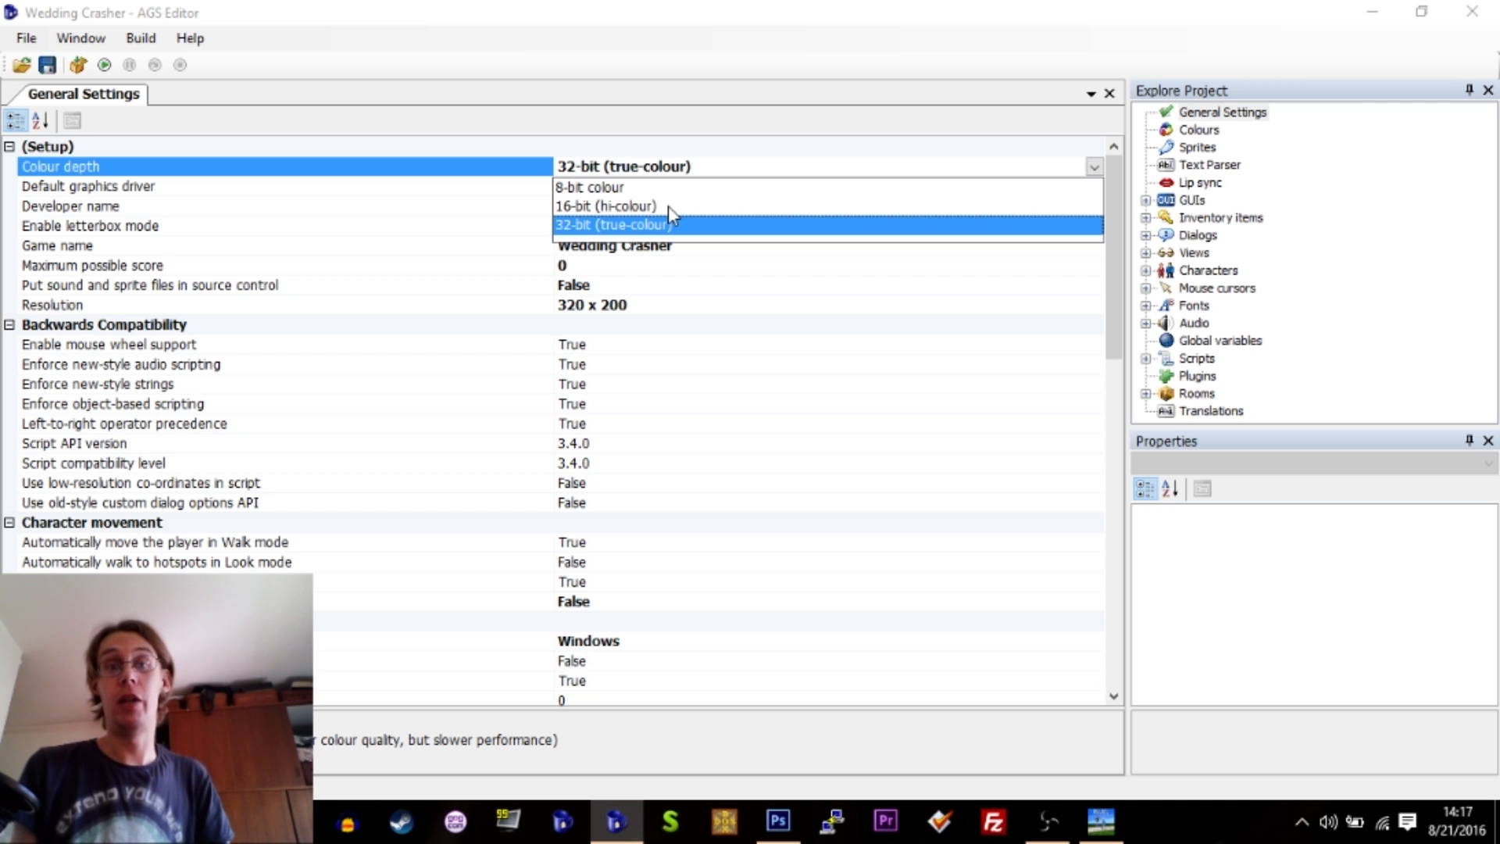
{"action": "left_click", "coordinate": [644, 229]}
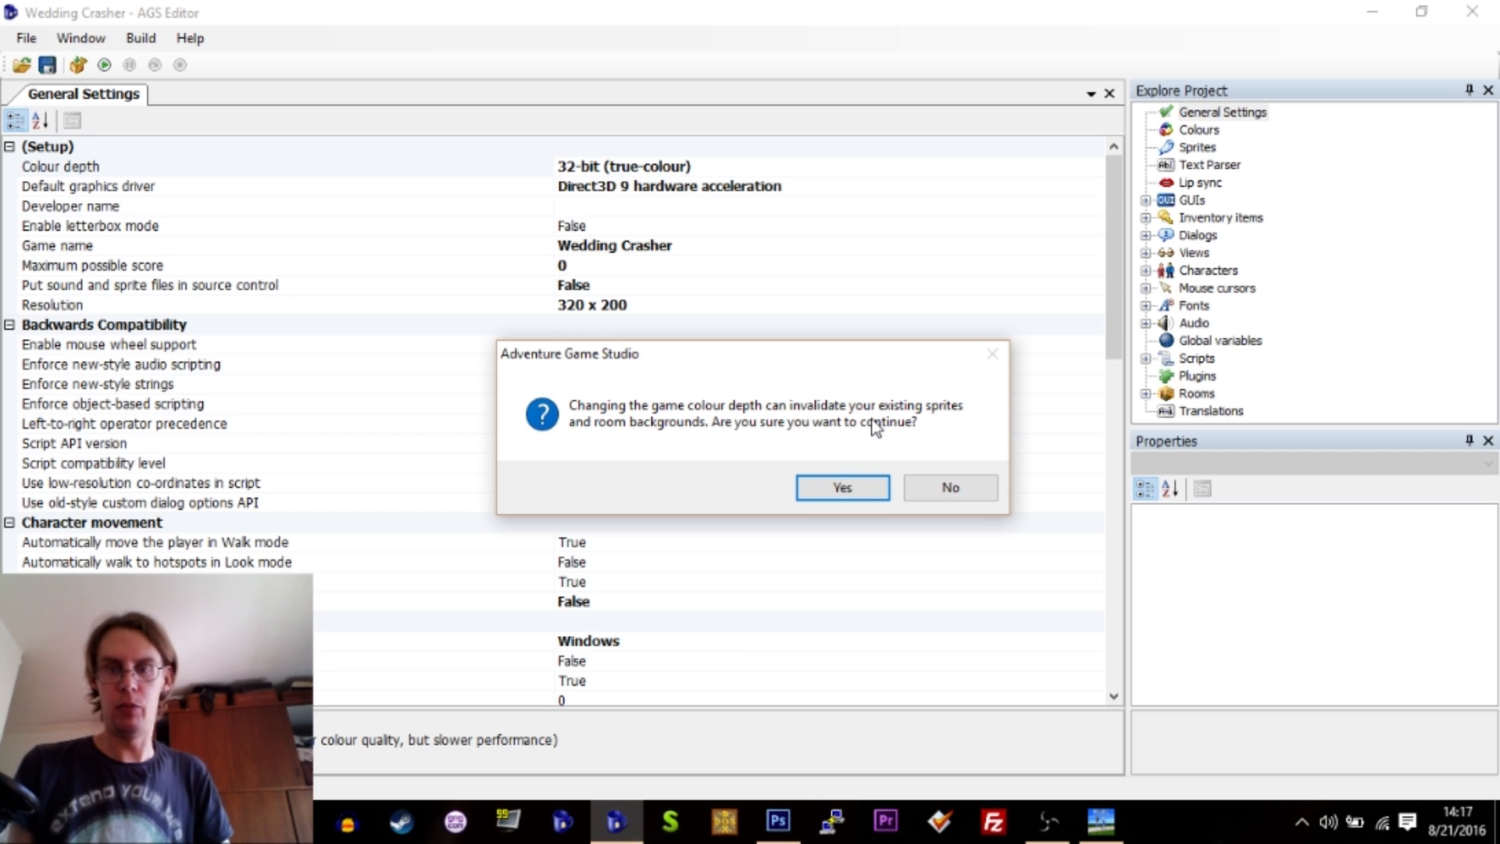
{"action": "left_click", "coordinate": [845, 488]}
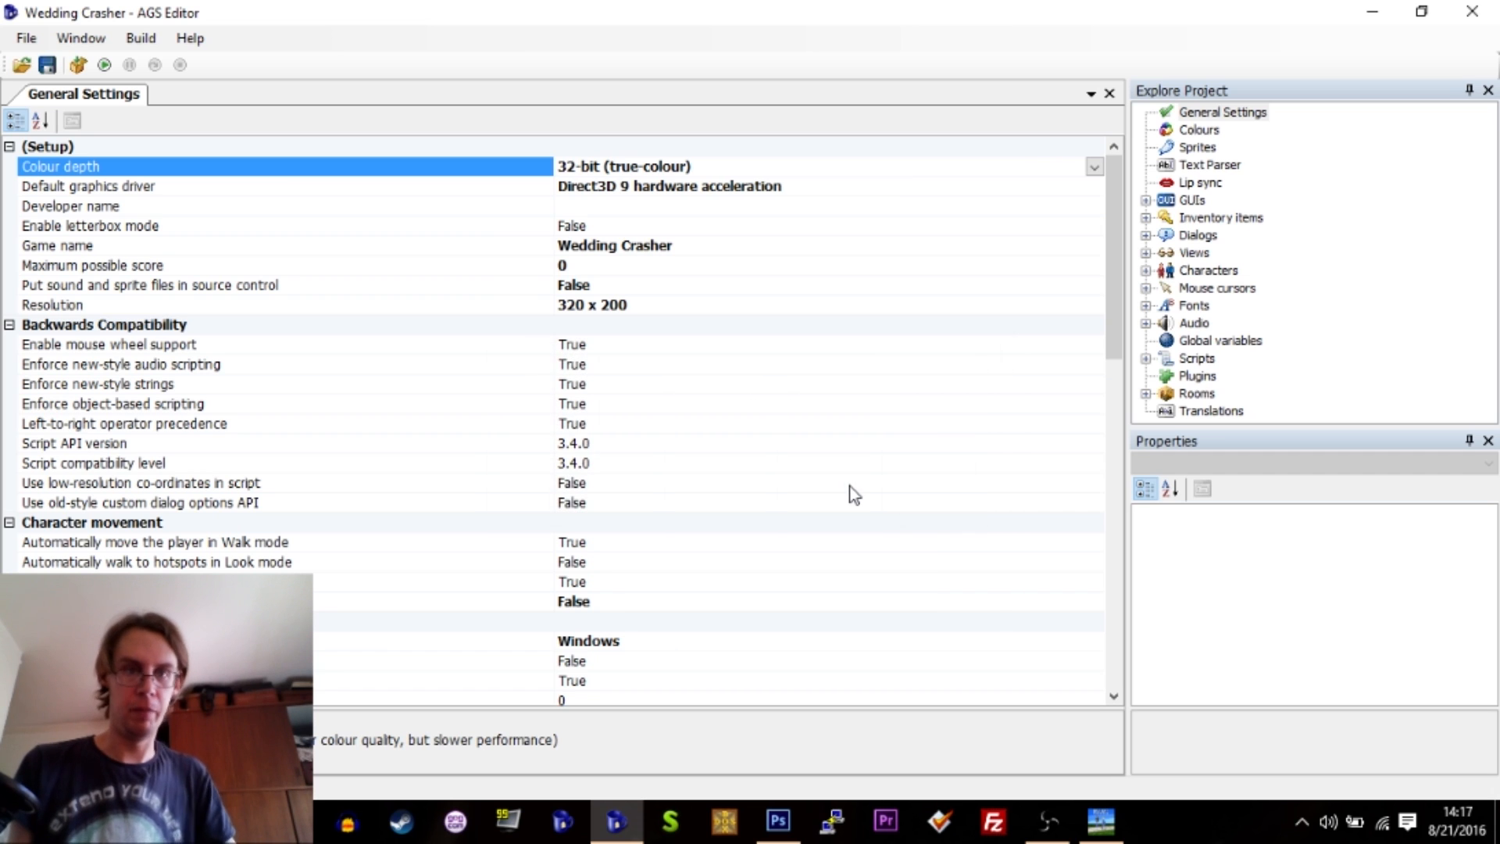
Enter Pisswhistle Studios as the game's developer name.
{"action": "left_click", "coordinate": [611, 226]}
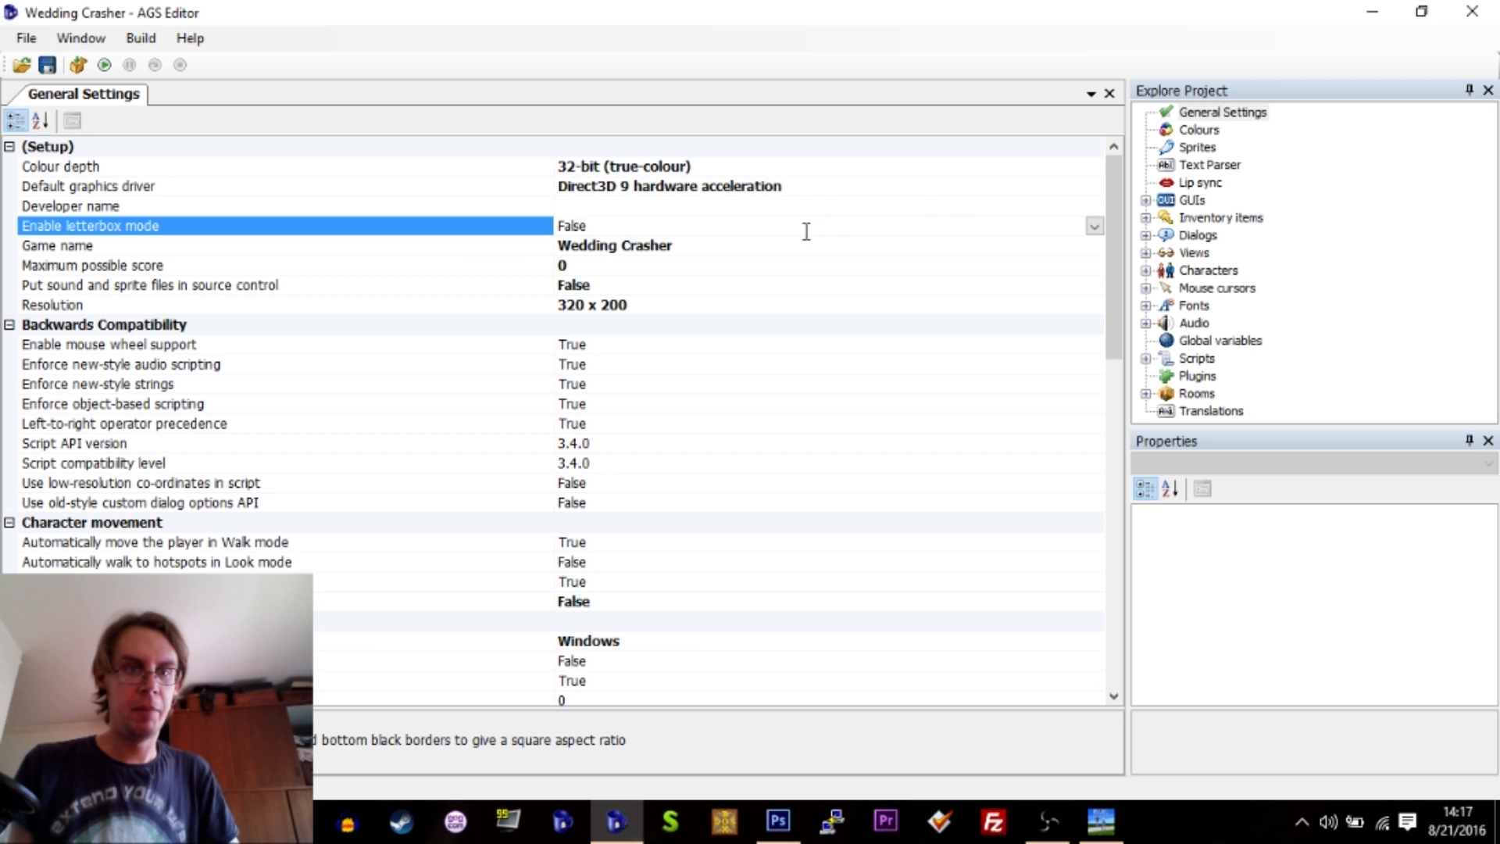
{"action": "left_click", "coordinate": [752, 206]}
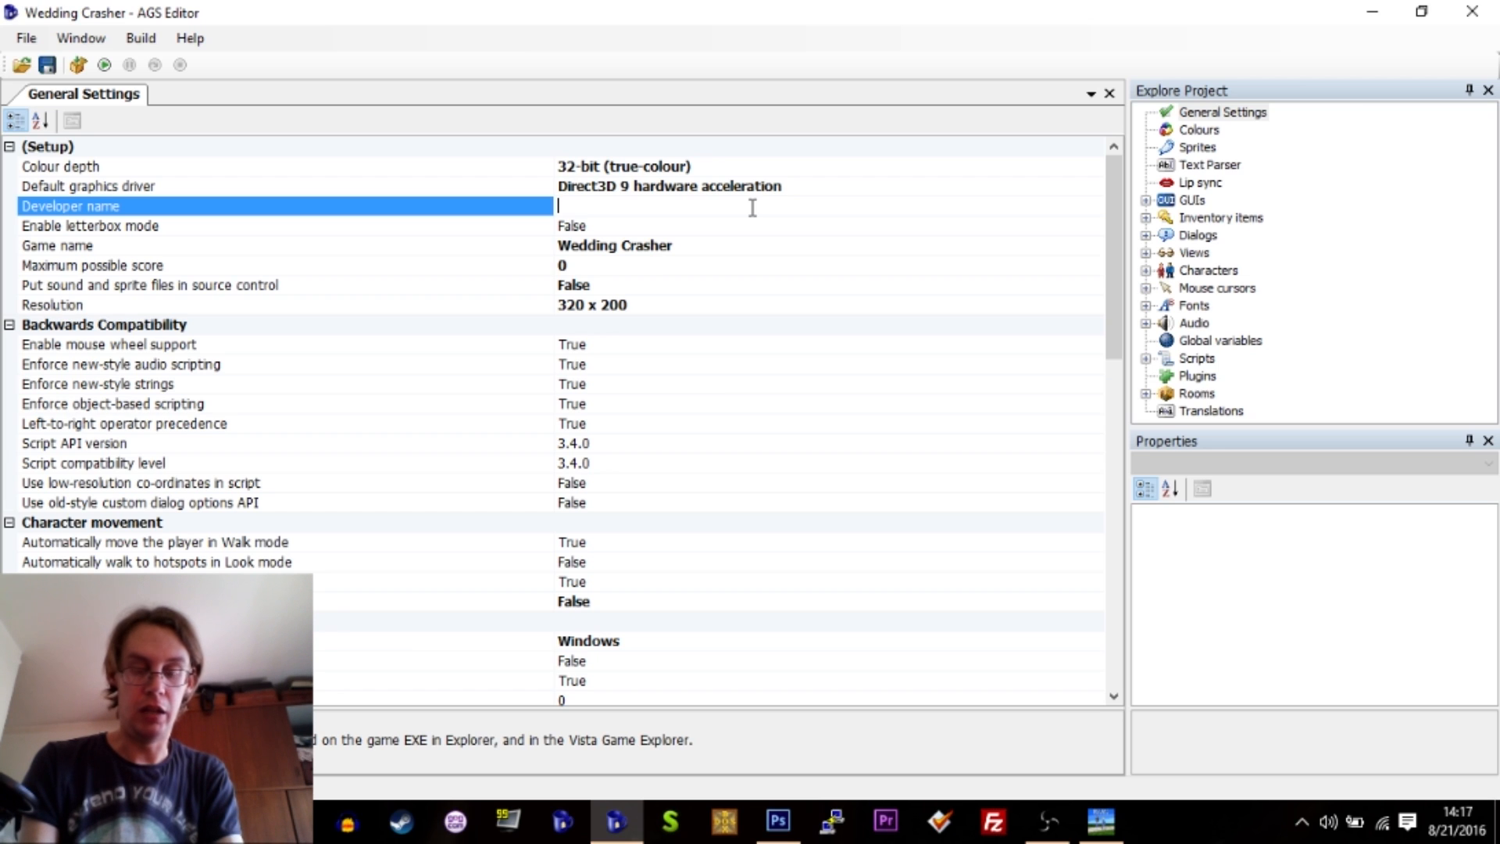
{"action": "type", "text": "Pissw"}
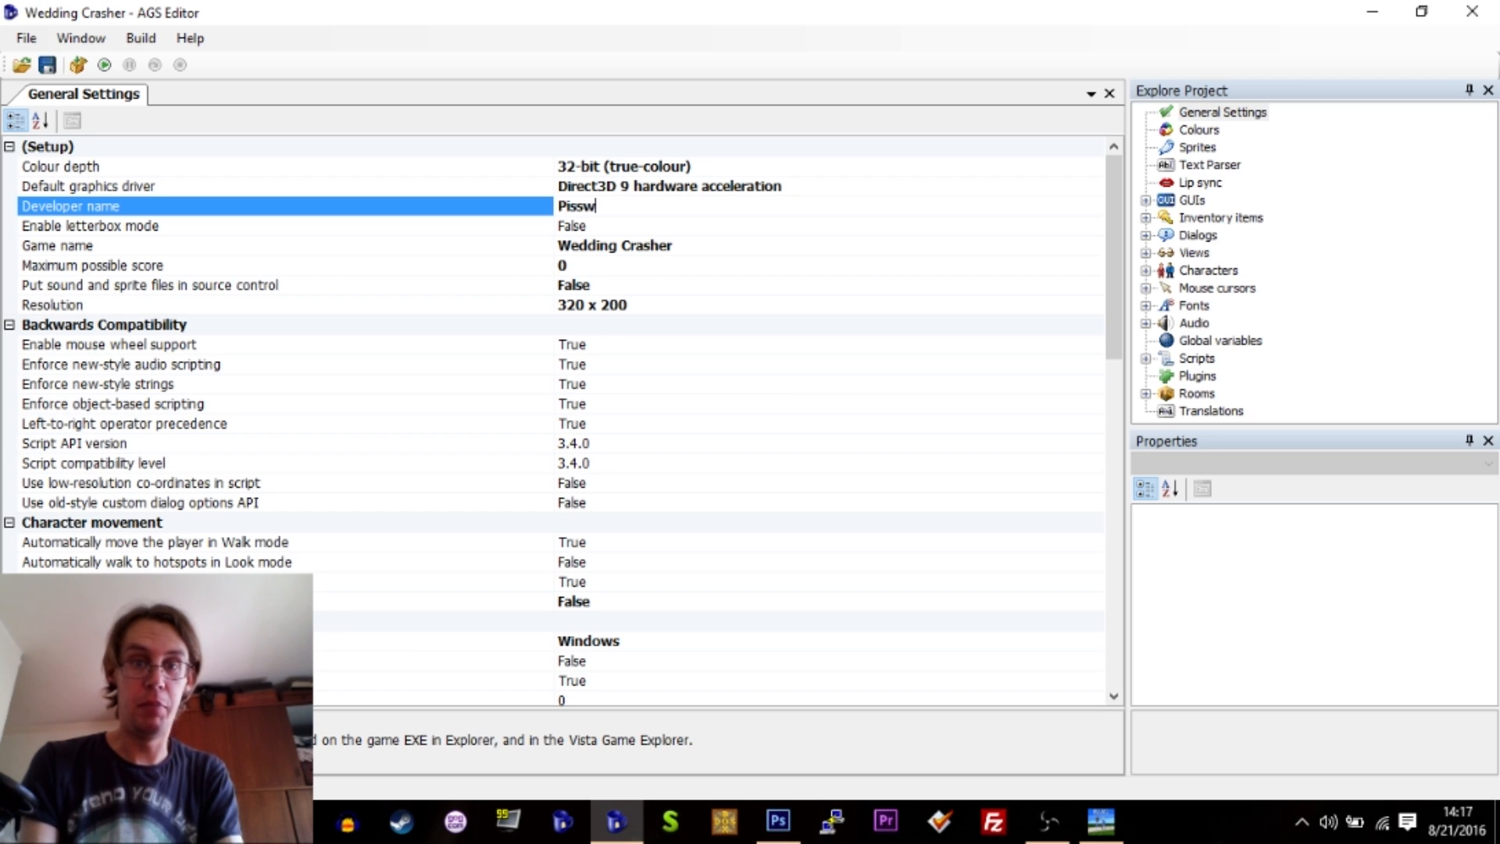
{"action": "type", "text": "histle Studios"}
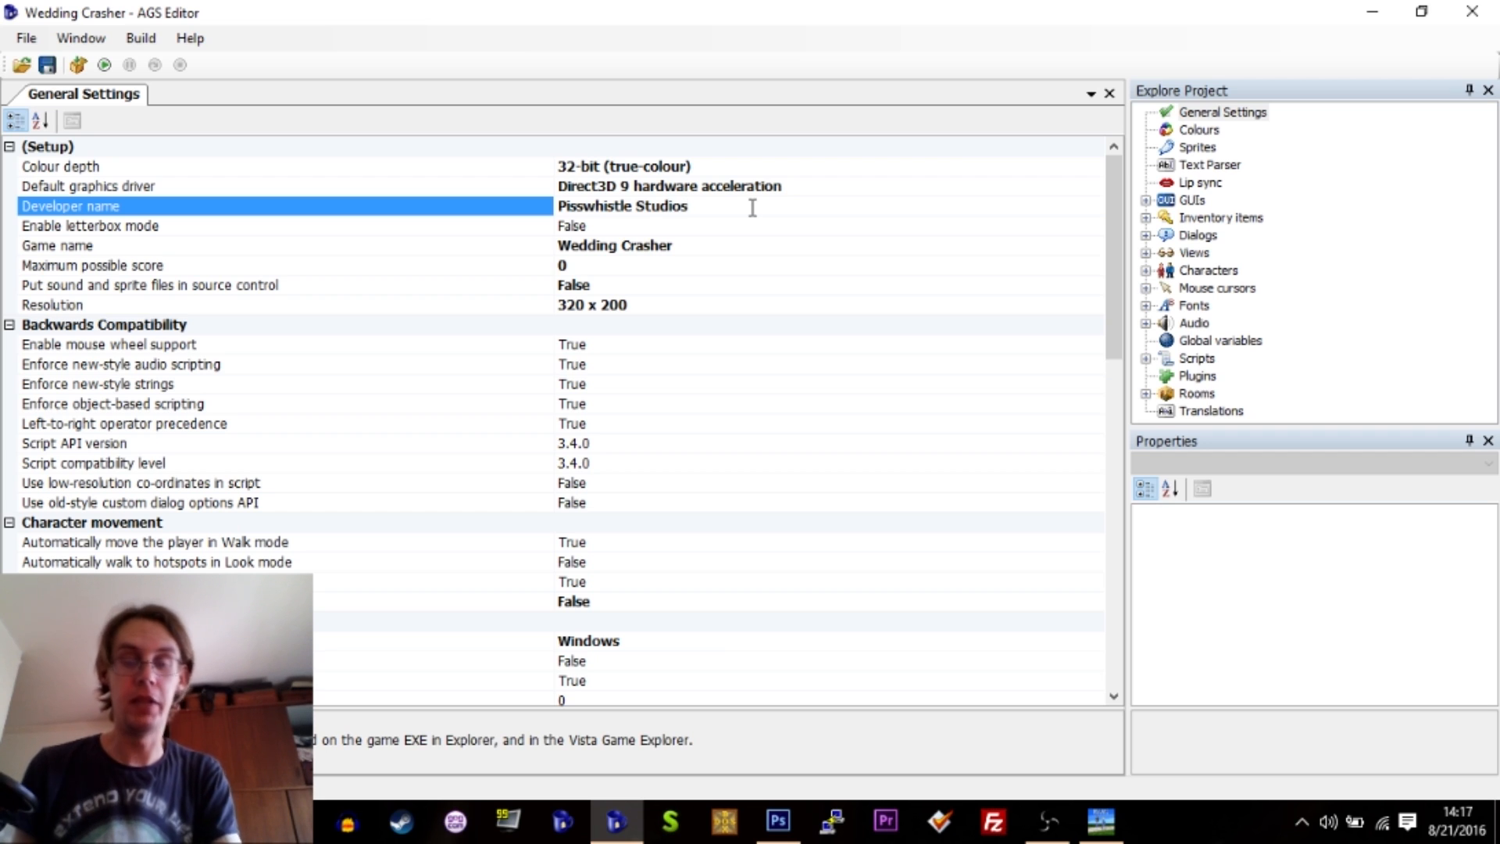
Set Enable letterbox mode to True.
{"action": "left_click", "coordinate": [720, 230]}
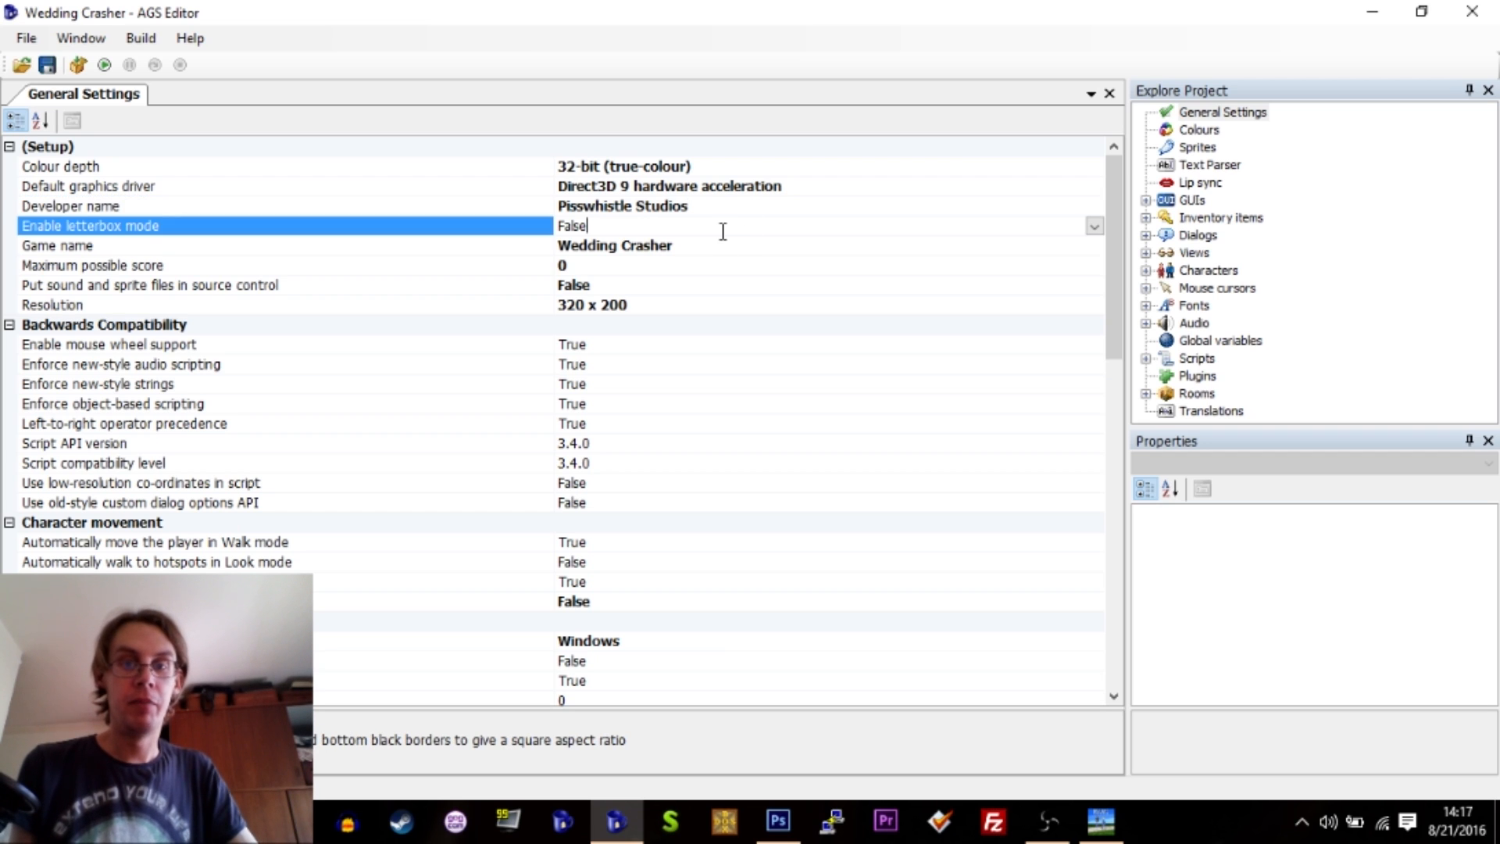
{"action": "left_click", "coordinate": [1094, 229]}
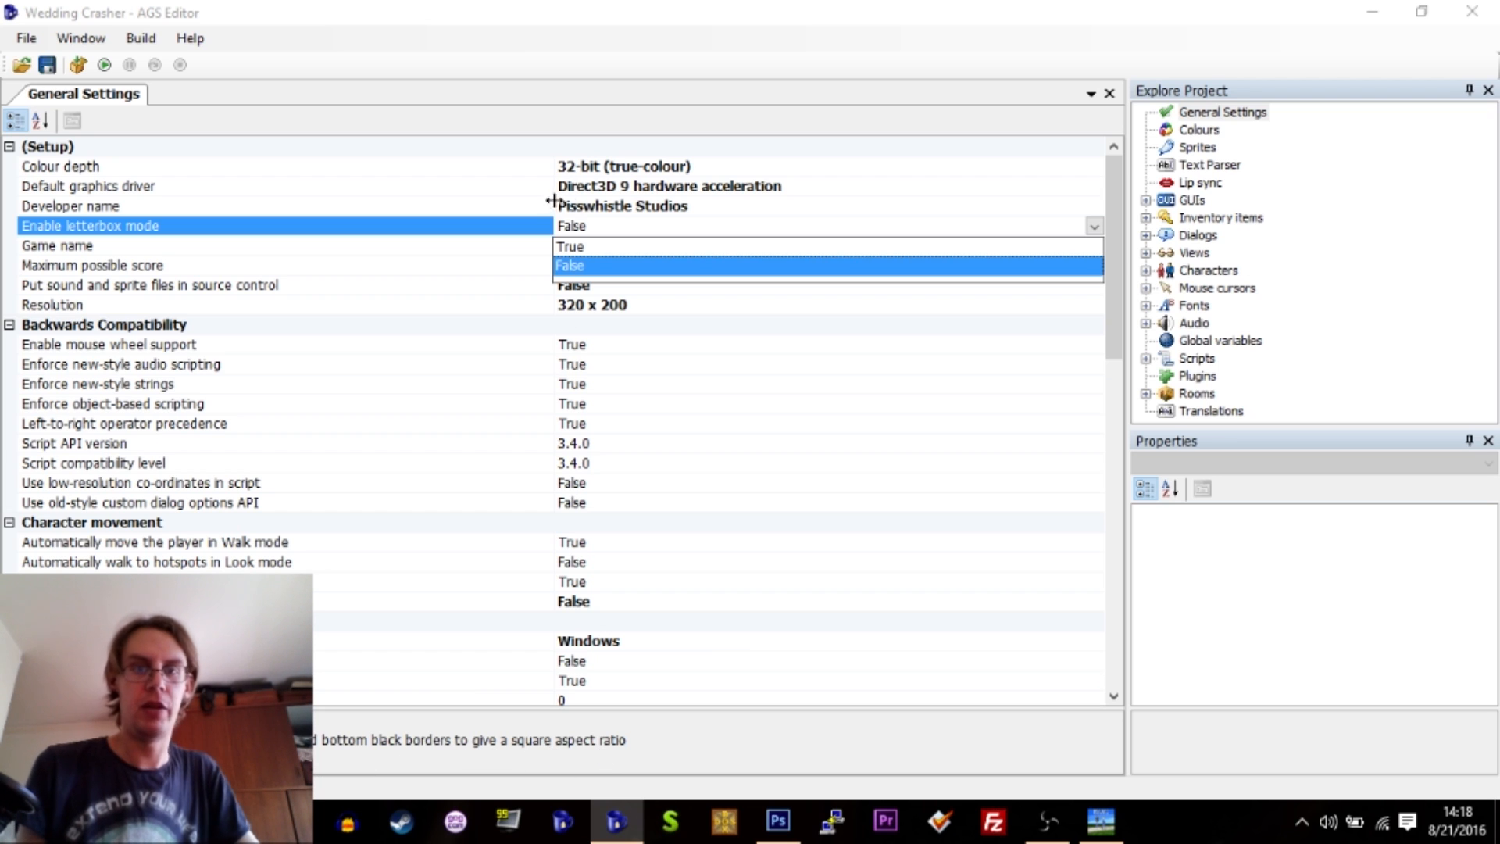
{"action": "left_click", "coordinate": [593, 248]}
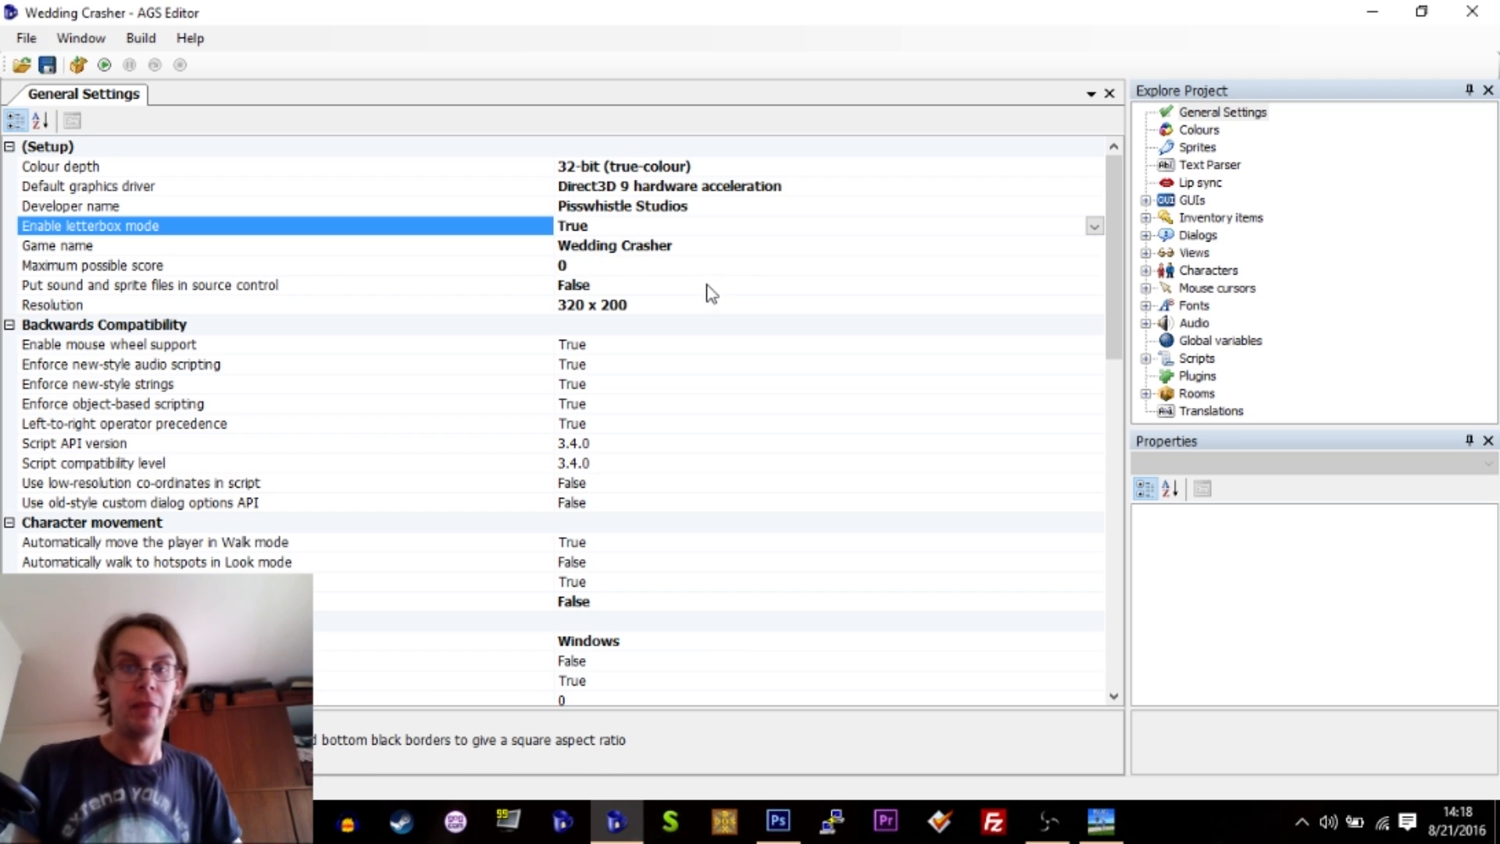
Set the game resolution to 640 x 480 and accept automatic resizing of the GUIs.
{"action": "left_click", "coordinate": [785, 305]}
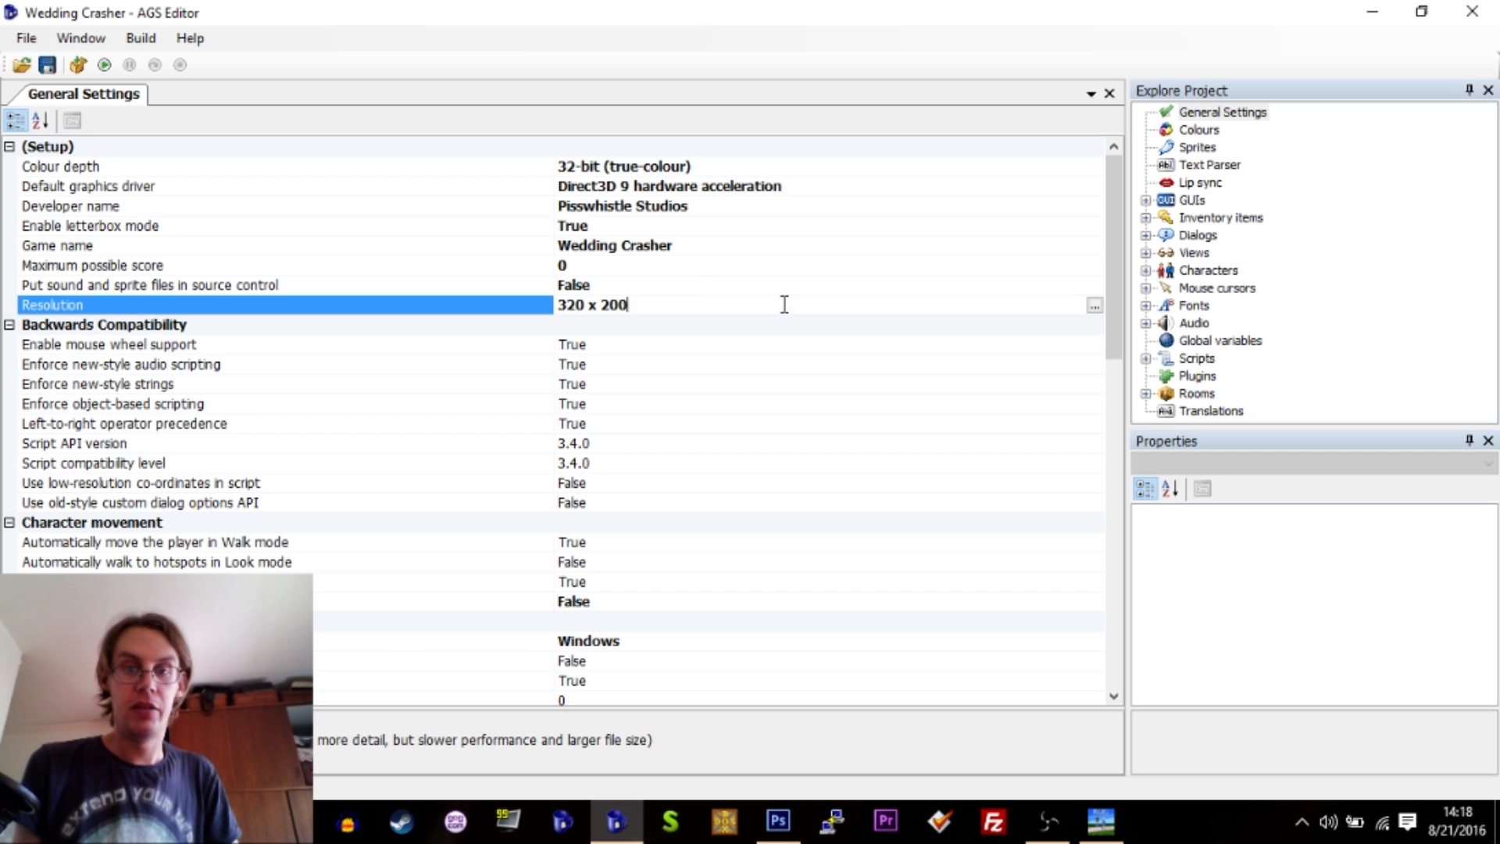
{"action": "left_click", "coordinate": [1094, 306]}
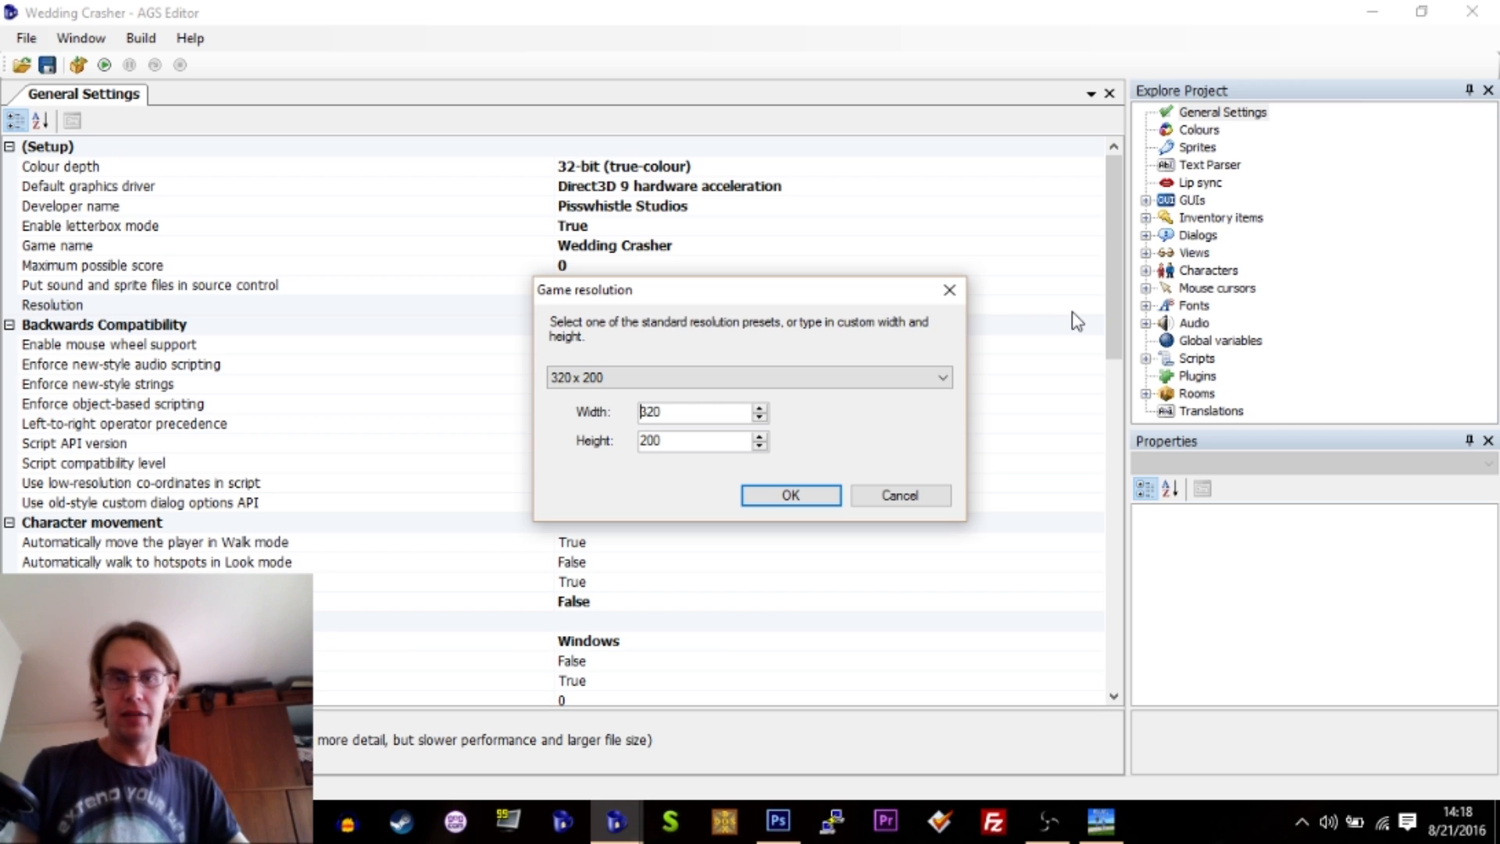
{"action": "left_click", "coordinate": [930, 378]}
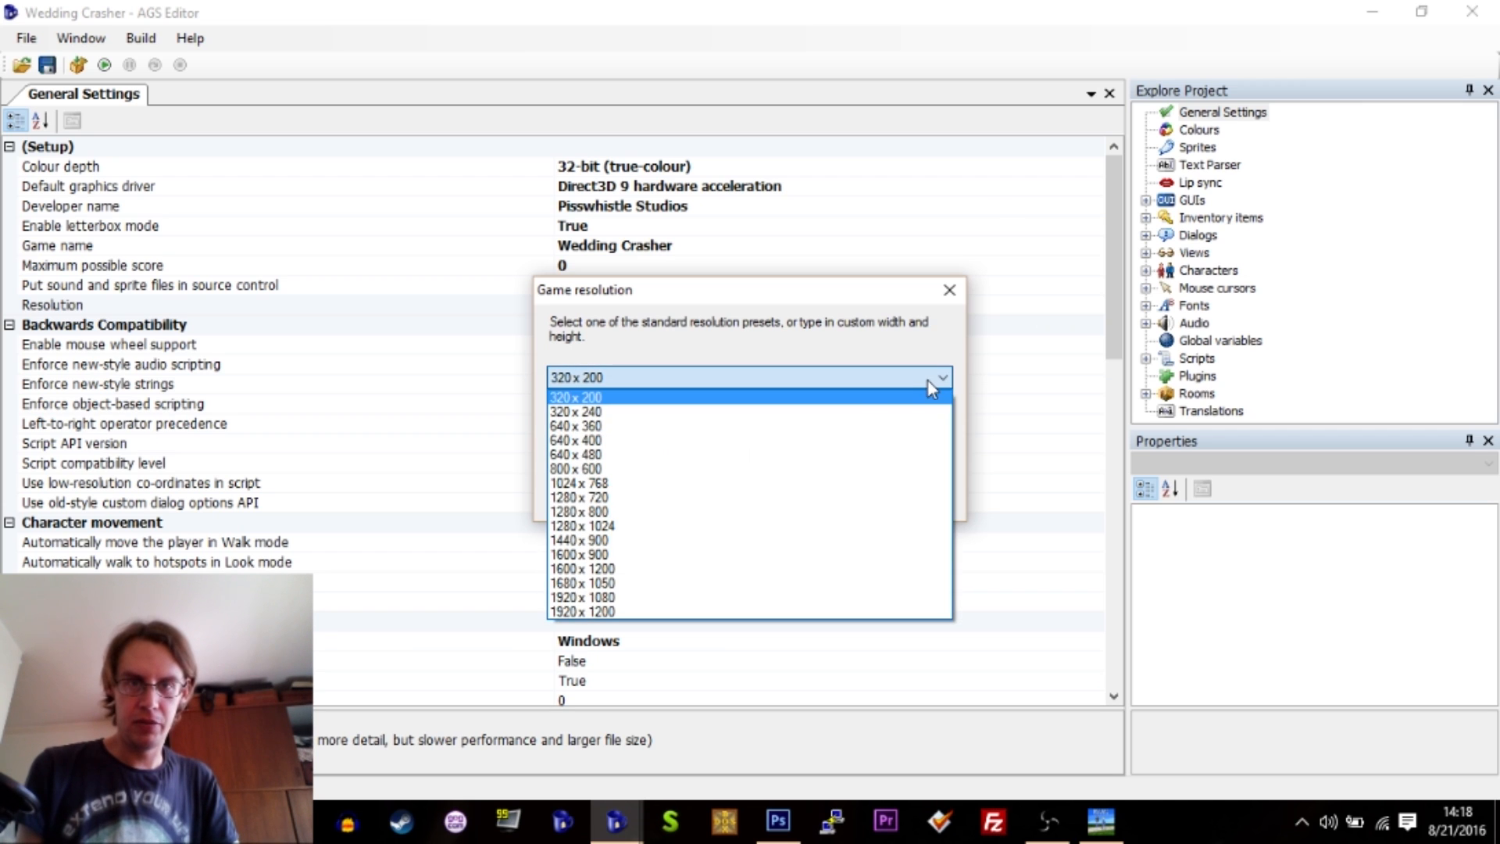
{"action": "left_click", "coordinate": [814, 455]}
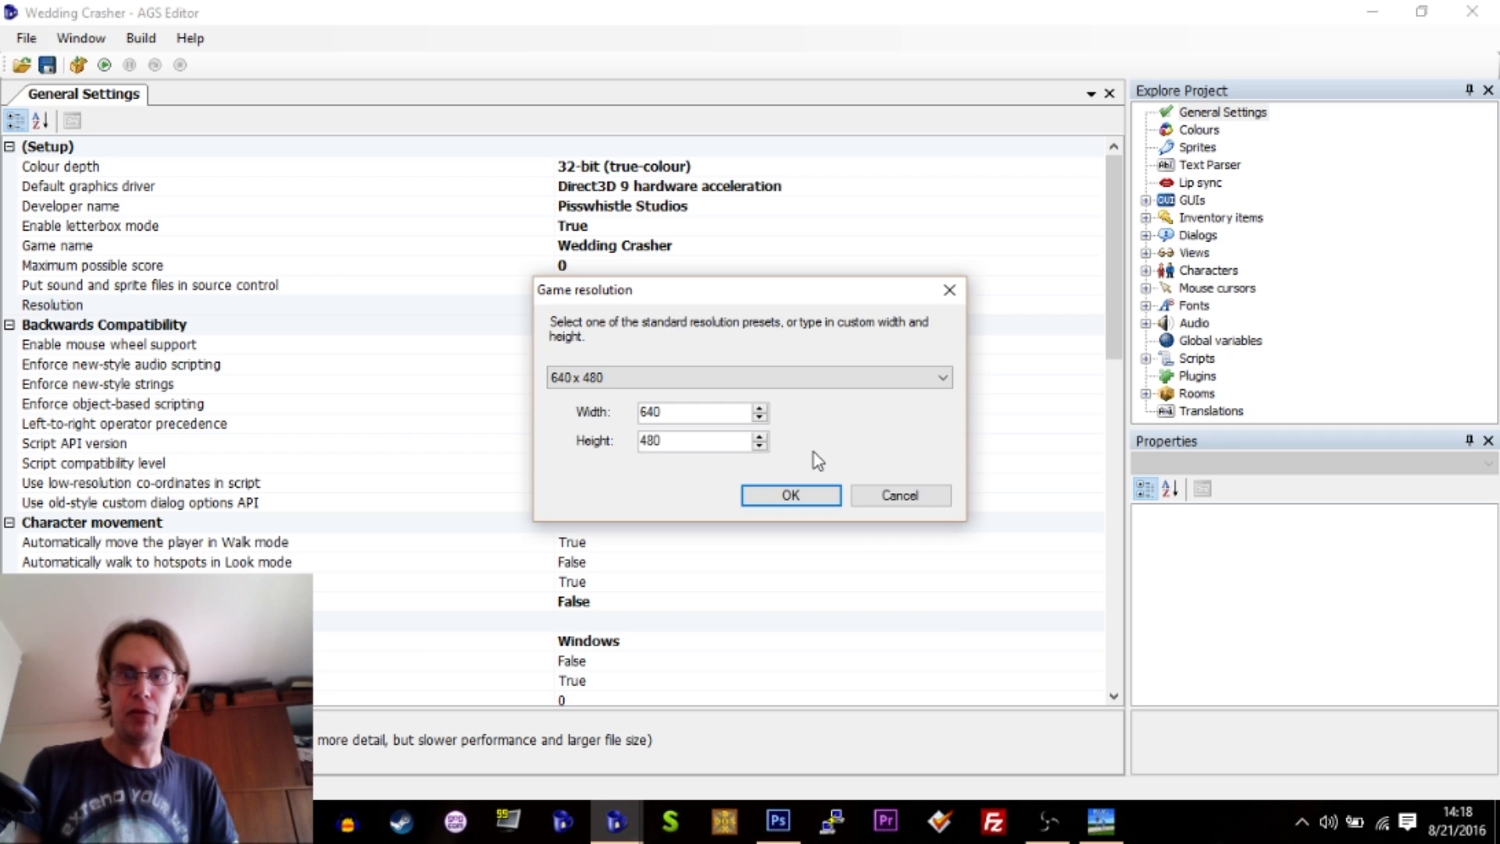
{"action": "left_click", "coordinate": [794, 497]}
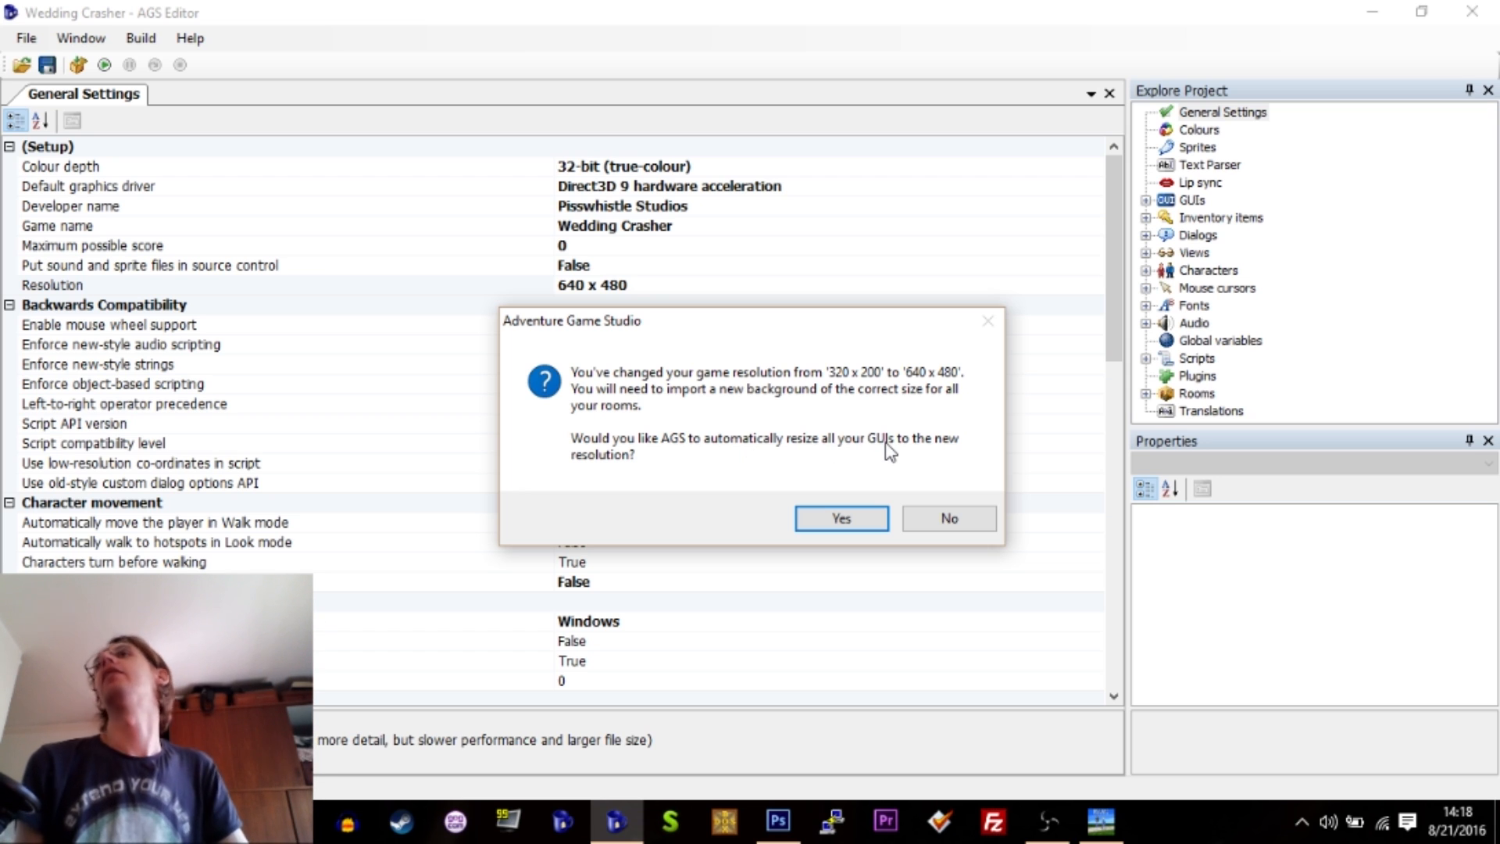
{"action": "left_click", "coordinate": [841, 518]}
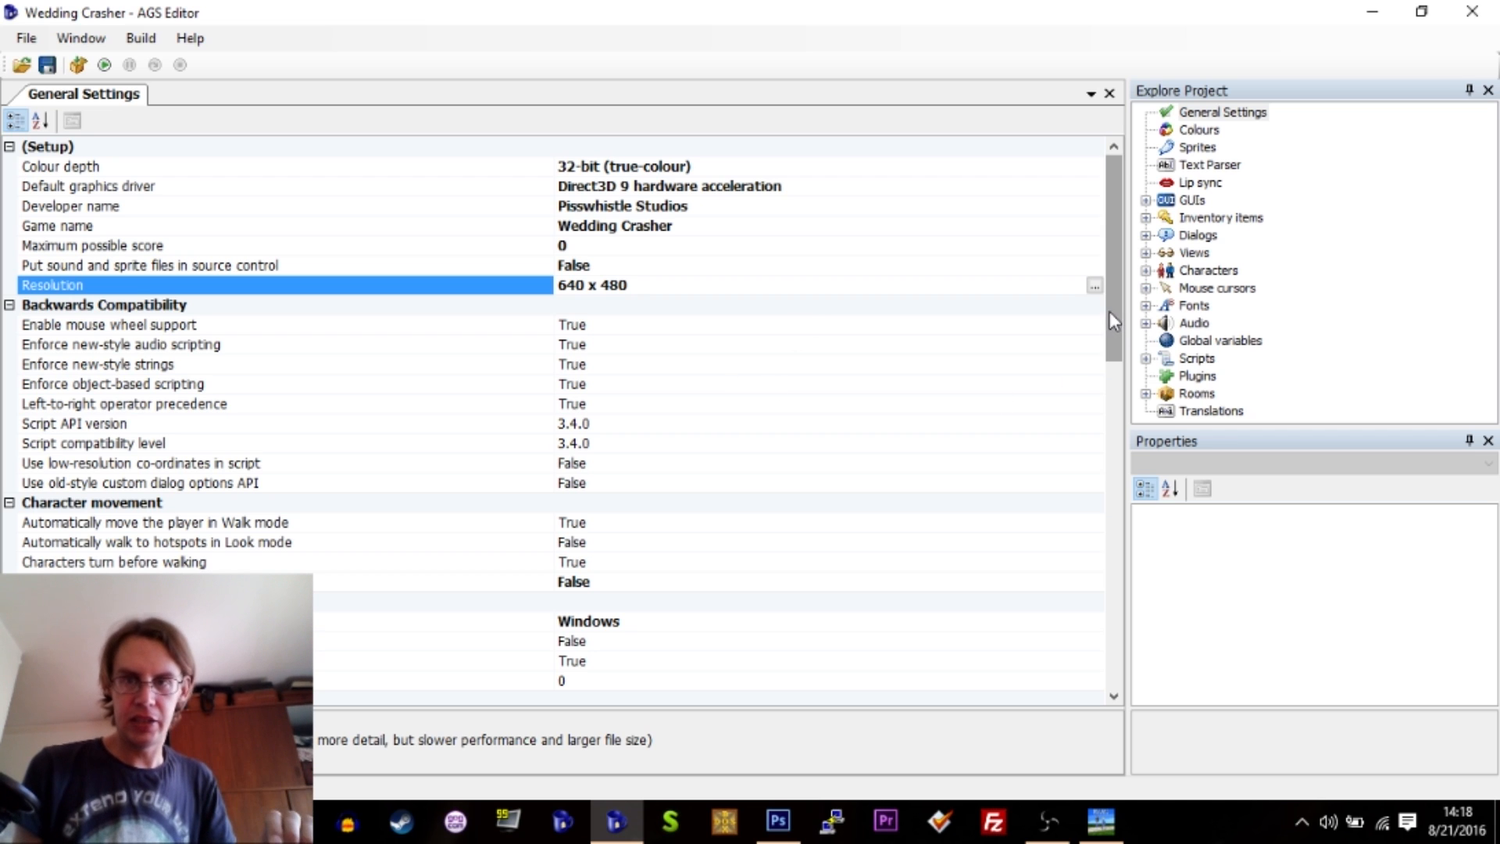
Try the SierraWithBackground speech style in the Dialog settings and return it to Lucasarts.
{"action": "left_click_drag", "start_coordinate": [1112, 311], "coordinate": [1144, 500]}
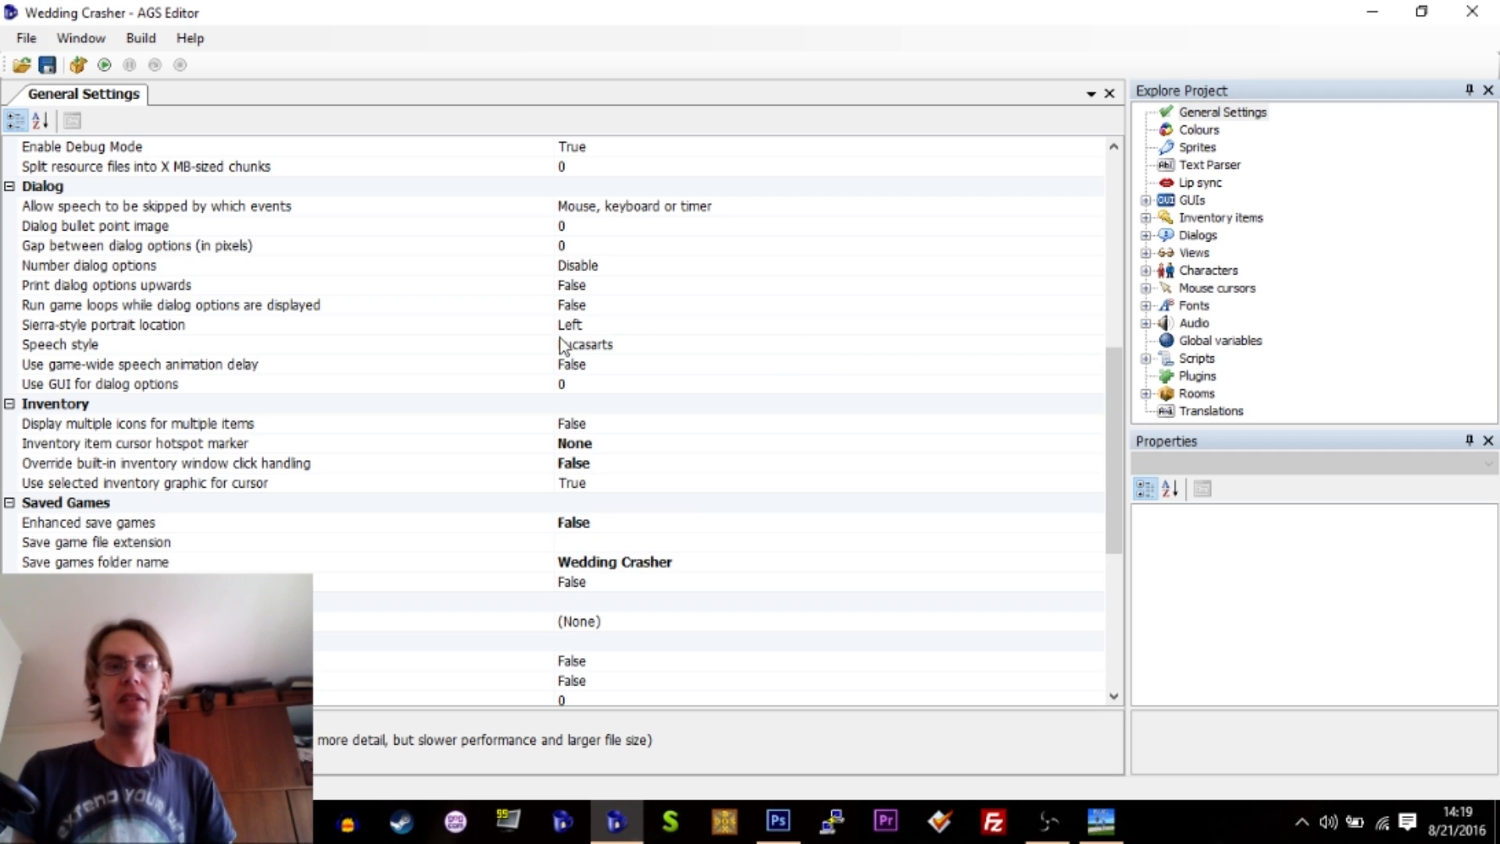
{"action": "left_click", "coordinate": [606, 344]}
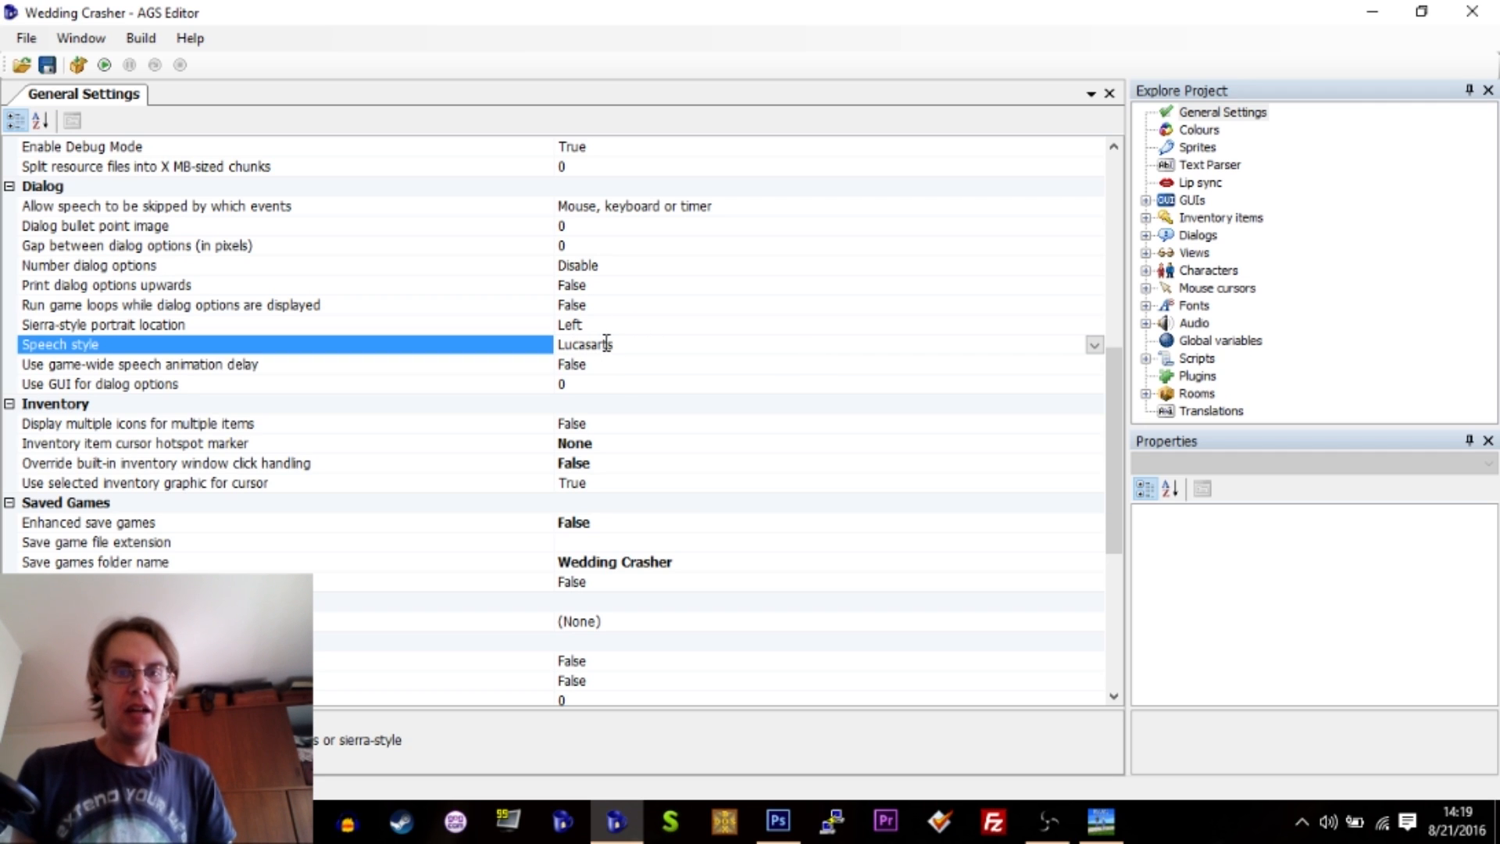
{"action": "left_click", "coordinate": [1094, 345]}
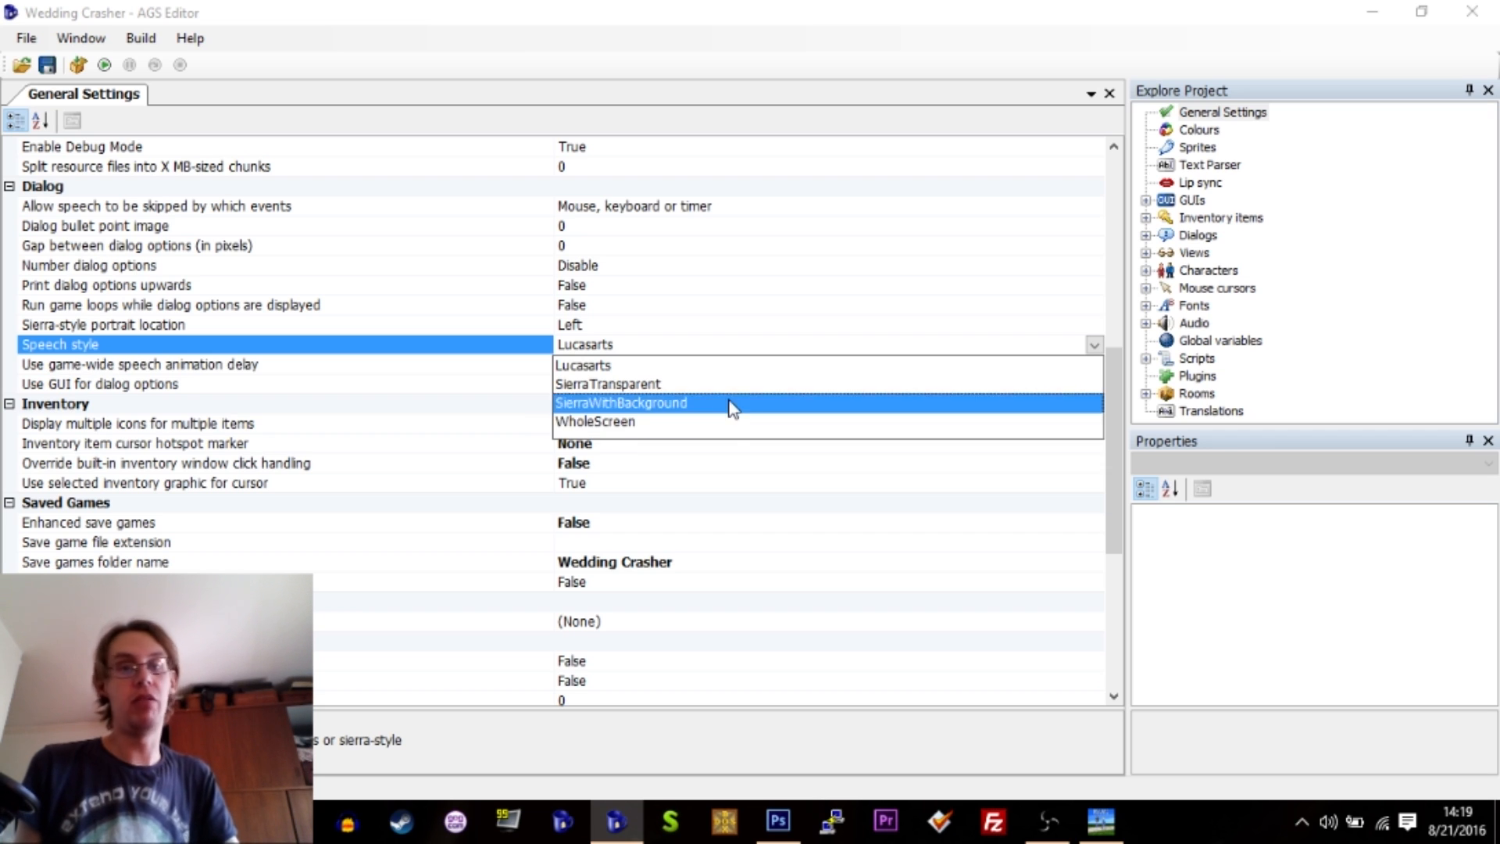
{"action": "left_click", "coordinate": [693, 365]}
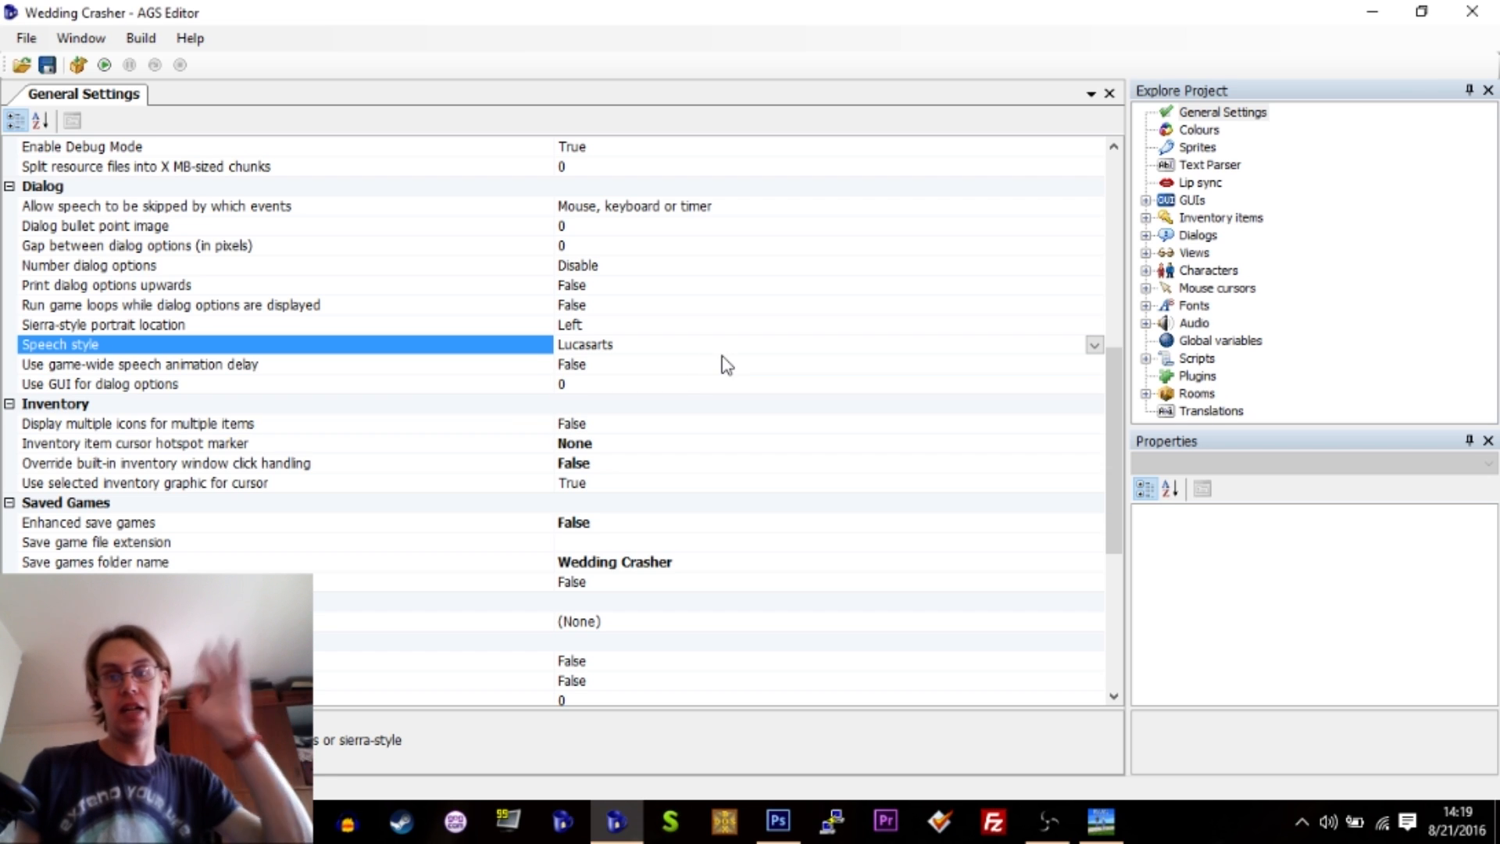
{"action": "left_click", "coordinate": [1093, 345]}
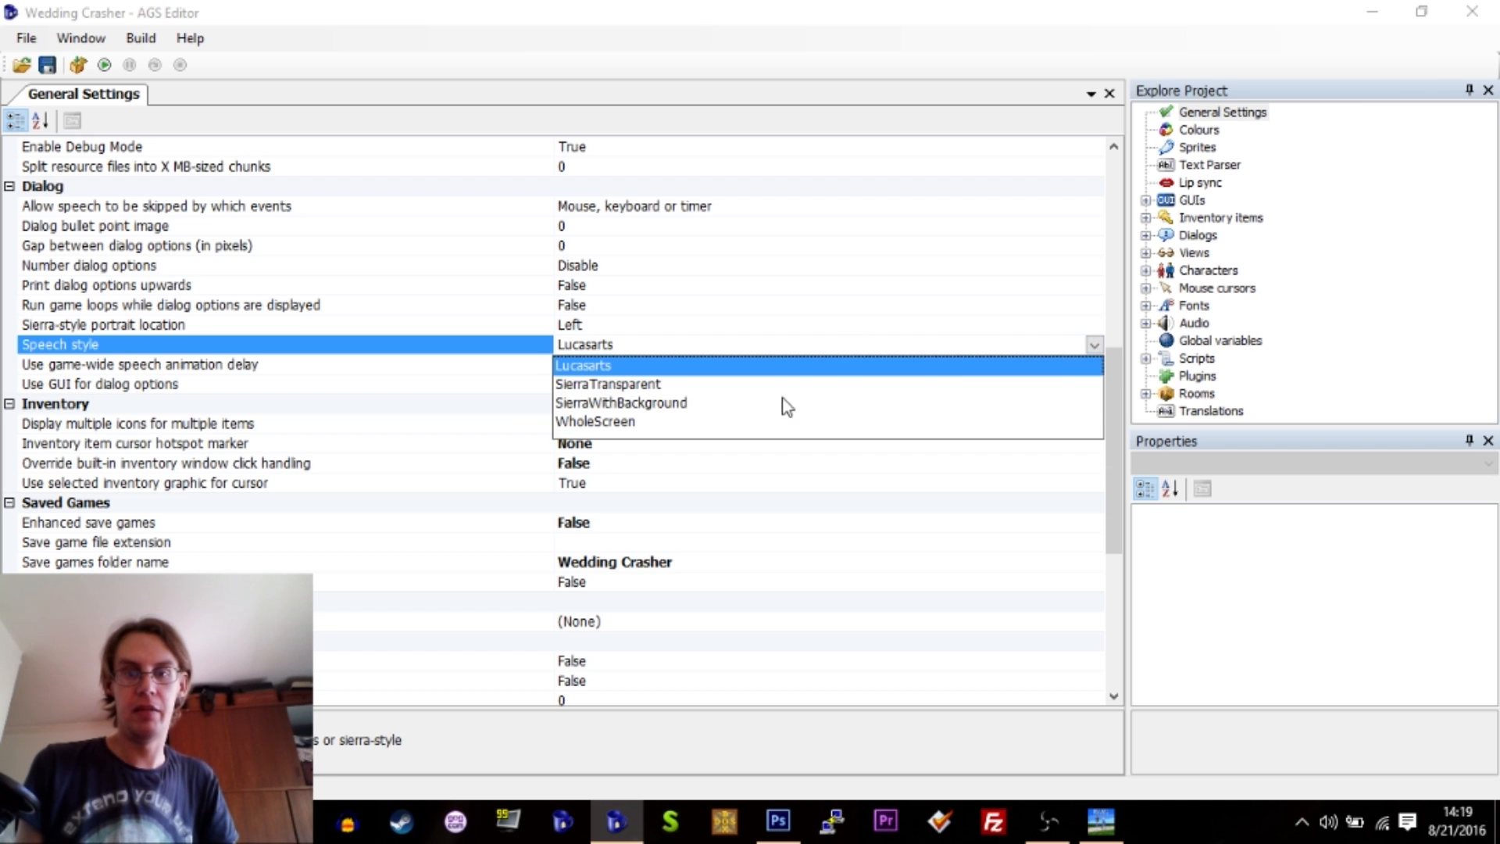
{"action": "left_click", "coordinate": [739, 404]}
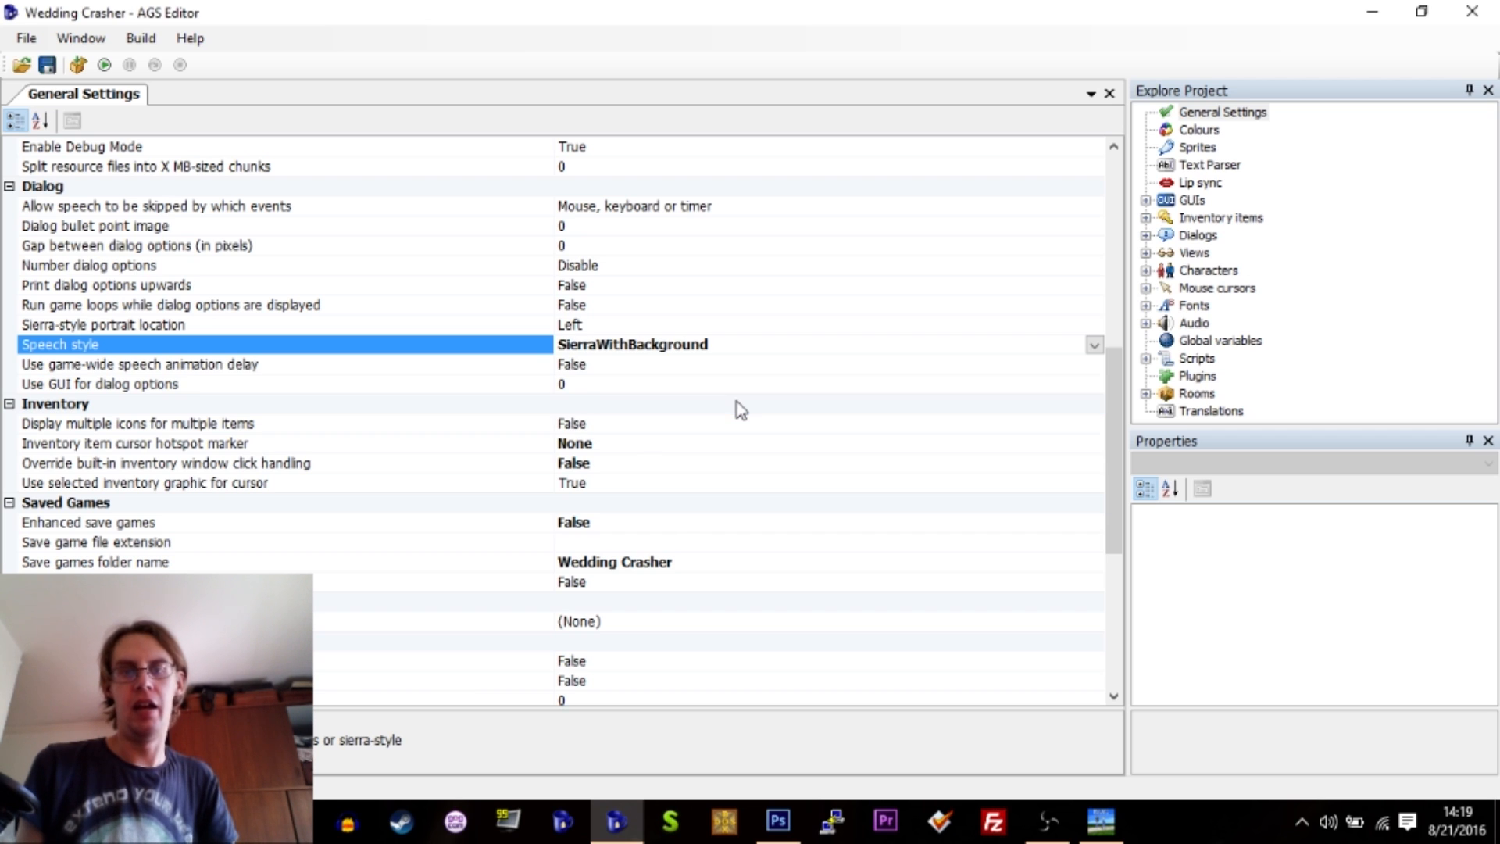
{"action": "left_click", "coordinate": [1094, 347]}
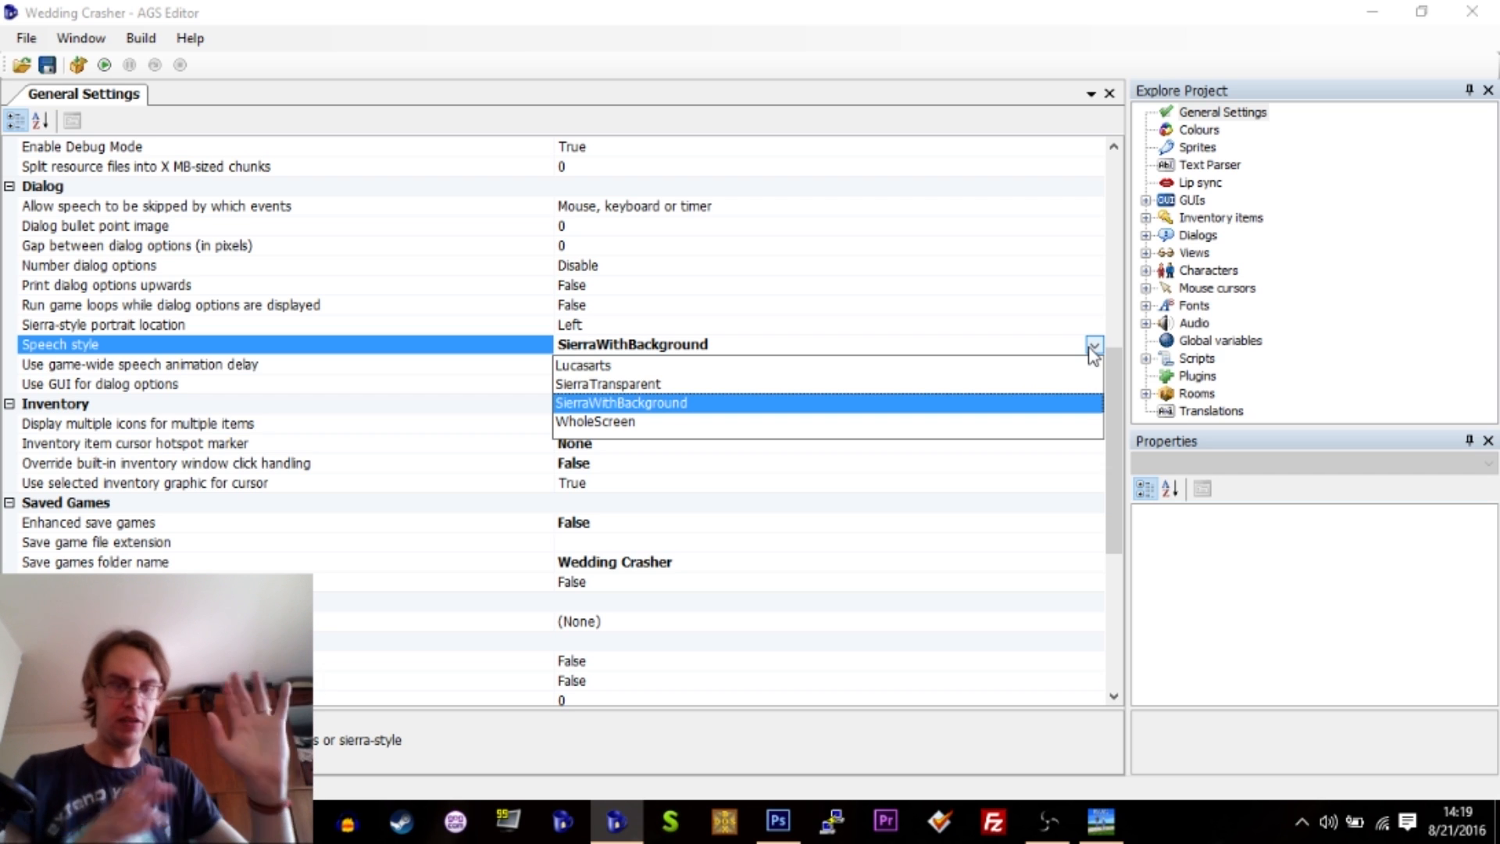
{"action": "left_click", "coordinate": [831, 367]}
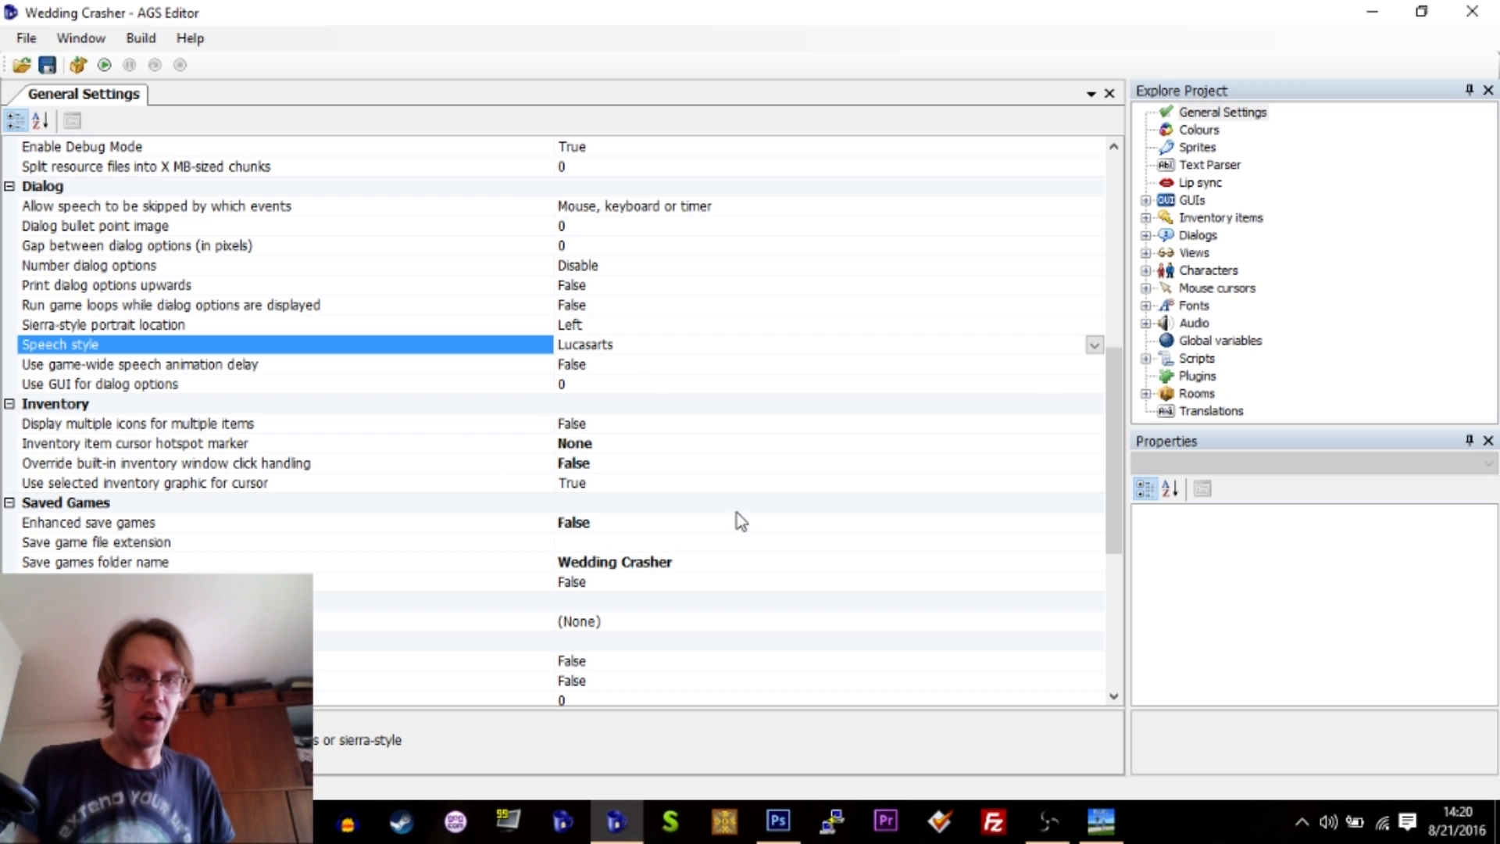
{"action": "scroll", "coordinate": [748, 560], "scroll_direction": "down", "scroll_amount": 6}
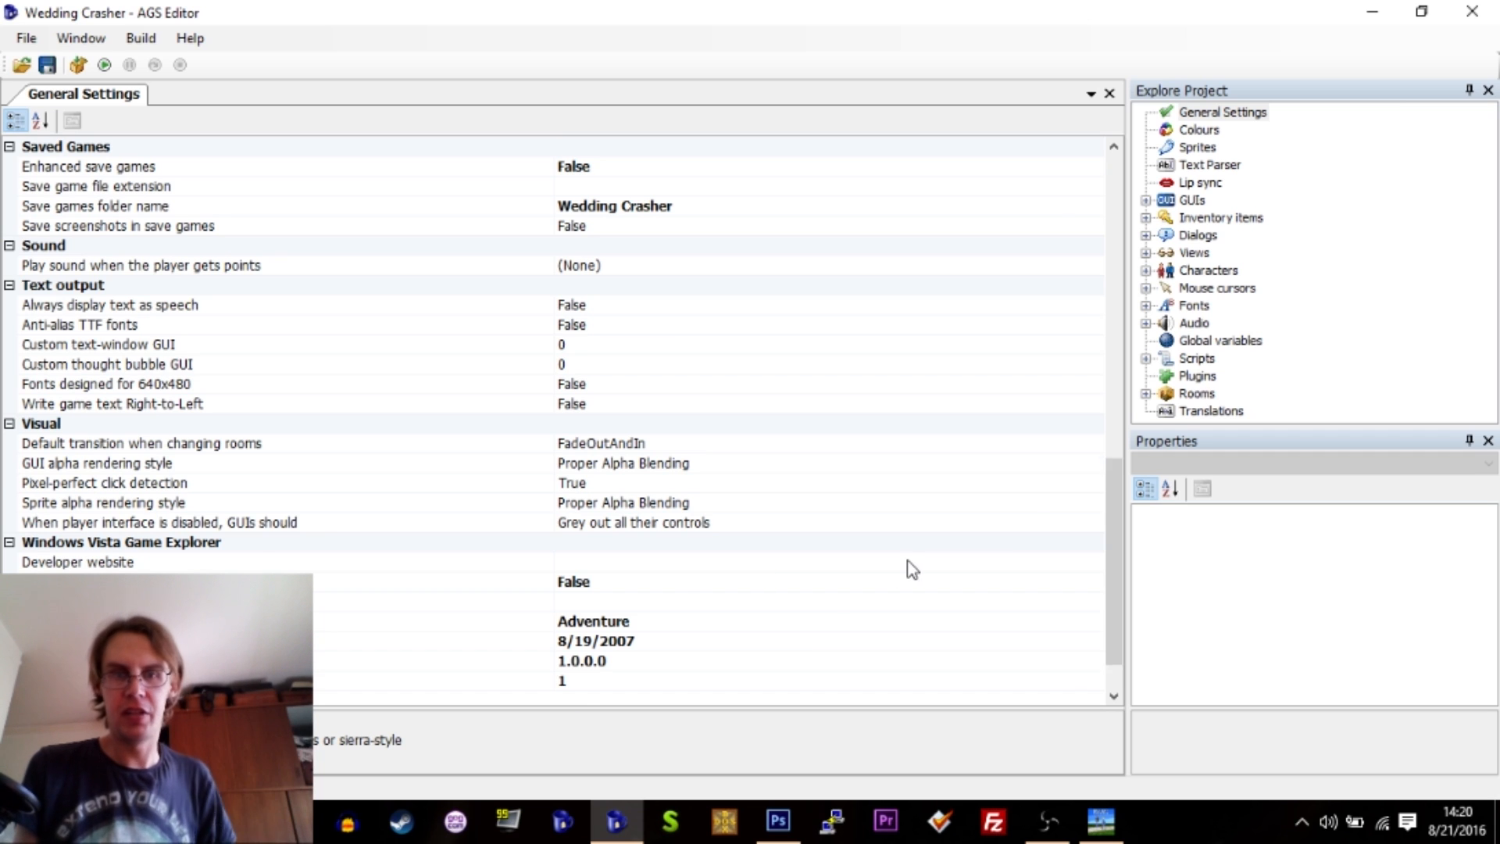
{"action": "scroll", "coordinate": [908, 570], "scroll_direction": "up", "scroll_amount": 10}
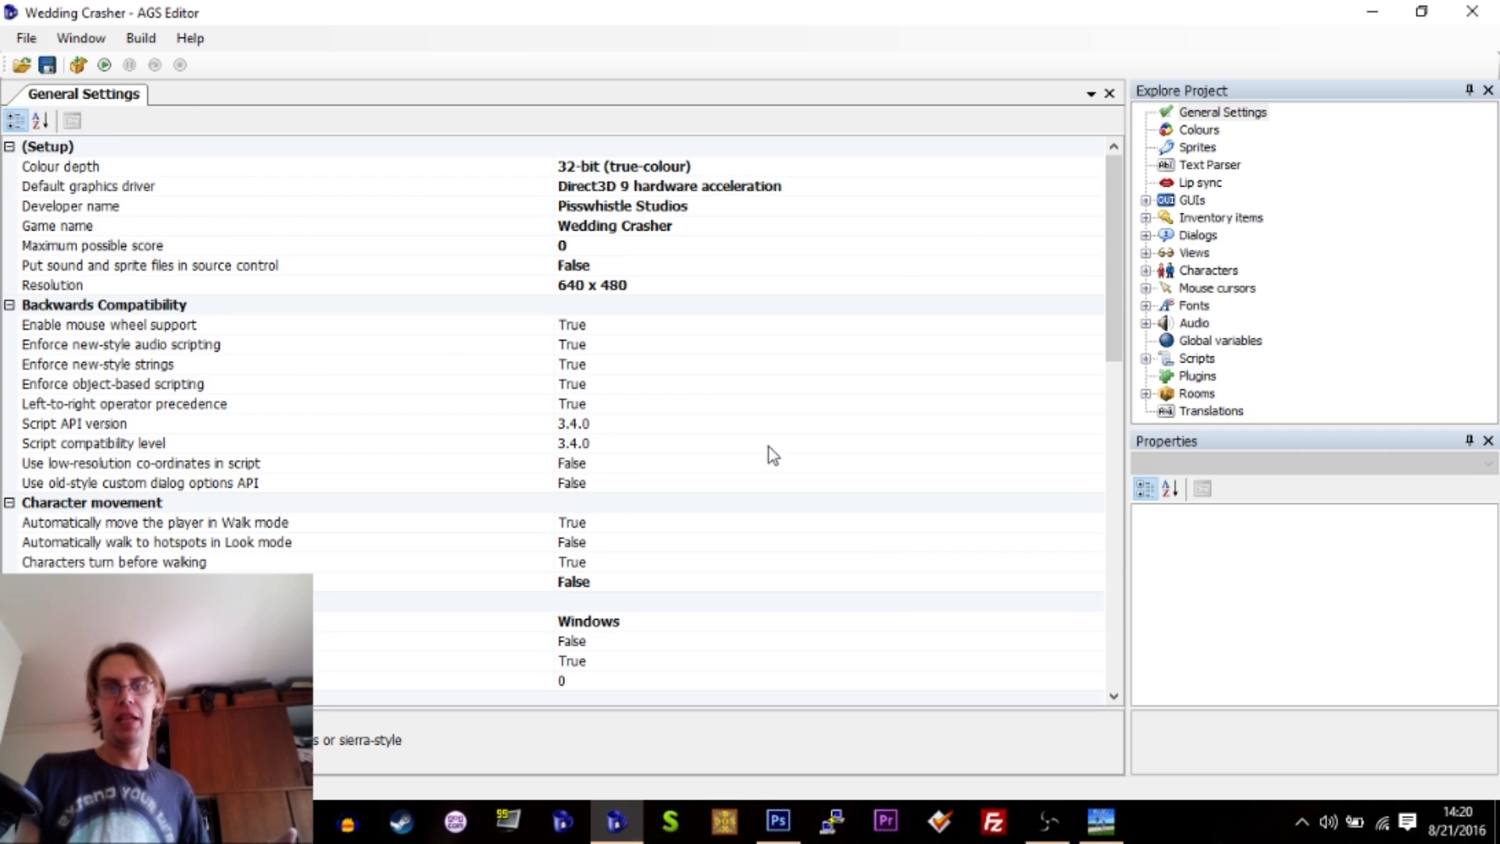
{"action": "left_click", "coordinate": [593, 324]}
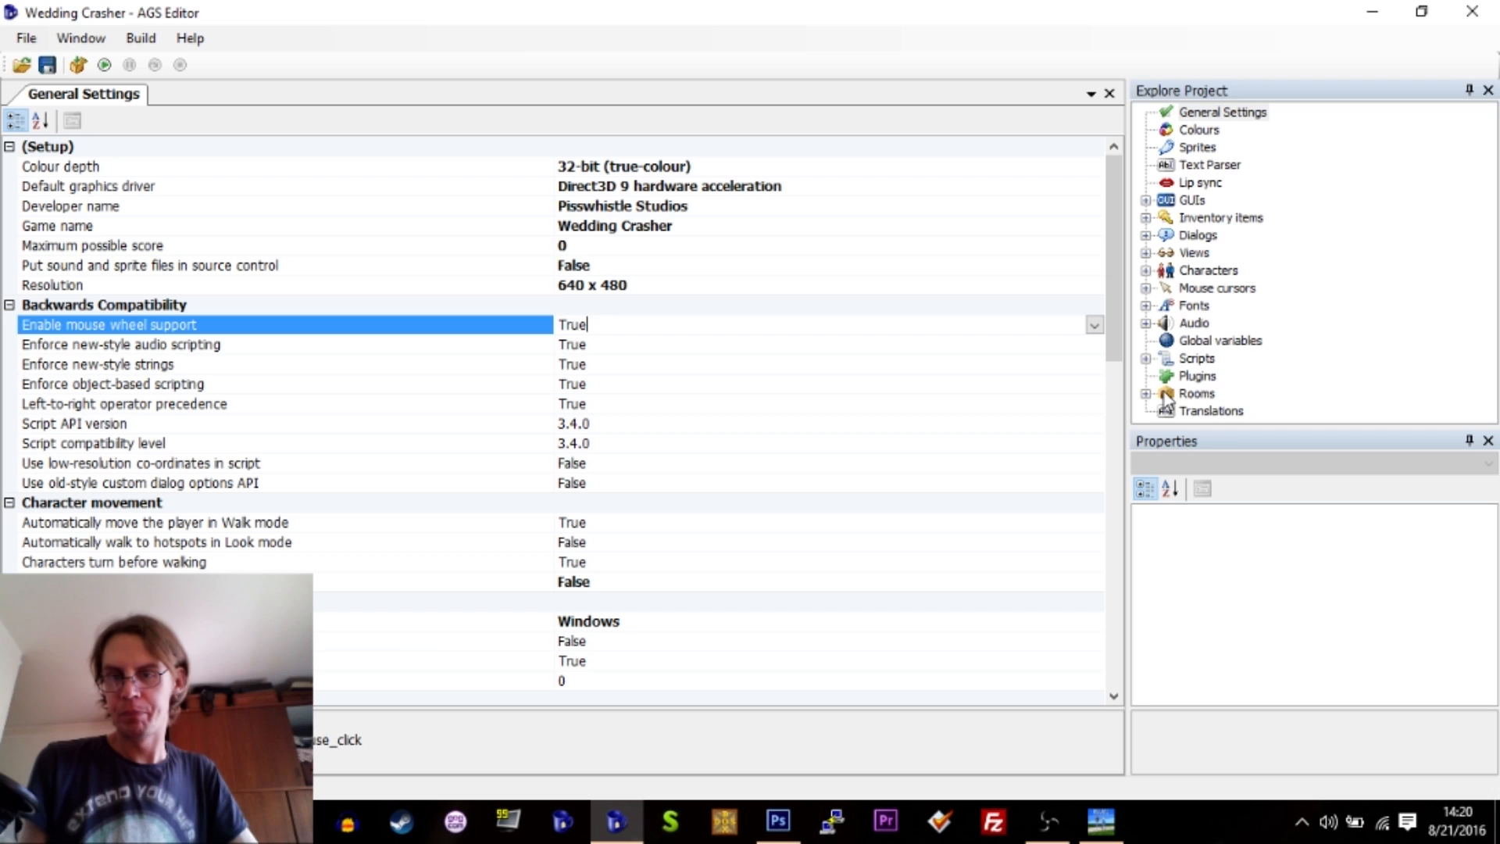
Open room 1 of the project in the room editor.
{"action": "double_click", "coordinate": [1195, 393]}
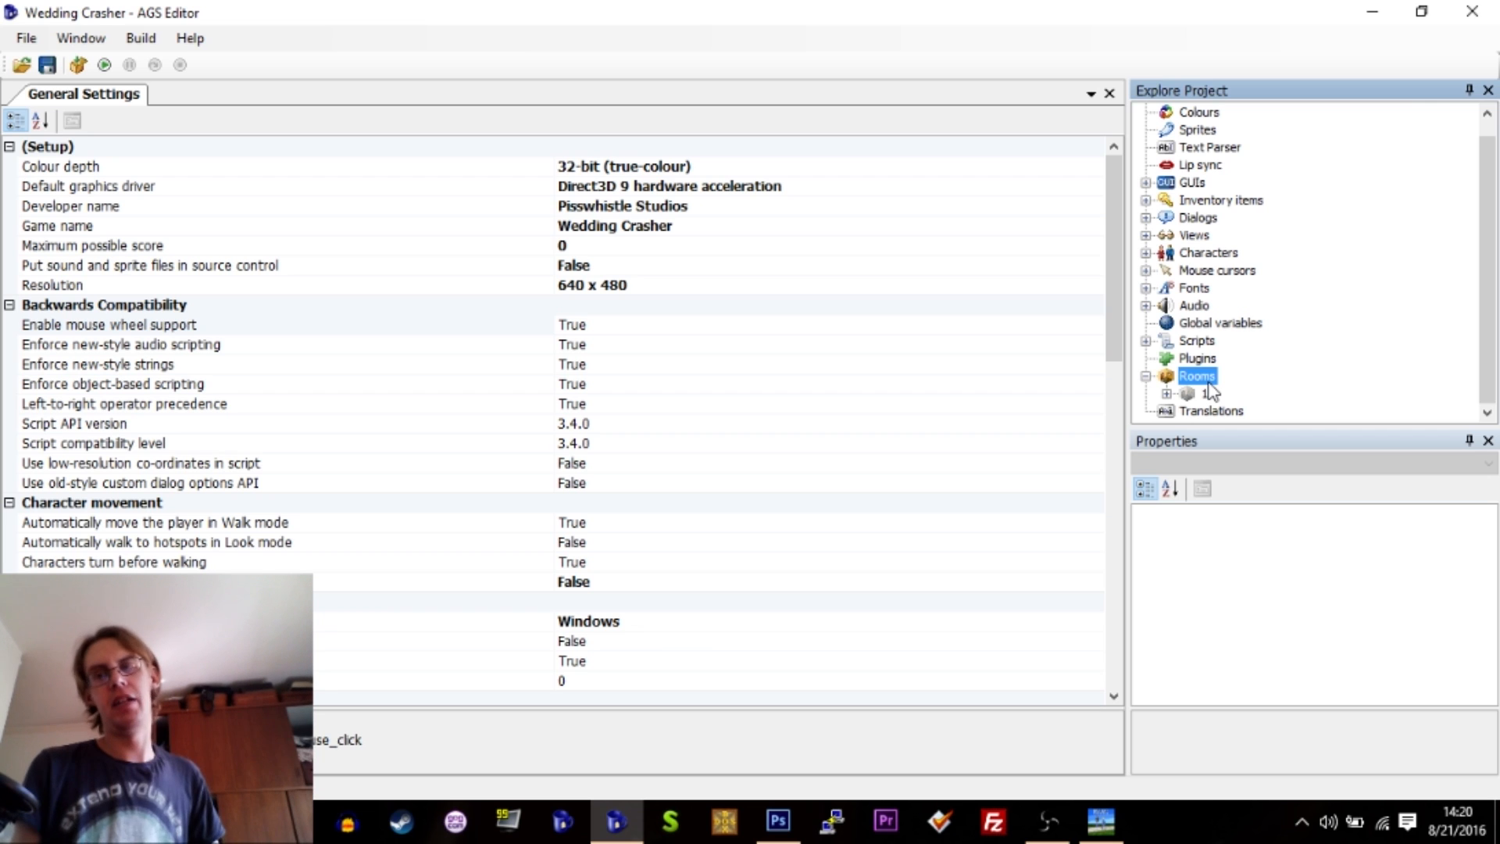
{"action": "double_click", "coordinate": [1211, 393]}
{"action": "left_click", "coordinate": [1244, 395]}
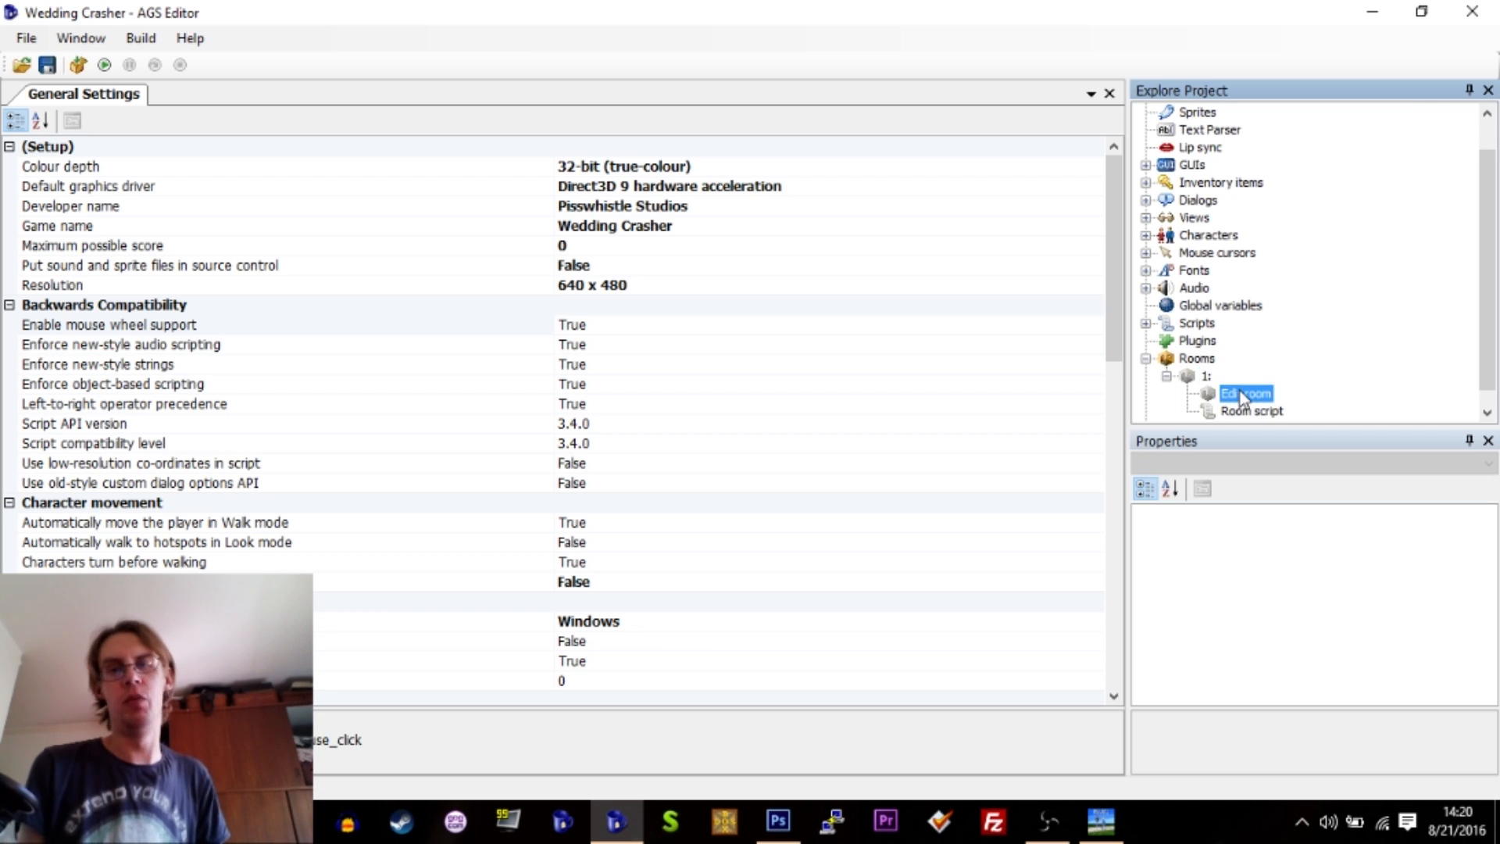
{"action": "double_click", "coordinate": [1244, 394]}
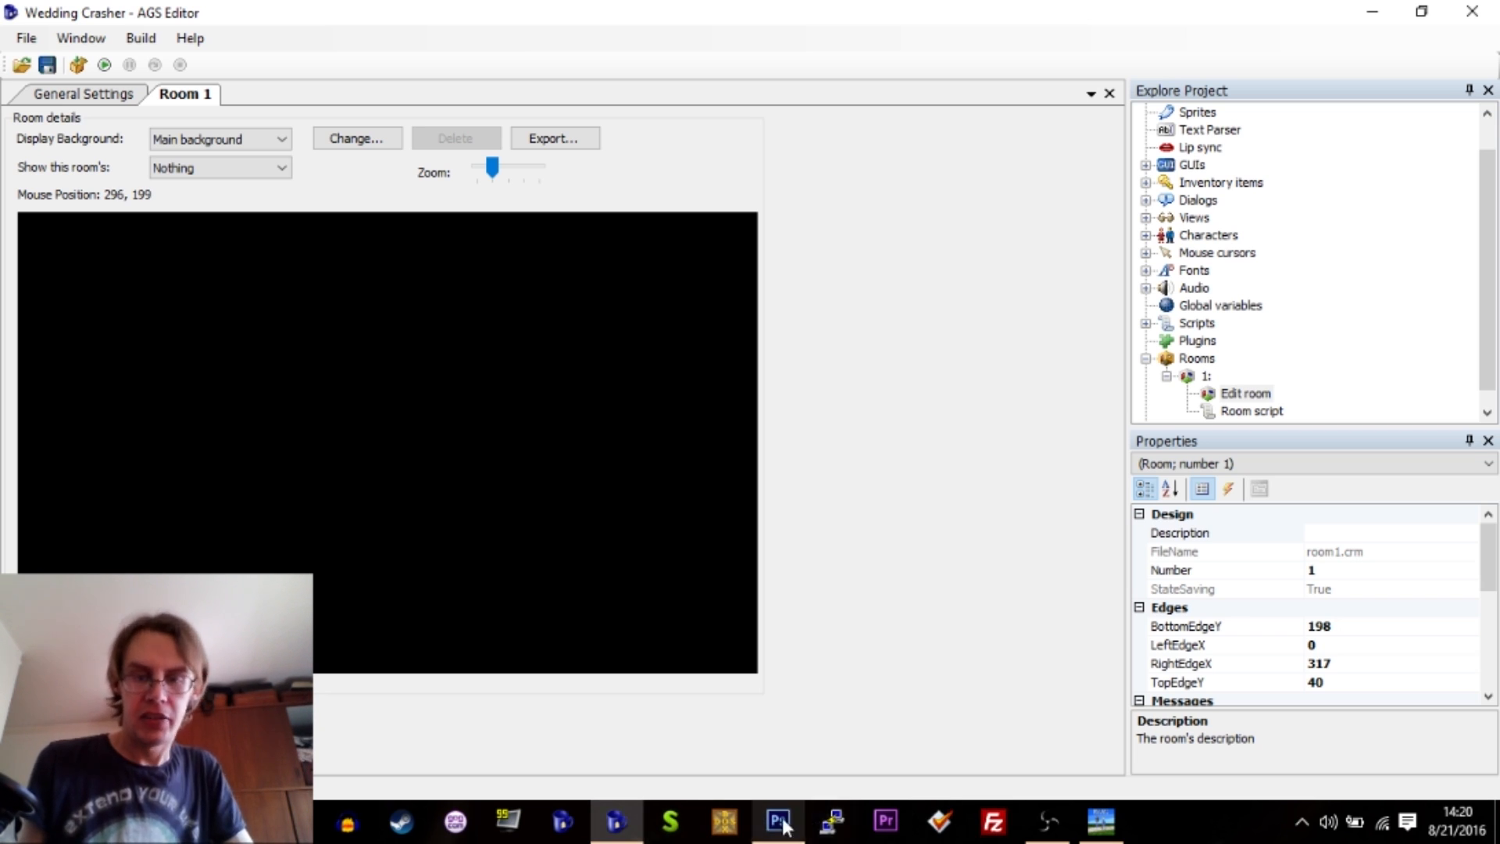
Switch to Photoshop and create a new document 640 pixels wide and 480 pixels high.
{"action": "mouse_move", "coordinate": [783, 825]}
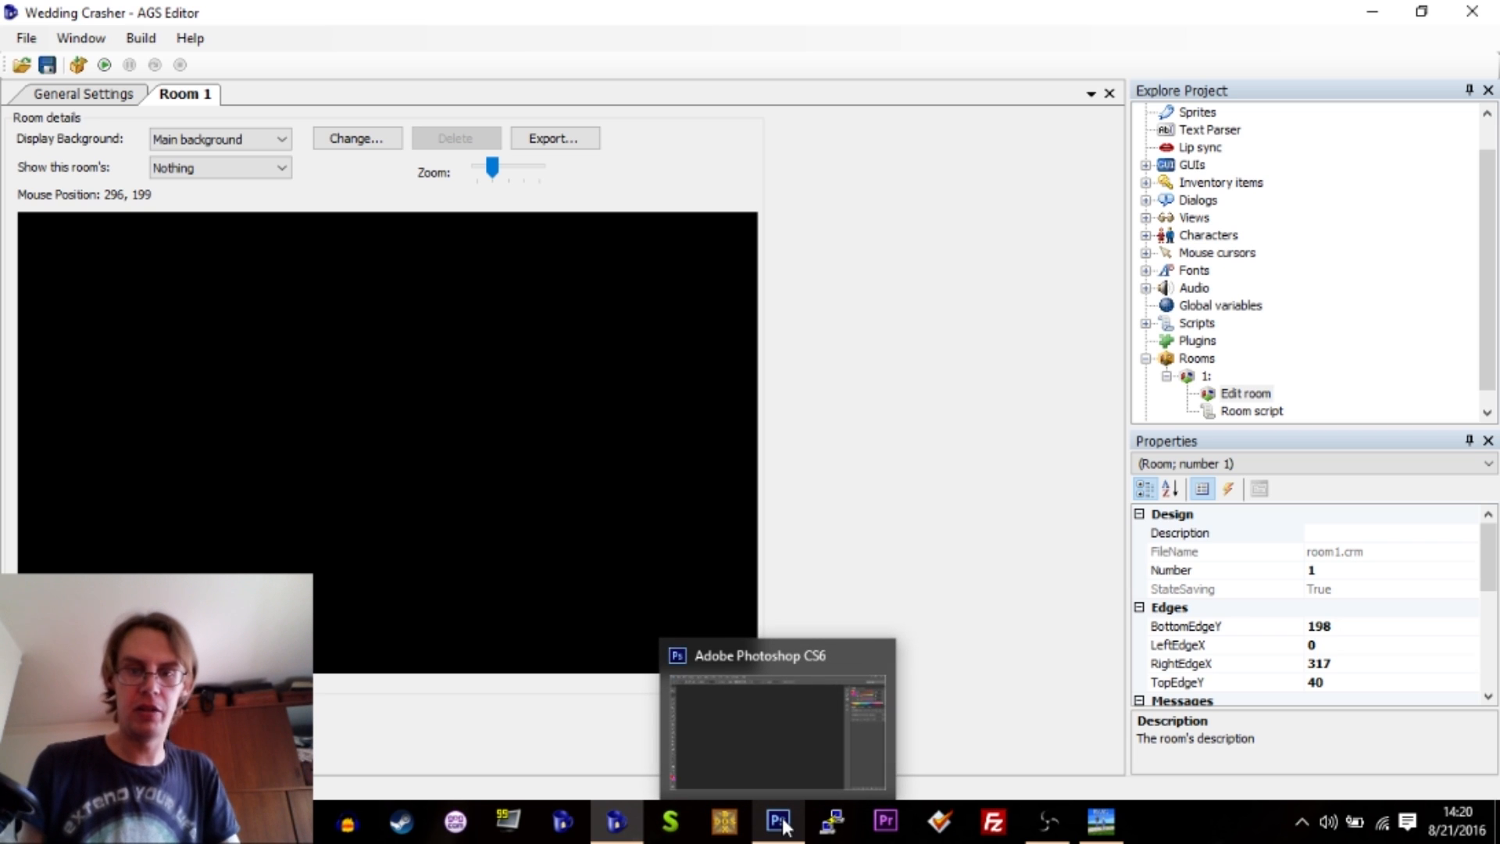
{"action": "left_click", "coordinate": [781, 822]}
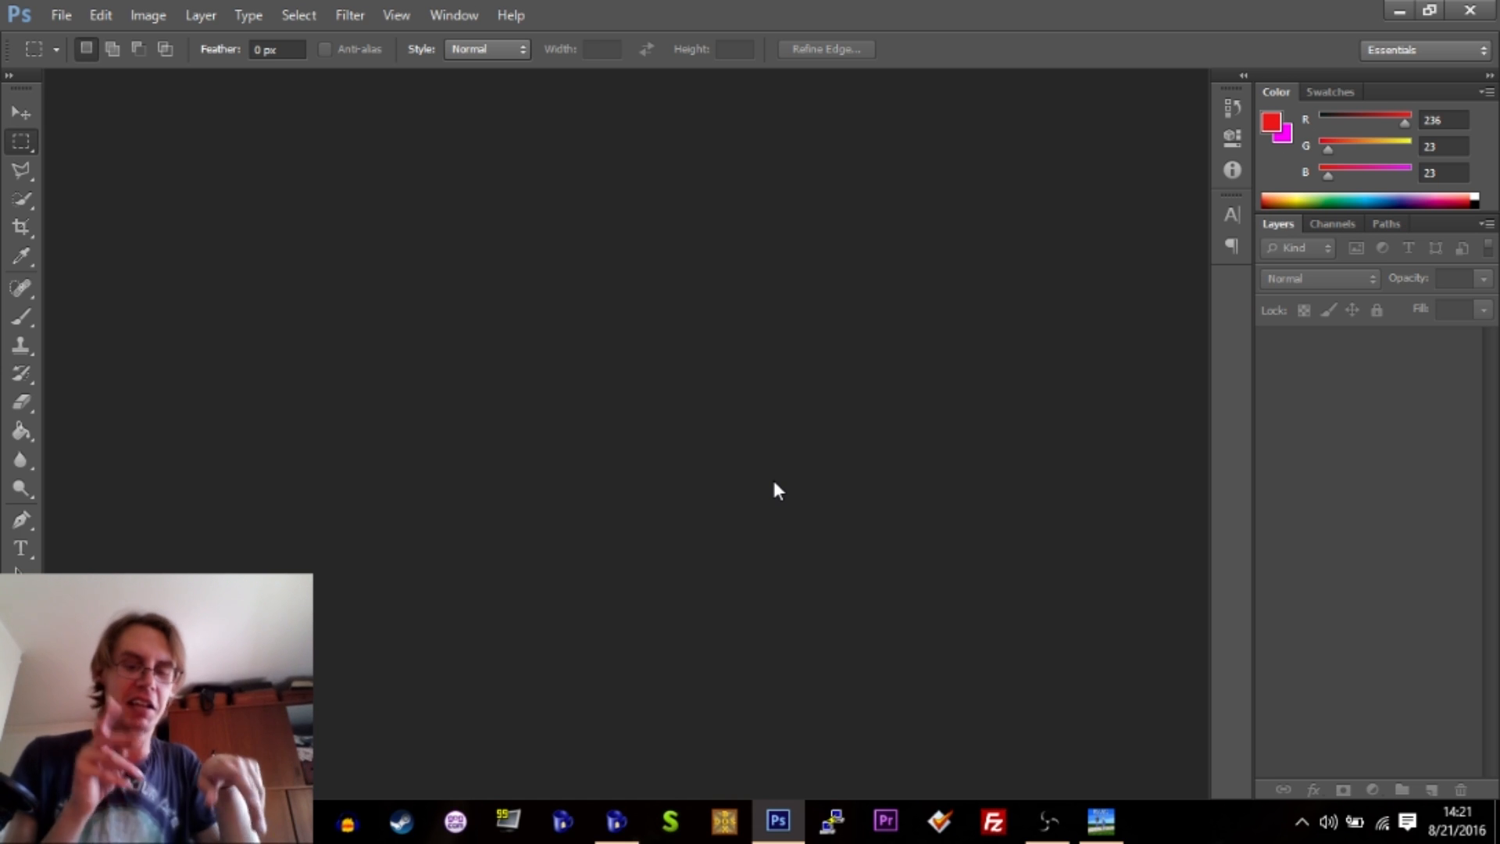
{"action": "key", "text": "ctrl+n"}
{"action": "left_click", "coordinate": [704, 432]}
{"action": "left_click", "coordinate": [672, 452]}
{"action": "left_click_drag", "start_coordinate": [661, 305], "coordinate": [599, 306]}
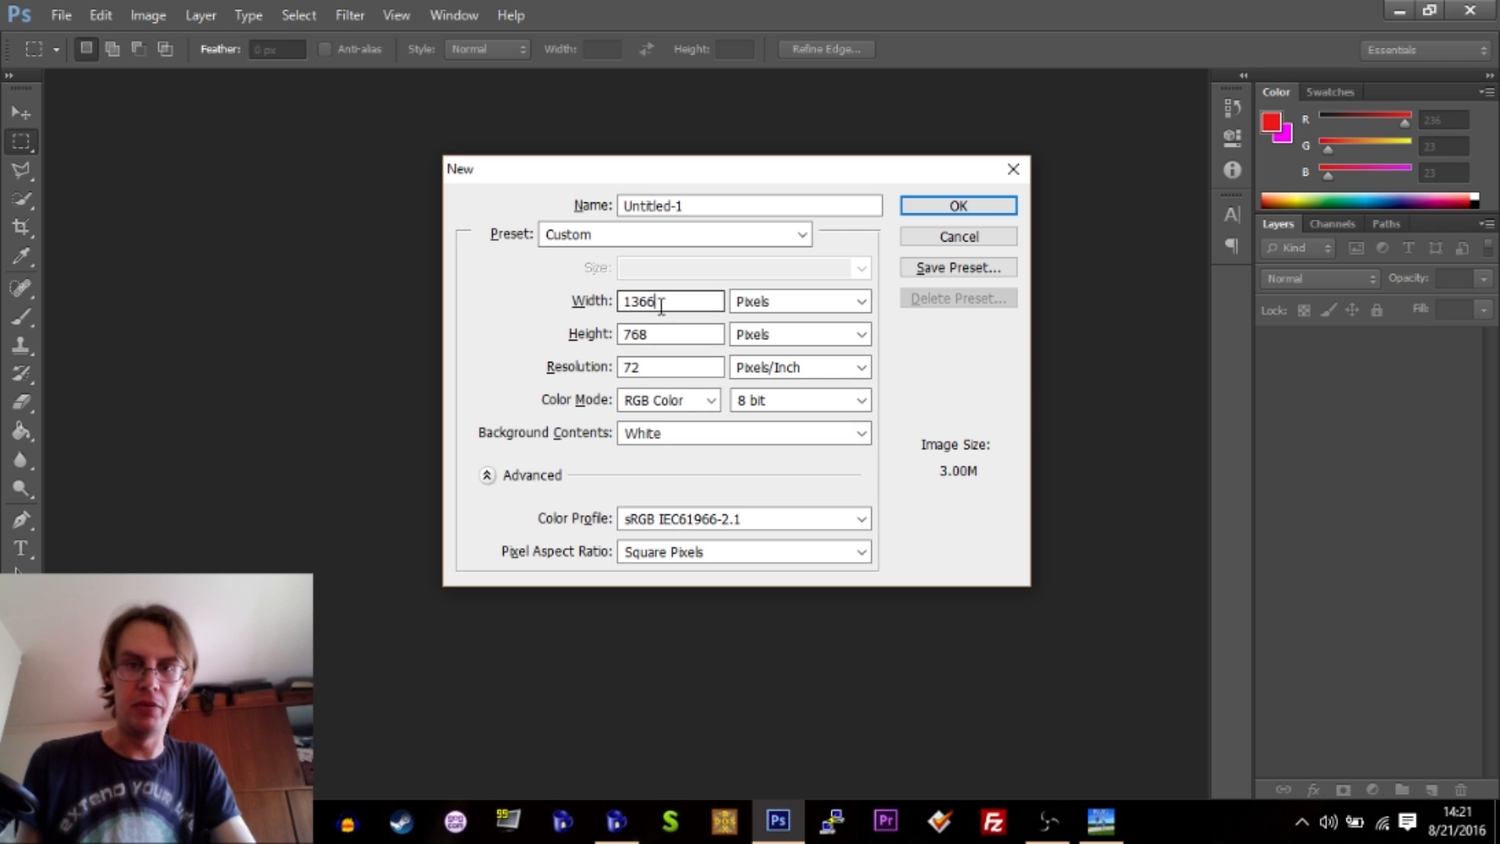
{"action": "type", "text": "640"}
{"action": "key", "text": "Tab"}
{"action": "key", "text": "Tab"}
{"action": "type", "text": "480"}
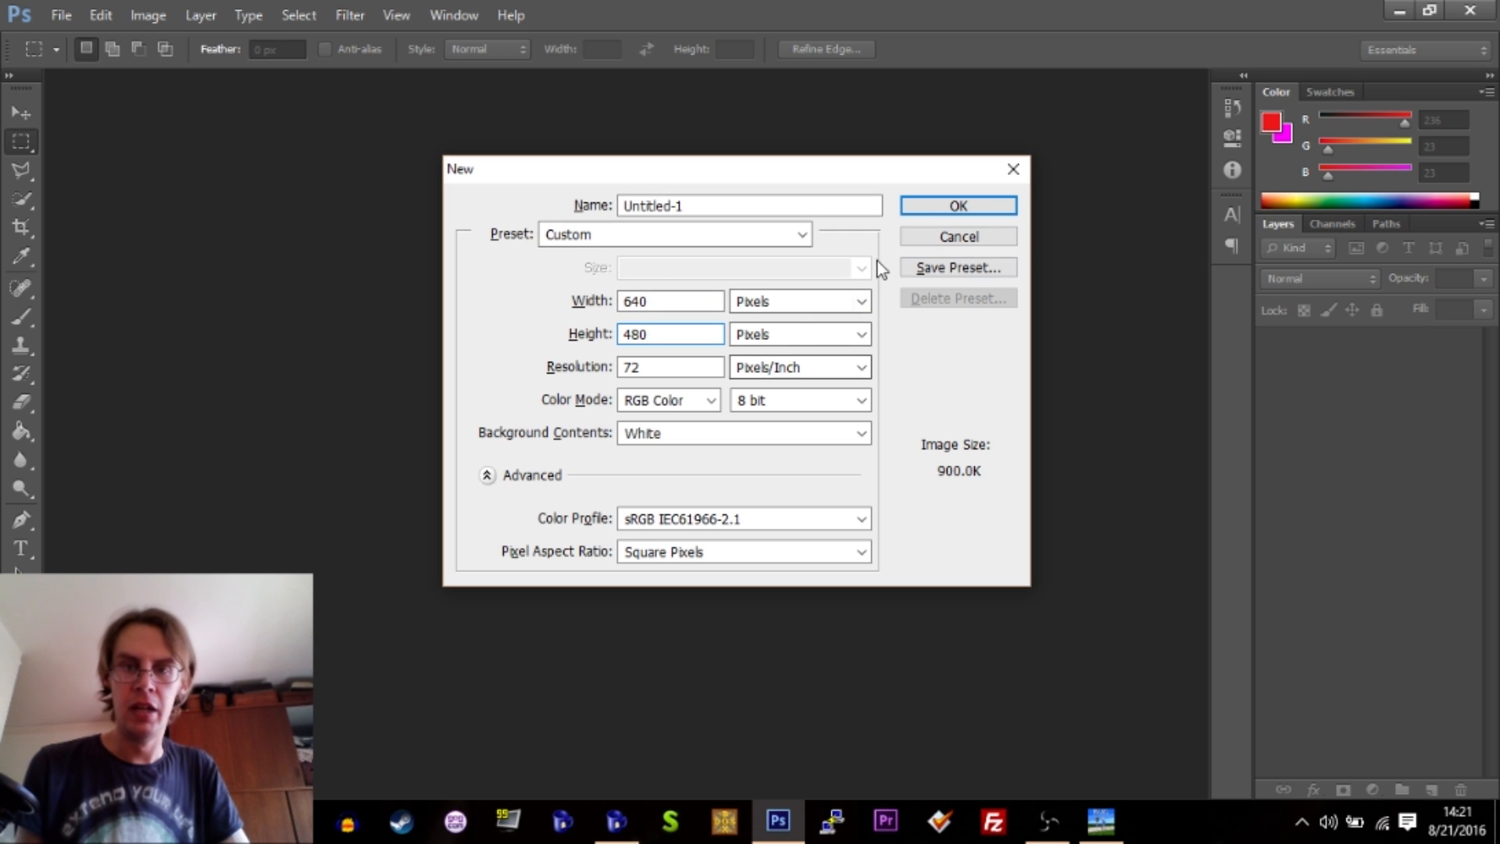
{"action": "left_click", "coordinate": [925, 208]}
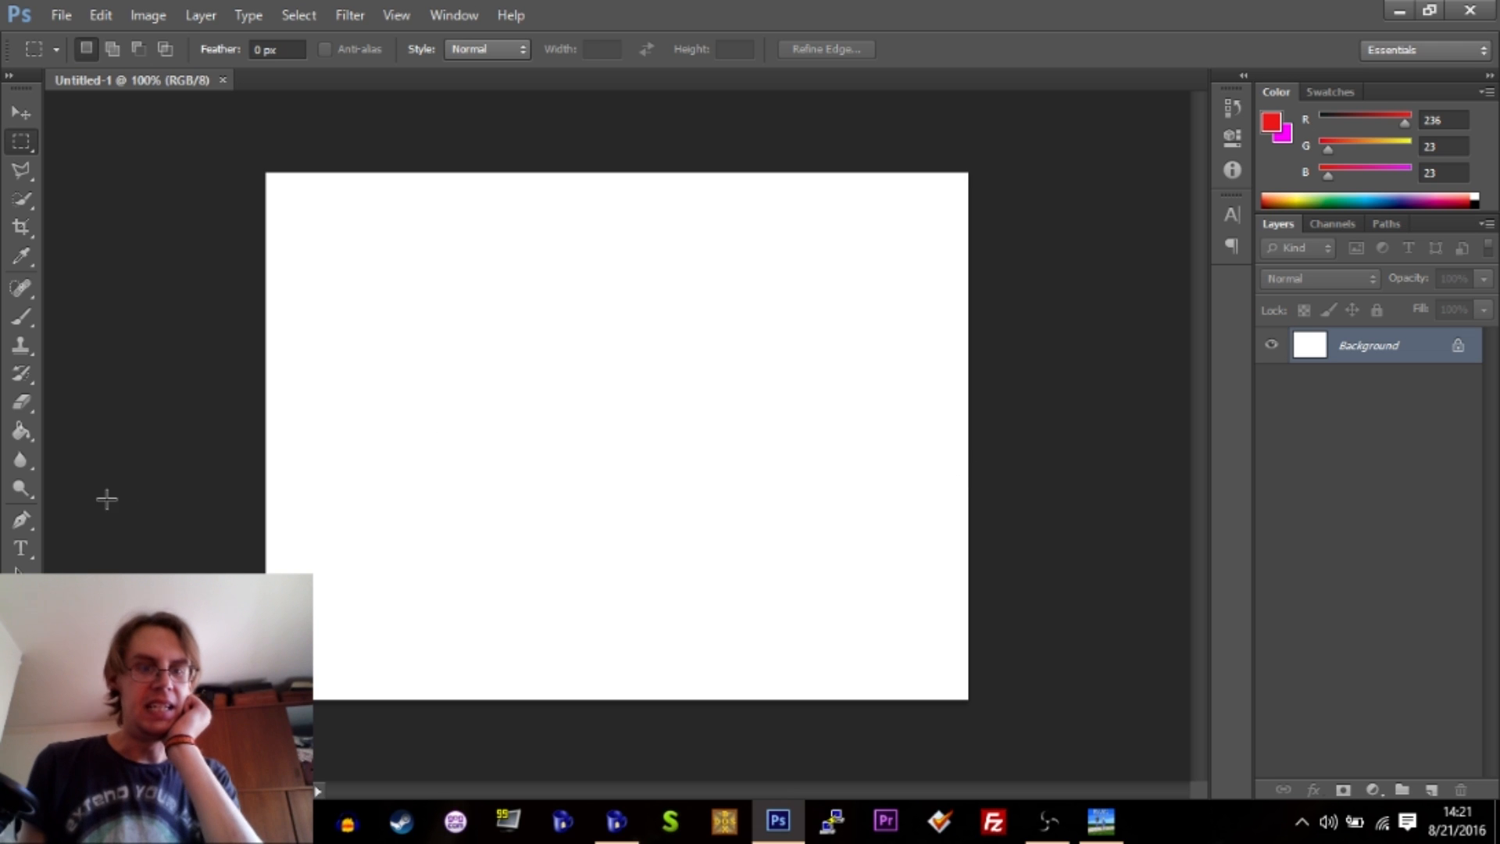
Paint a black ground line across the canvas's lower part with a 7 px brush.
{"action": "left_click", "coordinate": [28, 317]}
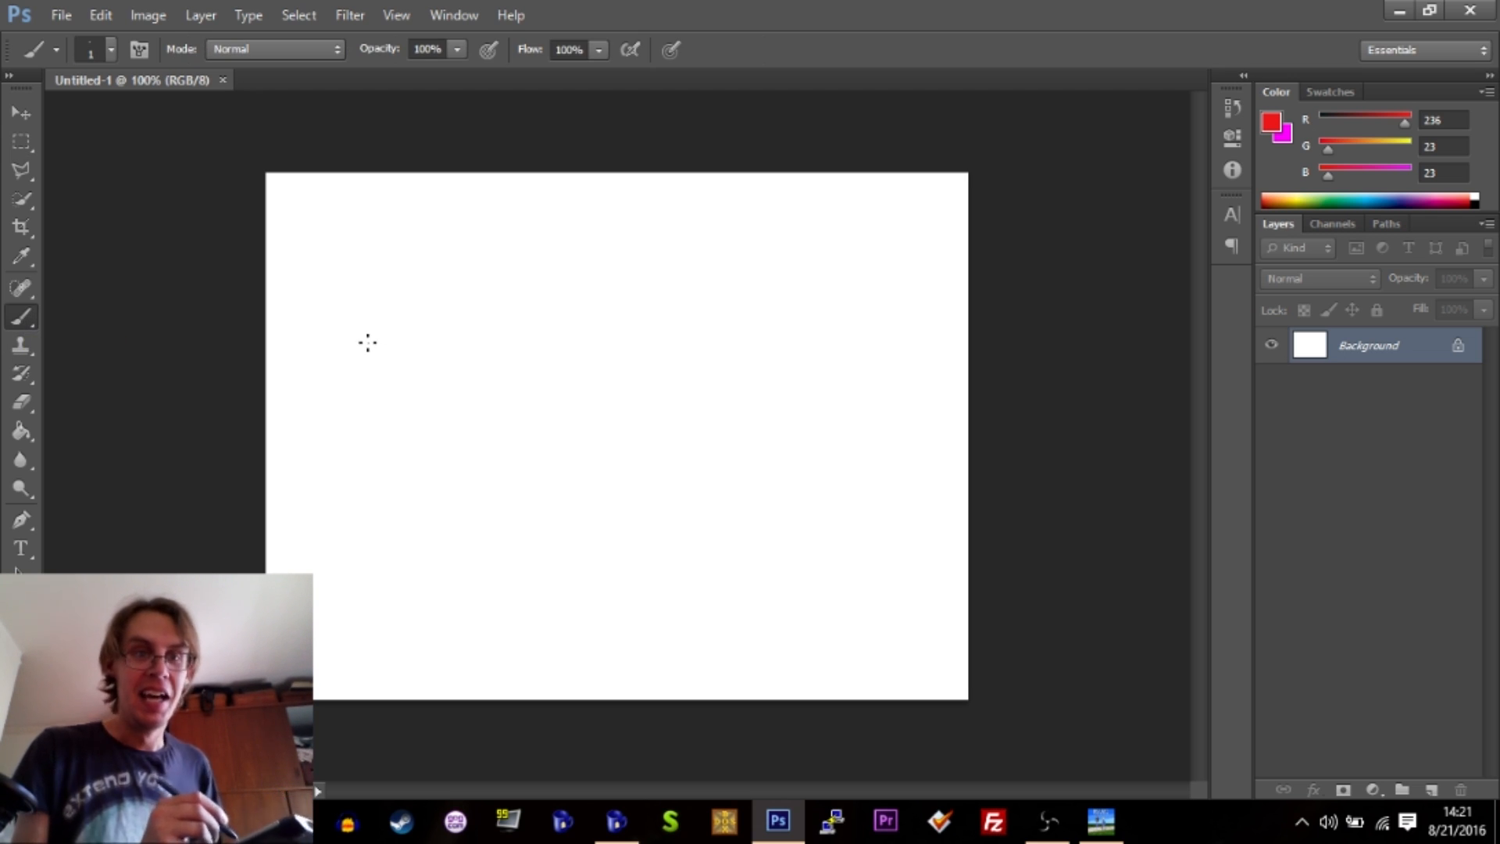
{"action": "left_click", "coordinate": [111, 49]}
{"action": "left_click_drag", "start_coordinate": [35, 121], "coordinate": [39, 122]}
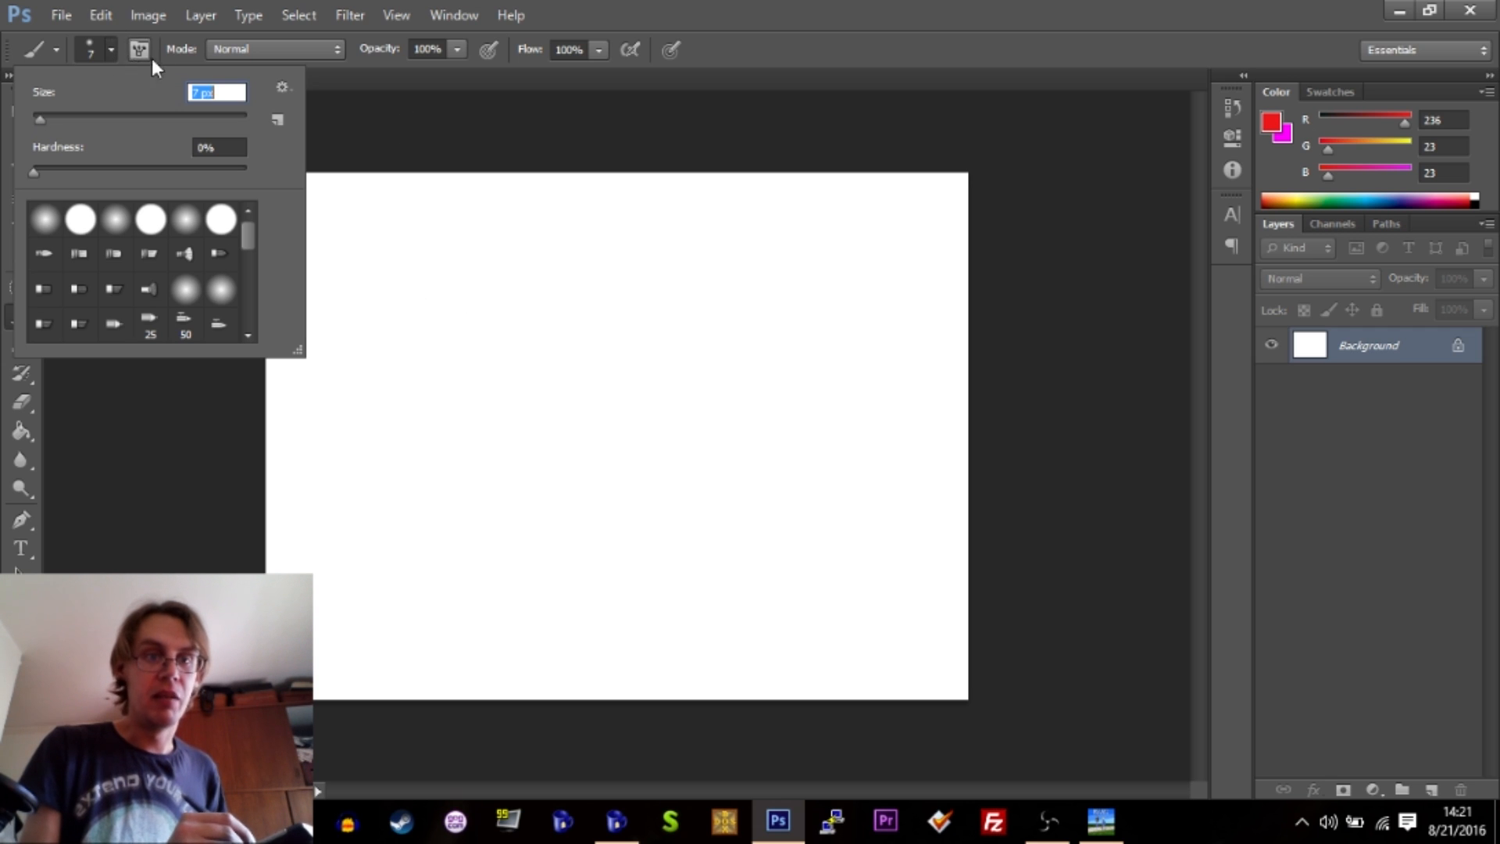
{"action": "left_click", "coordinate": [665, 7]}
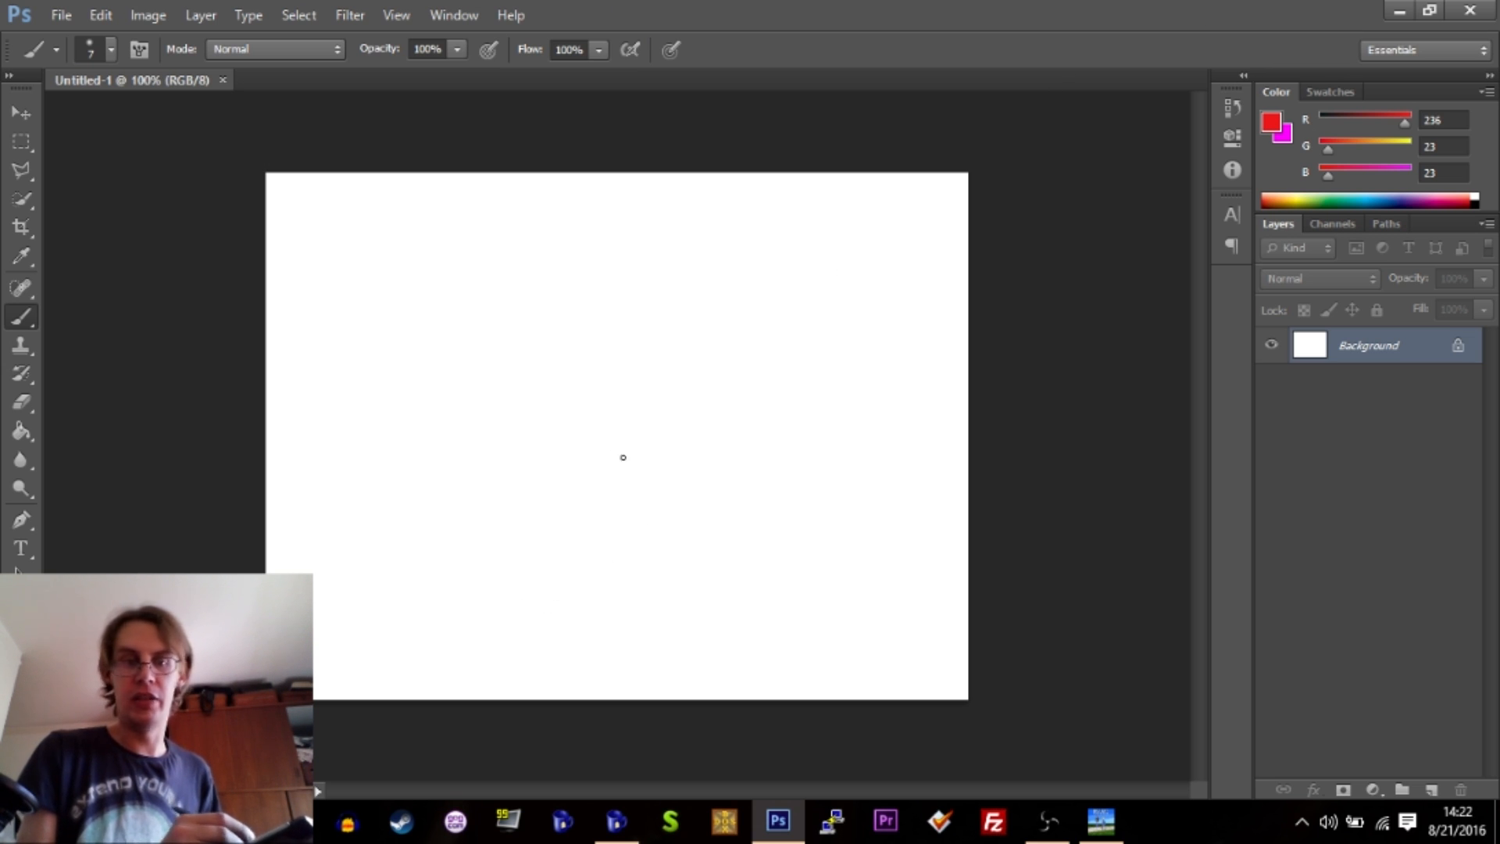
{"action": "left_click", "coordinate": [1271, 122]}
{"action": "left_click", "coordinate": [414, 745]}
{"action": "left_click", "coordinate": [917, 451]}
{"action": "left_click_drag", "start_coordinate": [266, 553], "coordinate": [968, 559]}
Outline a four-legged table in black on a new layer, standing on the ground line near the canvas centre.
{"action": "key", "text": "ctrl+shift+alt+n"}
{"action": "left_click_drag", "start_coordinate": [531, 488], "coordinate": [549, 484]}
{"action": "mouse_move", "coordinate": [531, 482]}
{"action": "left_mouse_down"}
{"action": "mouse_move", "coordinate": [691, 481]}
{"action": "mouse_move", "coordinate": [686, 582]}
{"action": "left_mouse_up"}
{"action": "mouse_move", "coordinate": [531, 478]}
{"action": "left_mouse_down"}
{"action": "mouse_move", "coordinate": [749, 442]}
{"action": "mouse_move", "coordinate": [582, 484]}
{"action": "left_mouse_up"}
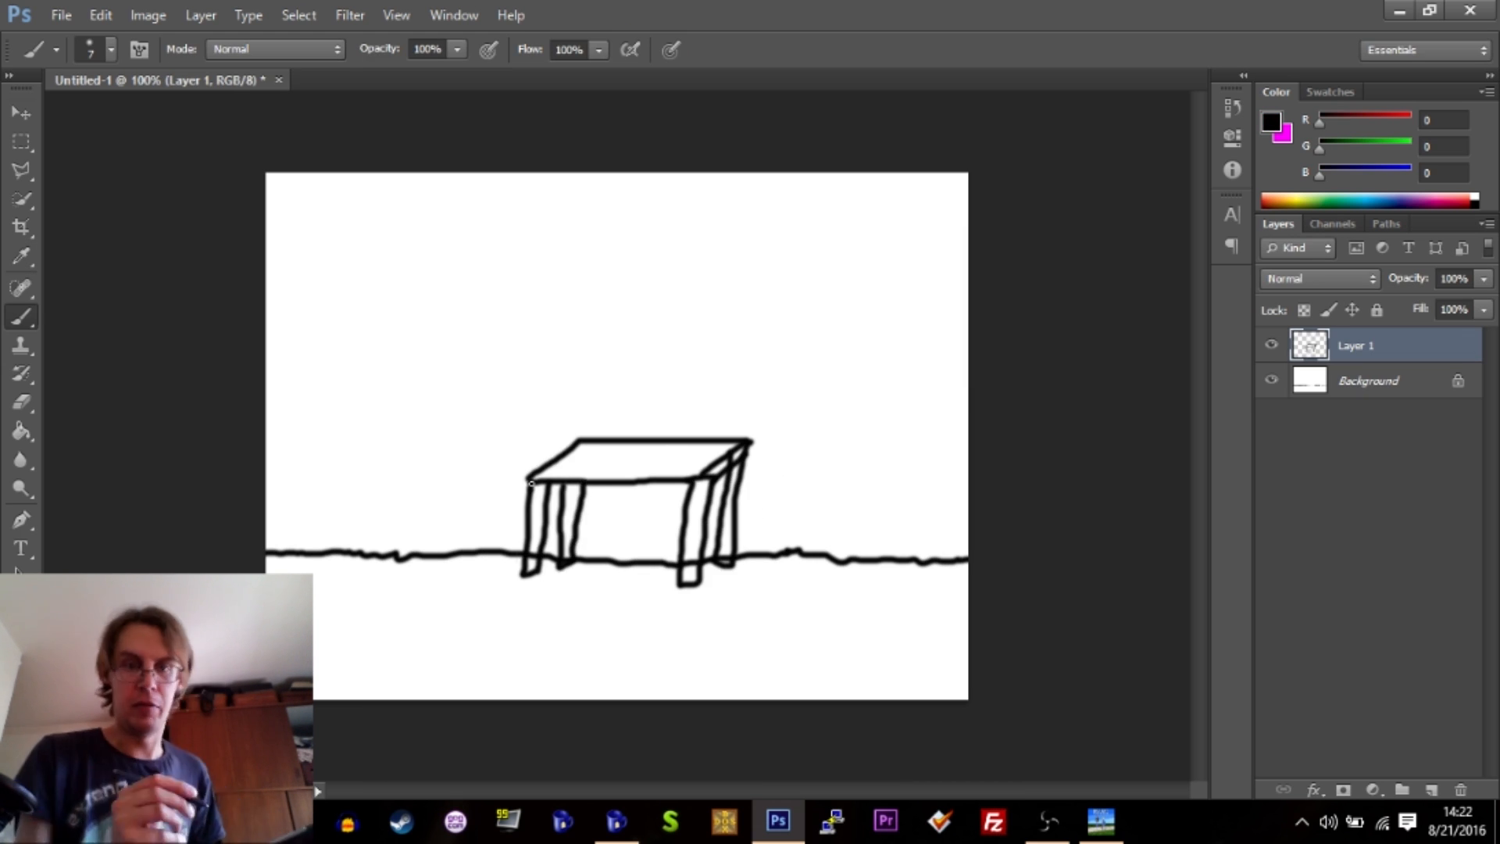
{"action": "key", "text": "x"}
{"action": "left_click", "coordinate": [1271, 122]}
{"action": "left_click", "coordinate": [561, 566]}
{"action": "left_click", "coordinate": [918, 451]}
{"action": "left_click", "coordinate": [709, 510]}
{"action": "key", "text": "ctrl+alt+z"}
Outline two gift boxes with bows in black on the tabletop and colour them green and magenta.
{"action": "key", "text": "x"}
{"action": "left_click", "coordinate": [21, 320]}
{"action": "left_click_drag", "start_coordinate": [545, 426], "coordinate": [601, 474]}
{"action": "mouse_move", "coordinate": [574, 421]}
{"action": "left_mouse_down"}
{"action": "mouse_move", "coordinate": [591, 408]}
{"action": "mouse_move", "coordinate": [678, 472]}
{"action": "left_mouse_up"}
{"action": "left_click_drag", "start_coordinate": [618, 423], "coordinate": [684, 463]}
{"action": "left_click_drag", "start_coordinate": [650, 424], "coordinate": [668, 416]}
{"action": "key", "text": "b"}
{"action": "left_click_drag", "start_coordinate": [552, 447], "coordinate": [675, 461]}
Paint the table's legs and top brown.
{"action": "left_click", "coordinate": [1272, 122]}
{"action": "left_click", "coordinate": [610, 469], "text": "alt"}
{"action": "left_click_drag", "start_coordinate": [522, 498], "coordinate": [514, 580]}
{"action": "left_click_drag", "start_coordinate": [558, 499], "coordinate": [550, 572]}
{"action": "left_click_drag", "start_coordinate": [715, 483], "coordinate": [709, 572]}
{"action": "mouse_move", "coordinate": [728, 459]}
{"action": "left_mouse_down"}
{"action": "mouse_move", "coordinate": [697, 484]}
{"action": "mouse_move", "coordinate": [673, 589]}
{"action": "left_mouse_up"}
{"action": "left_click_drag", "start_coordinate": [526, 484], "coordinate": [712, 459]}
Fill the ground below the horizon line on the Background layer with muted green.
{"action": "left_click", "coordinate": [1272, 122]}
{"action": "left_click", "coordinate": [702, 661]}
{"action": "left_click", "coordinate": [875, 458]}
{"action": "left_click", "coordinate": [21, 430]}
{"action": "left_click", "coordinate": [1368, 380]}
{"action": "left_click", "coordinate": [546, 641]}
Paint the lawn's upper edge and a few grass tufts in brighter green, RGB 71, 179, 42.
{"action": "left_click", "coordinate": [9, 319]}
{"action": "left_click", "coordinate": [1272, 122]}
{"action": "left_click_drag", "start_coordinate": [271, 558], "coordinate": [964, 565]}
{"action": "left_click_drag", "start_coordinate": [375, 627], "coordinate": [397, 629]}
{"action": "left_click_drag", "start_coordinate": [783, 625], "coordinate": [797, 621]}
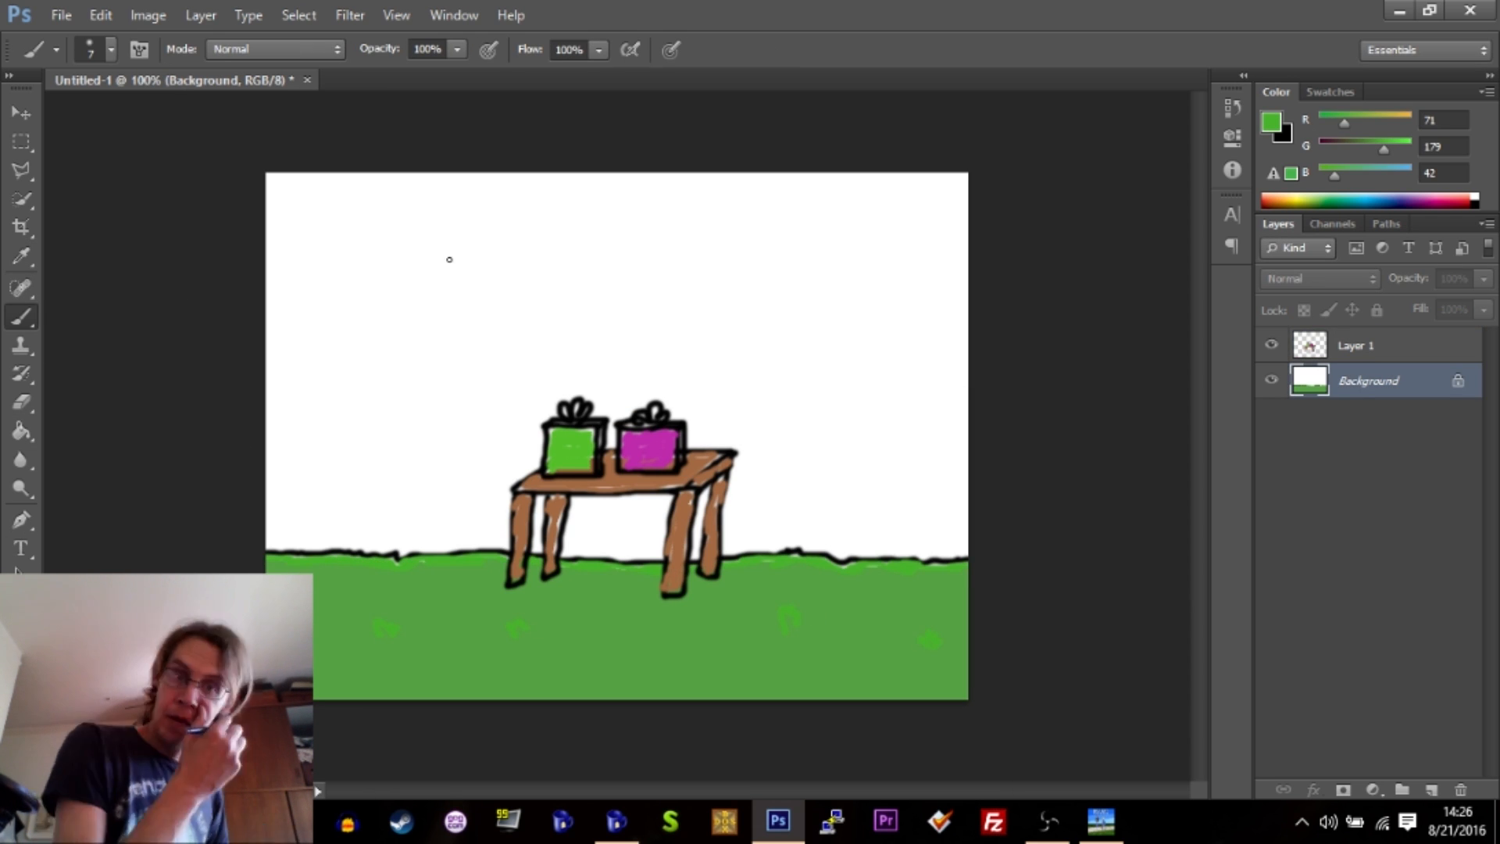
Swap the foreground colour back to black and add a new layer above the Background.
{"action": "key", "text": "x"}
{"action": "key", "text": "ctrl+shift+n"}
{"action": "key", "text": "Return"}
Try black outlines behind the table on the new layer and remove them.
{"action": "left_click_drag", "start_coordinate": [268, 385], "coordinate": [910, 399]}
{"action": "key", "text": "ctrl+z"}
{"action": "left_click_drag", "start_coordinate": [425, 280], "coordinate": [383, 378]}
{"action": "left_click", "coordinate": [21, 142]}
{"action": "left_click_drag", "start_coordinate": [333, 262], "coordinate": [539, 395]}
{"action": "key", "text": "Delete"}
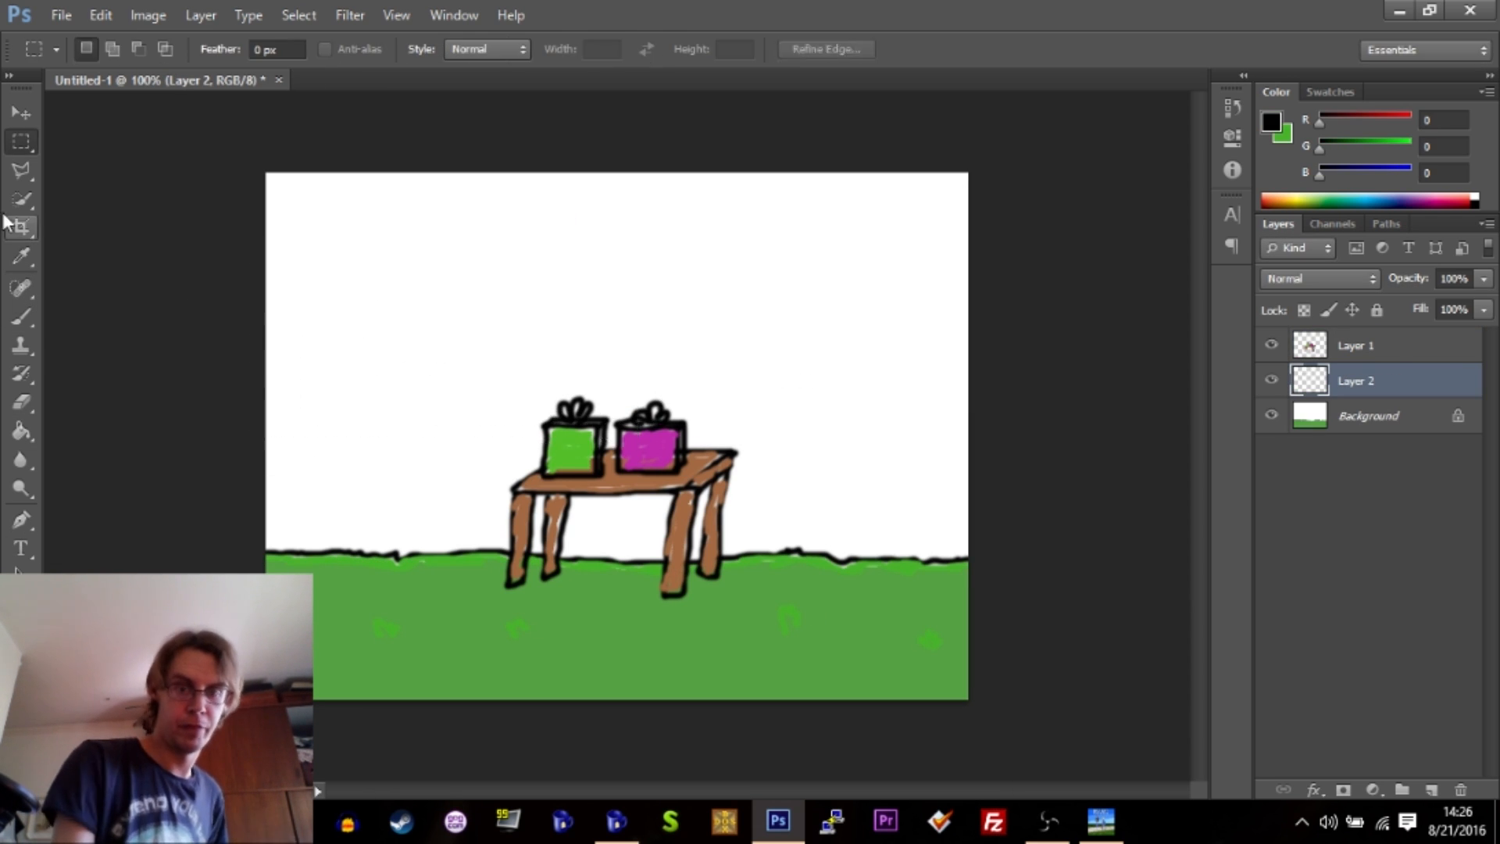
Convert the locked Background into a normal layer and move the empty layer beneath it.
{"action": "left_click", "coordinate": [11, 316]}
{"action": "double_click", "coordinate": [1366, 416]}
{"action": "key", "text": "Return"}
{"action": "left_click_drag", "start_coordinate": [1360, 381], "coordinate": [1363, 430]}
Select the white area above the lawn with the Magic Wand and delete it from the ground layer.
{"action": "left_click_drag", "start_coordinate": [21, 198], "coordinate": [86, 216]}
{"action": "left_click", "coordinate": [1357, 381]}
{"action": "left_click", "coordinate": [610, 297]}
{"action": "key", "text": "Delete"}
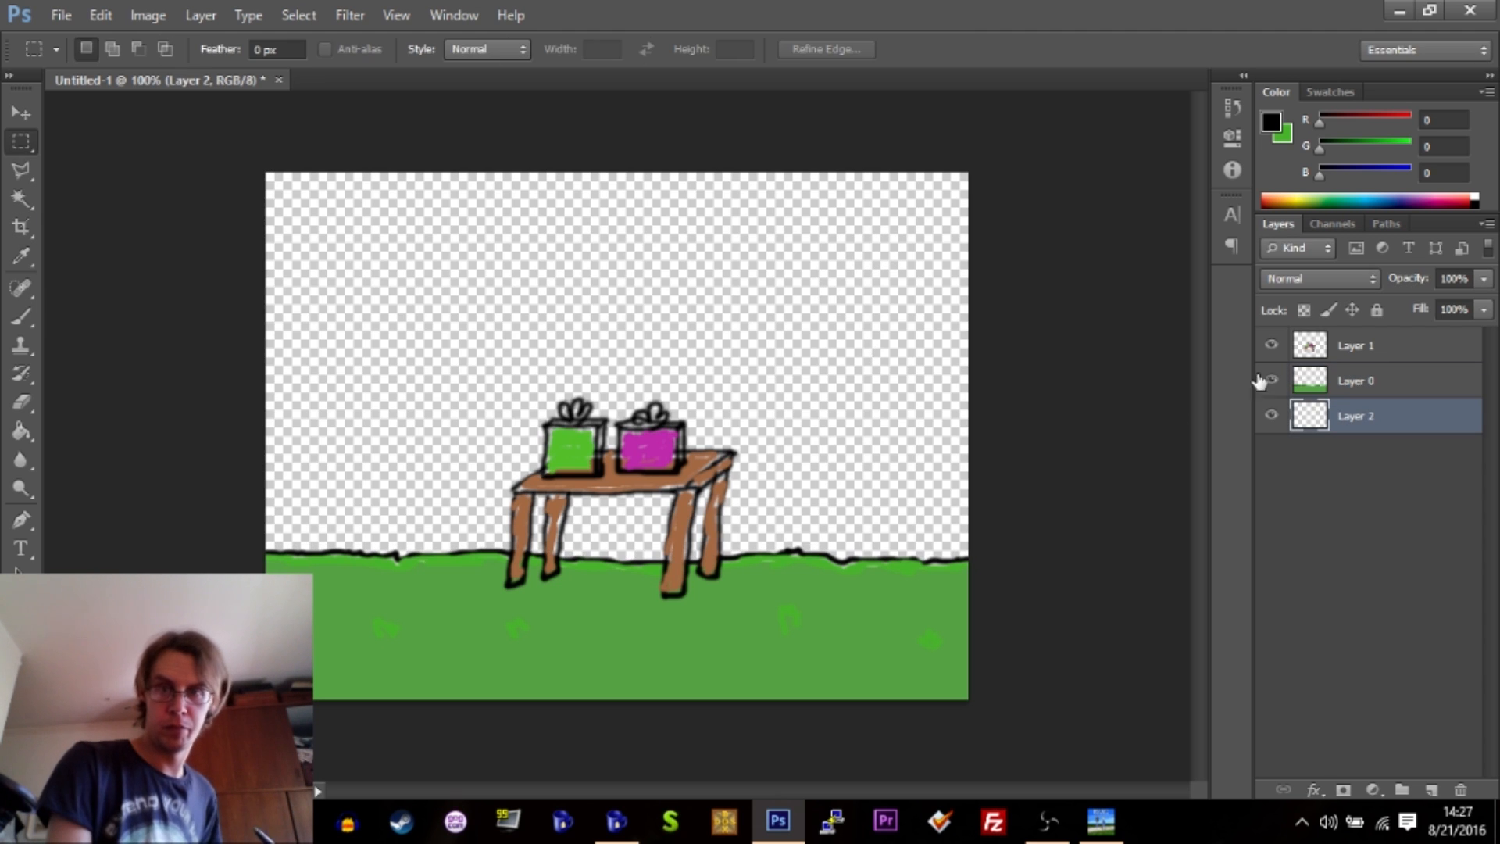
Outline a wall across the full canvas width with a doorway beside the table, in black on the bottom layer.
{"action": "left_click", "coordinate": [1363, 415]}
{"action": "left_click", "coordinate": [21, 316]}
{"action": "left_click_drag", "start_coordinate": [807, 550], "coordinate": [904, 442]}
{"action": "left_click_drag", "start_coordinate": [967, 336], "coordinate": [267, 315]}
{"action": "mouse_move", "coordinate": [812, 486]}
{"action": "left_mouse_down"}
{"action": "mouse_move", "coordinate": [907, 491]}
{"action": "mouse_move", "coordinate": [818, 544]}
{"action": "mouse_move", "coordinate": [907, 546]}
{"action": "left_mouse_up"}
Fill the wall around the doorway with mustard yellow.
{"action": "key", "text": "x"}
{"action": "left_click", "coordinate": [1271, 122]}
{"action": "key", "text": "Return"}
{"action": "left_click", "coordinate": [21, 432]}
{"action": "left_click", "coordinate": [438, 445]}
Paint darker vertical streaks along the yellow wall.
{"action": "left_click", "coordinate": [21, 317]}
{"action": "left_click_drag", "start_coordinate": [327, 374], "coordinate": [318, 517]}
{"action": "left_click_drag", "start_coordinate": [946, 418], "coordinate": [926, 556]}
Add a layer beneath the wall layer and fill it with light blue as the sky.
{"action": "left_click", "coordinate": [1431, 790]}
{"action": "left_click", "coordinate": [1271, 122]}
{"action": "left_click", "coordinate": [706, 577]}
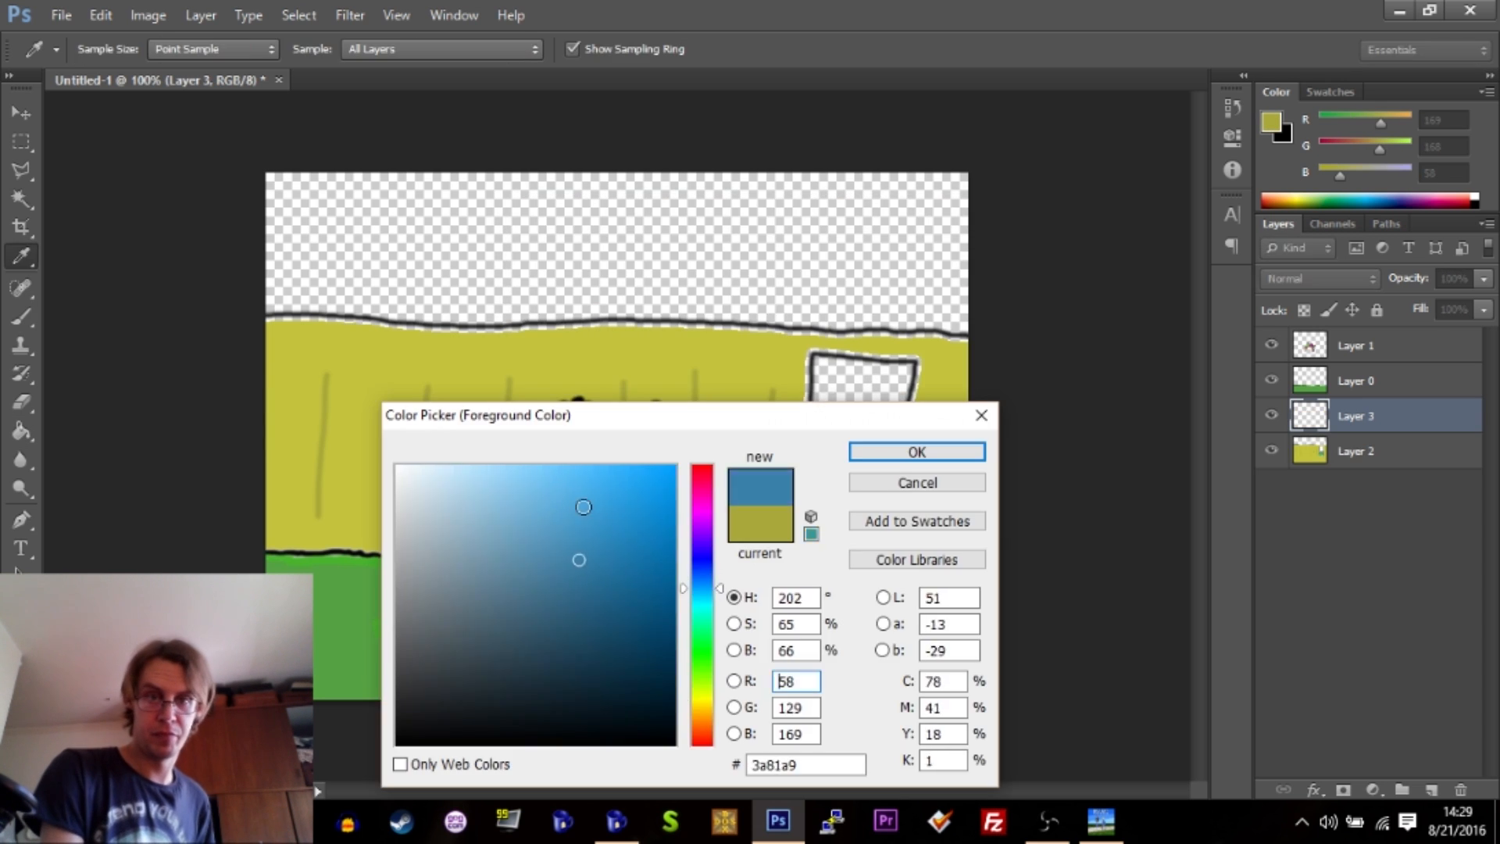
{"action": "left_click", "coordinate": [21, 431]}
{"action": "left_click_drag", "start_coordinate": [1355, 416], "coordinate": [1355, 464]}
{"action": "left_click", "coordinate": [490, 570]}
{"action": "left_click", "coordinate": [727, 269]}
Paint a yellow sun, RGB 244, 247, 0, rising behind the wall's top edge on the sky layer.
{"action": "left_click", "coordinate": [1272, 122]}
{"action": "left_click", "coordinate": [916, 451]}
{"action": "left_click", "coordinate": [21, 316]}
{"action": "left_click_drag", "start_coordinate": [890, 191], "coordinate": [921, 201]}
{"action": "left_click", "coordinate": [21, 432]}
{"action": "left_click", "coordinate": [890, 254]}
{"action": "left_click_drag", "start_coordinate": [513, 320], "coordinate": [731, 324]}
{"action": "left_click", "coordinate": [21, 431]}
{"action": "left_click", "coordinate": [625, 273]}
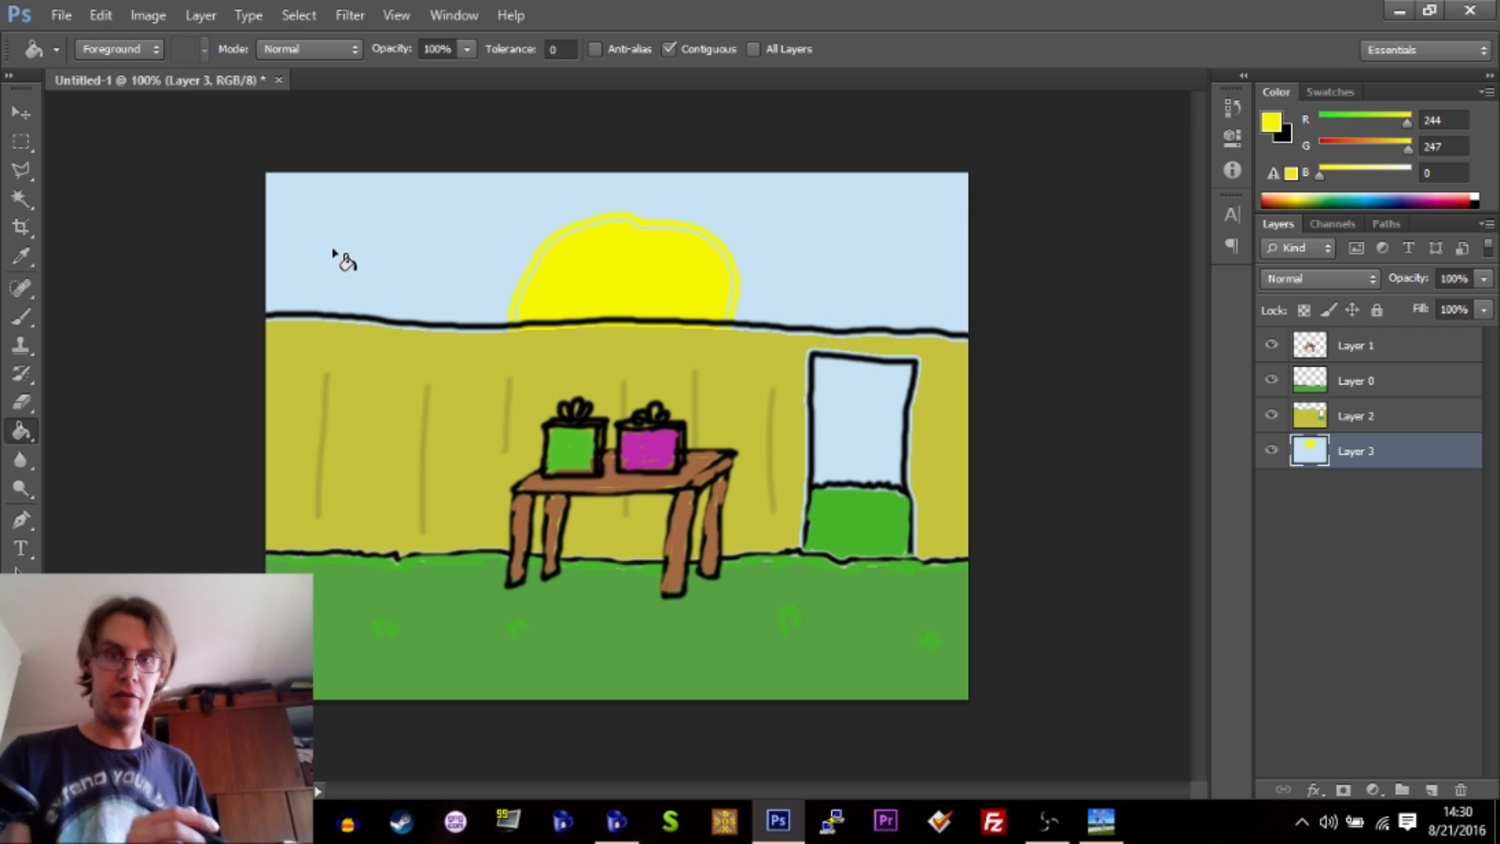
{"action": "left_click", "coordinate": [21, 113]}
{"action": "left_click", "coordinate": [20, 143]}
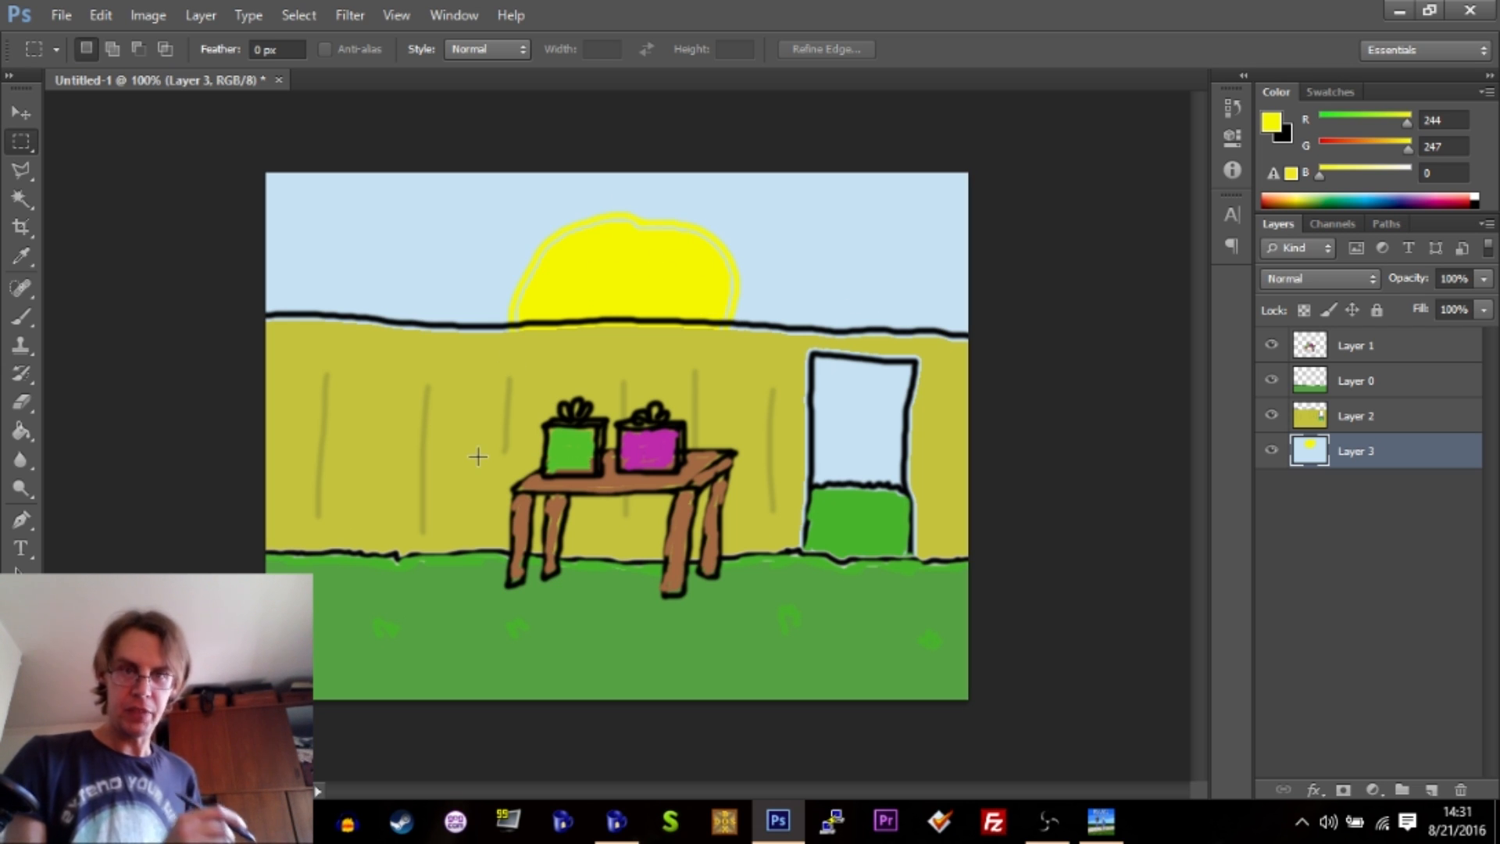
Start saving the painting and create a folder named Backgrounds inside the weddingcrasher folder as its save location.
{"action": "key", "text": "ctrl+s"}
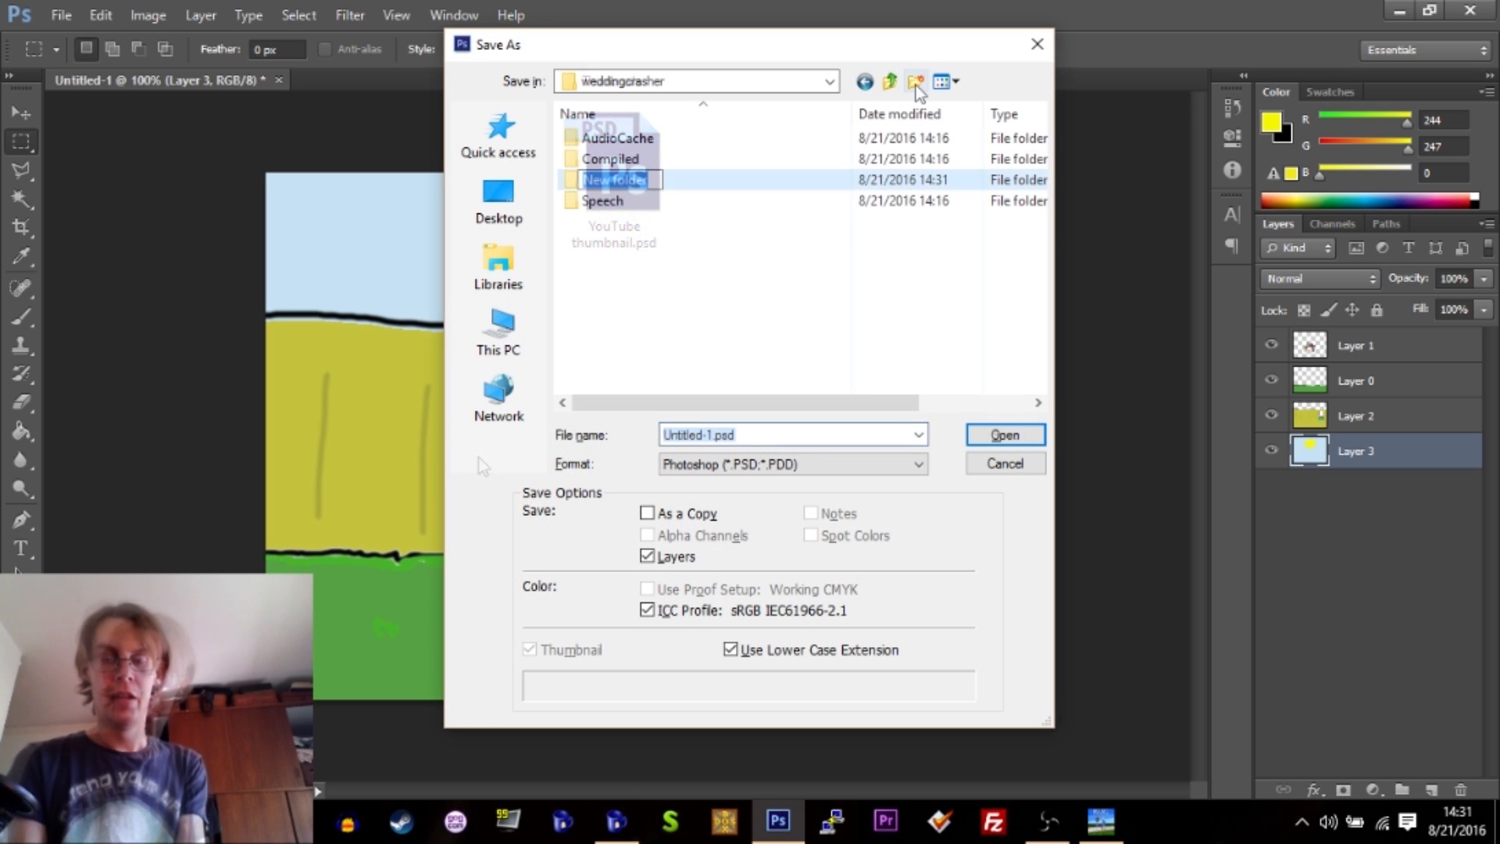
{"action": "type", "text": "Backgto"}
{"action": "key", "text": "BackSpace"}
{"action": "key", "text": "BackSpace"}
{"action": "type", "text": "rounds"}
{"action": "key", "text": "Return"}
{"action": "key", "text": "Return"}
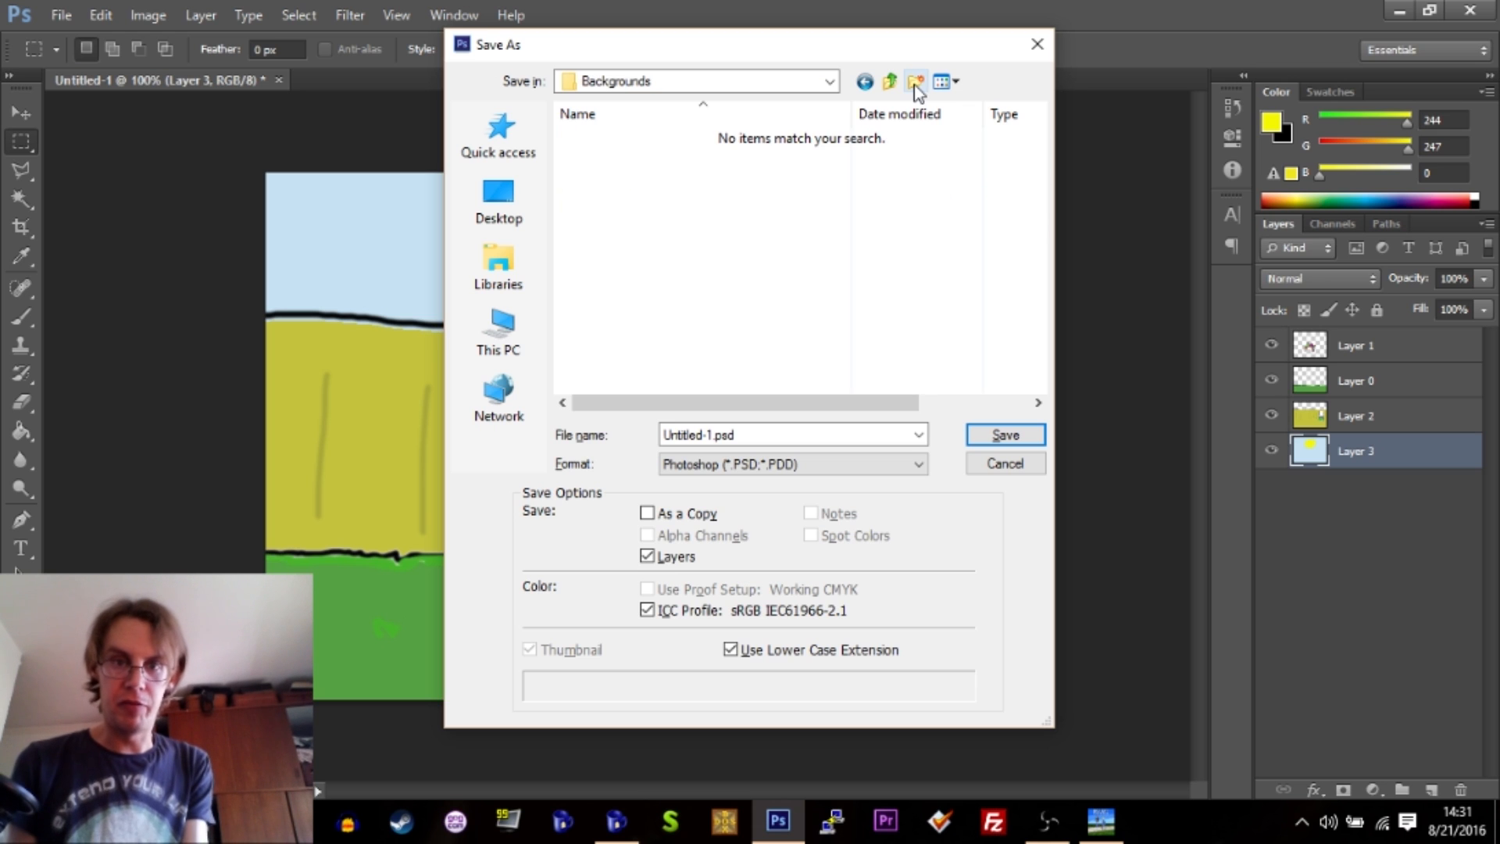
Save the painting as a PNG copy named entrance in the Backgrounds folder, with smallest compression and no interlacing.
{"action": "left_click", "coordinate": [776, 465]}
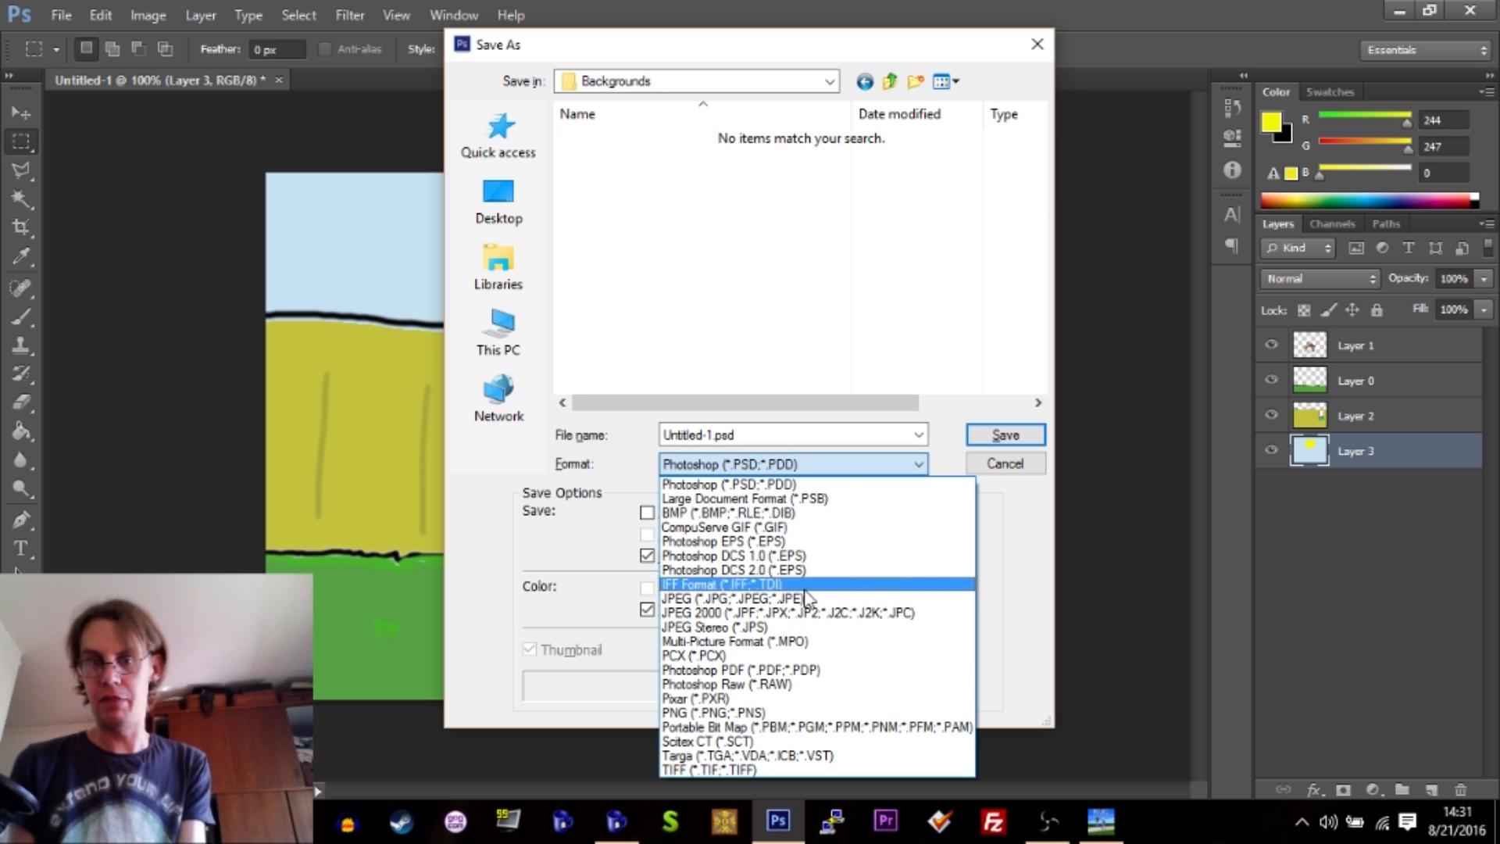
{"action": "left_click", "coordinate": [806, 600]}
{"action": "left_click", "coordinate": [699, 432]}
{"action": "left_click", "coordinate": [776, 464]}
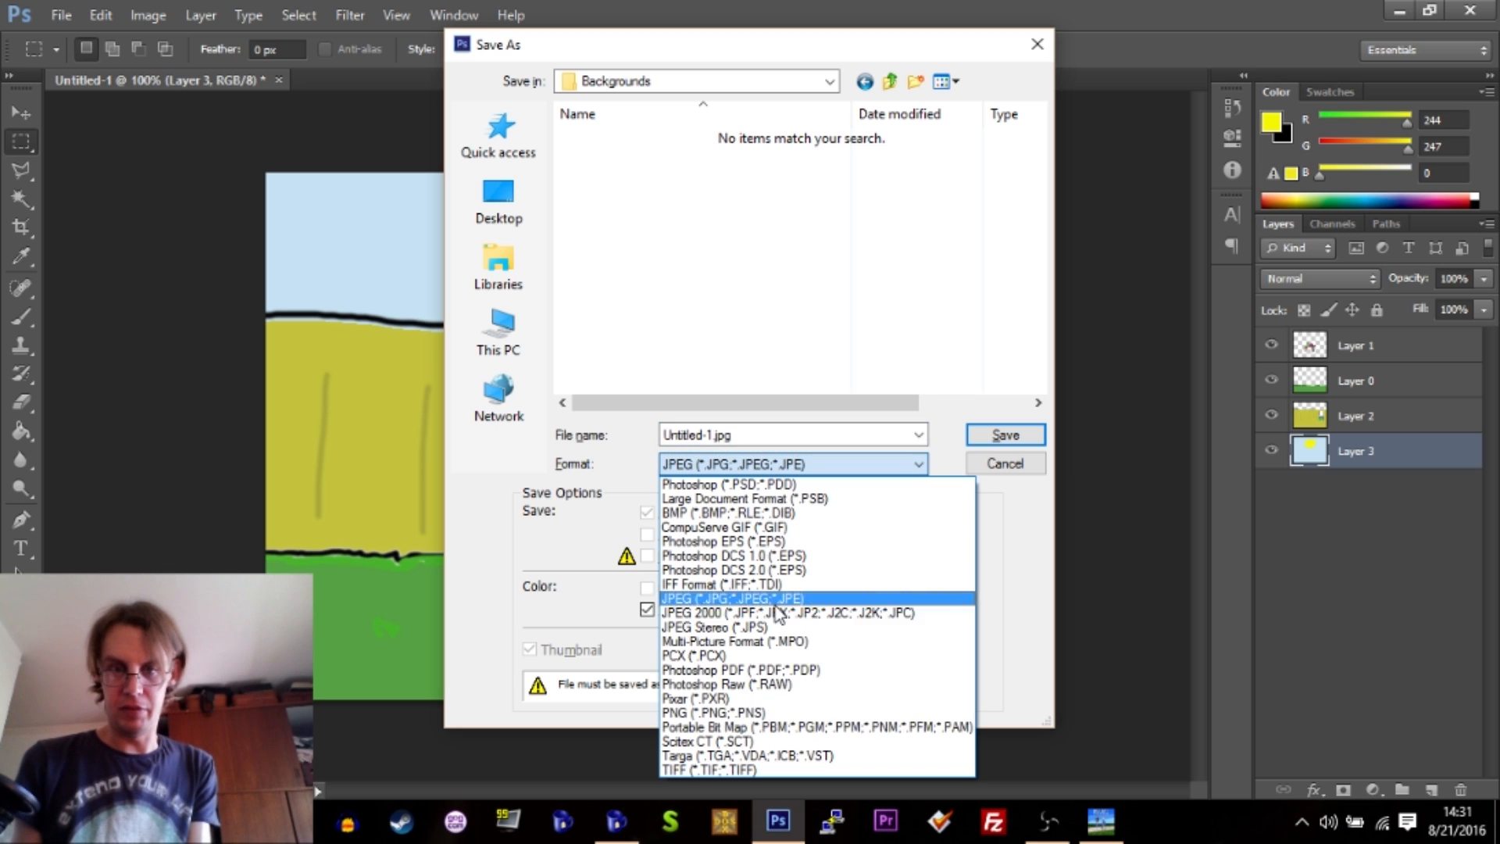
{"action": "left_click", "coordinate": [750, 712]}
{"action": "left_click", "coordinate": [751, 435]}
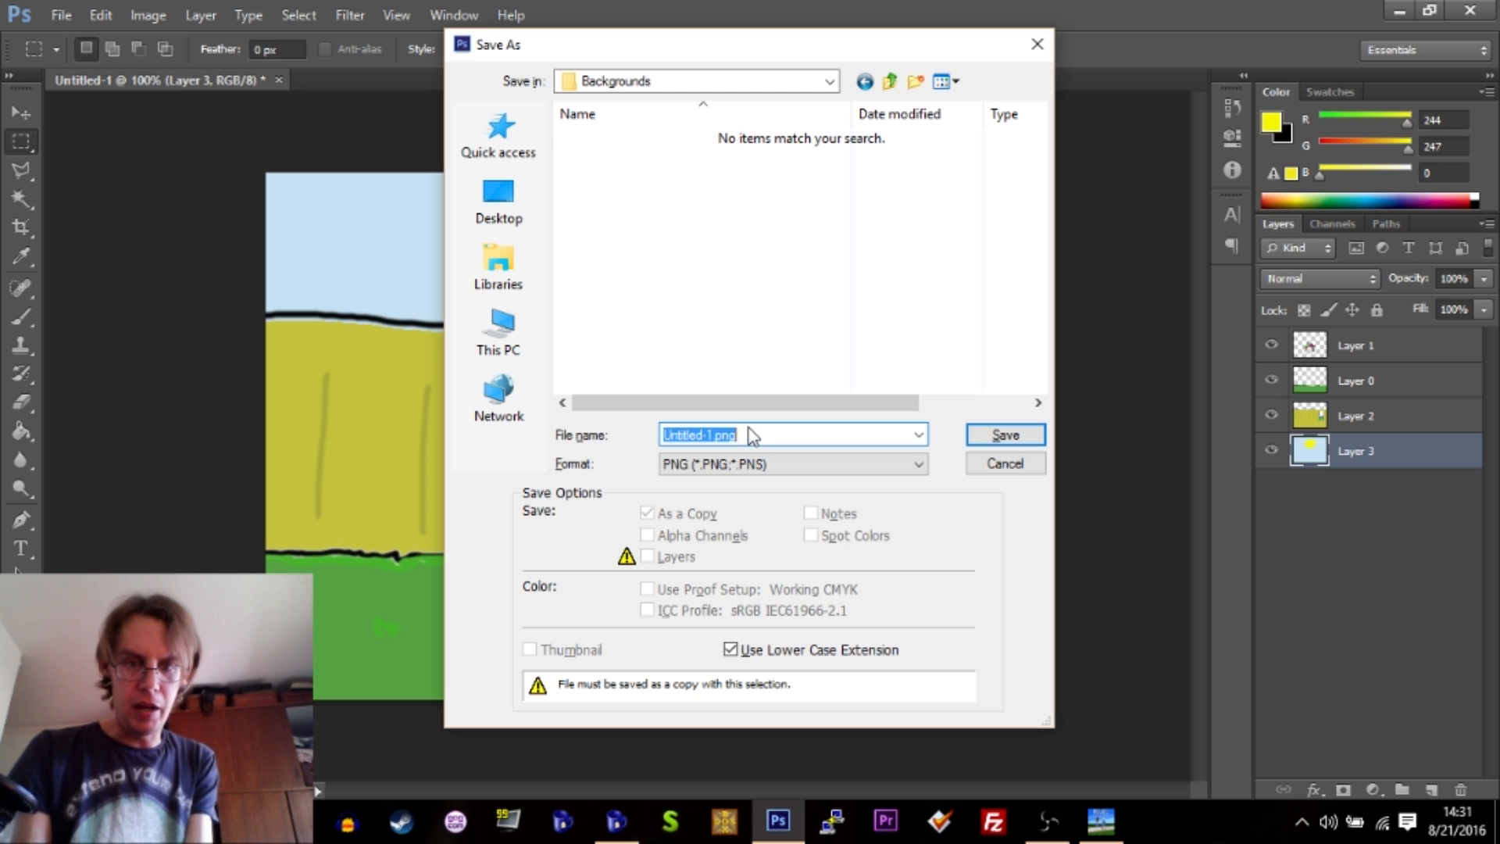
{"action": "type", "text": "entrance"}
{"action": "key", "text": "Return"}
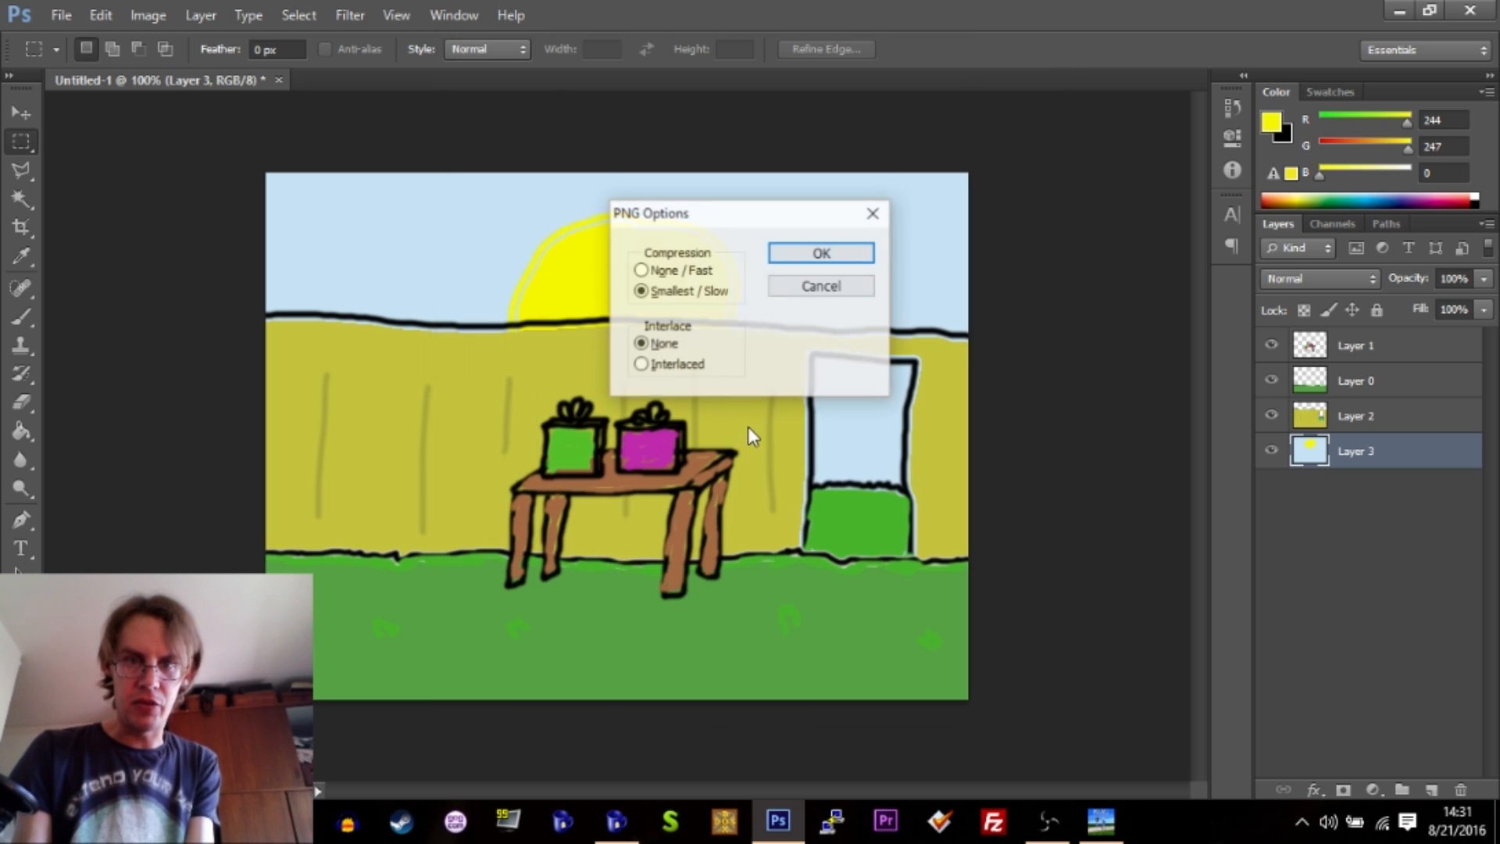
{"action": "key", "text": "Return"}
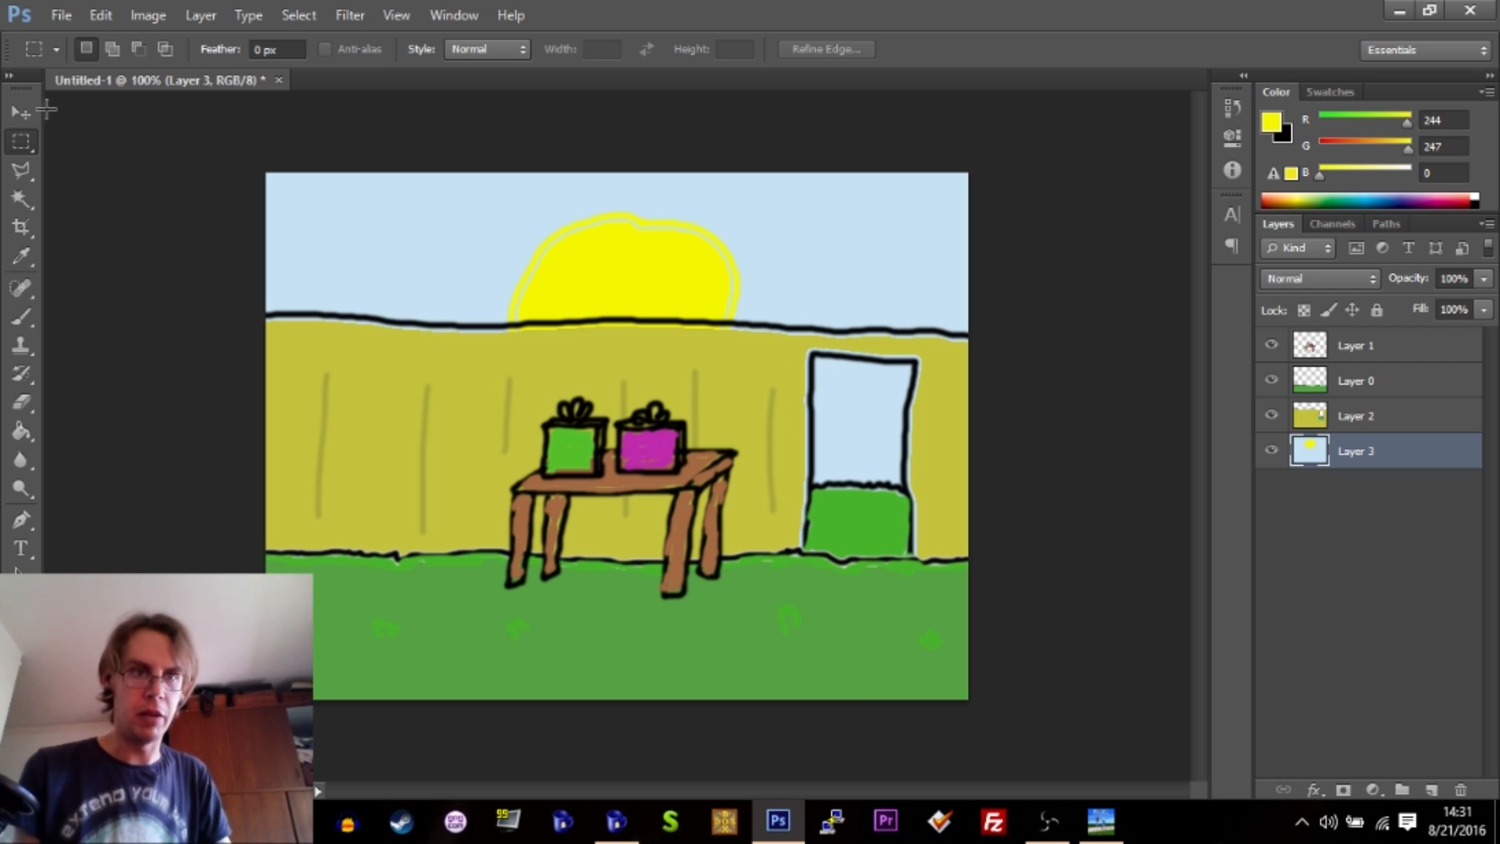
Switch to Open Crowd Source to review the drawn game prompt cards, and return to the painting.
{"action": "key", "text": "v"}
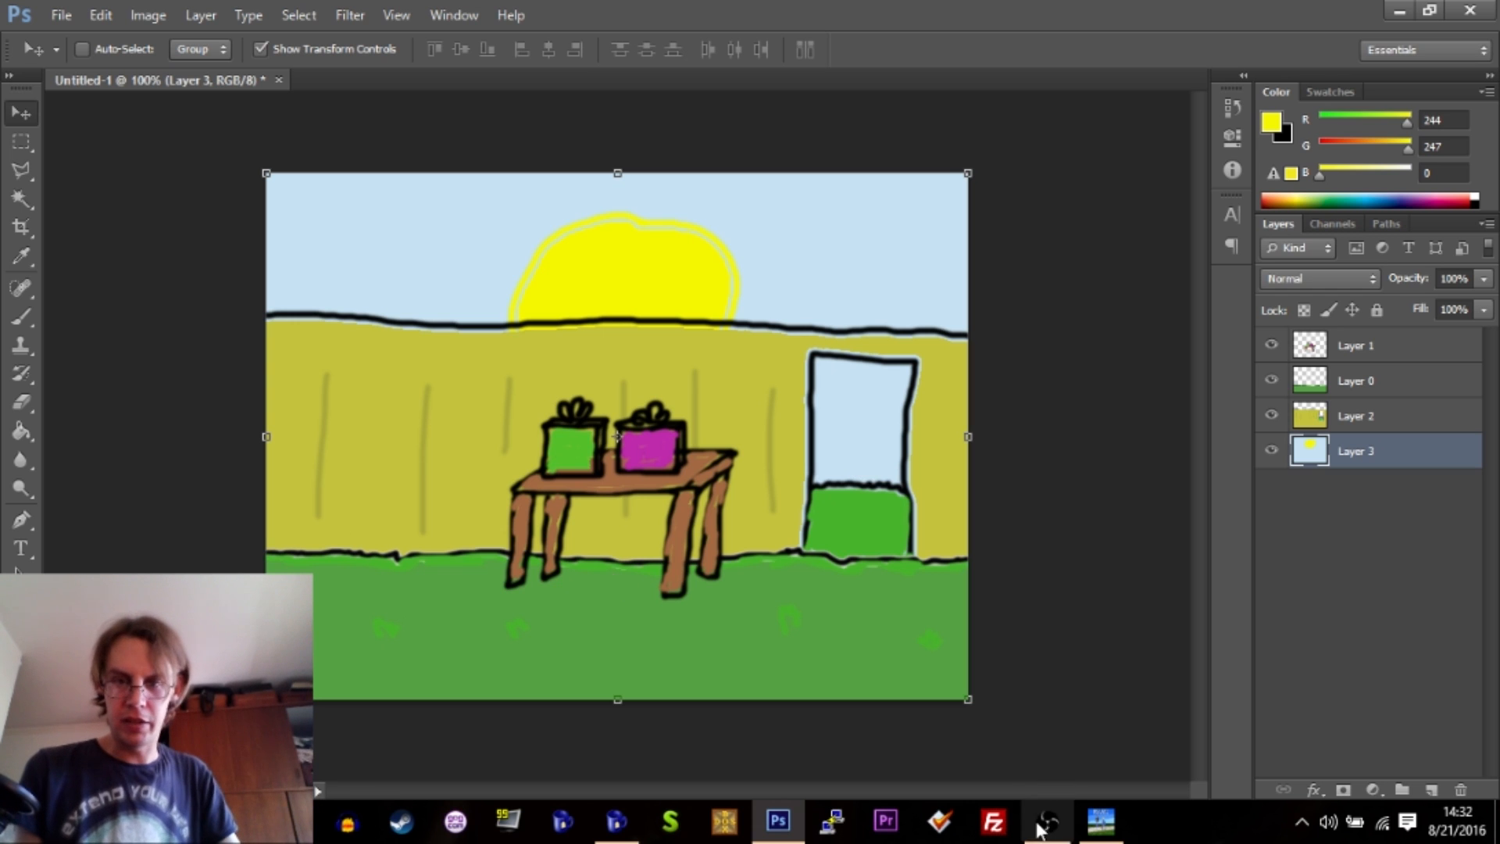
{"action": "left_click", "coordinate": [1101, 821]}
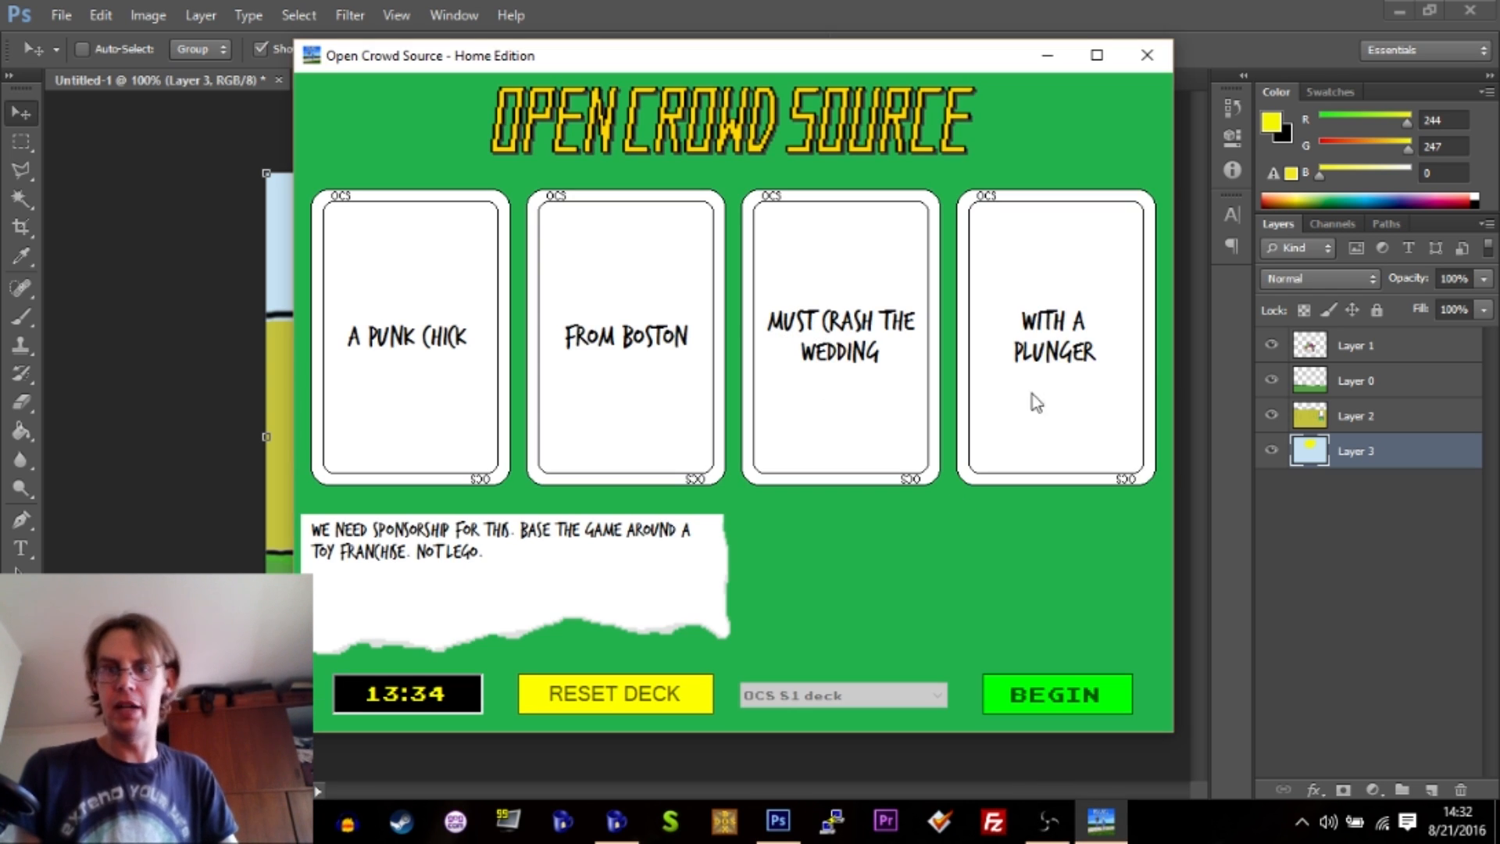
{"action": "left_click", "coordinate": [207, 386]}
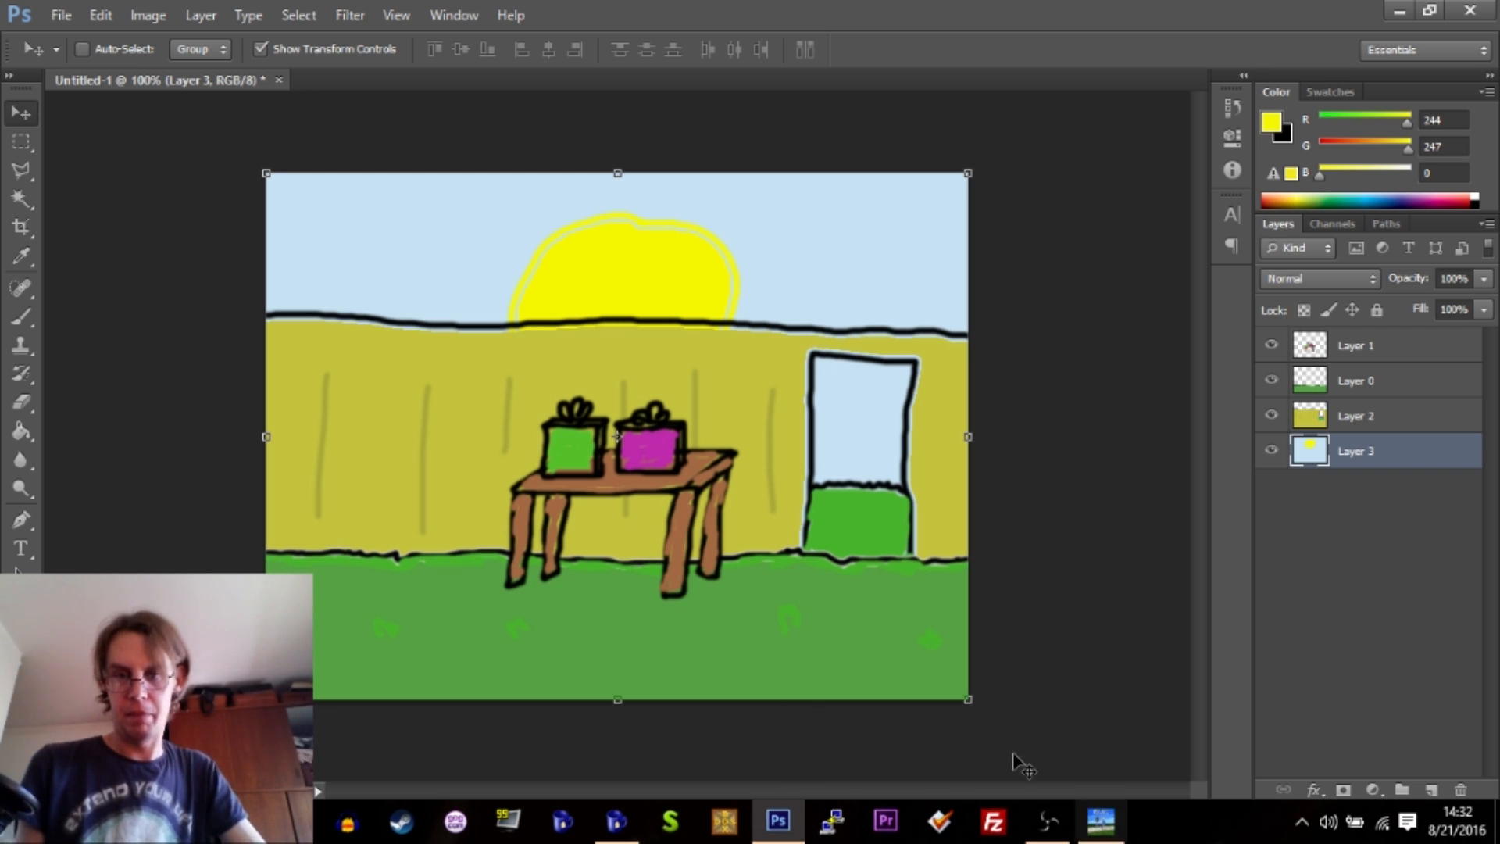
Switch to AGS Editor and set the description of room 1 to Entrance.
{"action": "left_click", "coordinate": [618, 821]}
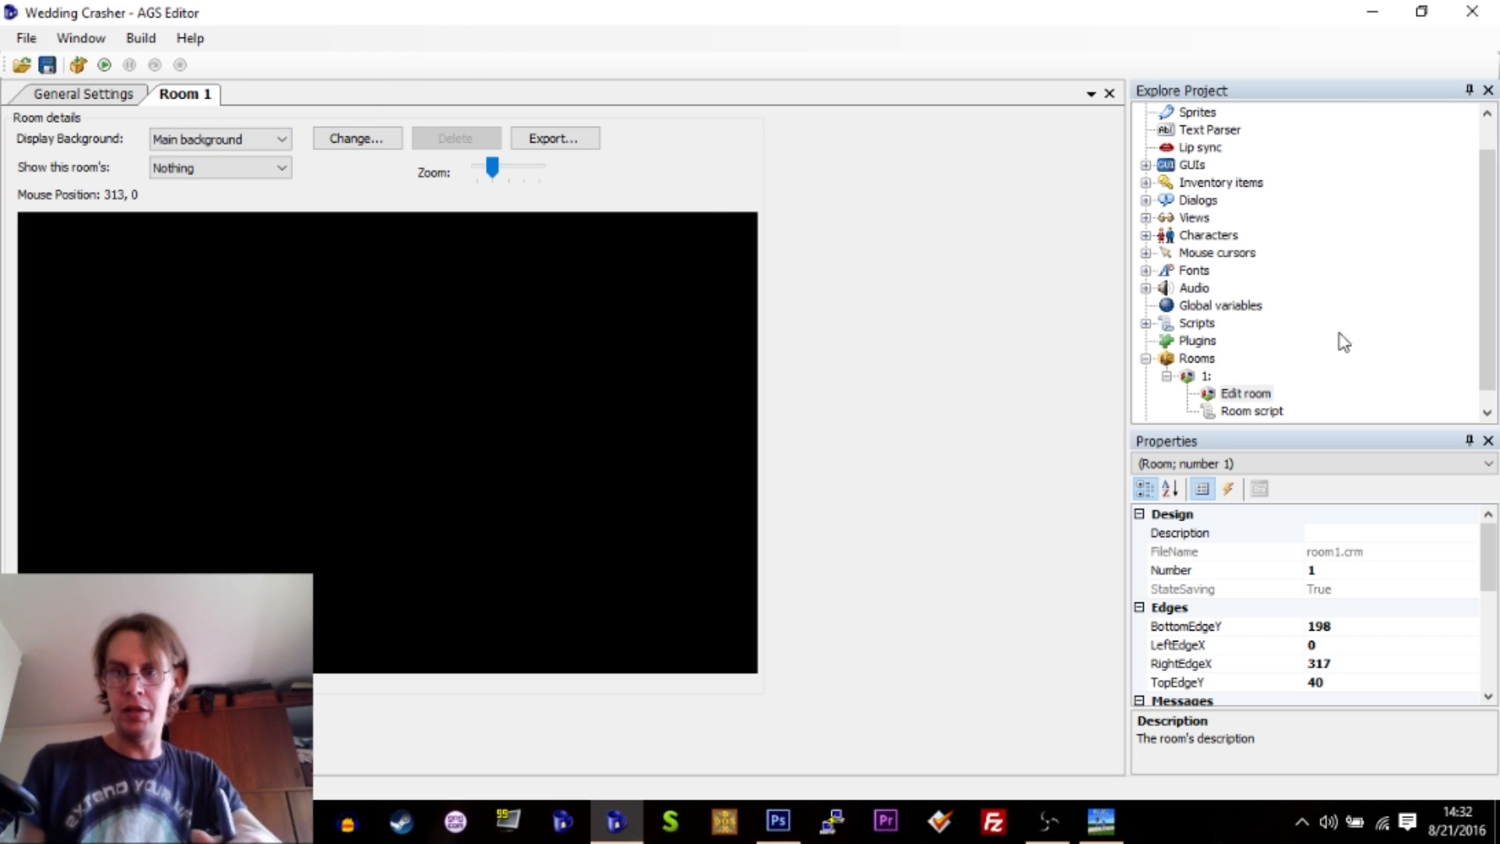
{"action": "left_click", "coordinate": [1198, 360]}
{"action": "double_click", "coordinate": [1208, 379]}
{"action": "double_click", "coordinate": [1211, 392]}
{"action": "left_click", "coordinate": [1236, 394]}
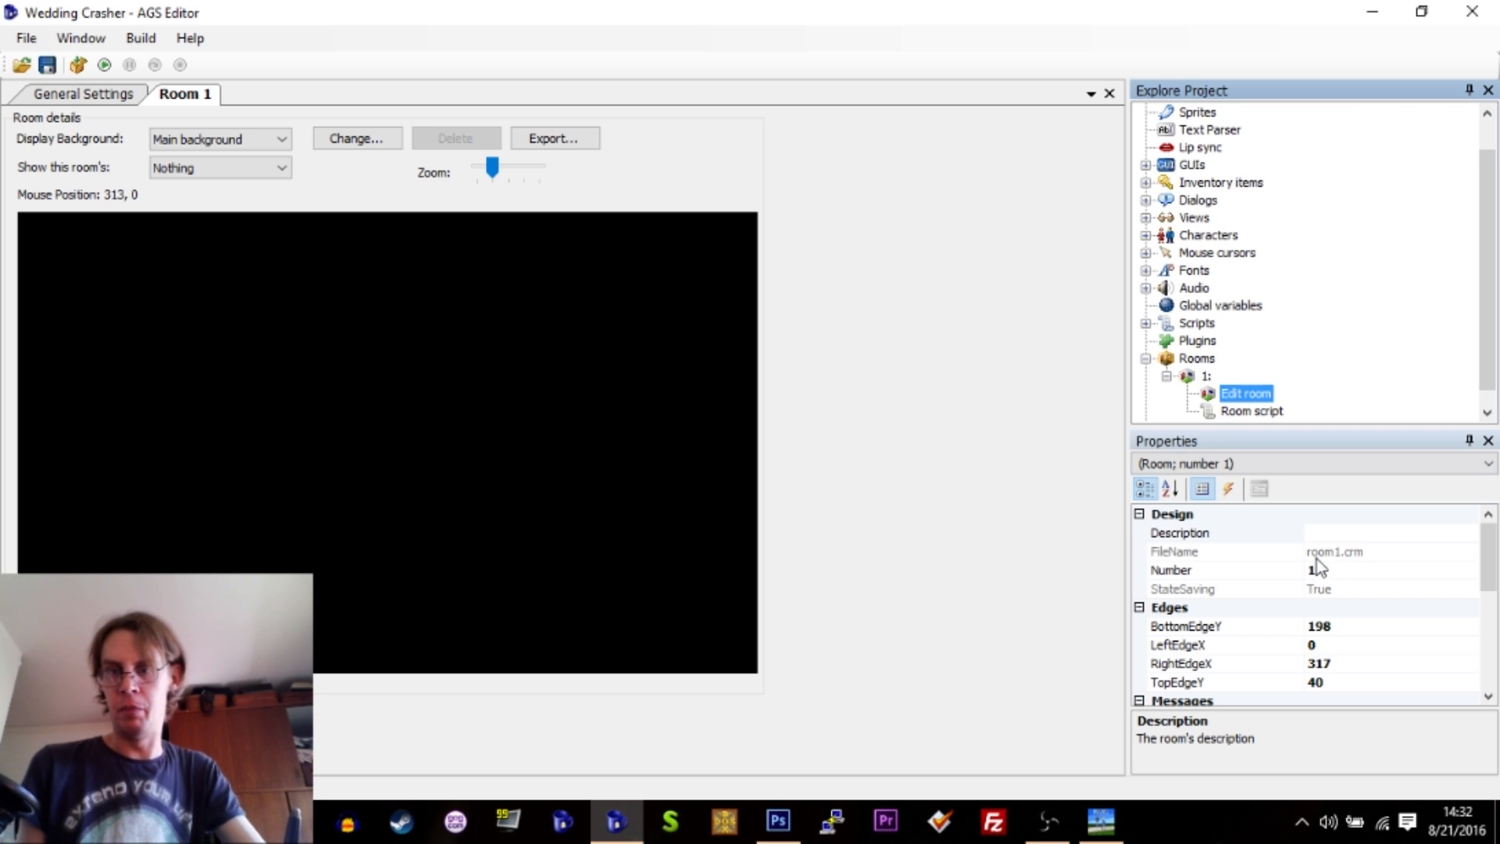
{"action": "left_click", "coordinate": [1338, 531]}
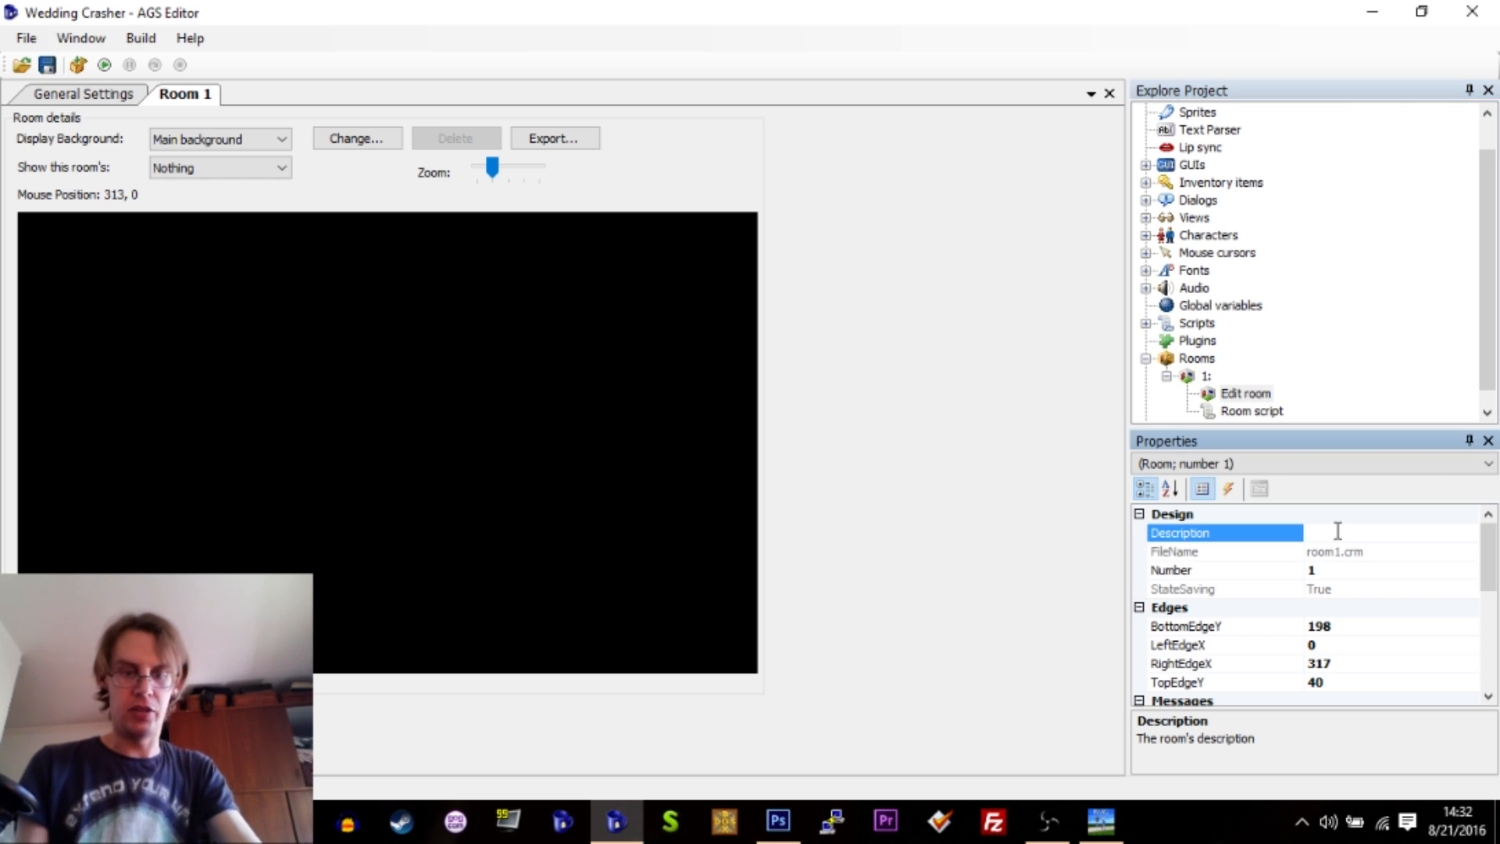
{"action": "type", "text": "Entranc"}
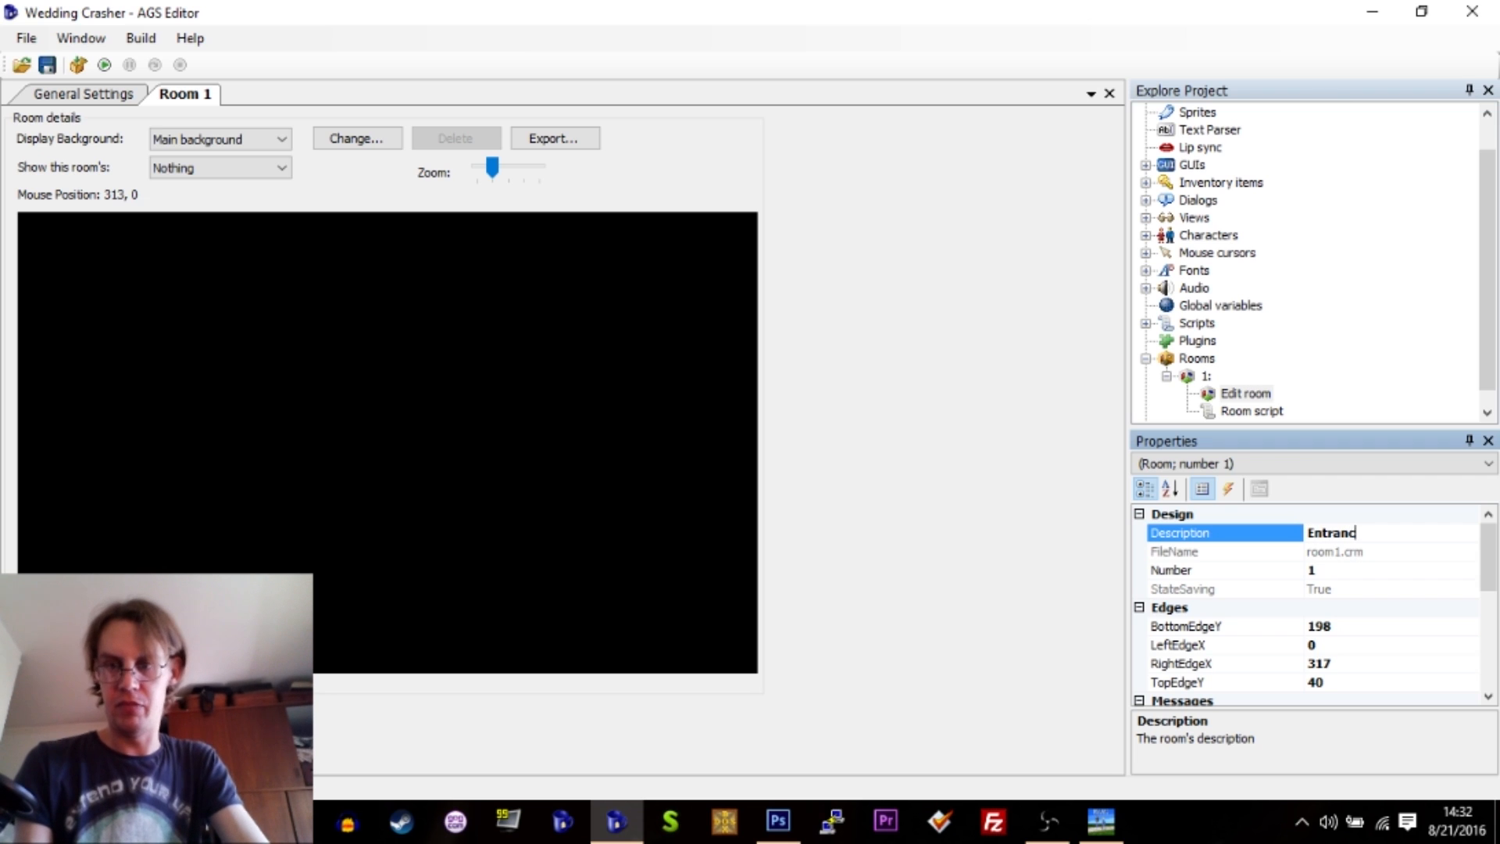
{"action": "type", "text": "e"}
{"action": "key", "text": "Return"}
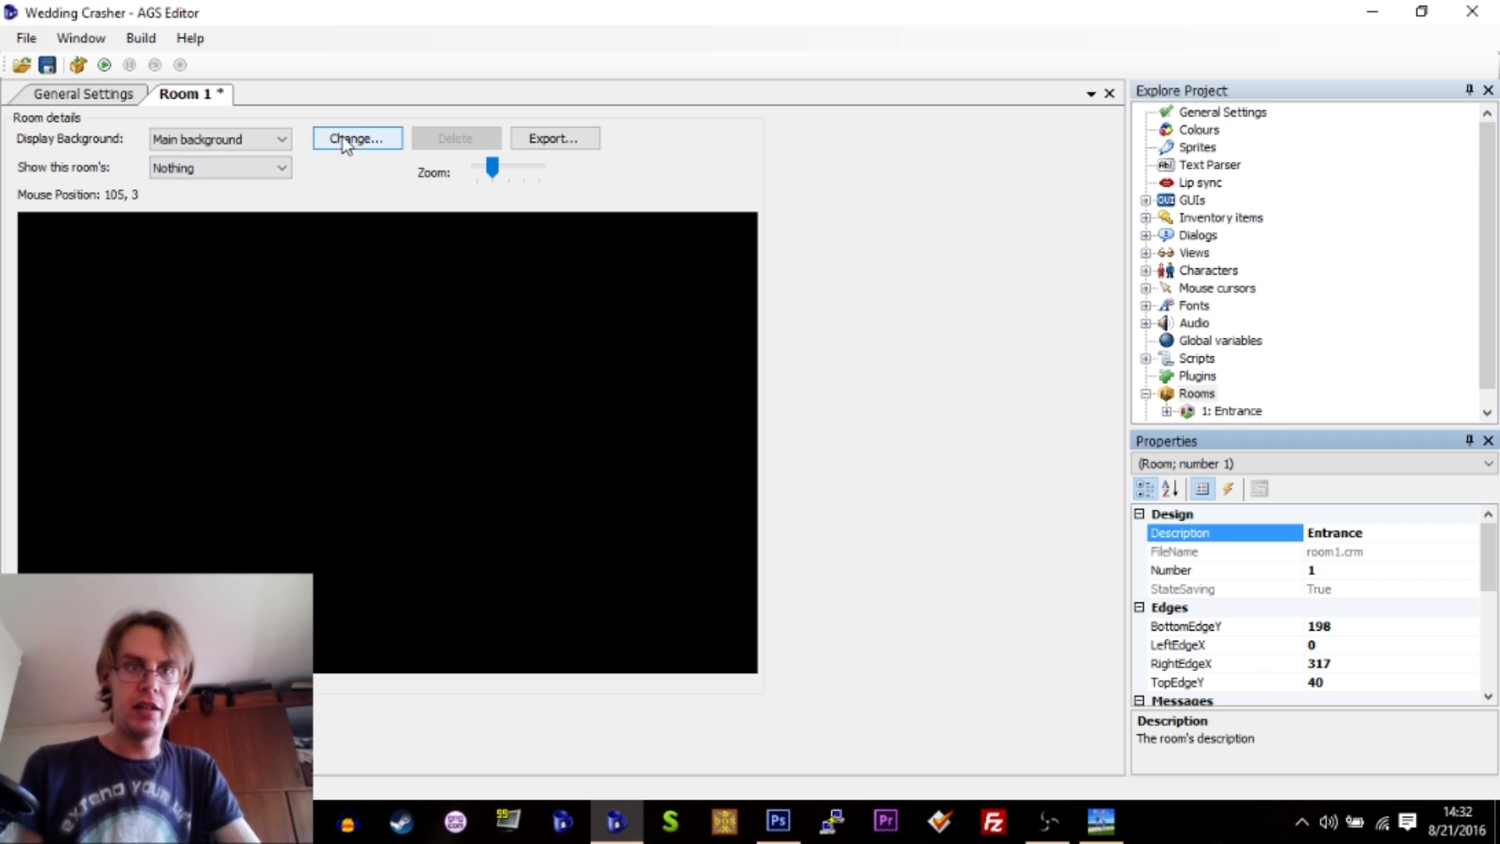
{"action": "left_click", "coordinate": [179, 143]}
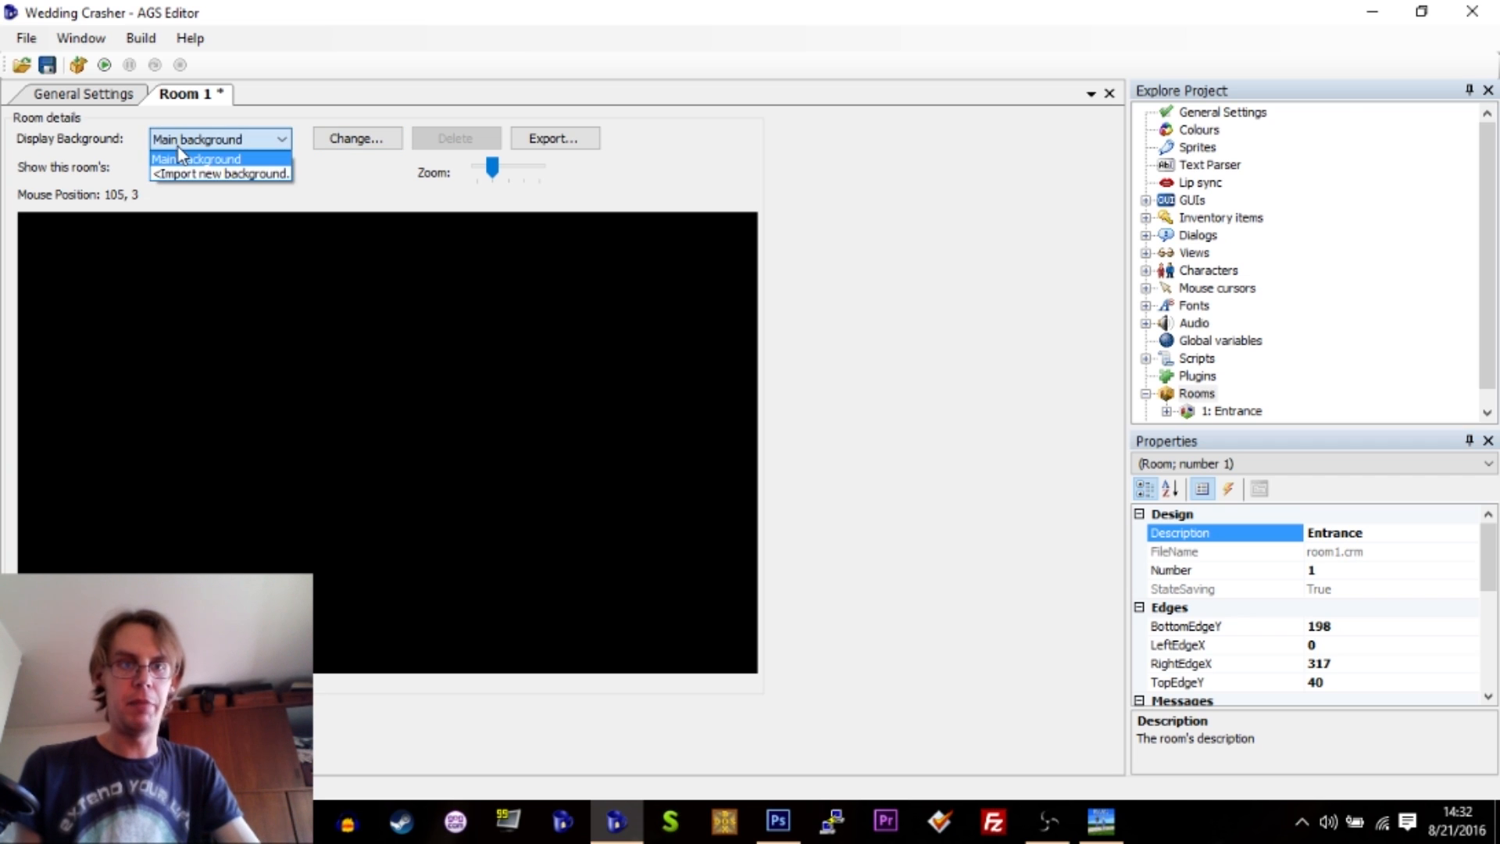
{"action": "left_click", "coordinate": [227, 147]}
{"action": "left_click", "coordinate": [246, 170]}
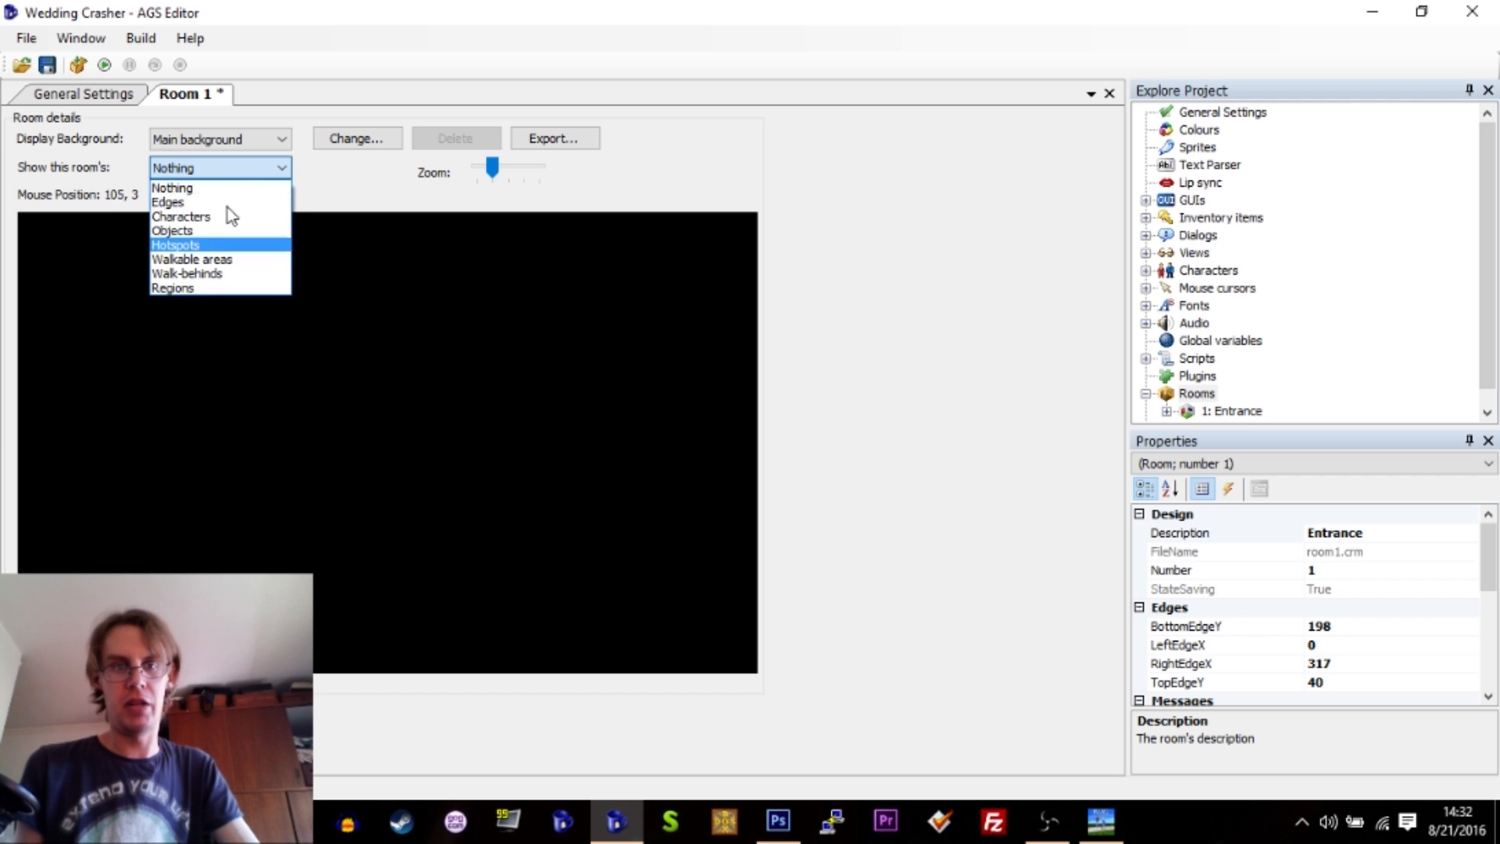
{"action": "left_click", "coordinate": [306, 181]}
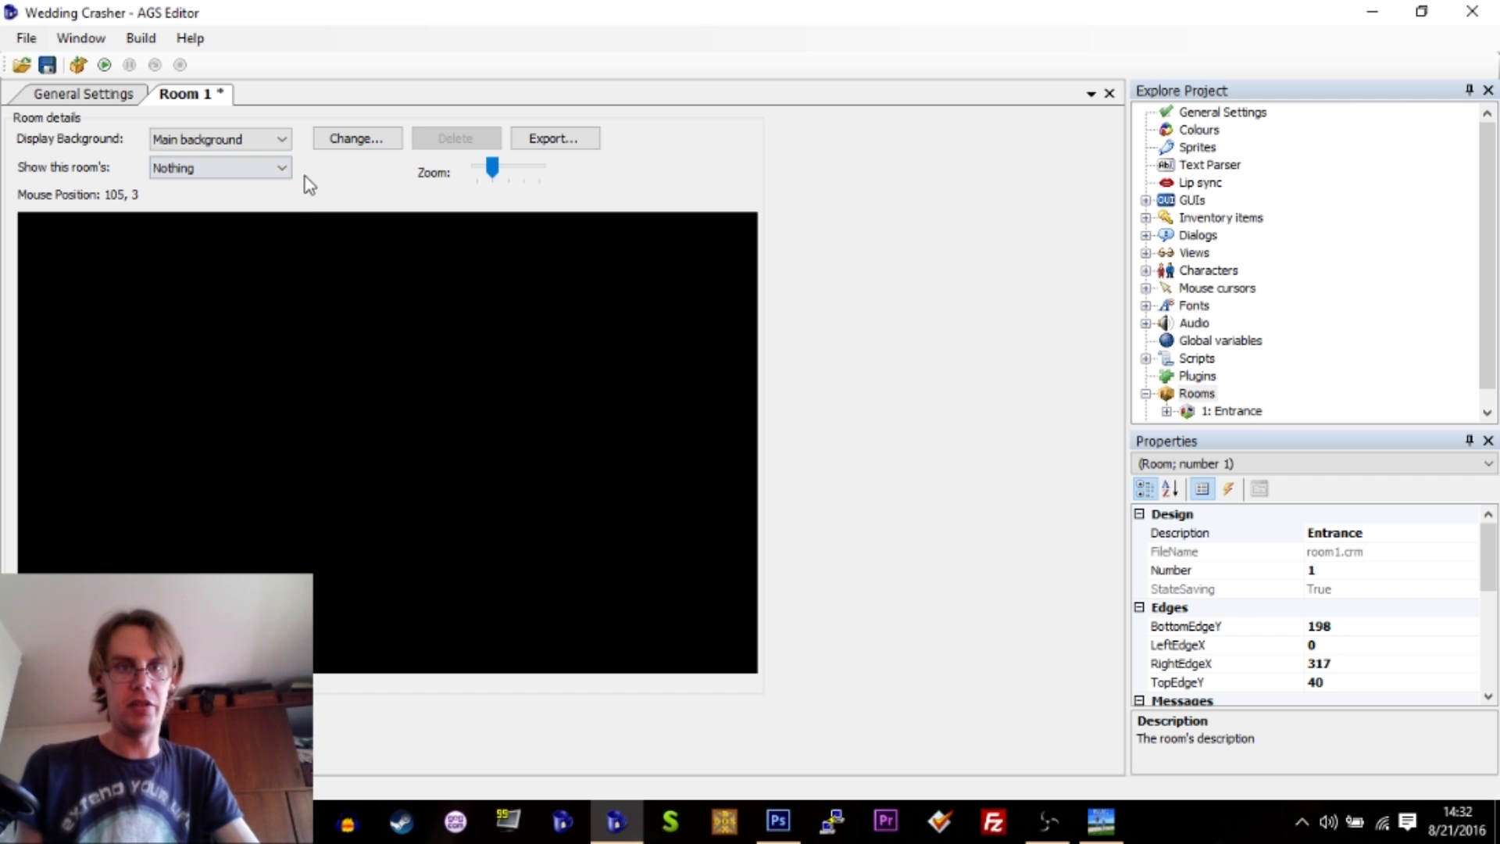
Replace the room's main background with the entrance image from the Backgrounds folder, accepting the different size.
{"action": "left_click", "coordinate": [358, 138]}
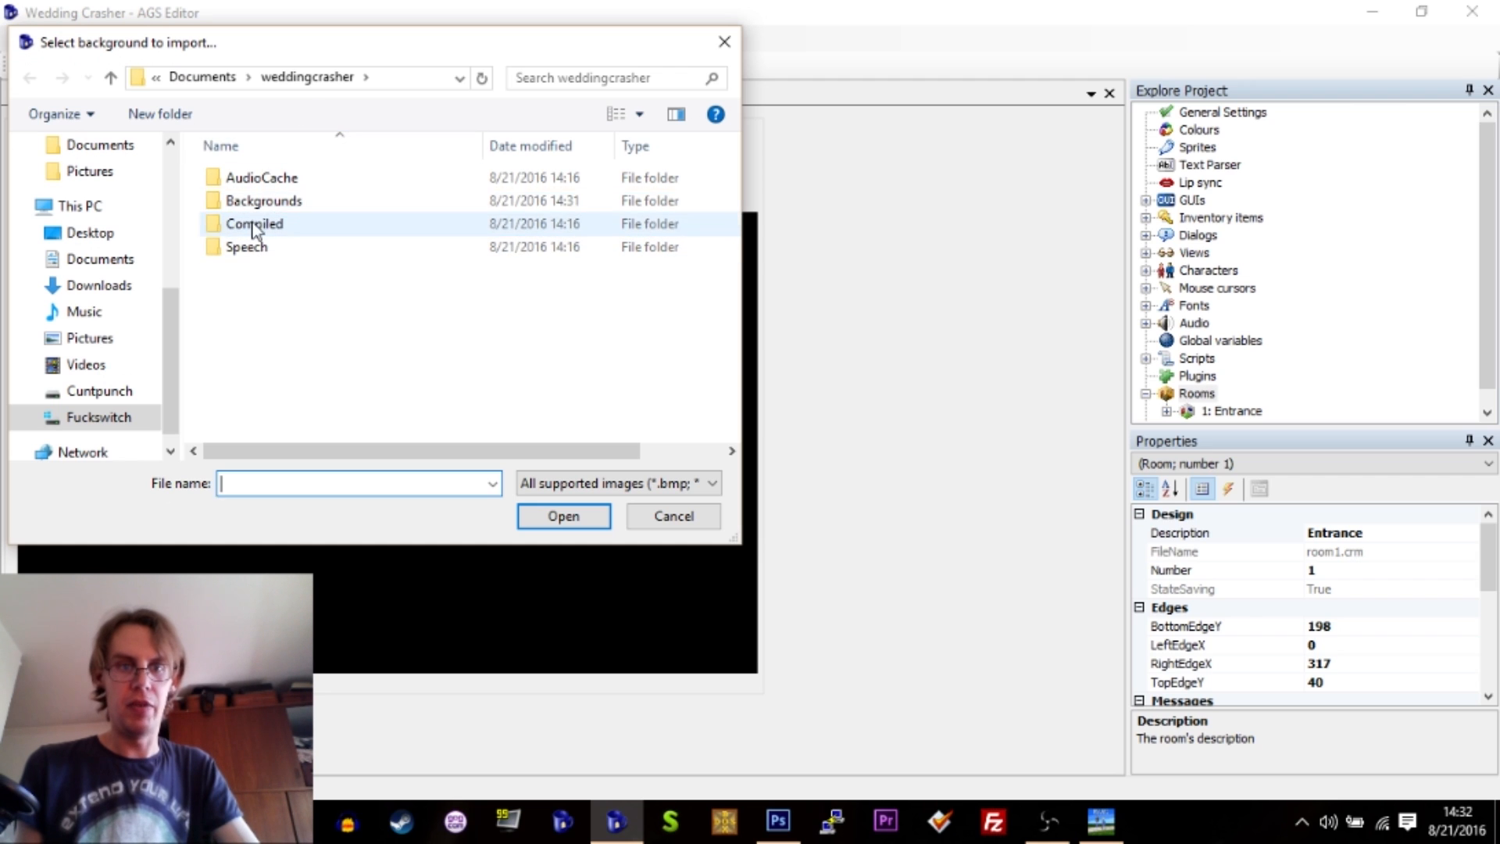
{"action": "double_click", "coordinate": [254, 201]}
{"action": "double_click", "coordinate": [256, 209]}
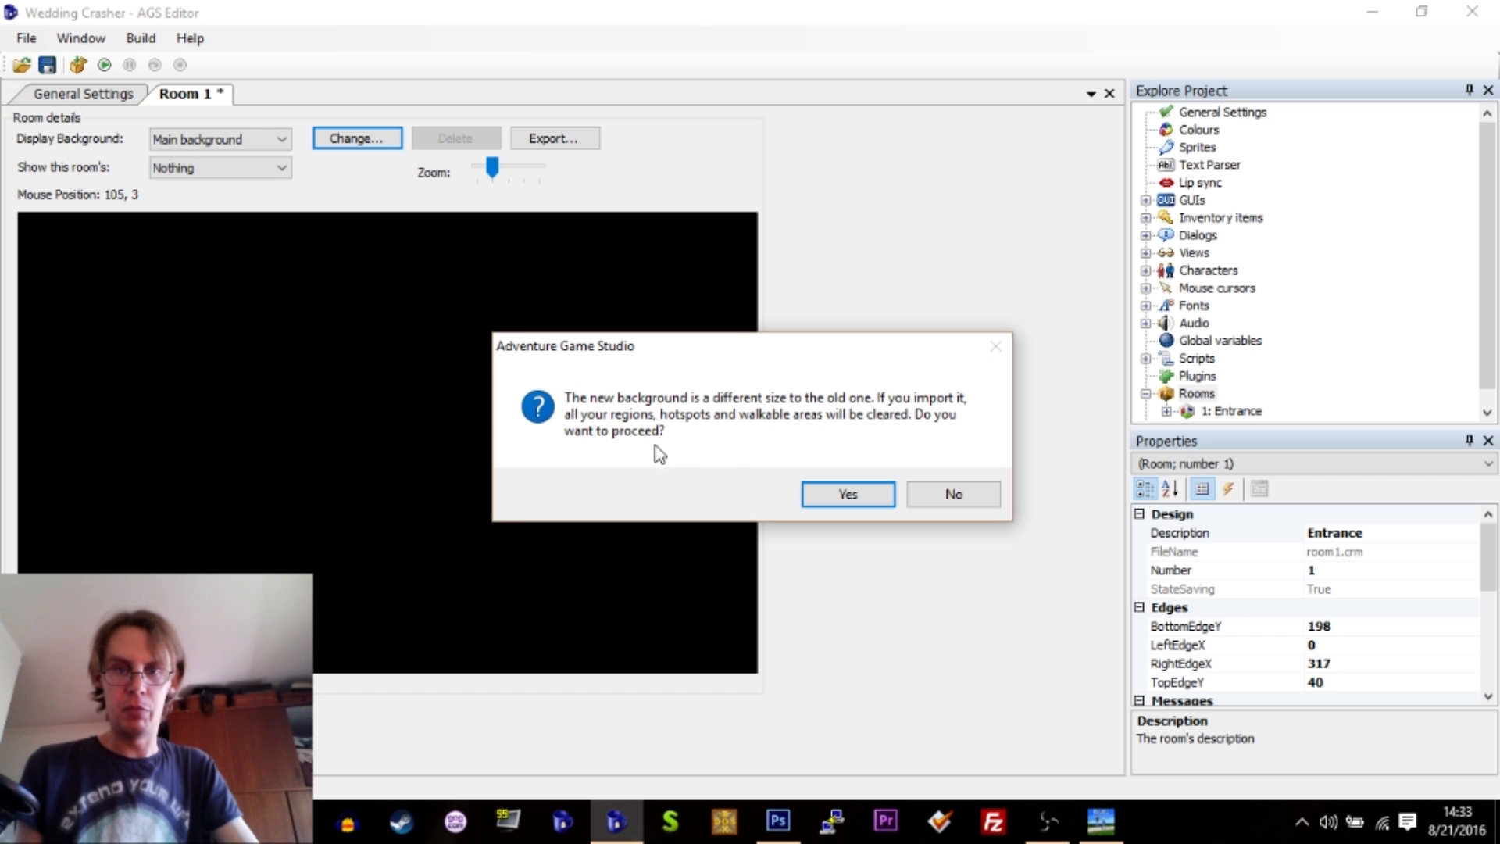
{"action": "left_click", "coordinate": [849, 494]}
{"action": "left_click_drag", "start_coordinate": [745, 550], "coordinate": [764, 629]}
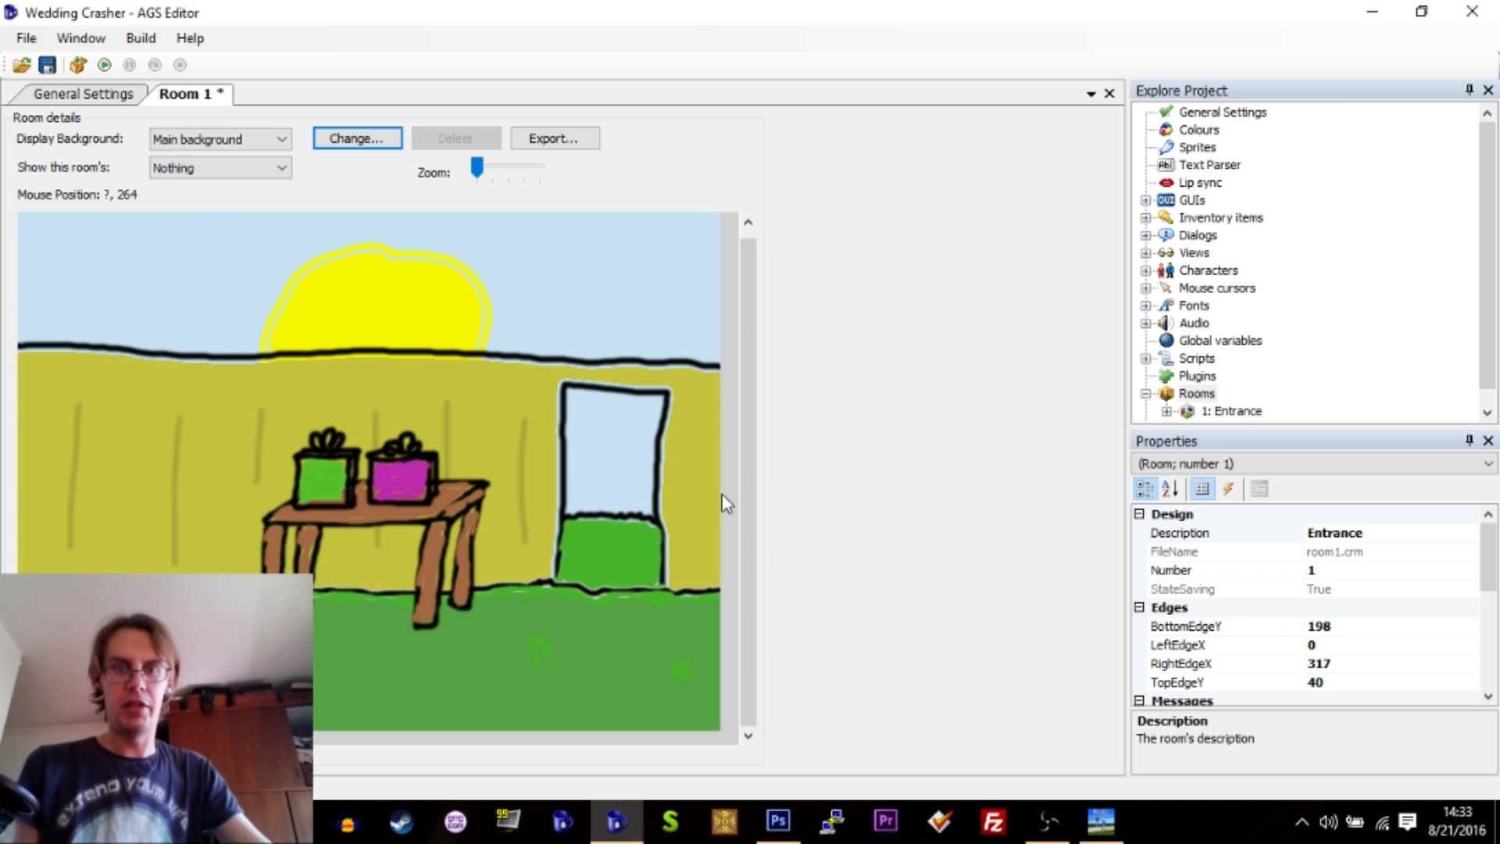
Draw a rectangular walkable area across the lower grass and cut a small notch out beneath the table's front leg.
{"action": "left_click", "coordinate": [195, 167]}
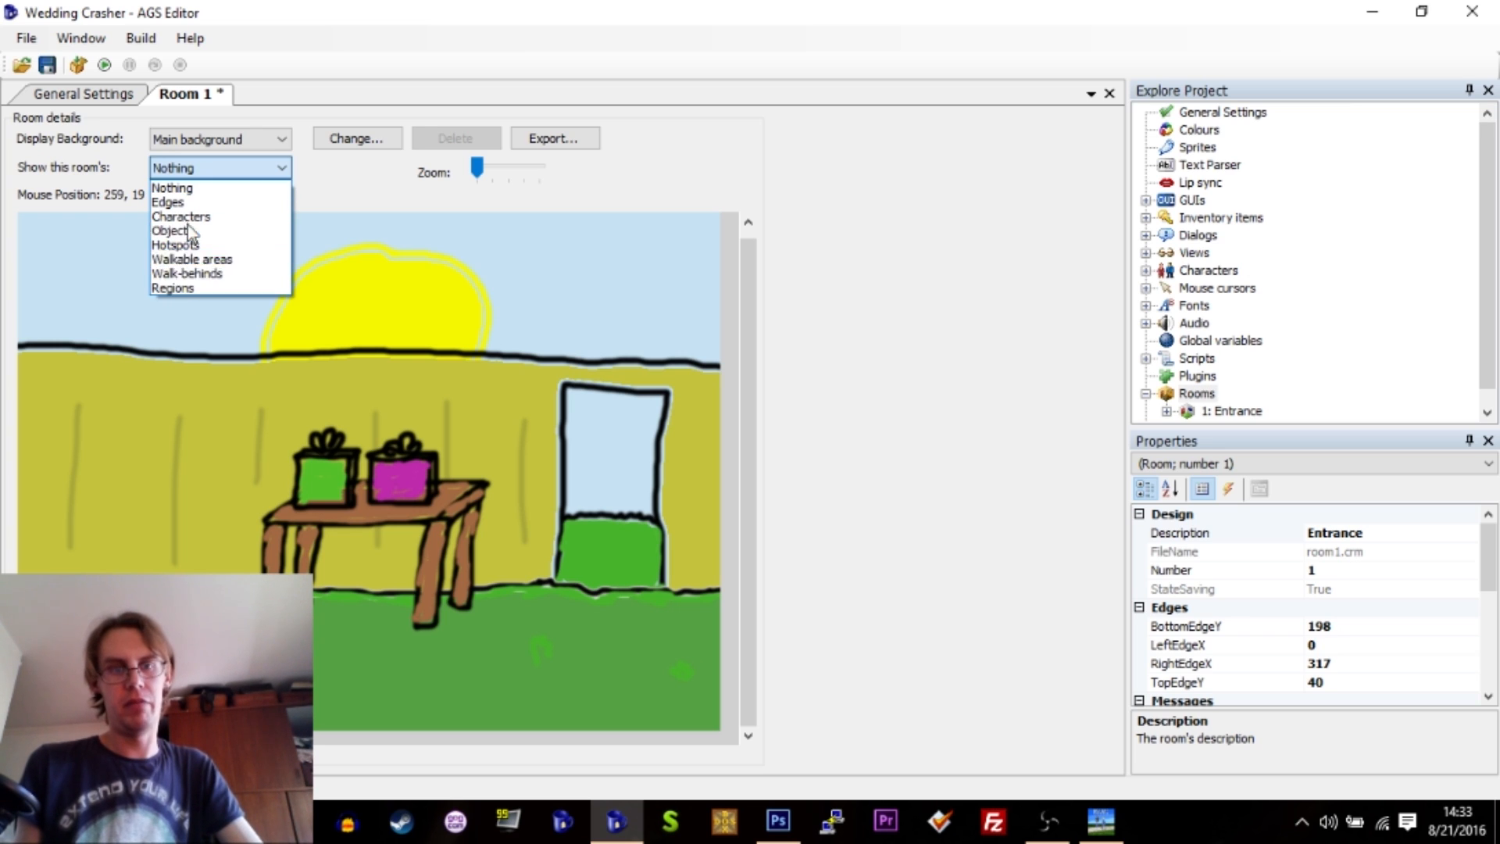
{"action": "left_click", "coordinate": [183, 261]}
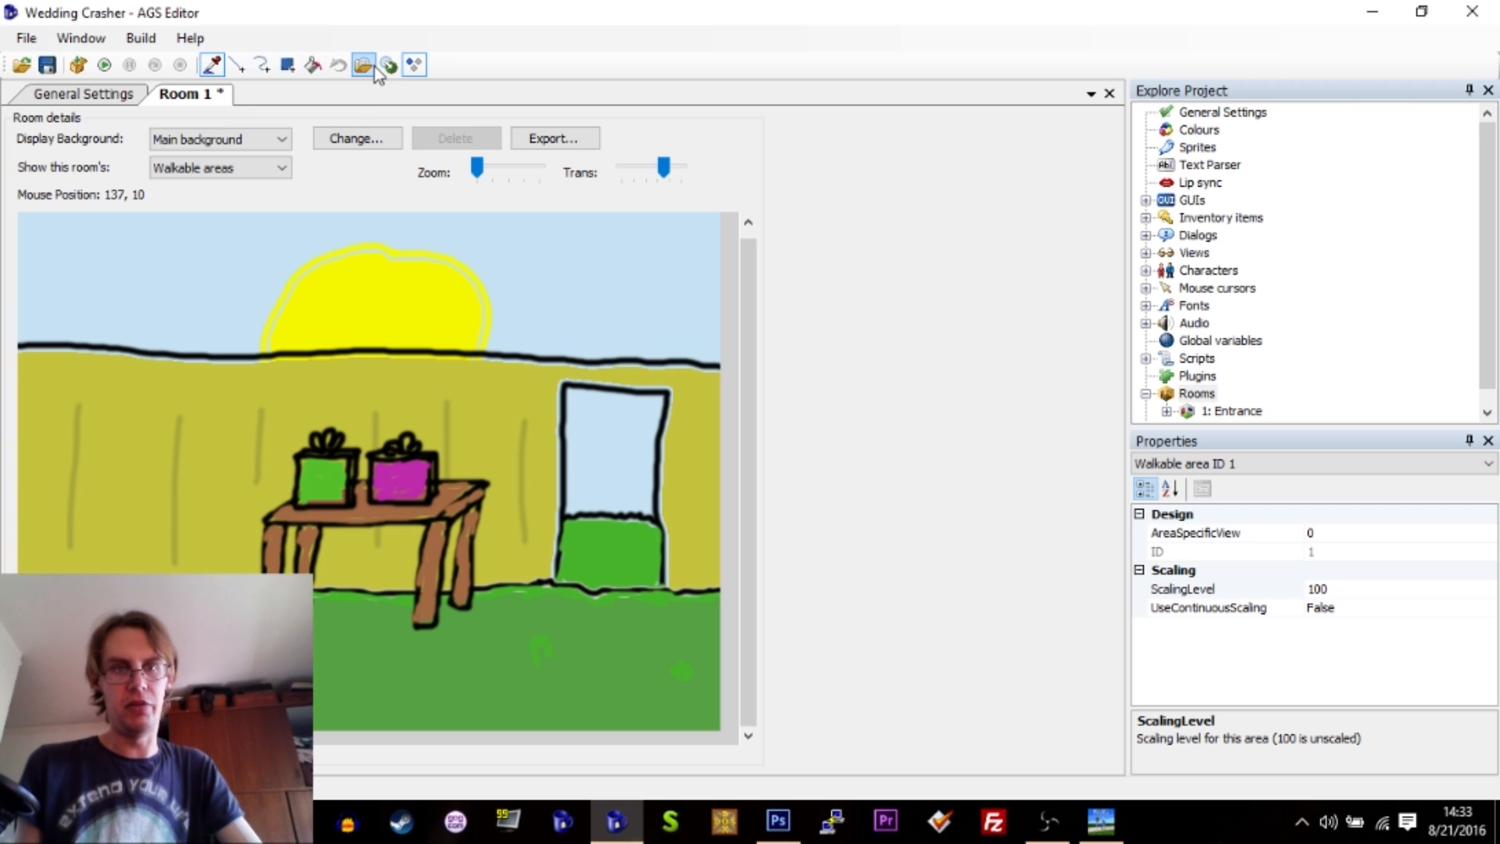
{"action": "left_click", "coordinate": [287, 66]}
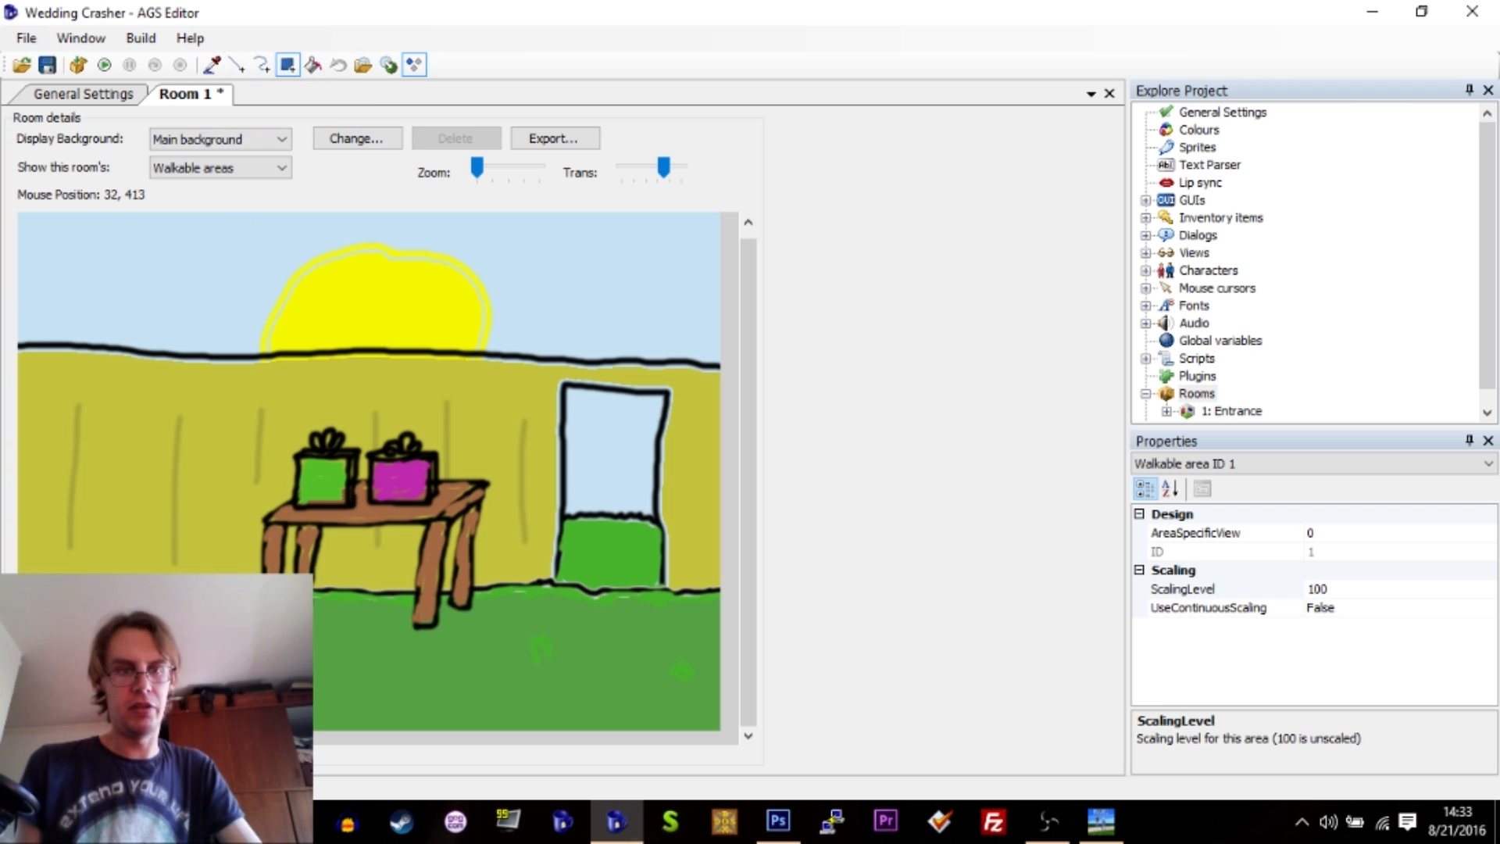
{"action": "left_click_drag", "start_coordinate": [58, 628], "coordinate": [693, 714]}
{"action": "left_click_drag", "start_coordinate": [387, 618], "coordinate": [468, 646]}
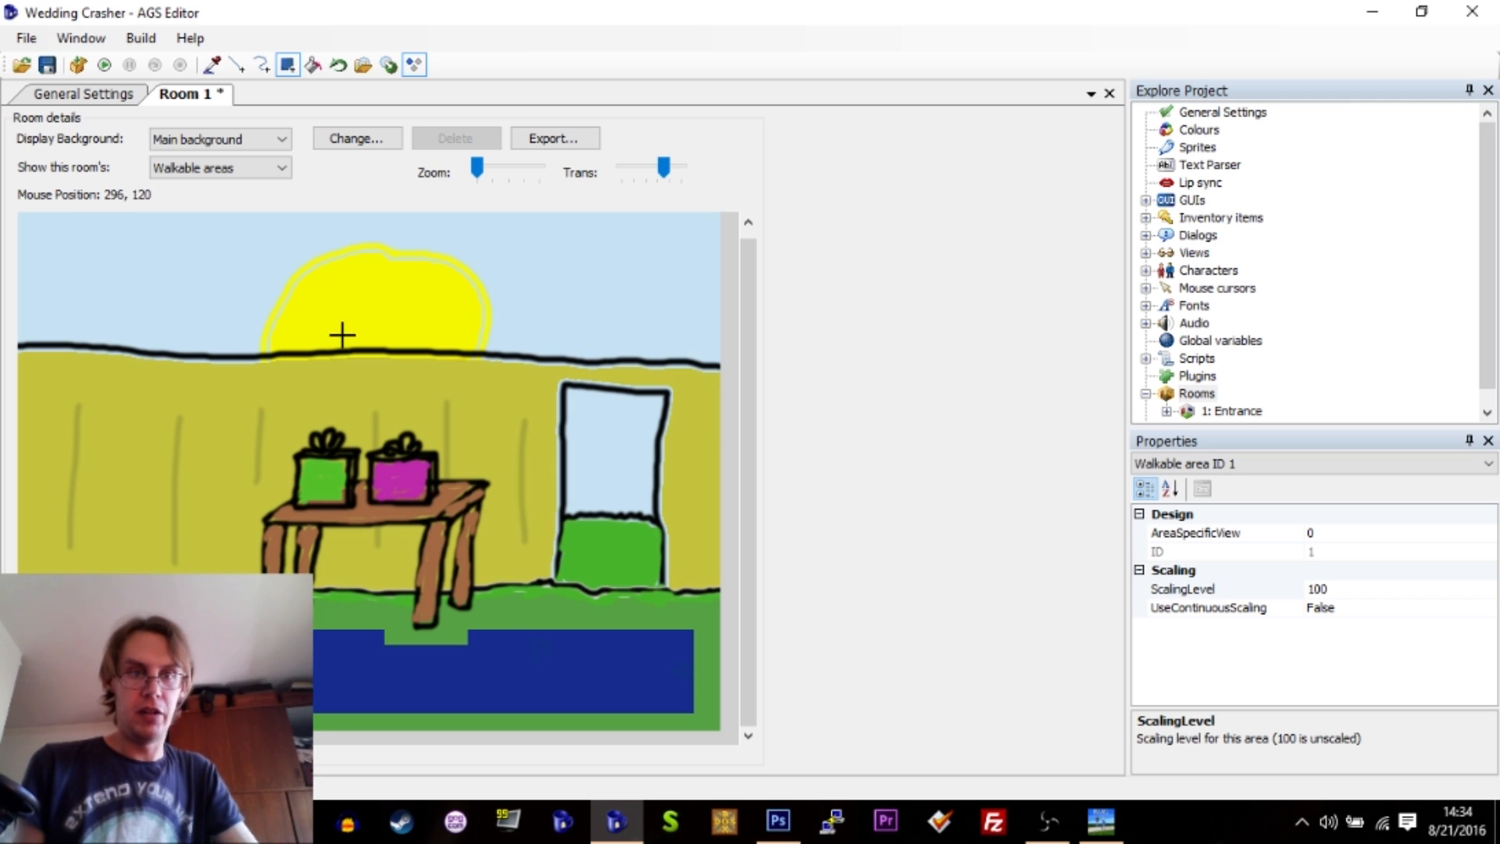
Look at the cEgo player character's settings and return to editing the Entrance room.
{"action": "left_click", "coordinate": [1146, 271]}
{"action": "double_click", "coordinate": [1218, 288]}
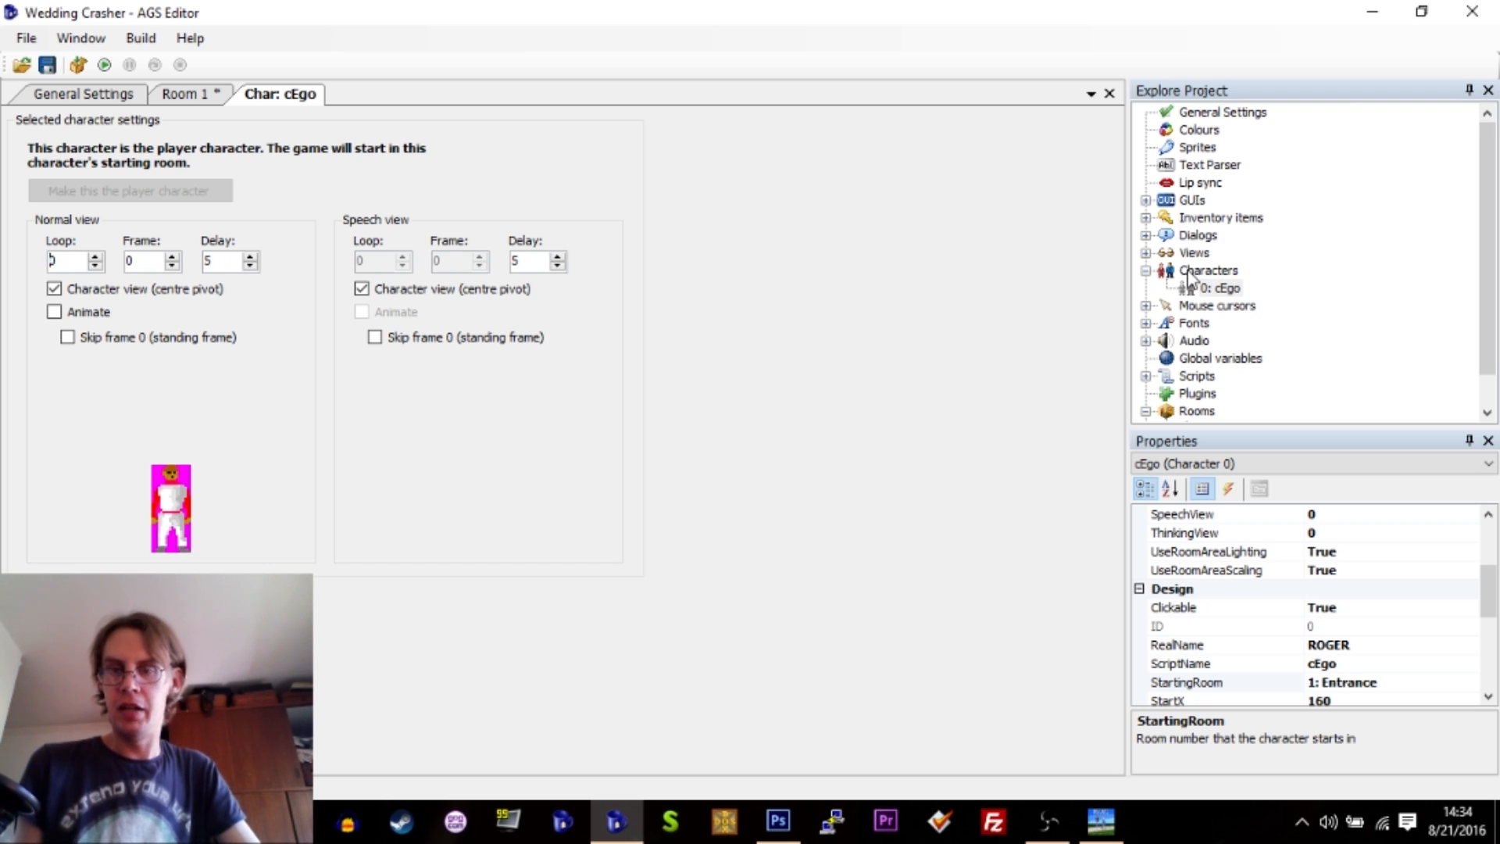
{"action": "left_click_drag", "start_coordinate": [1491, 317], "coordinate": [1485, 375]}
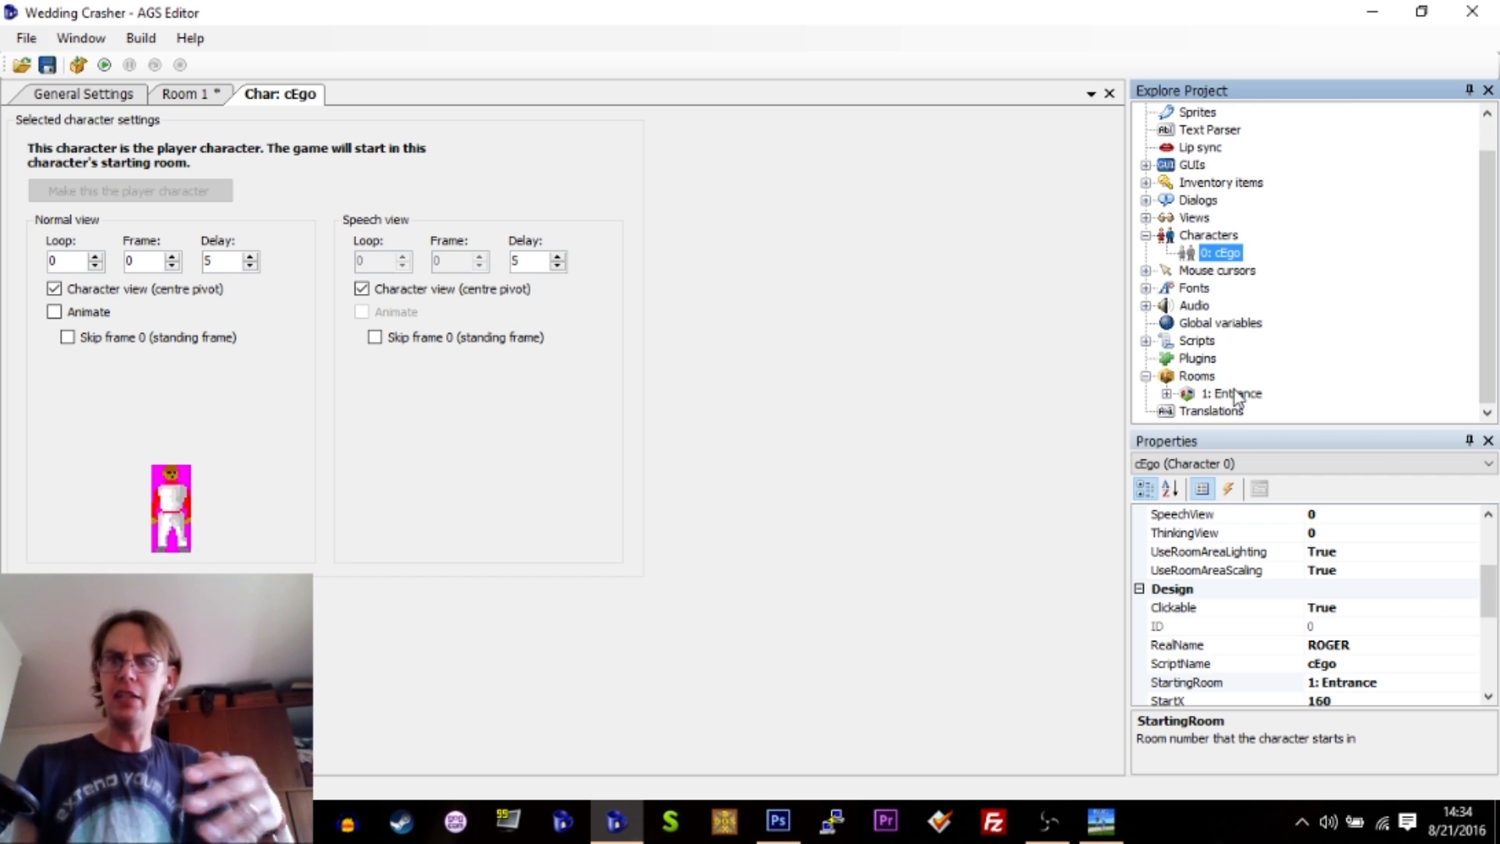
{"action": "double_click", "coordinate": [1236, 395]}
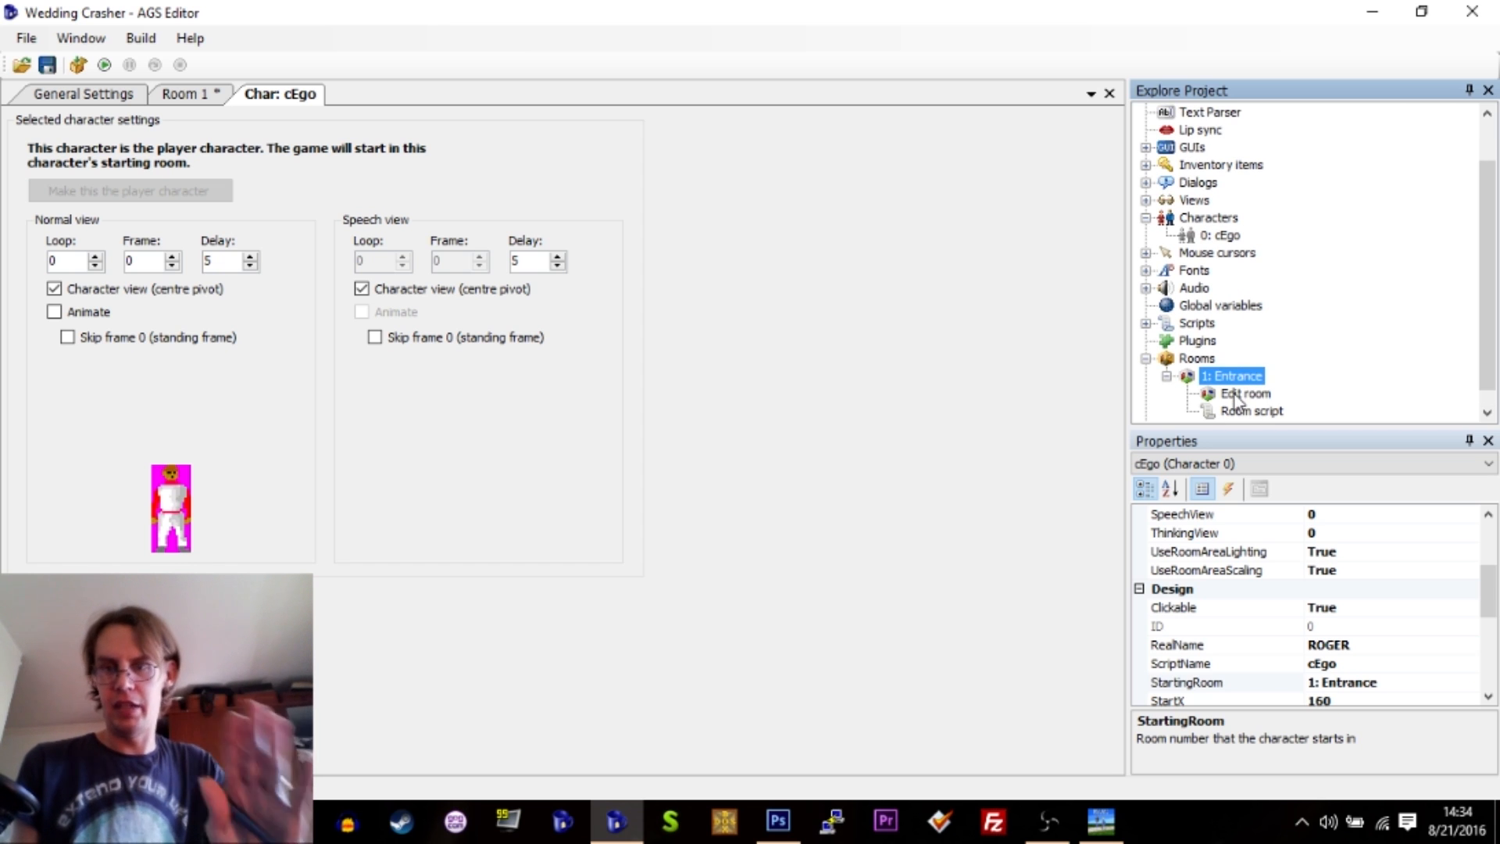
{"action": "double_click", "coordinate": [1236, 394]}
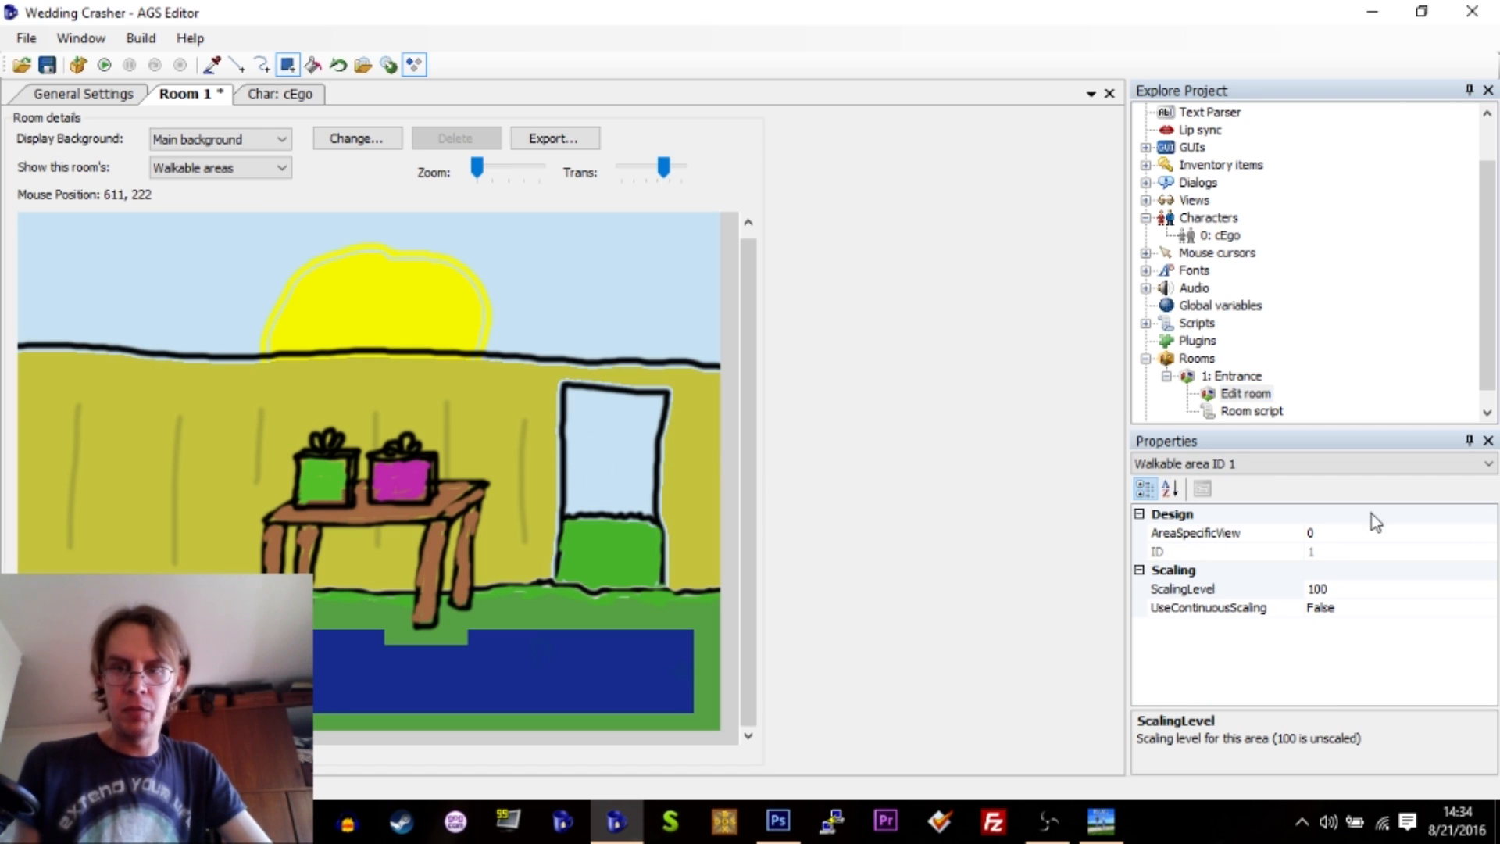
Switch the room display to Nothing and back to Walkable areas to compare the background with the walkable area.
{"action": "left_click", "coordinate": [199, 171]}
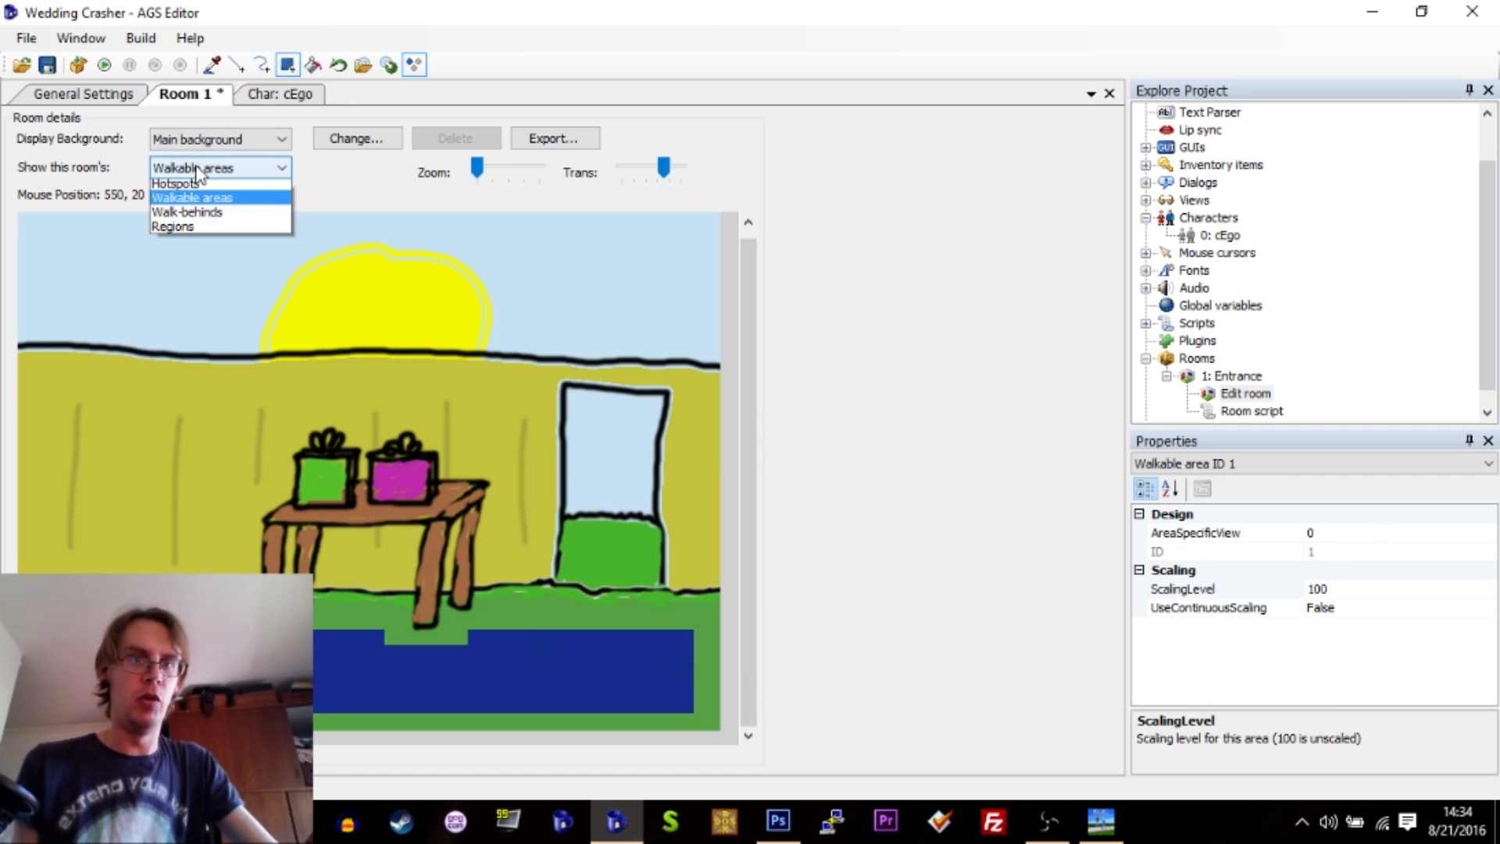
{"action": "left_click", "coordinate": [199, 171]}
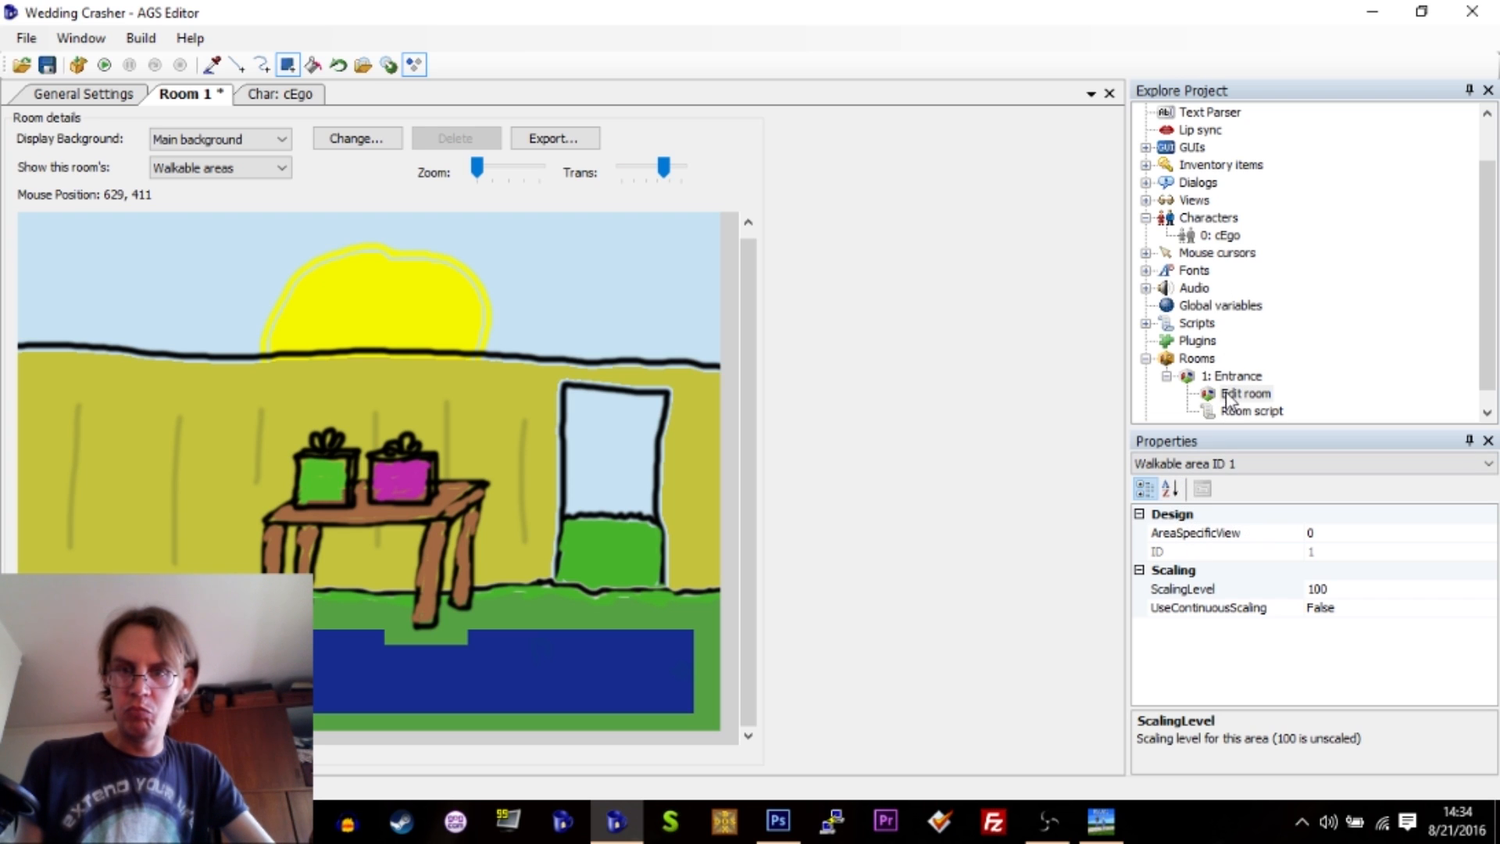
{"action": "left_click", "coordinate": [199, 168]}
{"action": "left_click", "coordinate": [189, 186]}
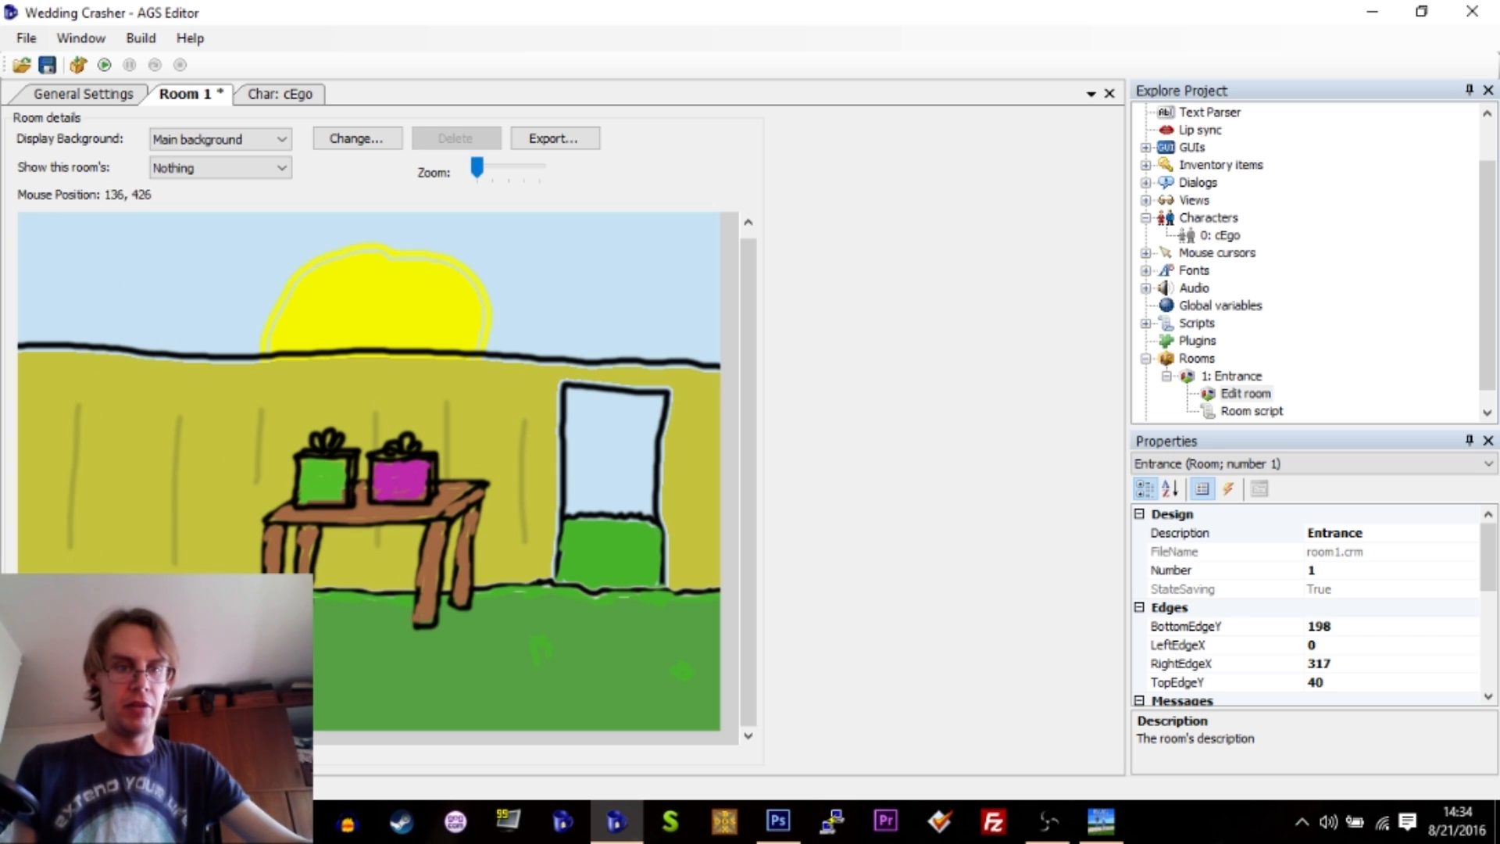
{"action": "left_click", "coordinate": [205, 169]}
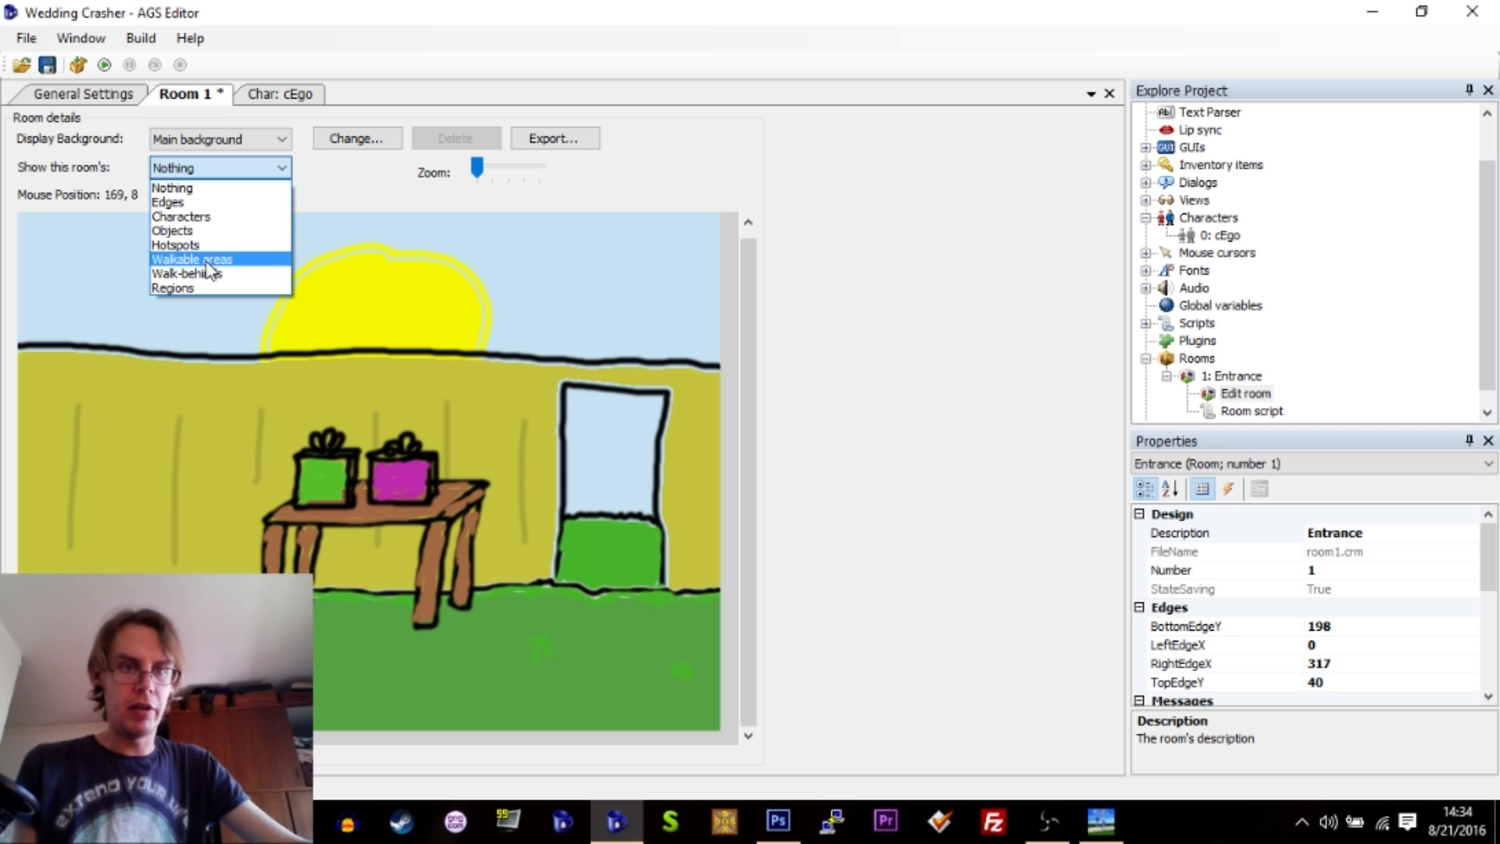
{"action": "left_click", "coordinate": [202, 258]}
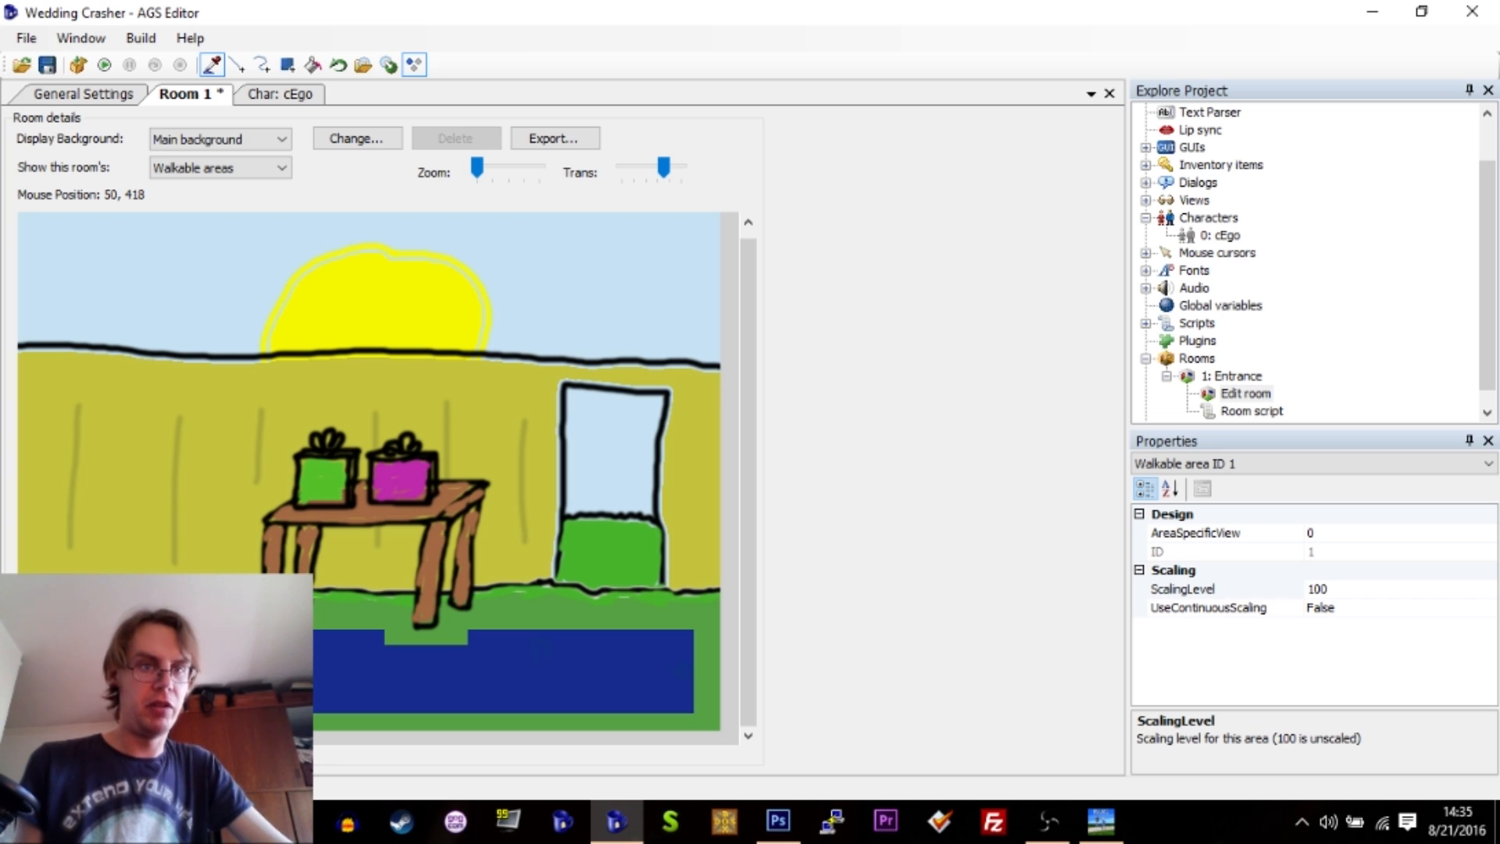
Set the cEgo character's starting position in the Entrance room to StartX 50 and StartY 420.
{"action": "double_click", "coordinate": [1219, 236]}
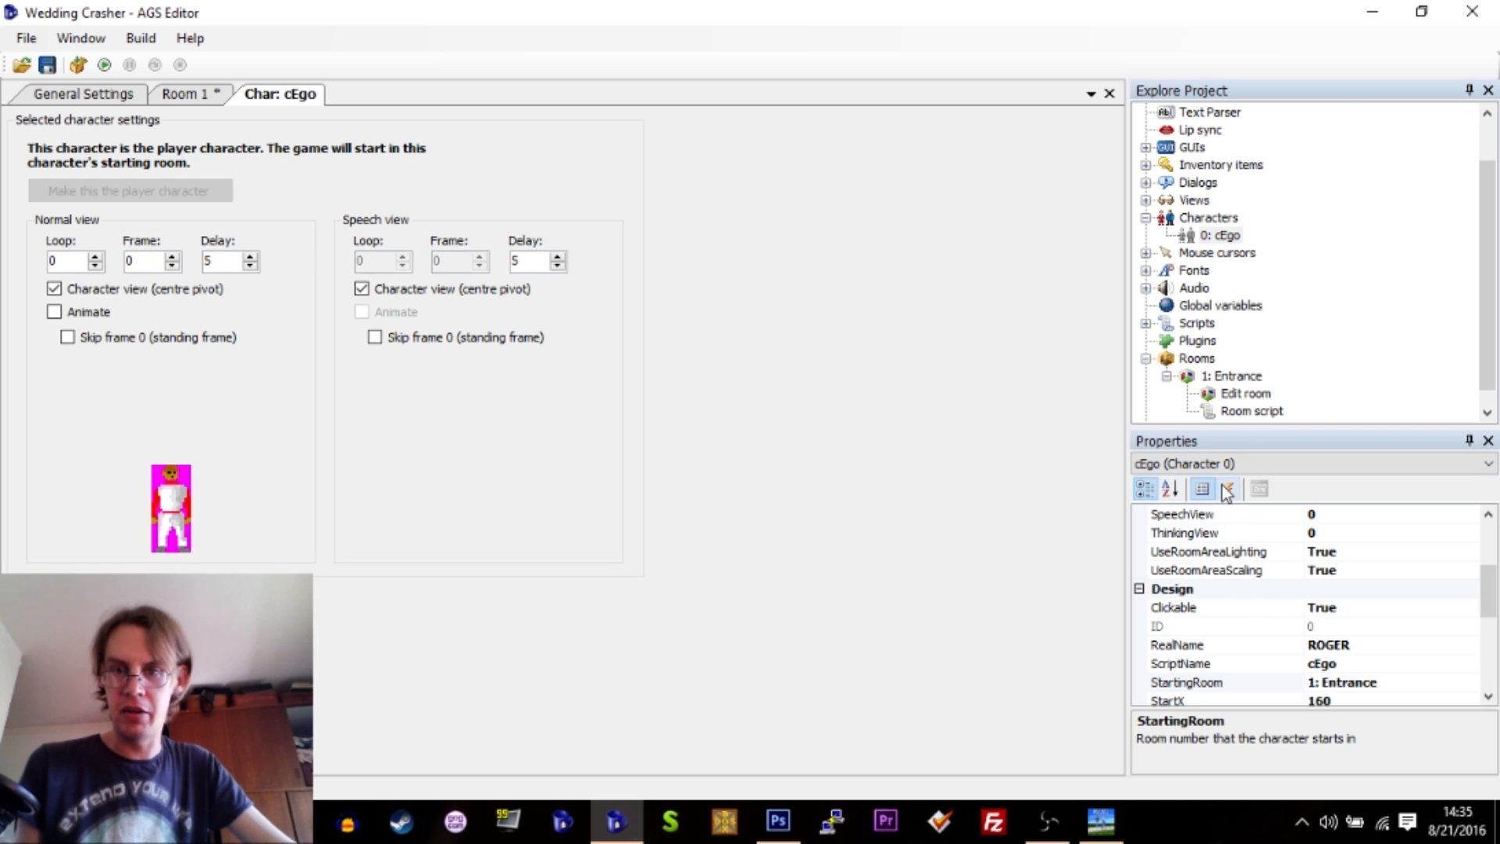
{"action": "left_click_drag", "start_coordinate": [1489, 605], "coordinate": [1489, 644]}
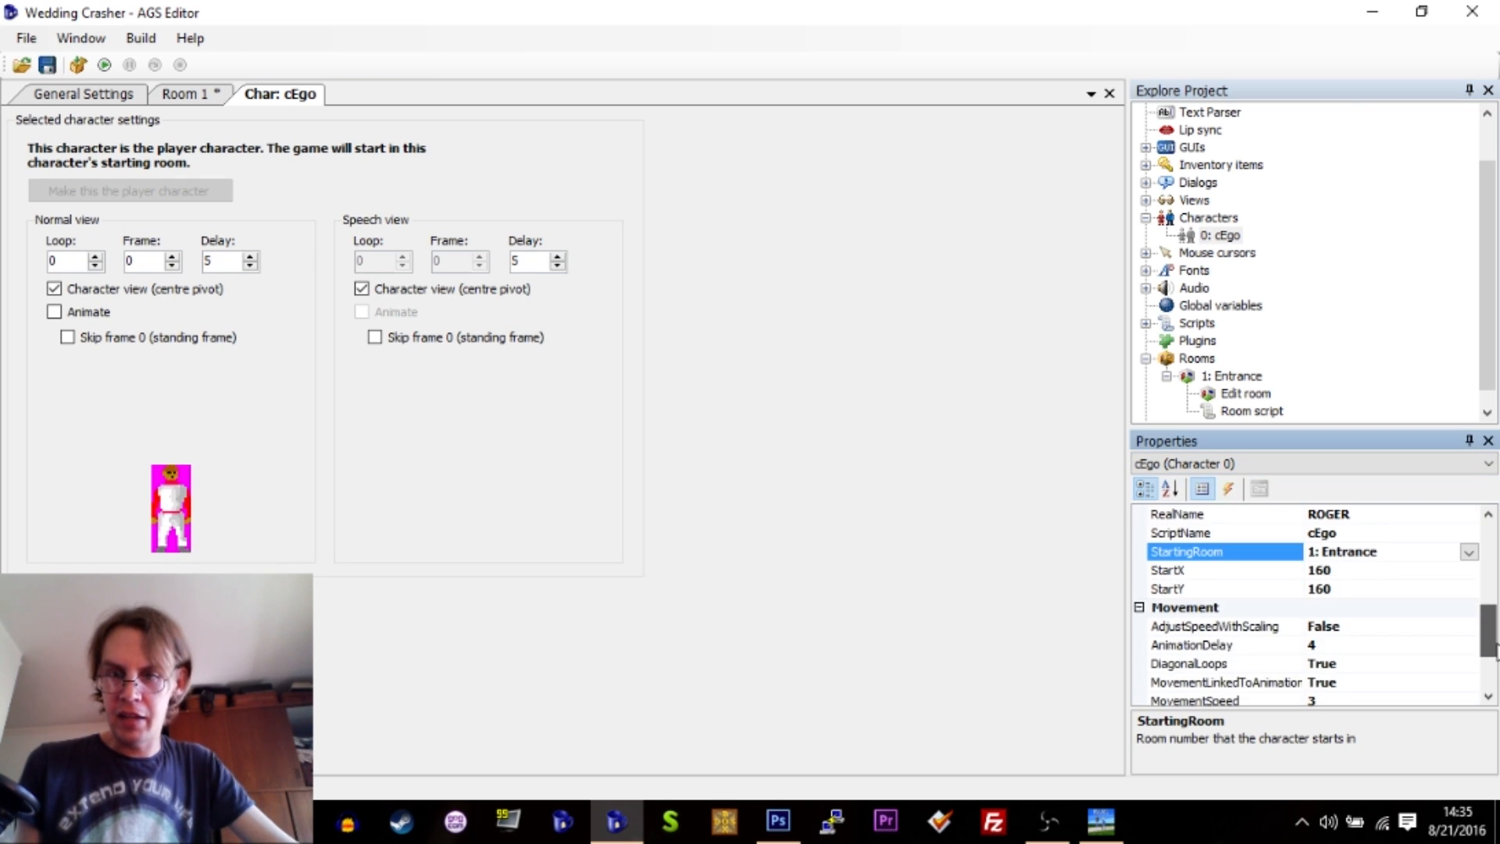
{"action": "left_click", "coordinate": [1320, 569]}
{"action": "double_click", "coordinate": [1320, 569]}
{"action": "type", "text": "50"}
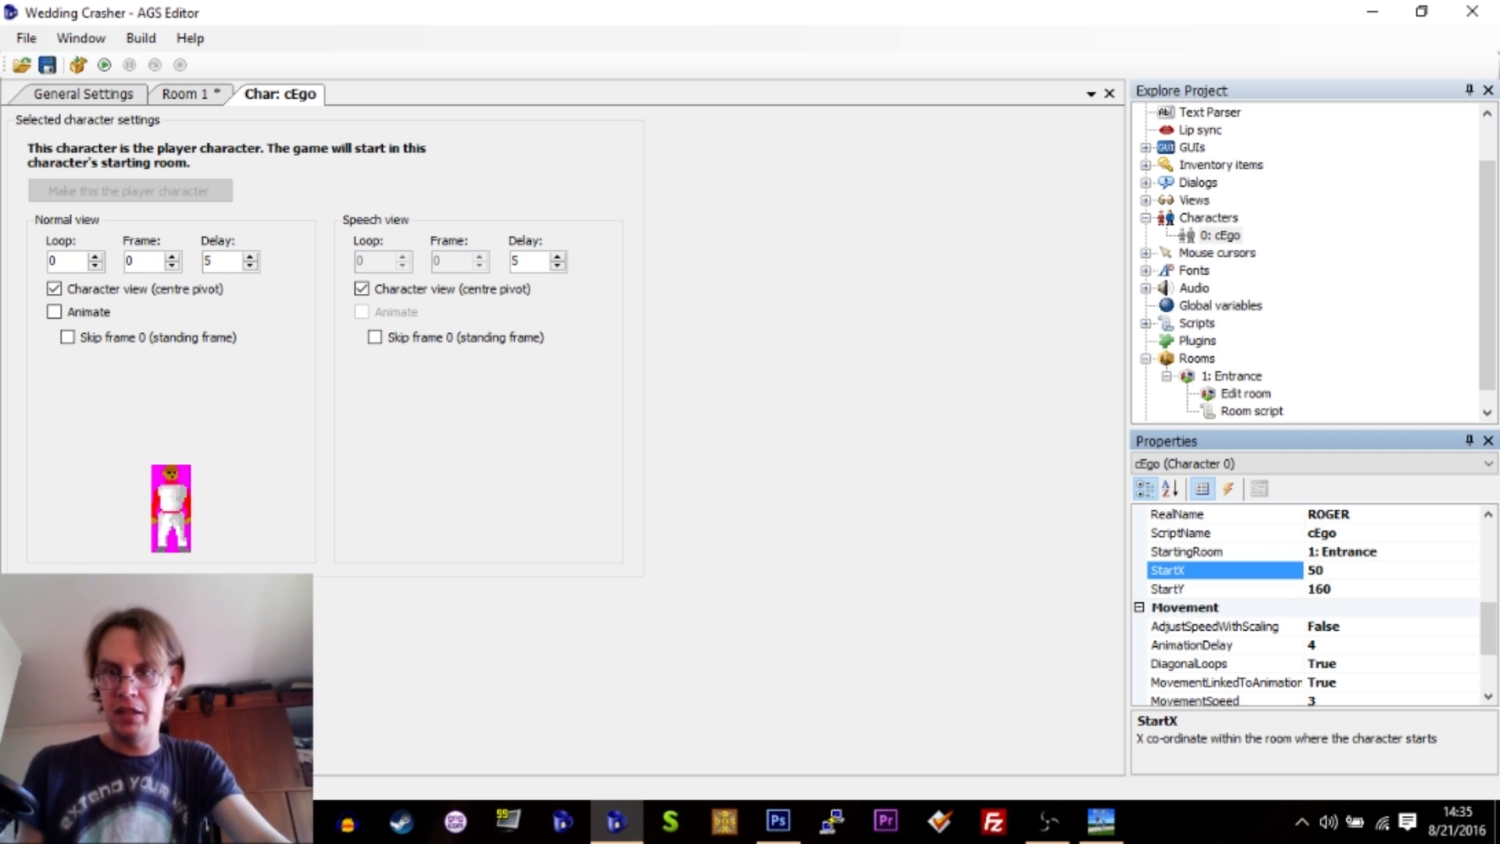
{"action": "double_click", "coordinate": [1319, 590]}
{"action": "type", "text": "420"}
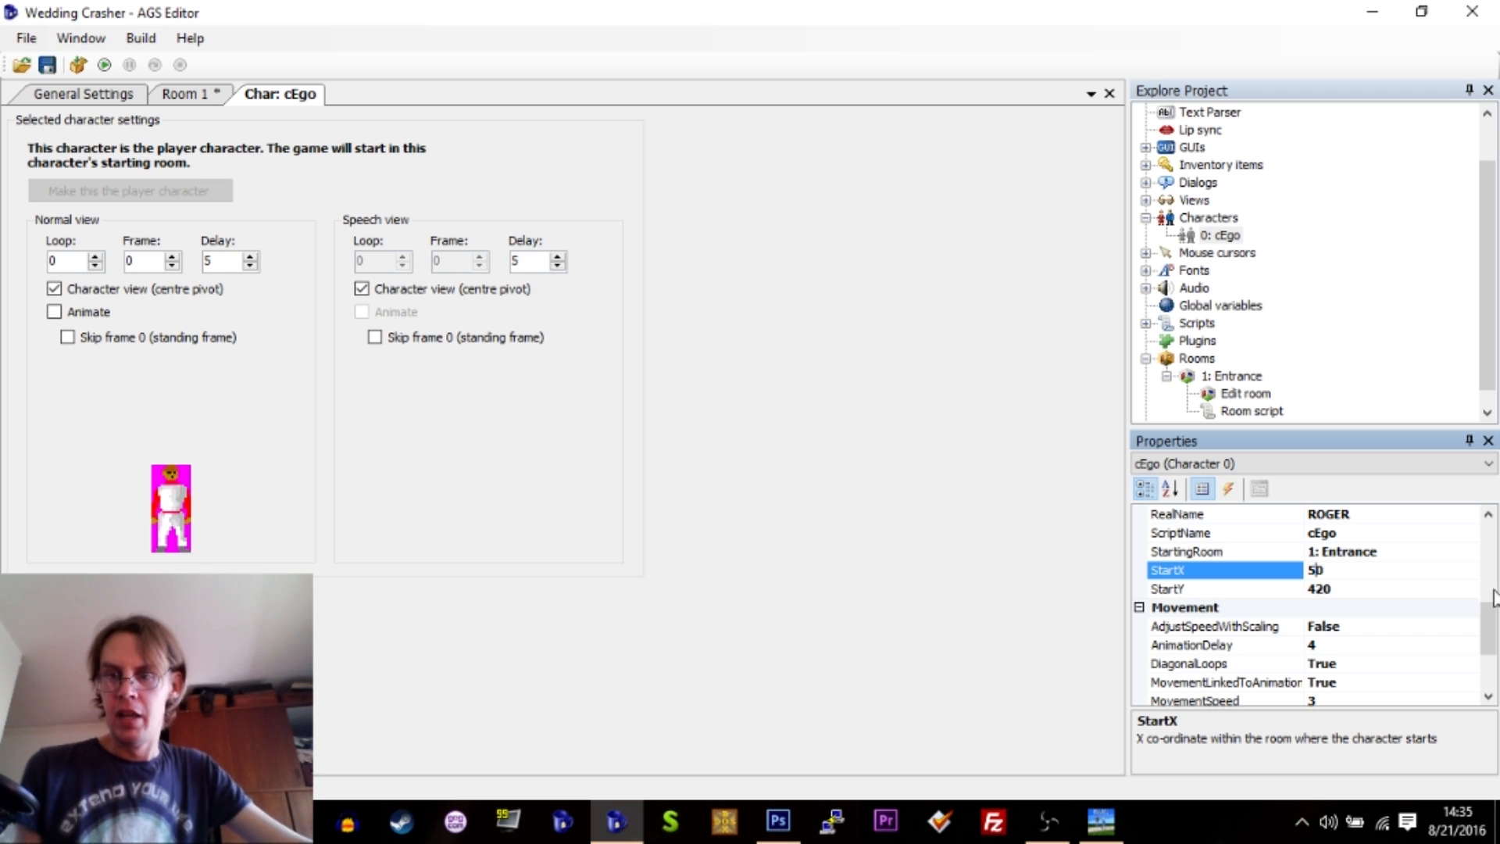
Review cEgo's appearance properties, starting room and start coordinates.
{"action": "left_click_drag", "start_coordinate": [1489, 621], "coordinate": [1487, 557]}
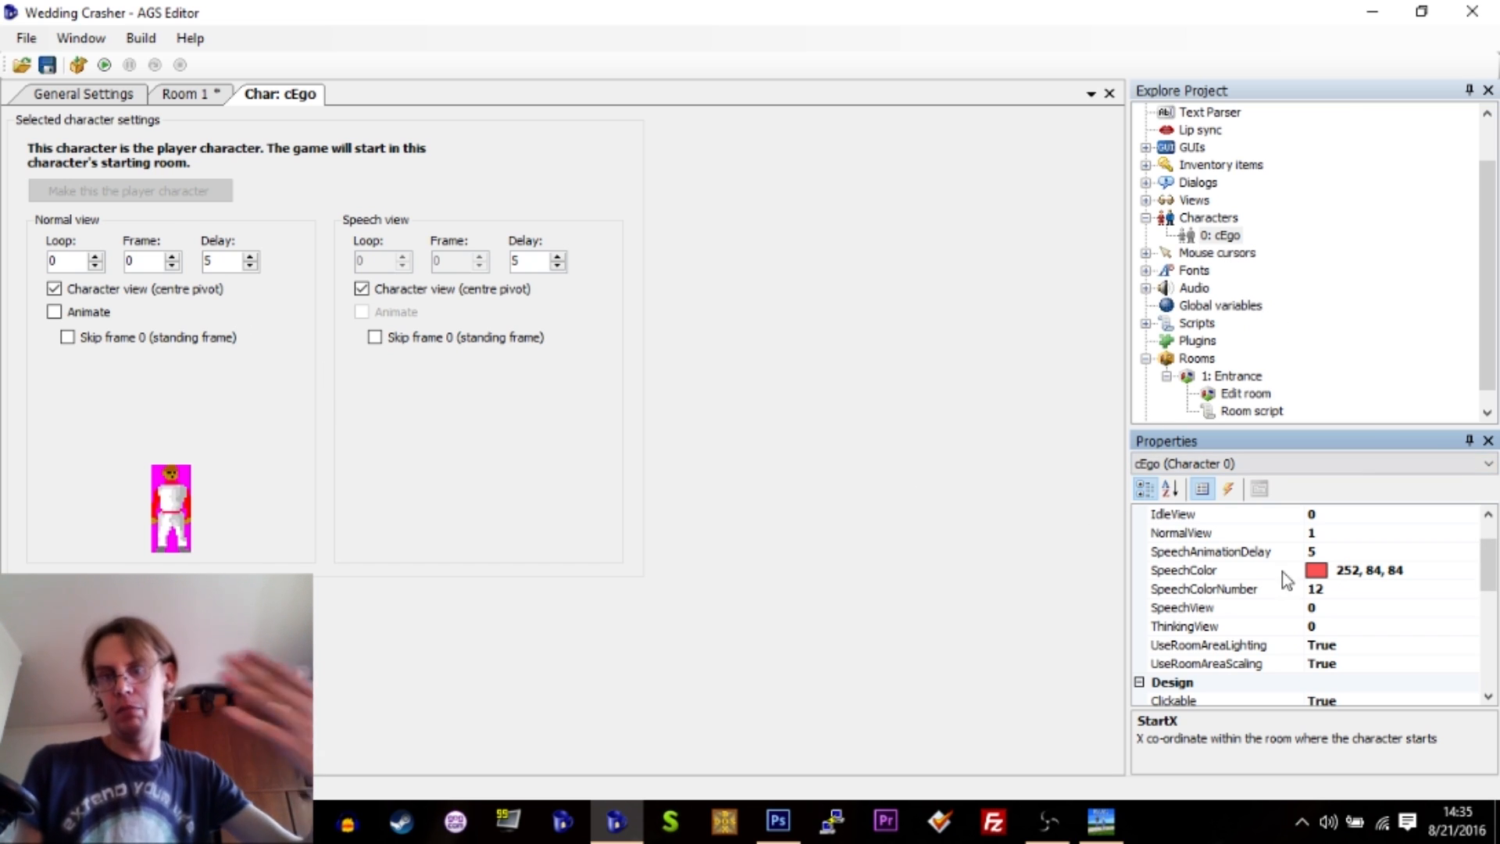
{"action": "left_click_drag", "start_coordinate": [1491, 565], "coordinate": [1494, 612]}
{"action": "left_click", "coordinate": [1182, 608]}
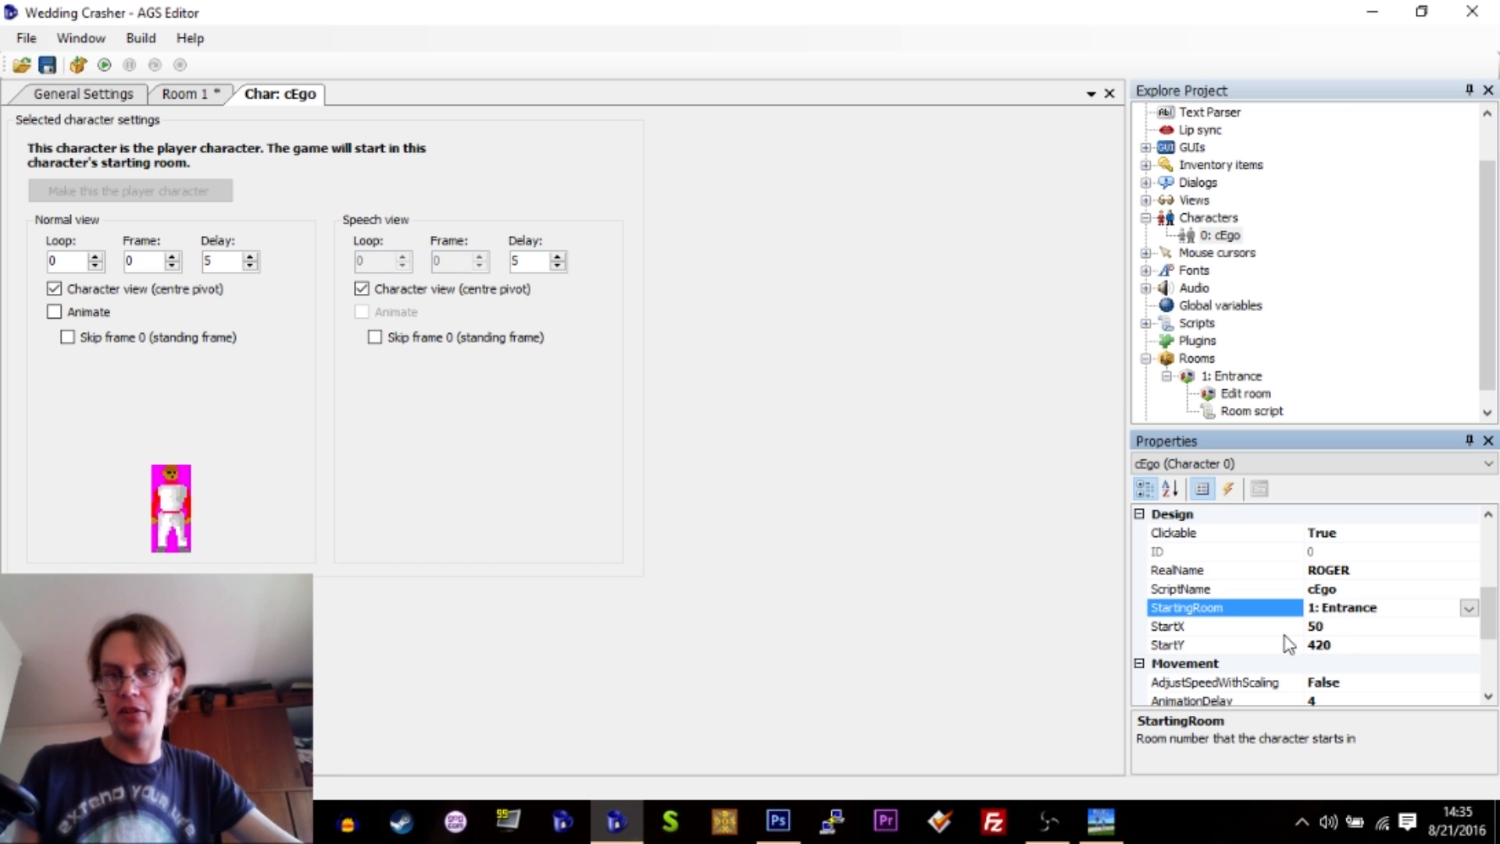
{"action": "left_click", "coordinate": [1327, 627]}
{"action": "left_click", "coordinate": [1325, 645]}
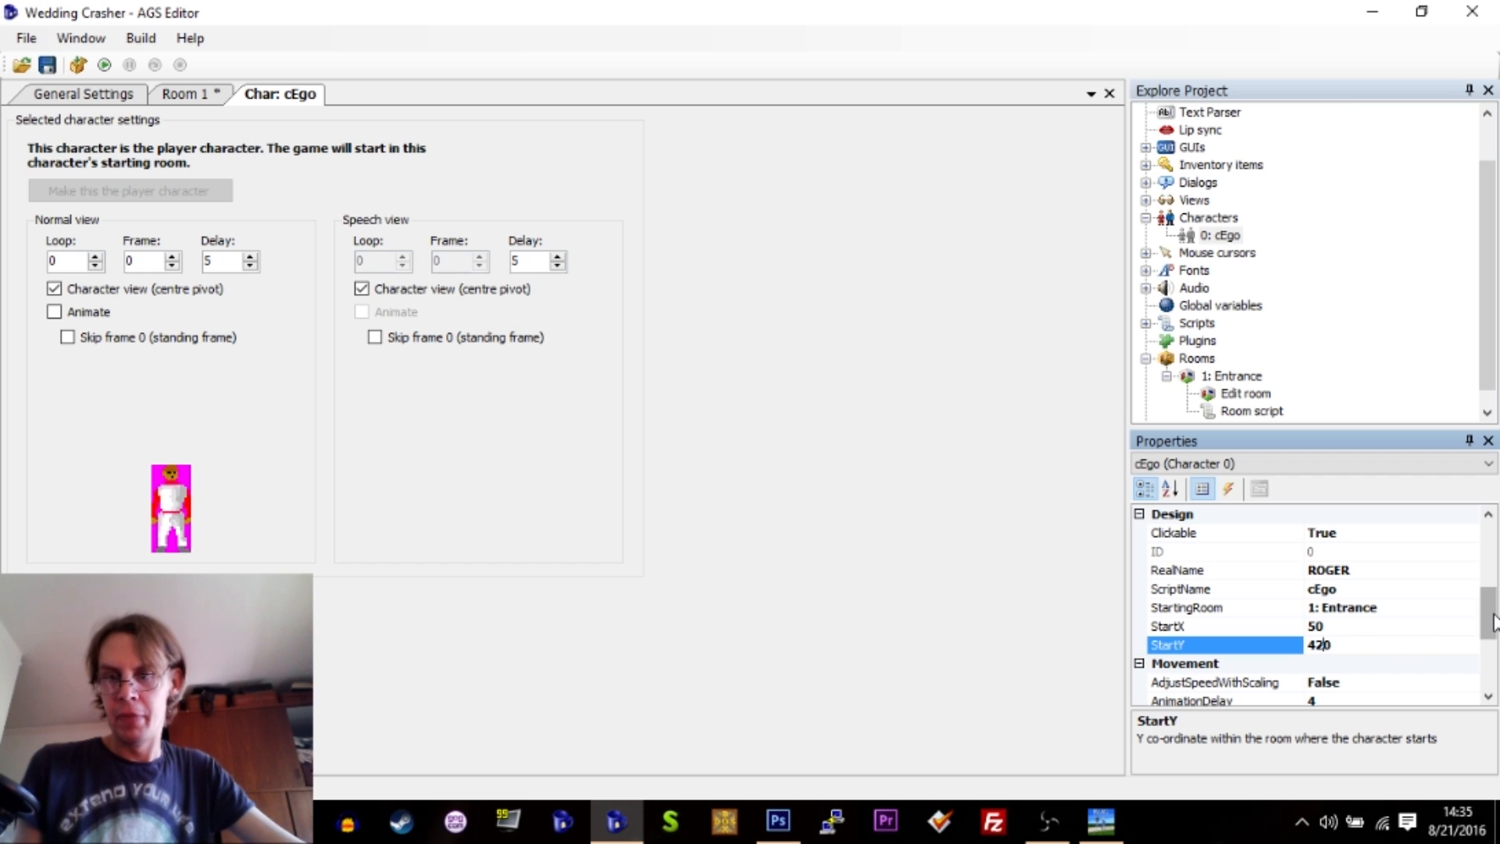
{"action": "left_click_drag", "start_coordinate": [1492, 623], "coordinate": [1491, 614]}
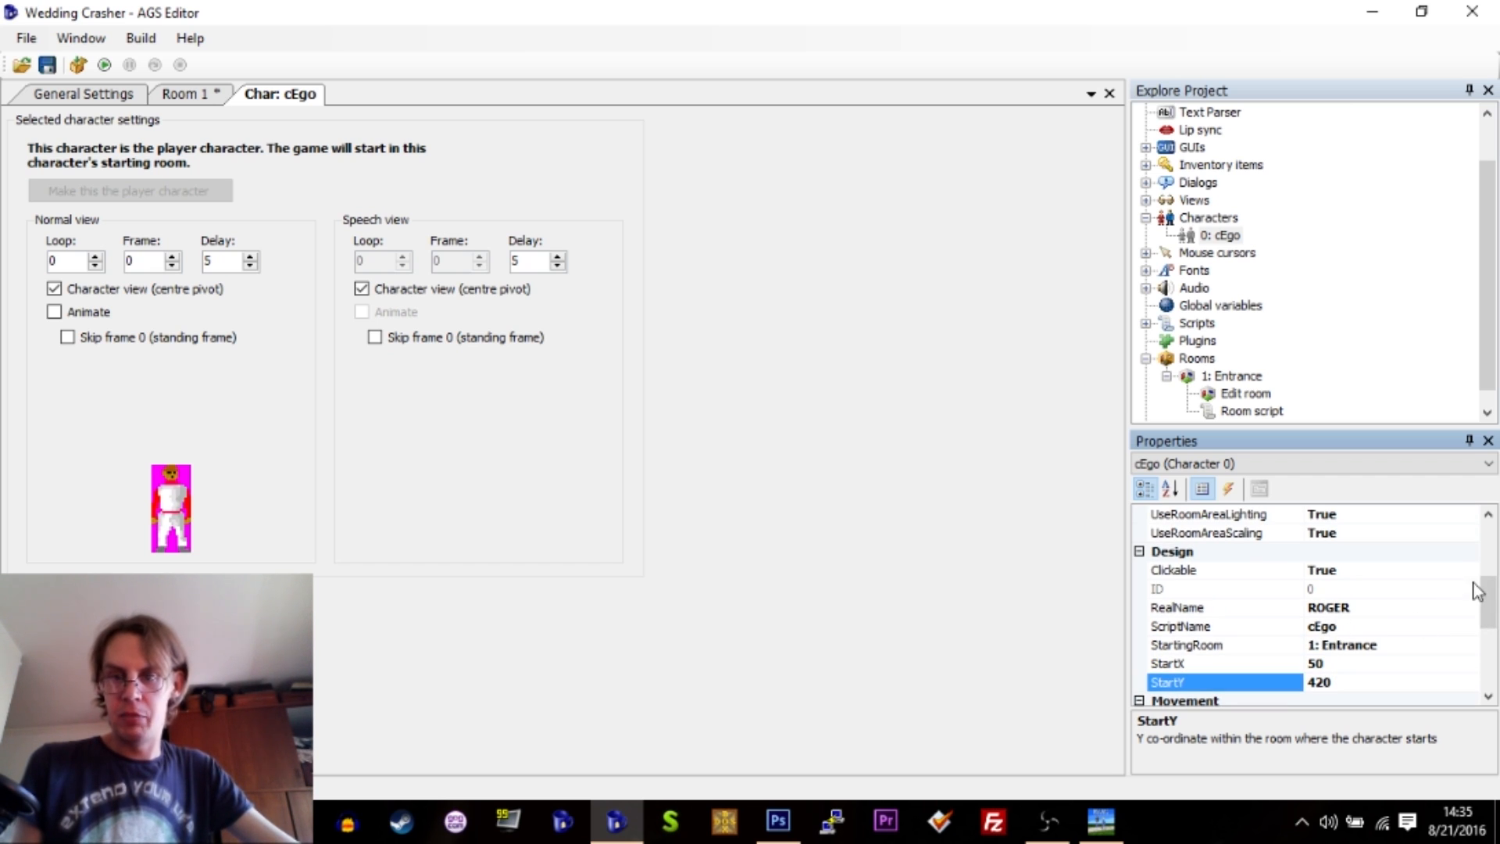
{"action": "left_click_drag", "start_coordinate": [1488, 602], "coordinate": [1488, 555]}
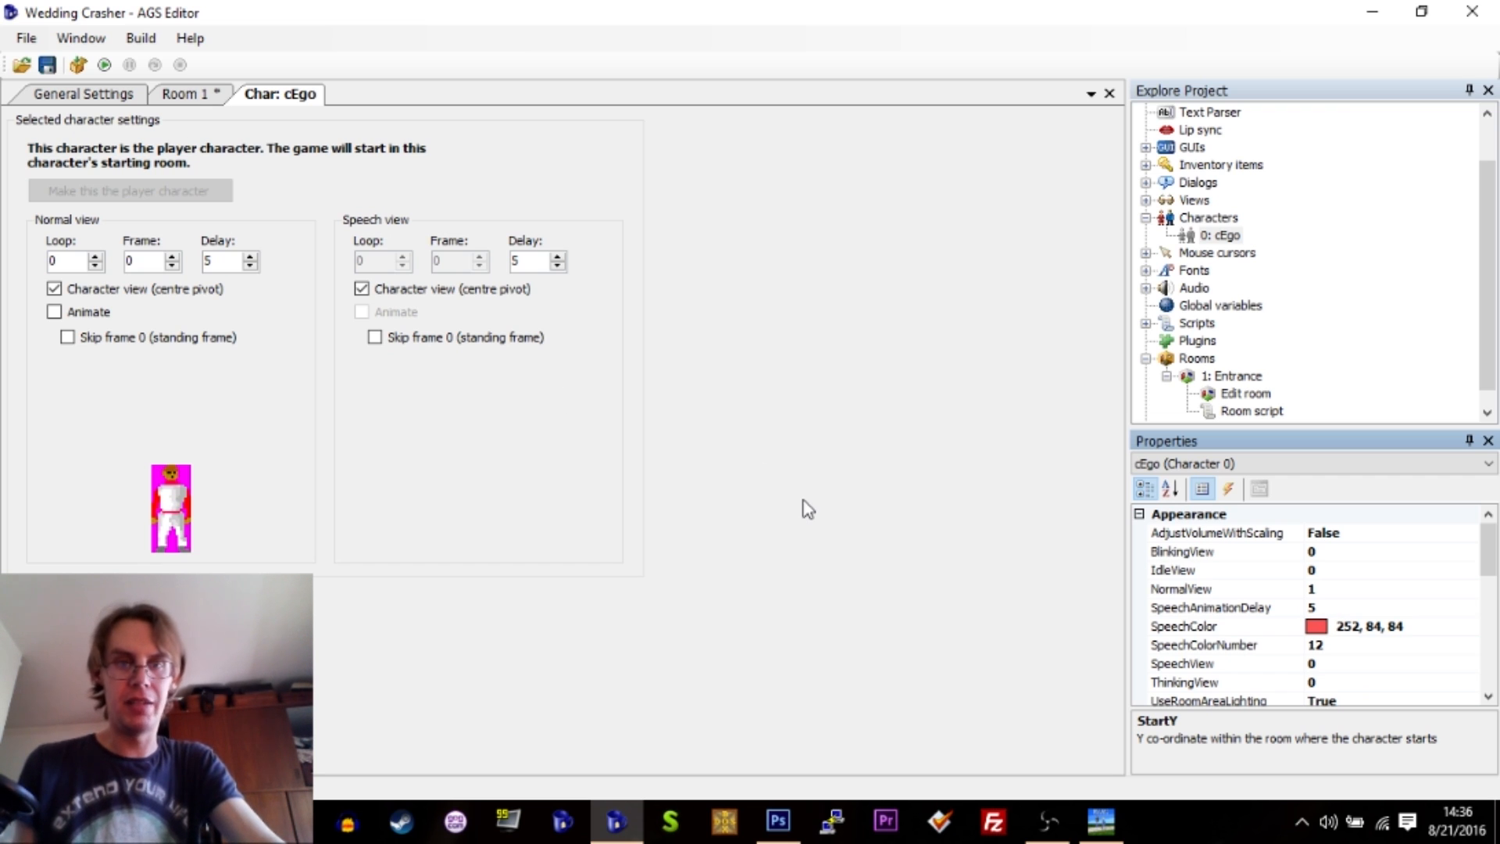
Run the game and walk the player character across the grass, past the table and towards the doorway.
{"action": "key", "text": "F5"}
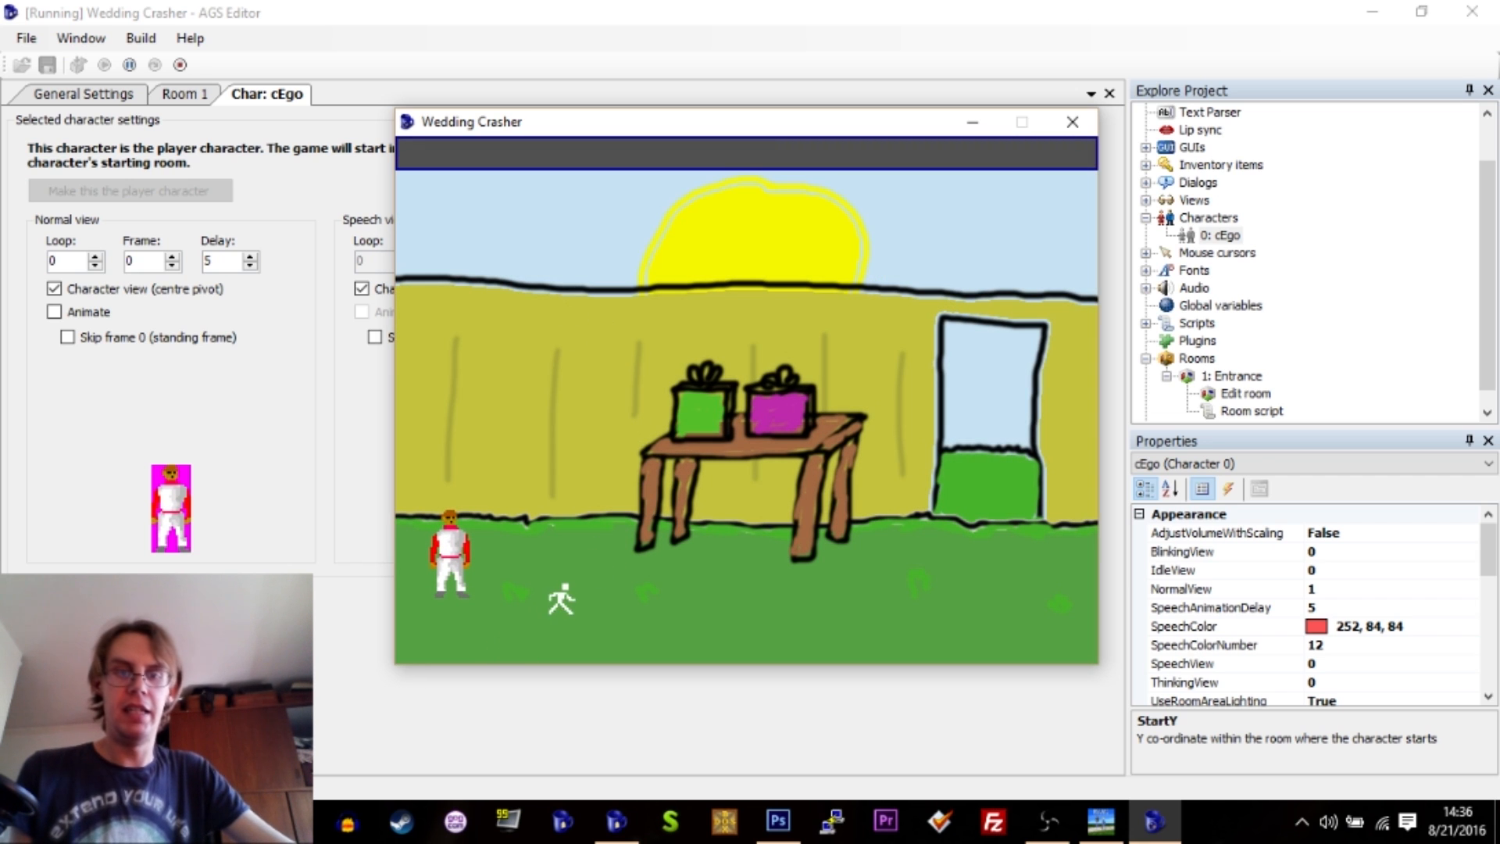
{"action": "left_click", "coordinate": [809, 600]}
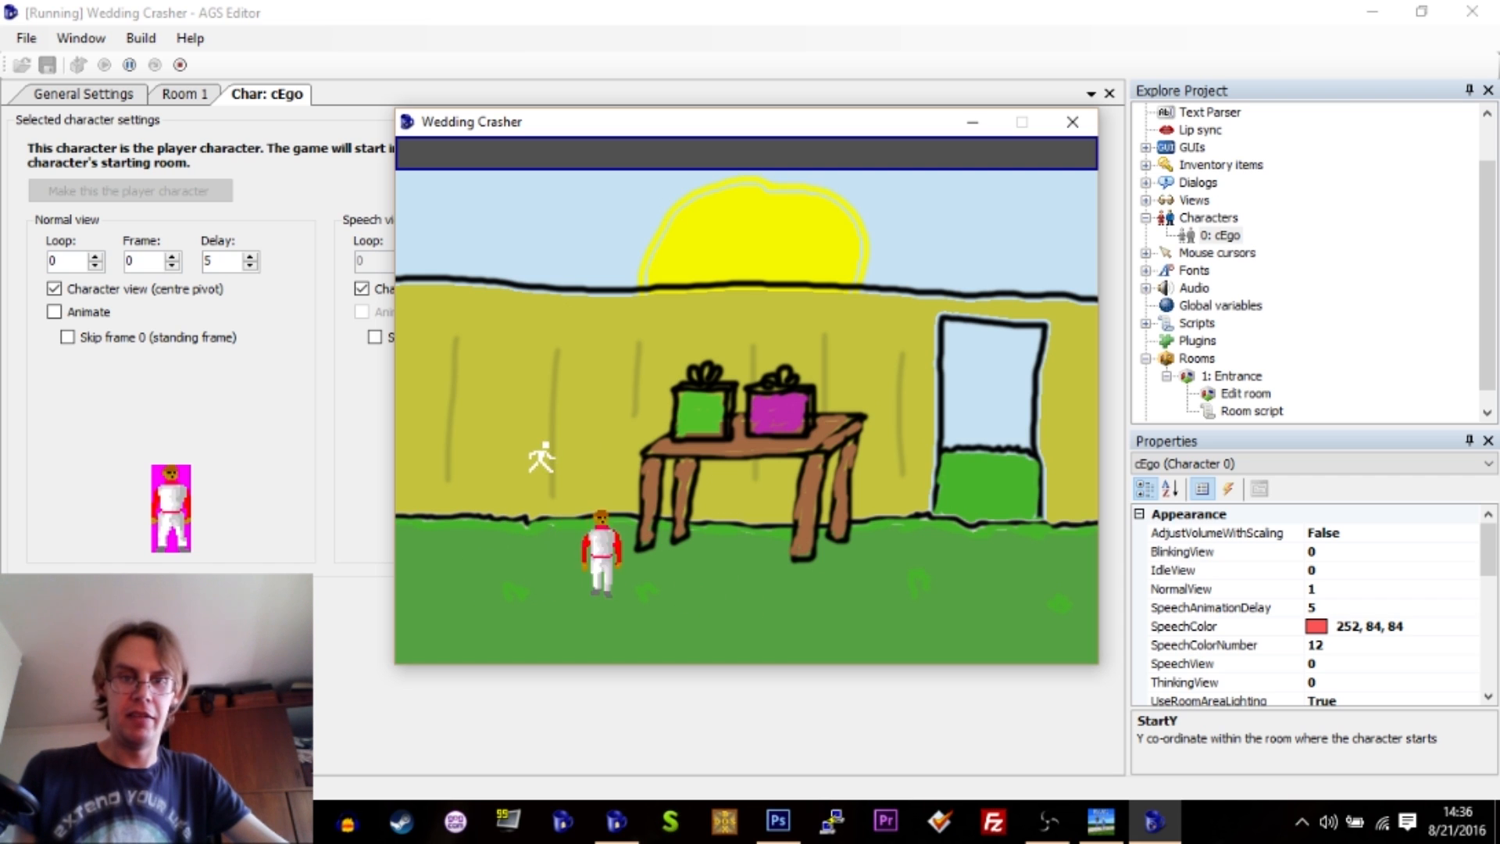
{"action": "left_click", "coordinate": [801, 625]}
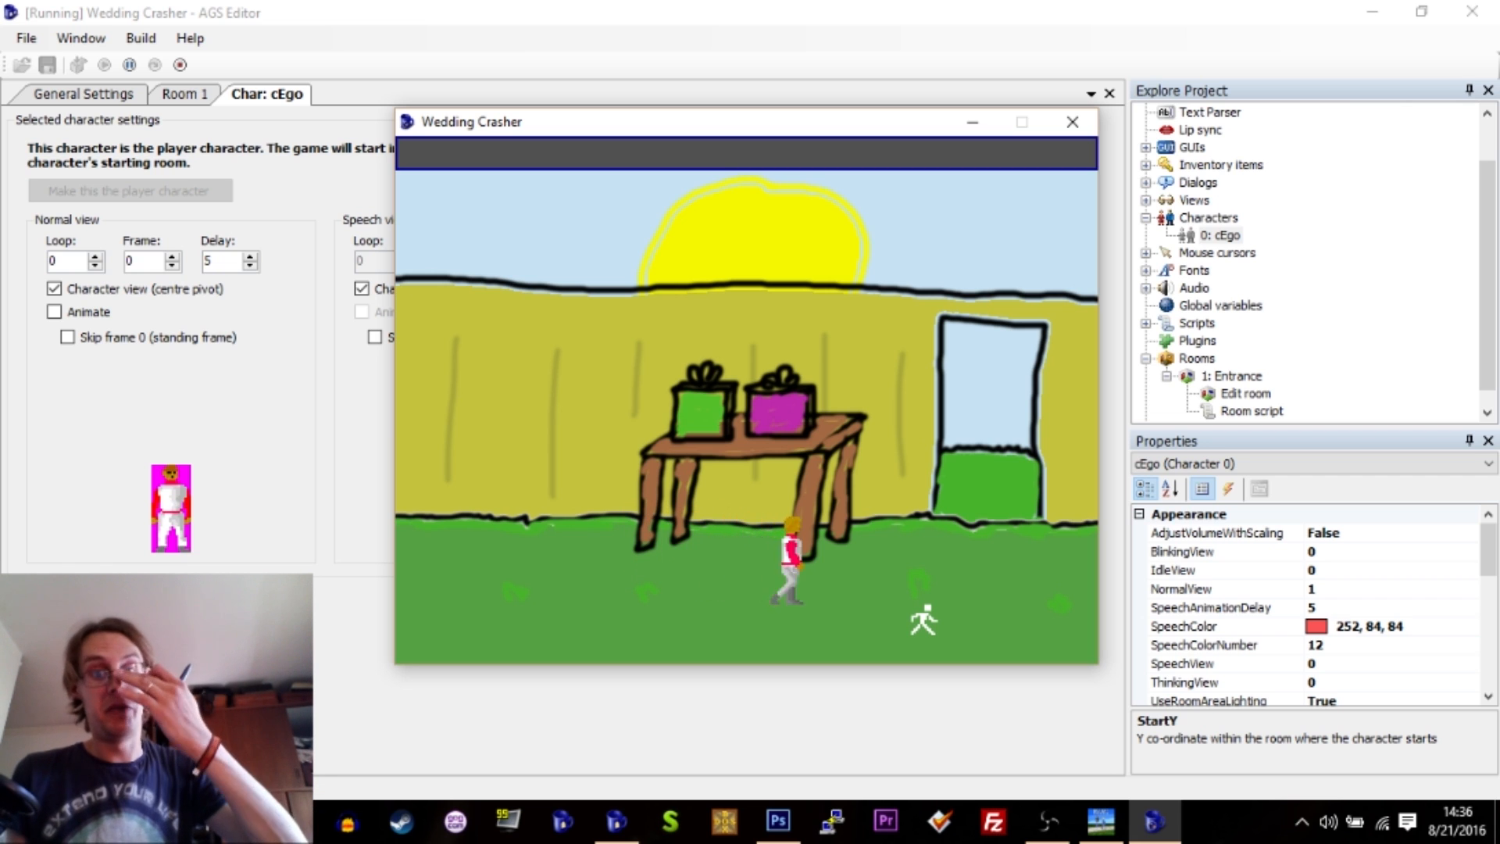
{"action": "left_click", "coordinate": [1001, 556]}
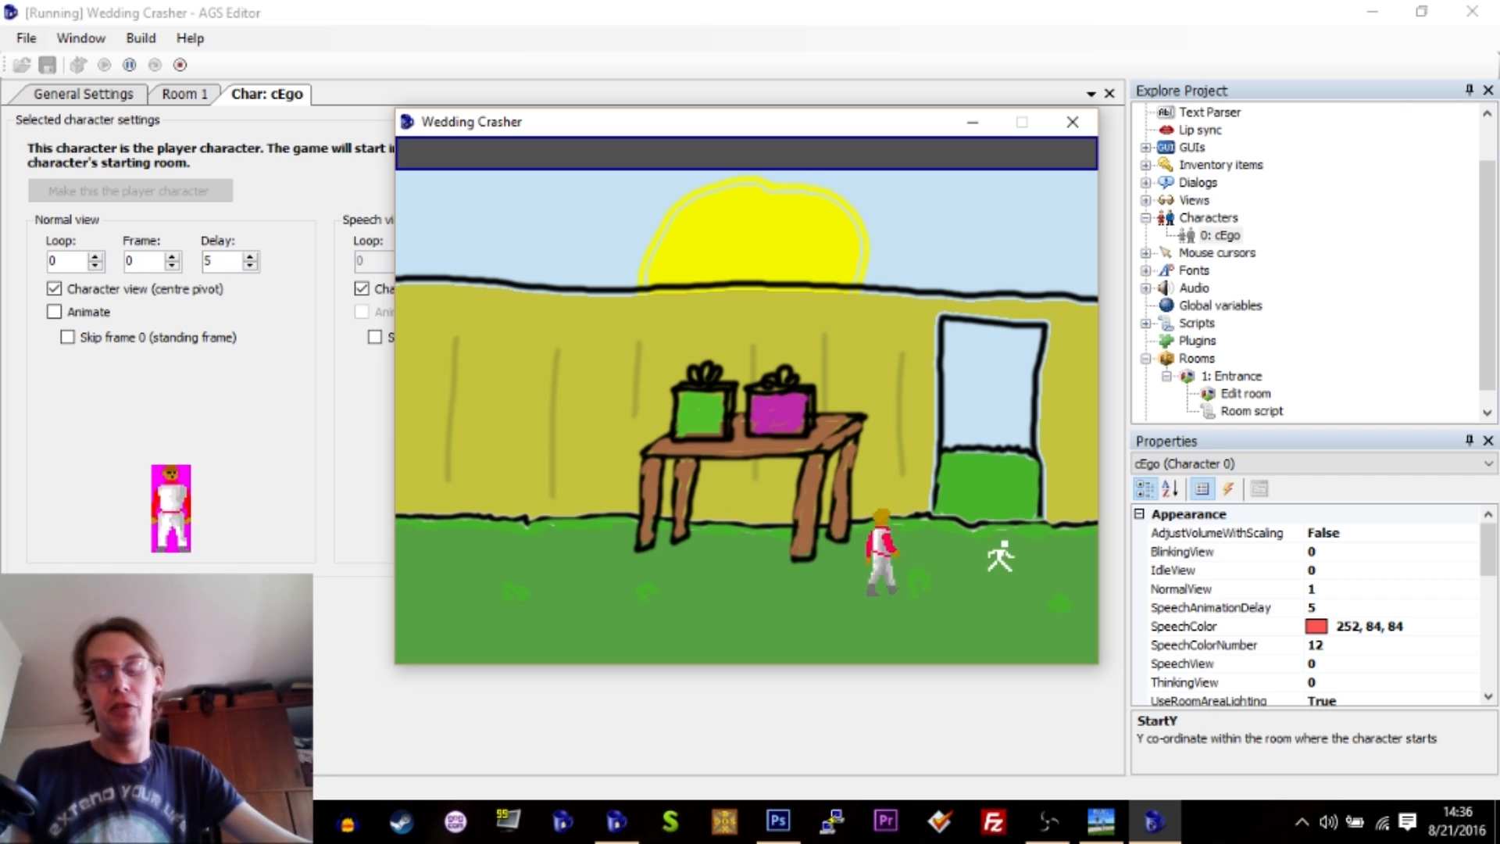
{"action": "left_click", "coordinate": [1060, 603]}
{"action": "left_click", "coordinate": [805, 628]}
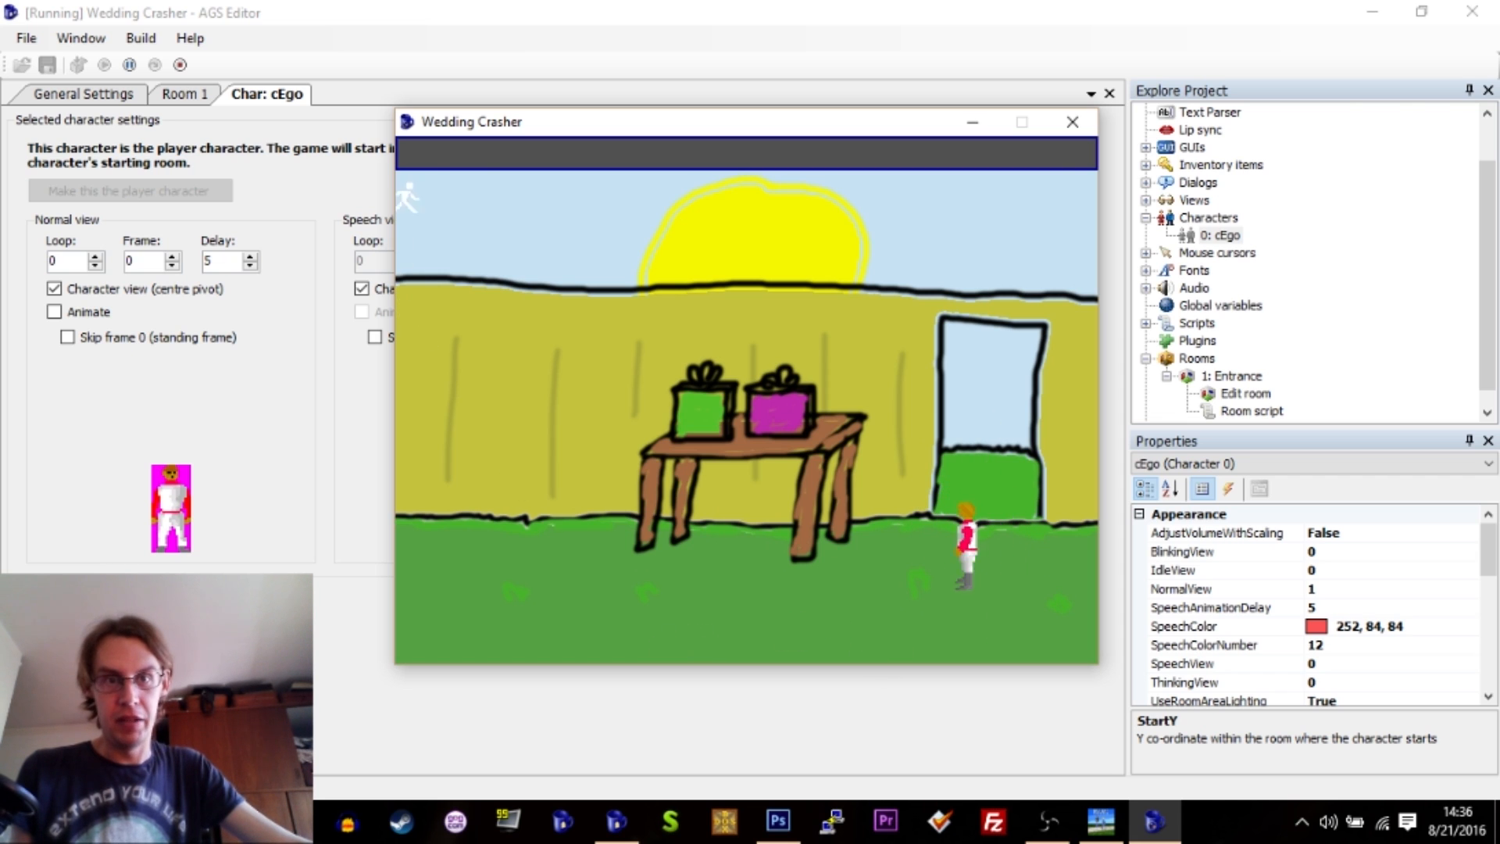
Try the running game's icon bar, opening and resuming from the settings menu, walk the character back, and quit the game.
{"action": "mouse_move", "coordinate": [446, 157]}
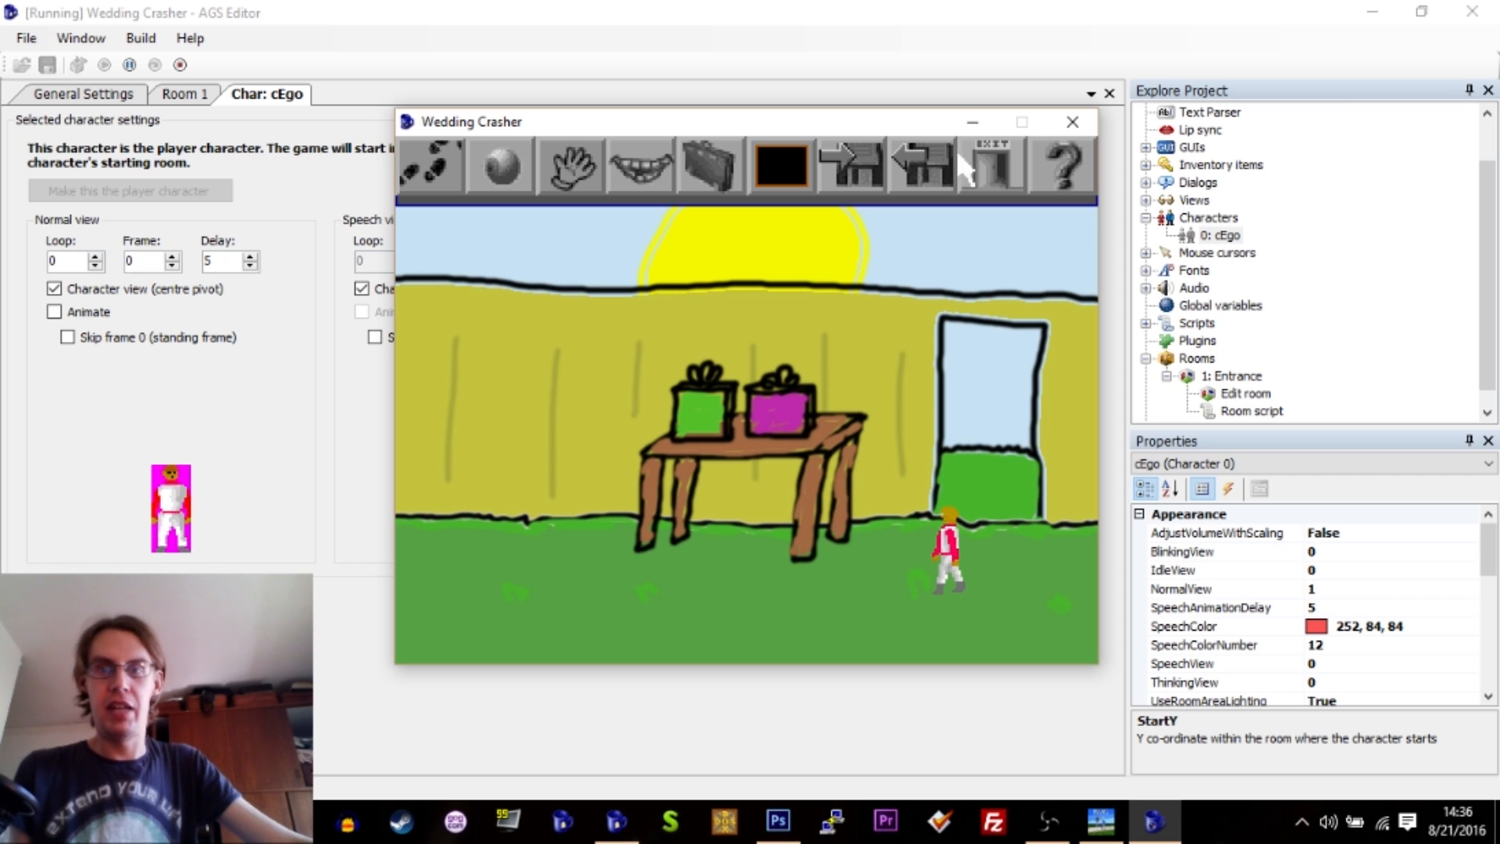
{"action": "left_click", "coordinate": [1056, 165]}
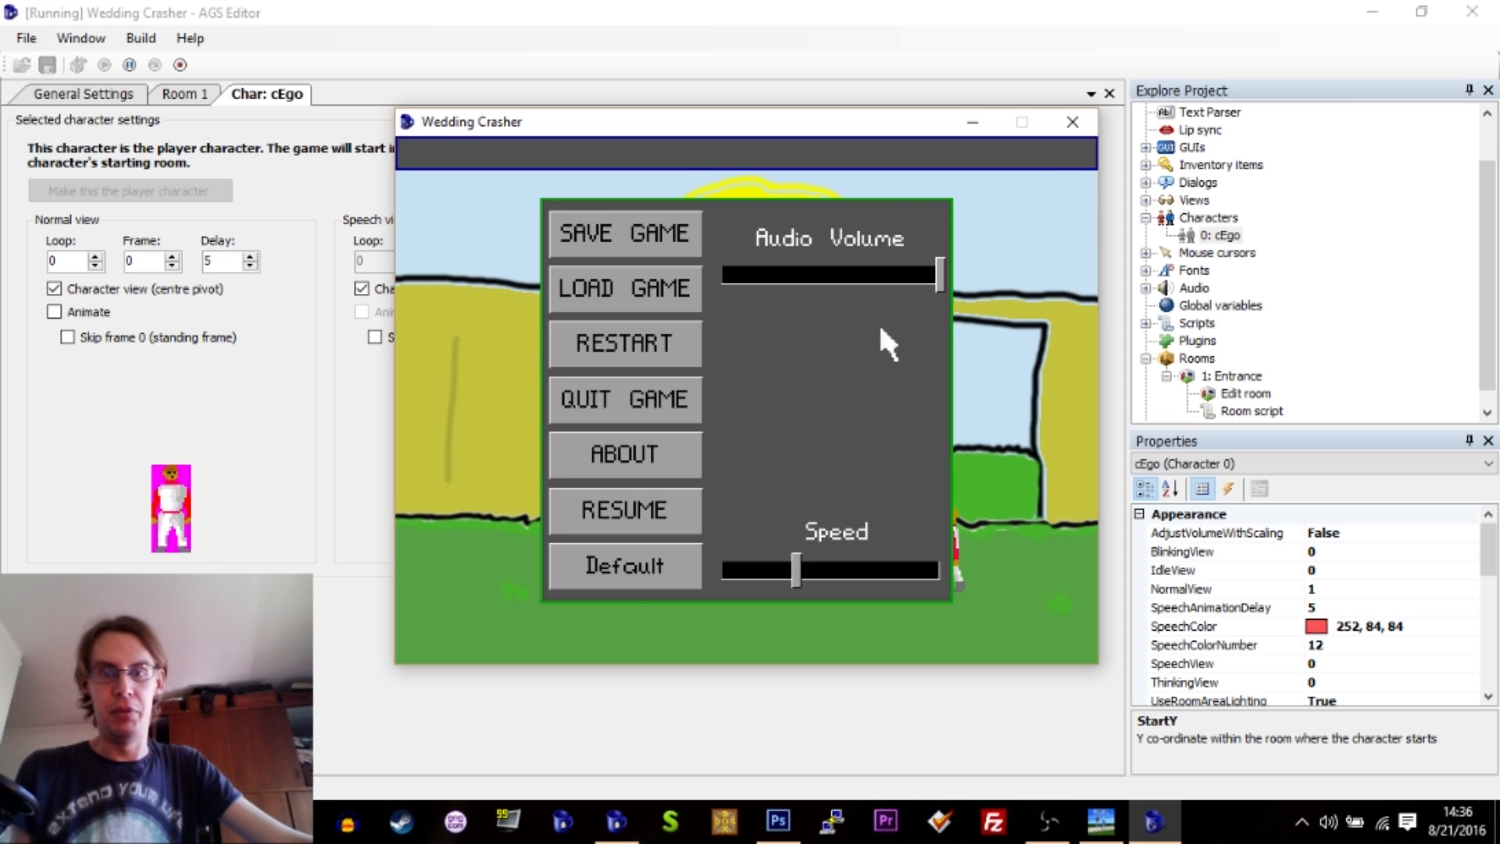
{"action": "left_click", "coordinate": [629, 517]}
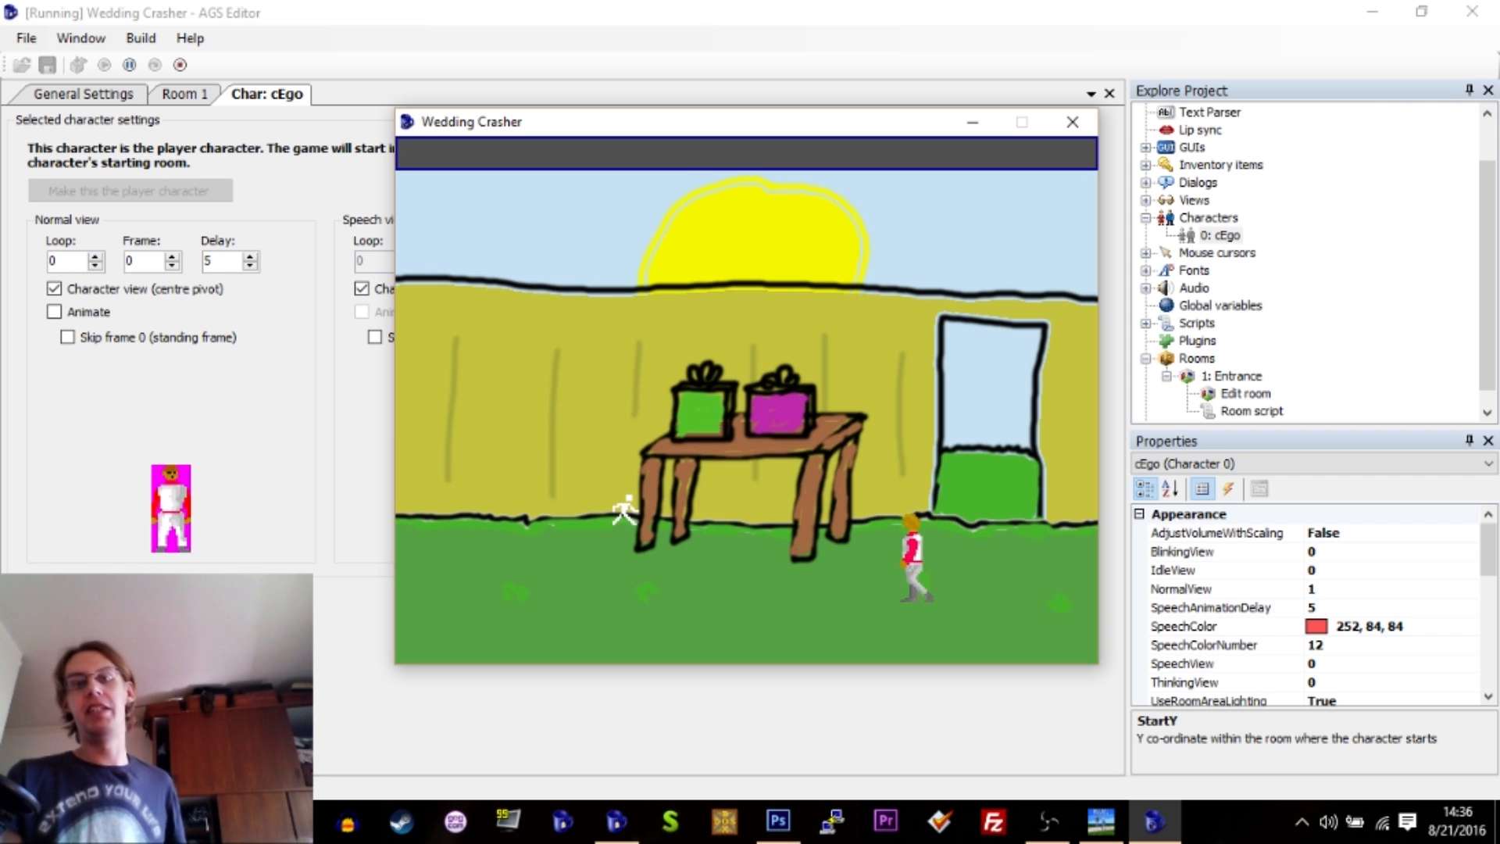
{"action": "mouse_move", "coordinate": [504, 160]}
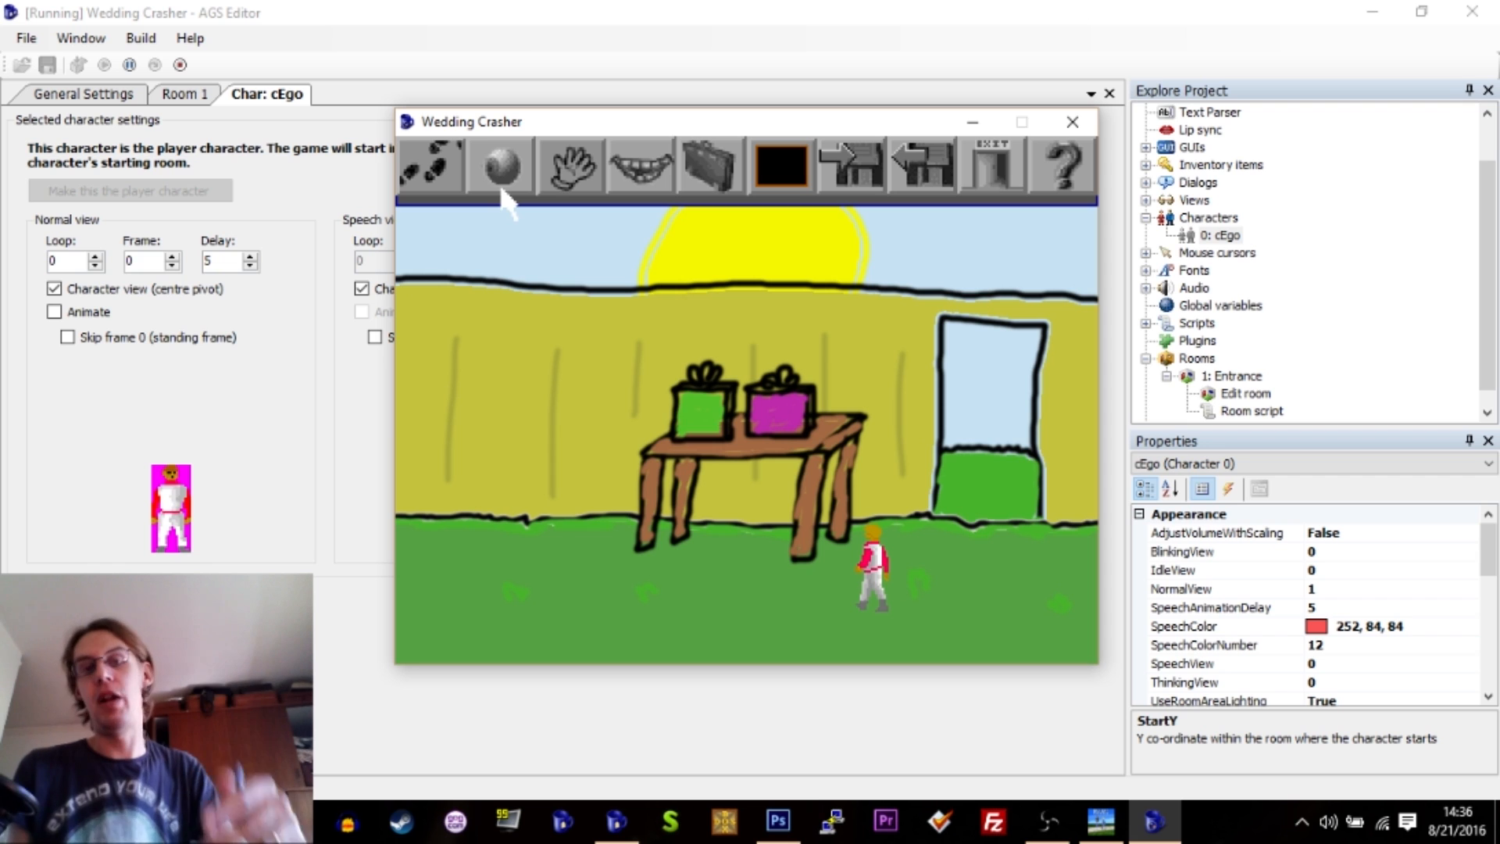
{"action": "left_click", "coordinate": [714, 579]}
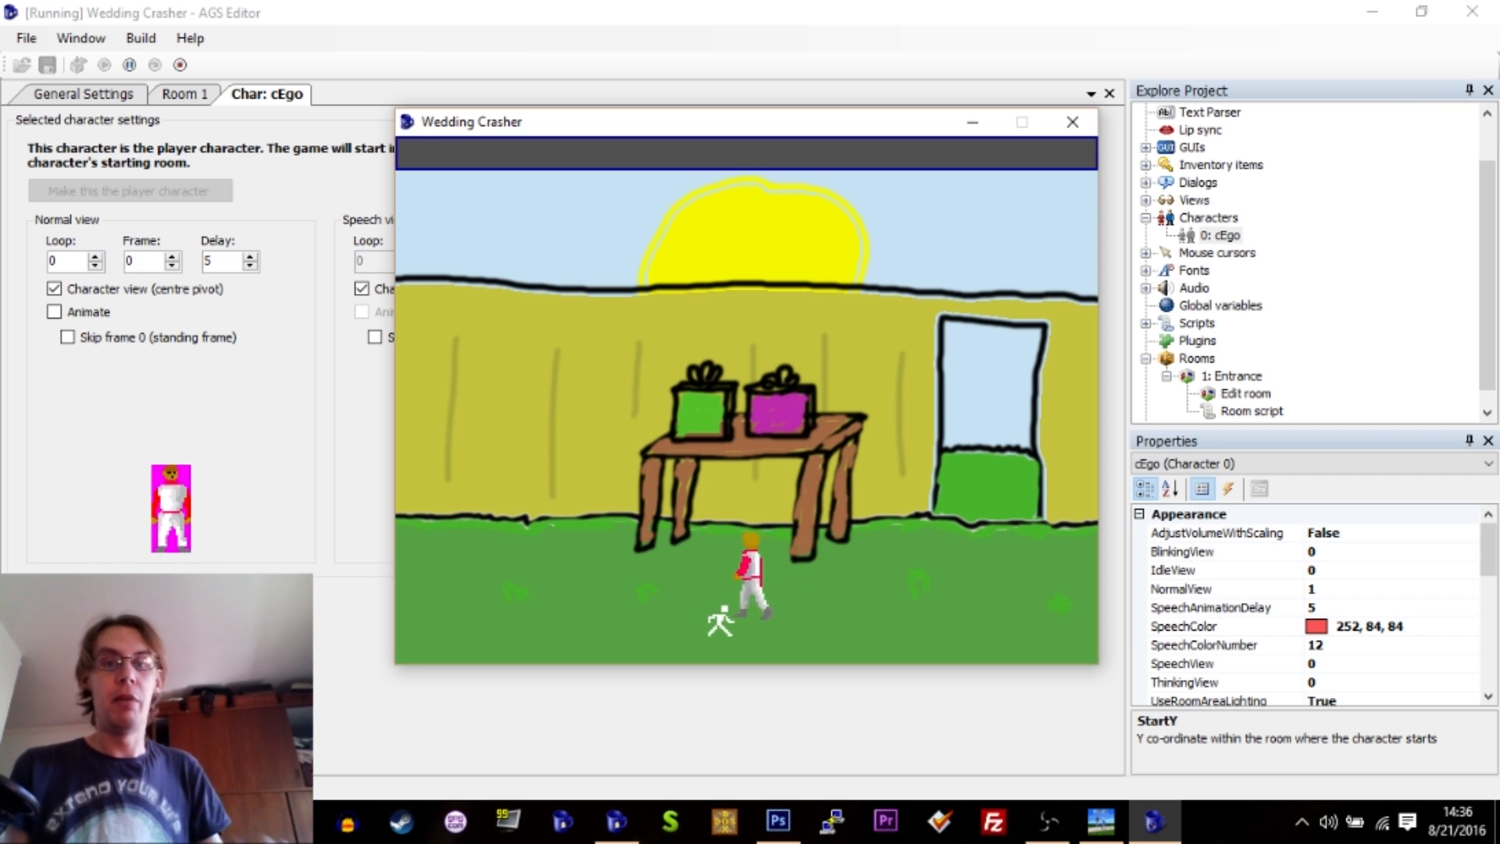
{"action": "mouse_move", "coordinate": [935, 141]}
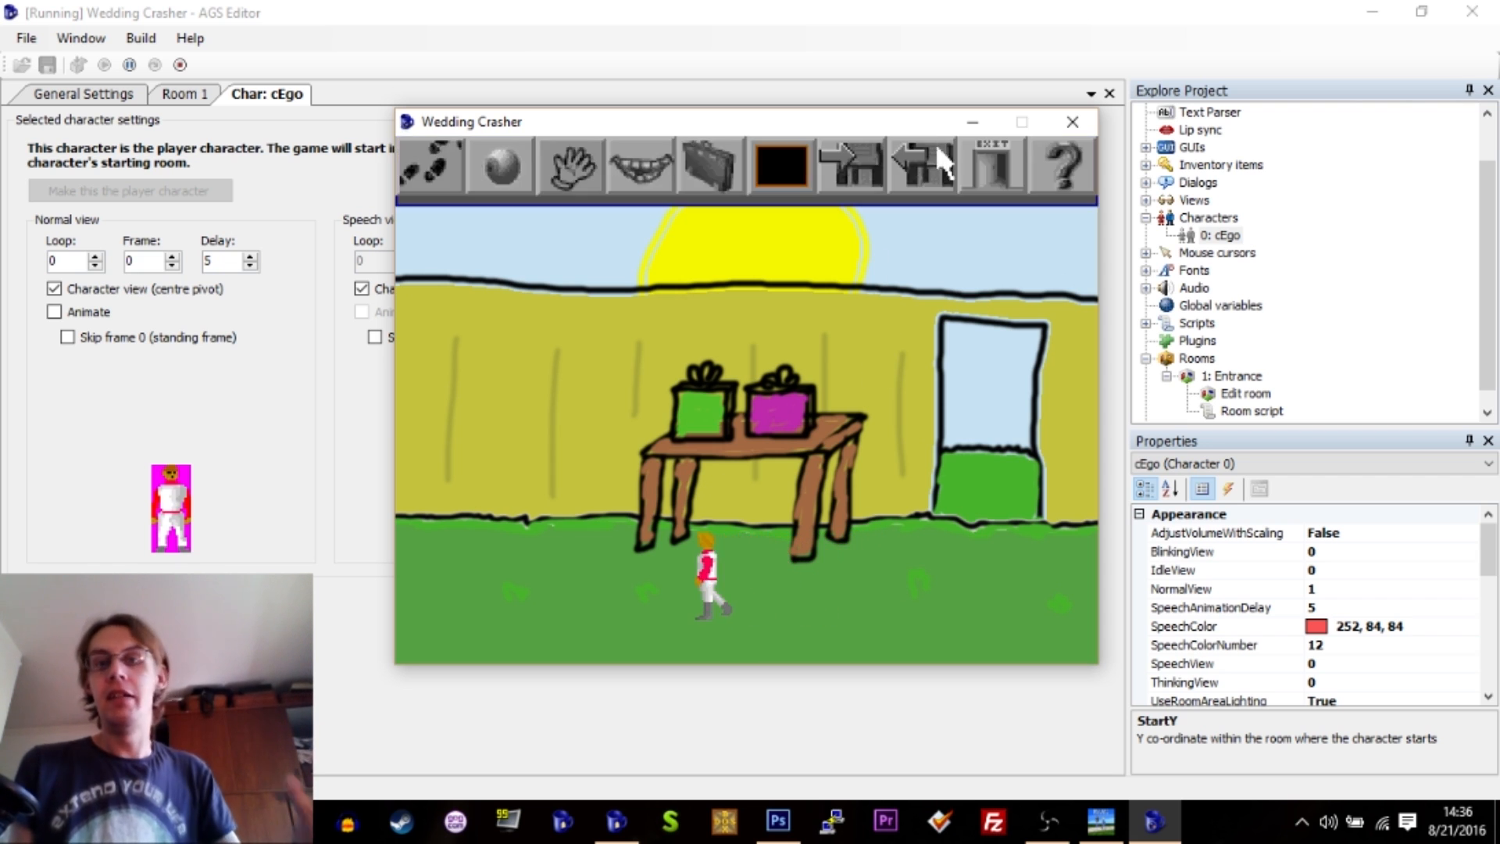
{"action": "left_click", "coordinate": [1000, 161]}
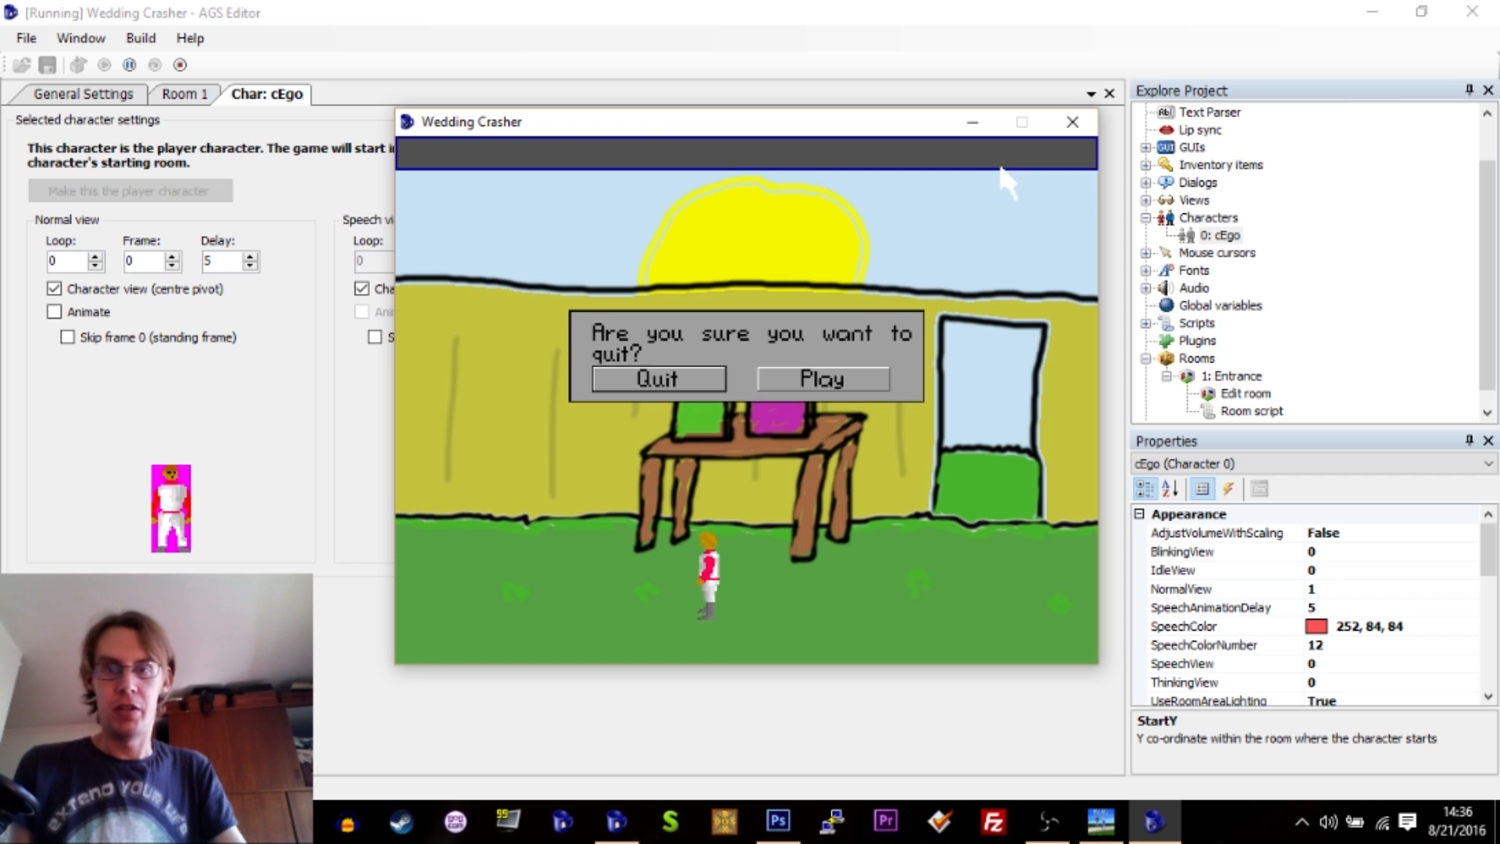
{"action": "left_click", "coordinate": [653, 376]}
Switch to Photoshop, add a new layer named CHaracter and move it above all other layers.
{"action": "left_click", "coordinate": [778, 821]}
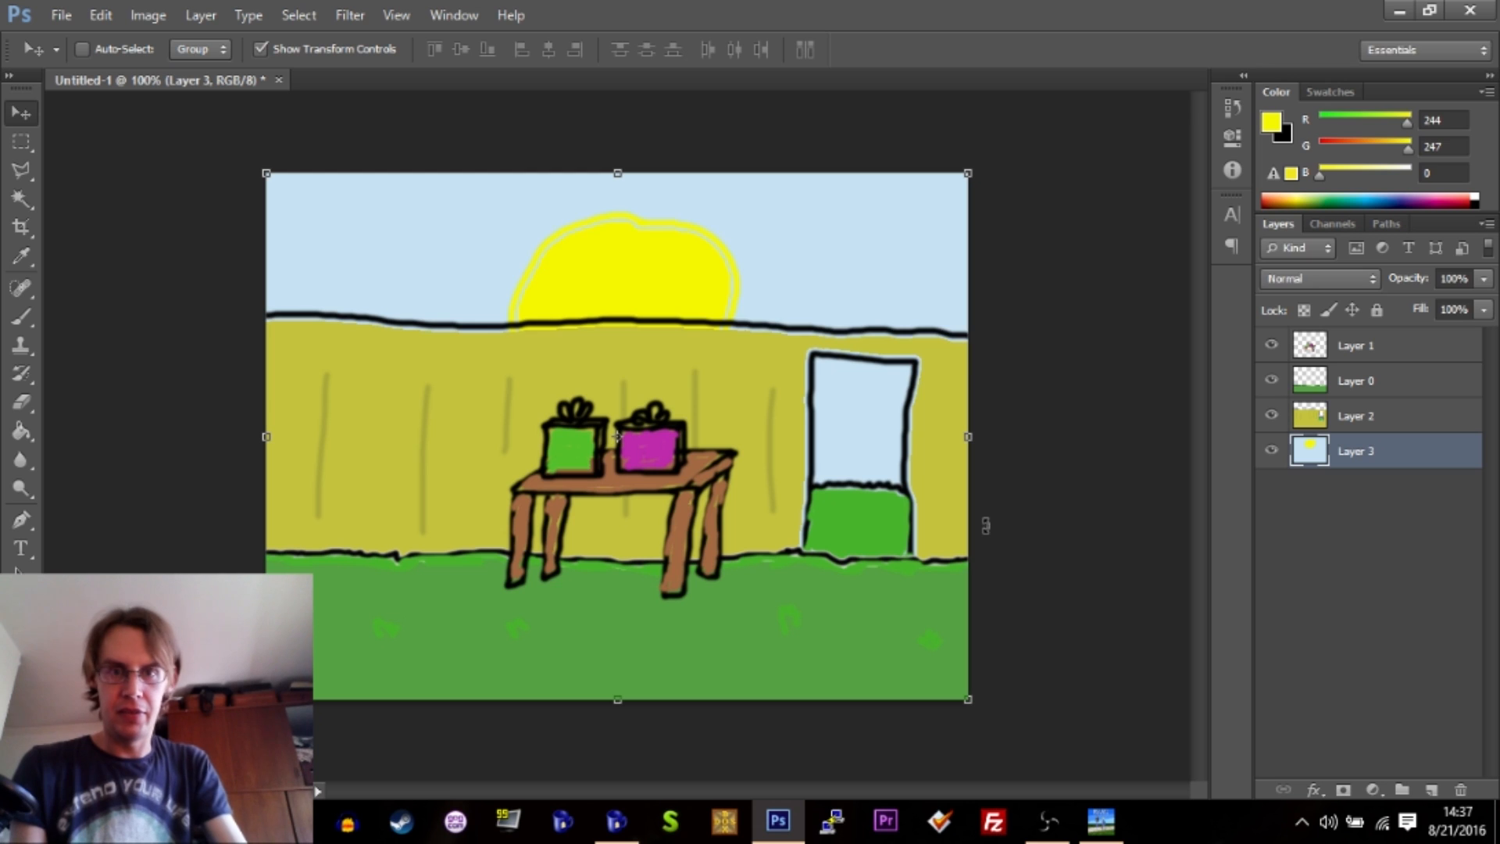
{"action": "key", "text": "ctrl+shift+n"}
{"action": "type", "text": "aracter"}
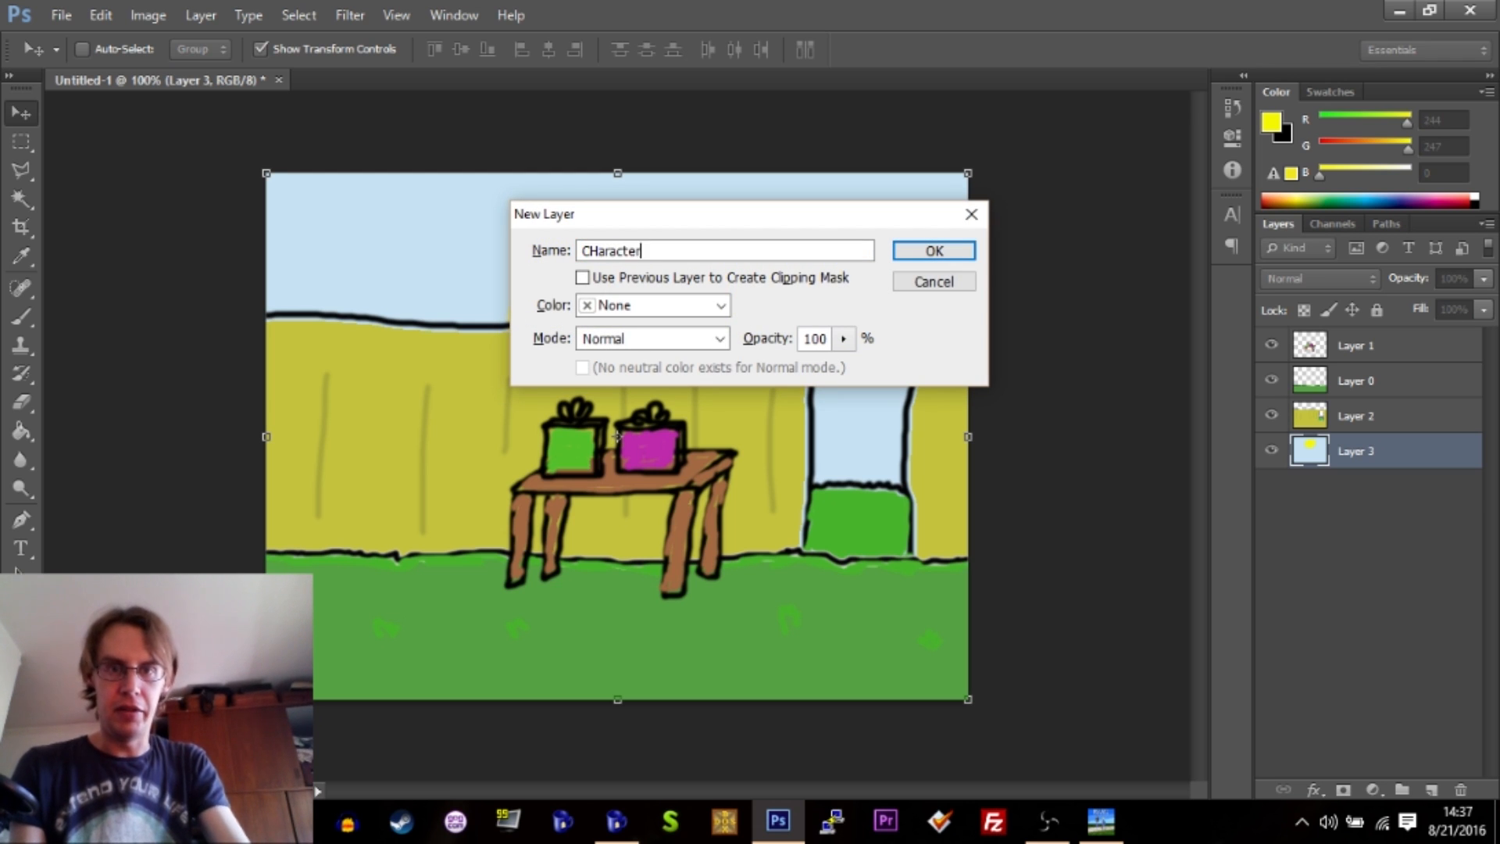
{"action": "key", "text": "Return"}
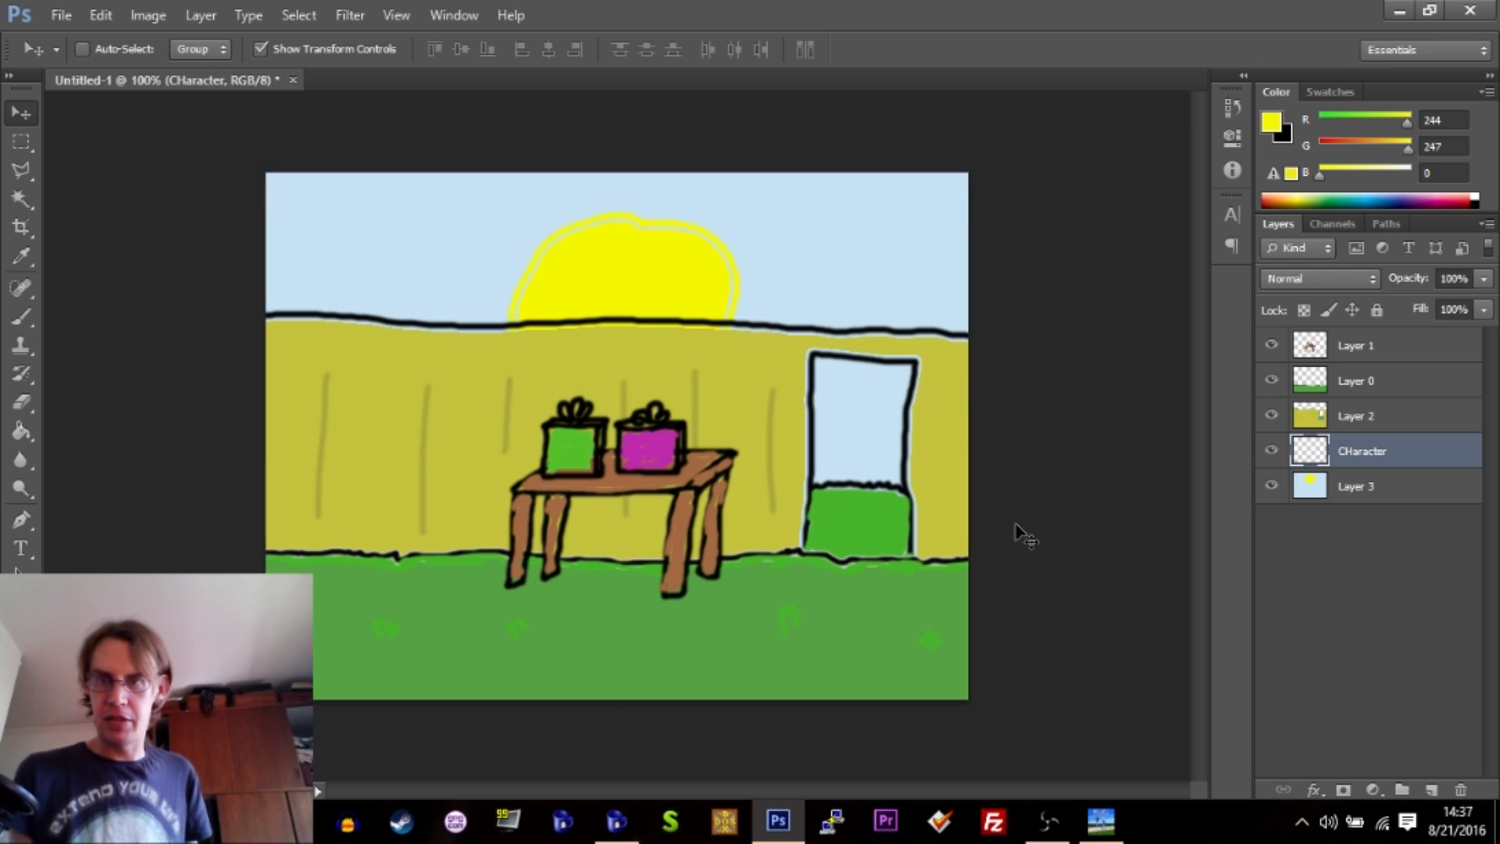
{"action": "left_click_drag", "start_coordinate": [1351, 450], "coordinate": [1337, 338]}
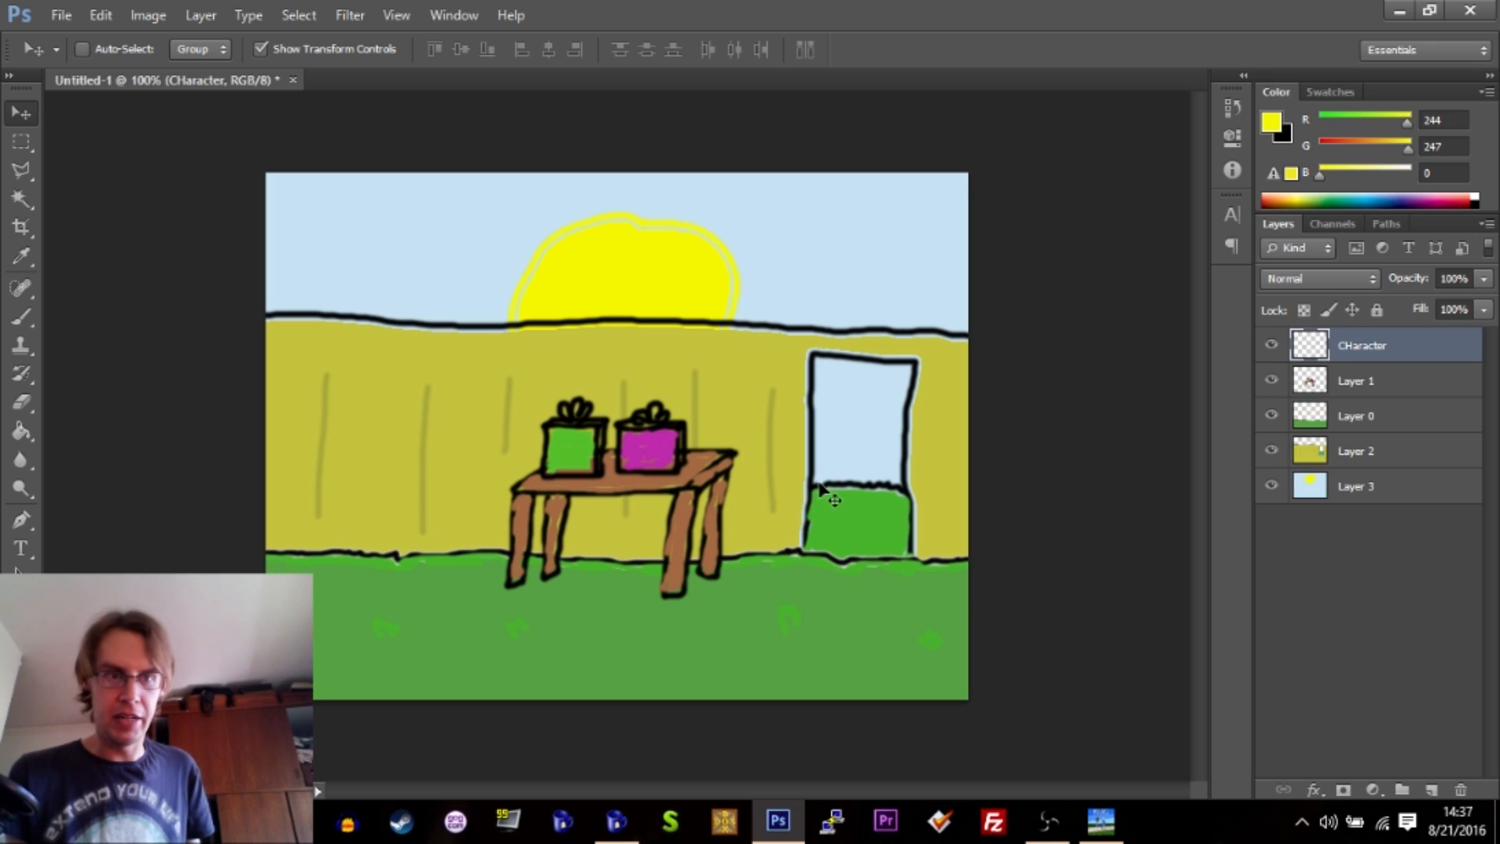
With a black 7 px brush, draw the character's head outline on the wall left of the table, with messy hair, eye, nose and open mouth.
{"action": "key", "text": "x"}
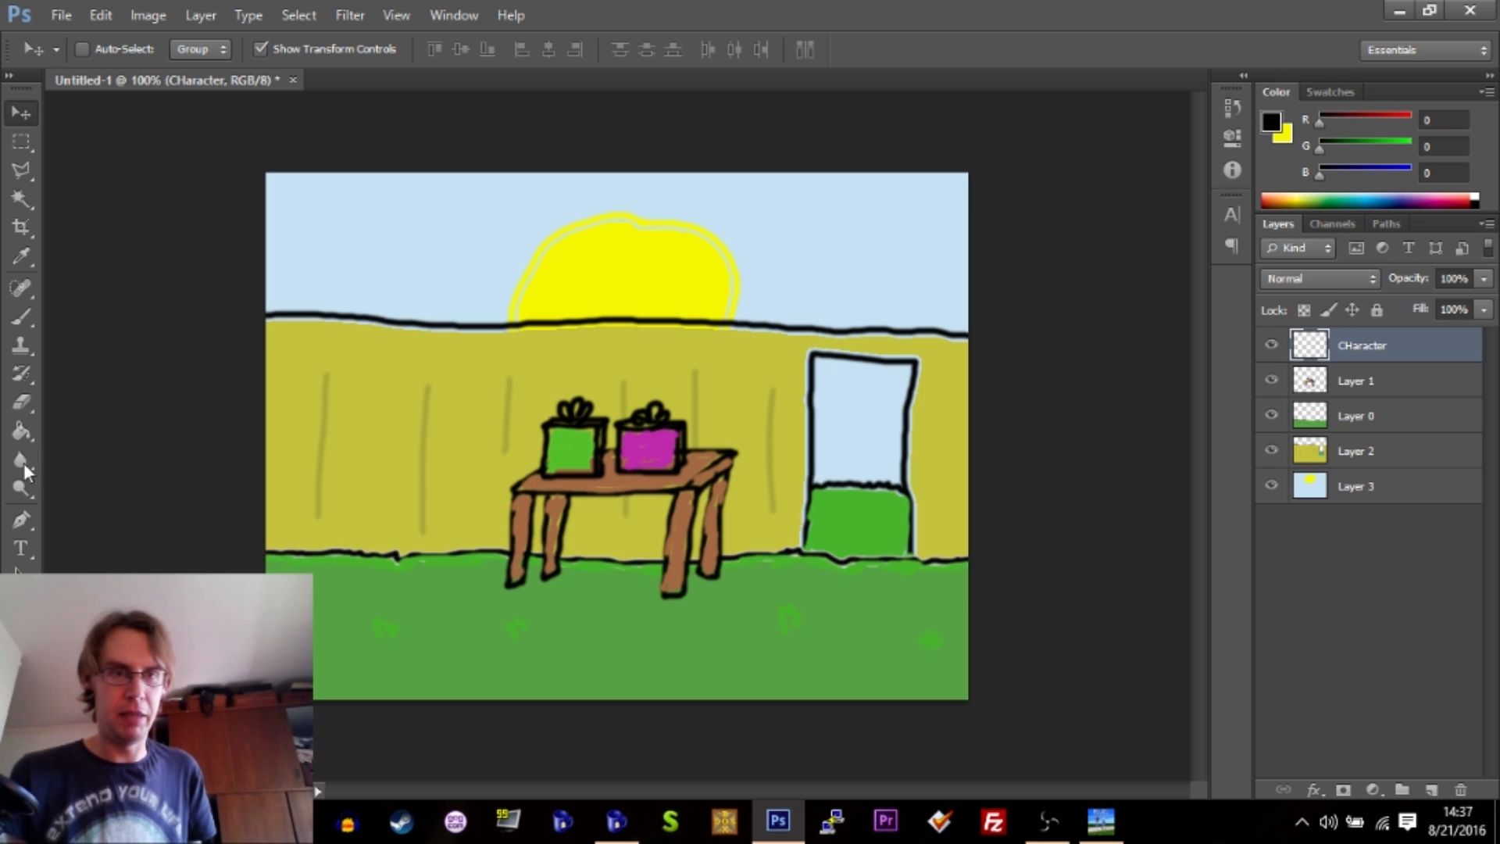
{"action": "left_click", "coordinate": [25, 325]}
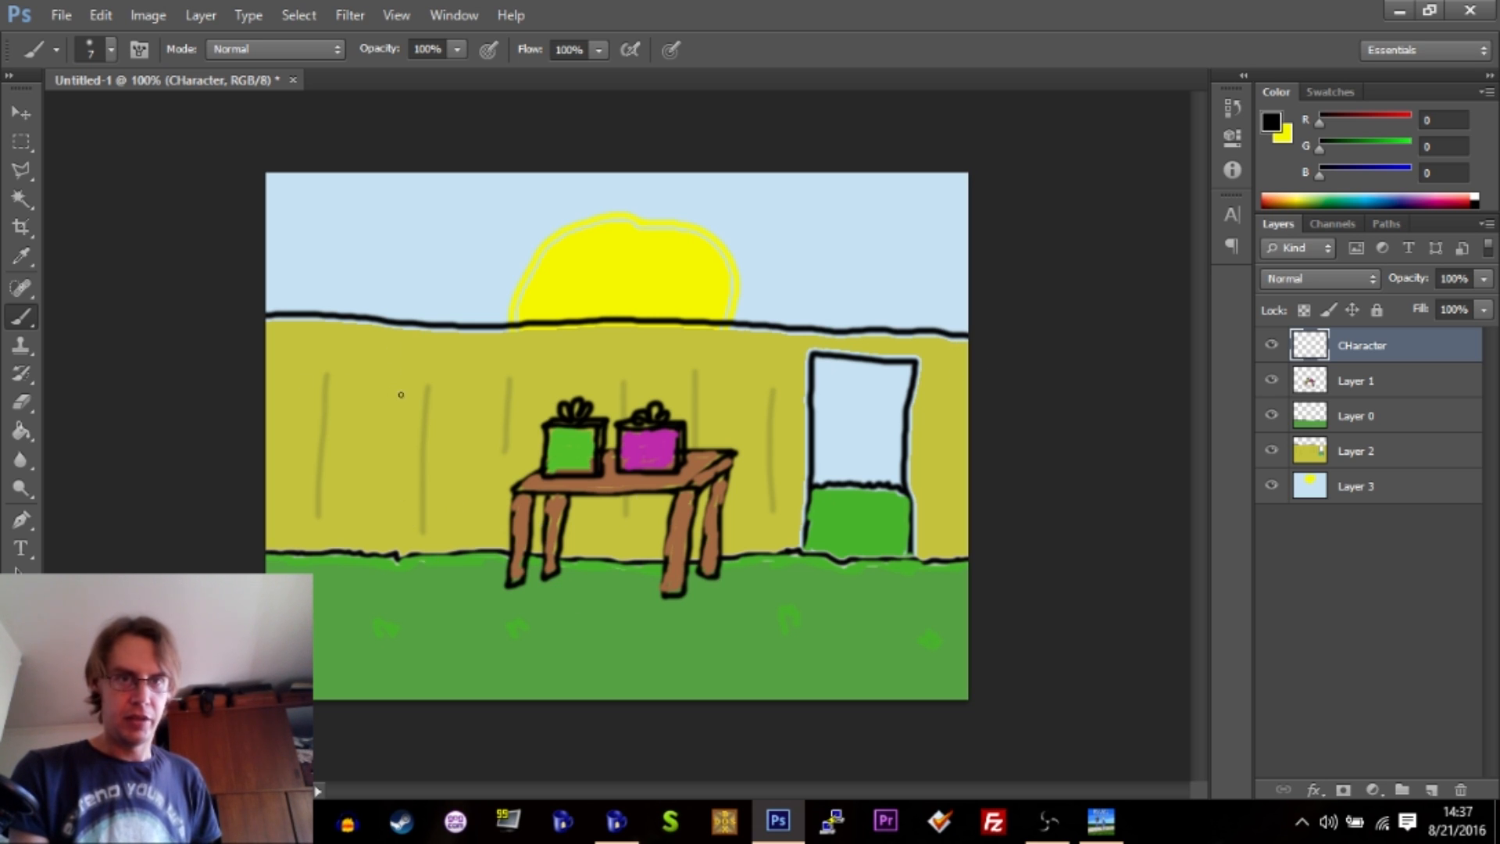
{"action": "mouse_move", "coordinate": [383, 386]}
{"action": "left_mouse_down"}
{"action": "mouse_move", "coordinate": [346, 411]}
{"action": "mouse_move", "coordinate": [388, 350]}
{"action": "mouse_move", "coordinate": [458, 361]}
{"action": "mouse_move", "coordinate": [397, 382]}
{"action": "left_mouse_up"}
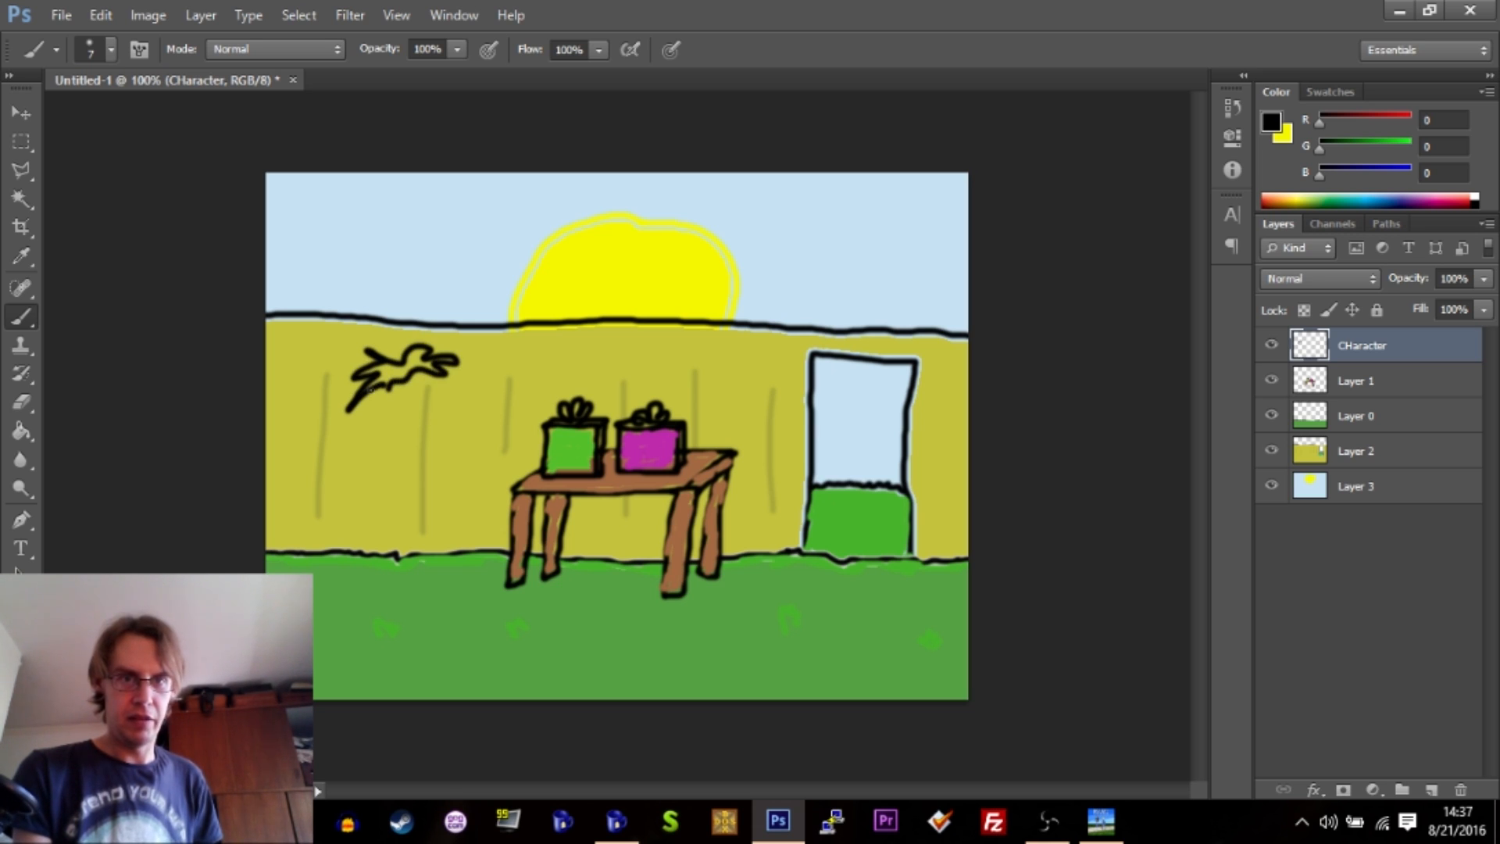
{"action": "mouse_move", "coordinate": [416, 369]}
{"action": "left_mouse_down"}
{"action": "mouse_move", "coordinate": [398, 475]}
{"action": "mouse_move", "coordinate": [372, 417]}
{"action": "mouse_move", "coordinate": [421, 411]}
{"action": "left_mouse_up"}
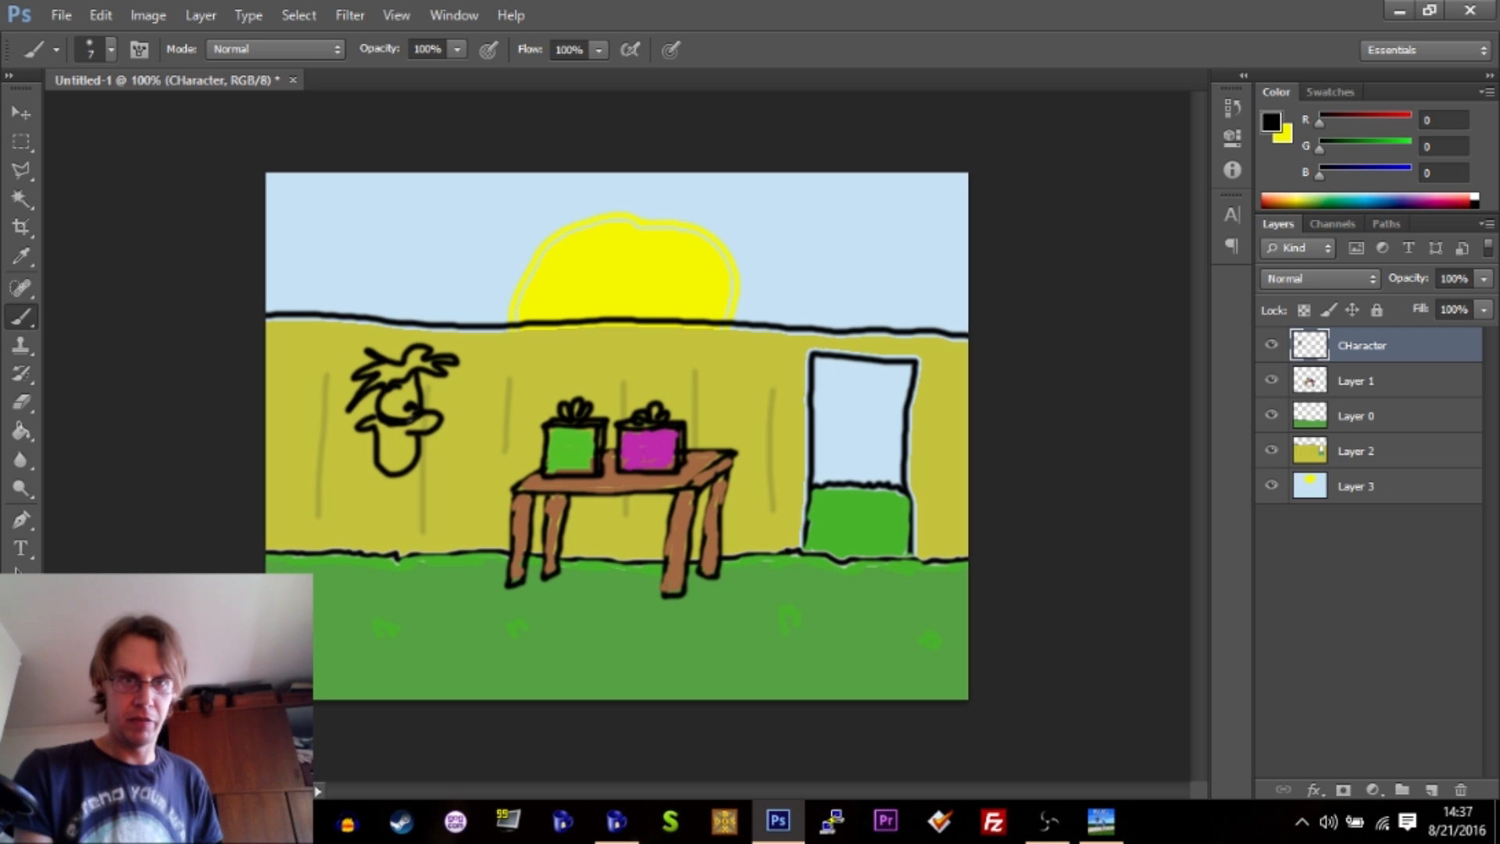
{"action": "left_click_drag", "start_coordinate": [389, 433], "coordinate": [408, 432]}
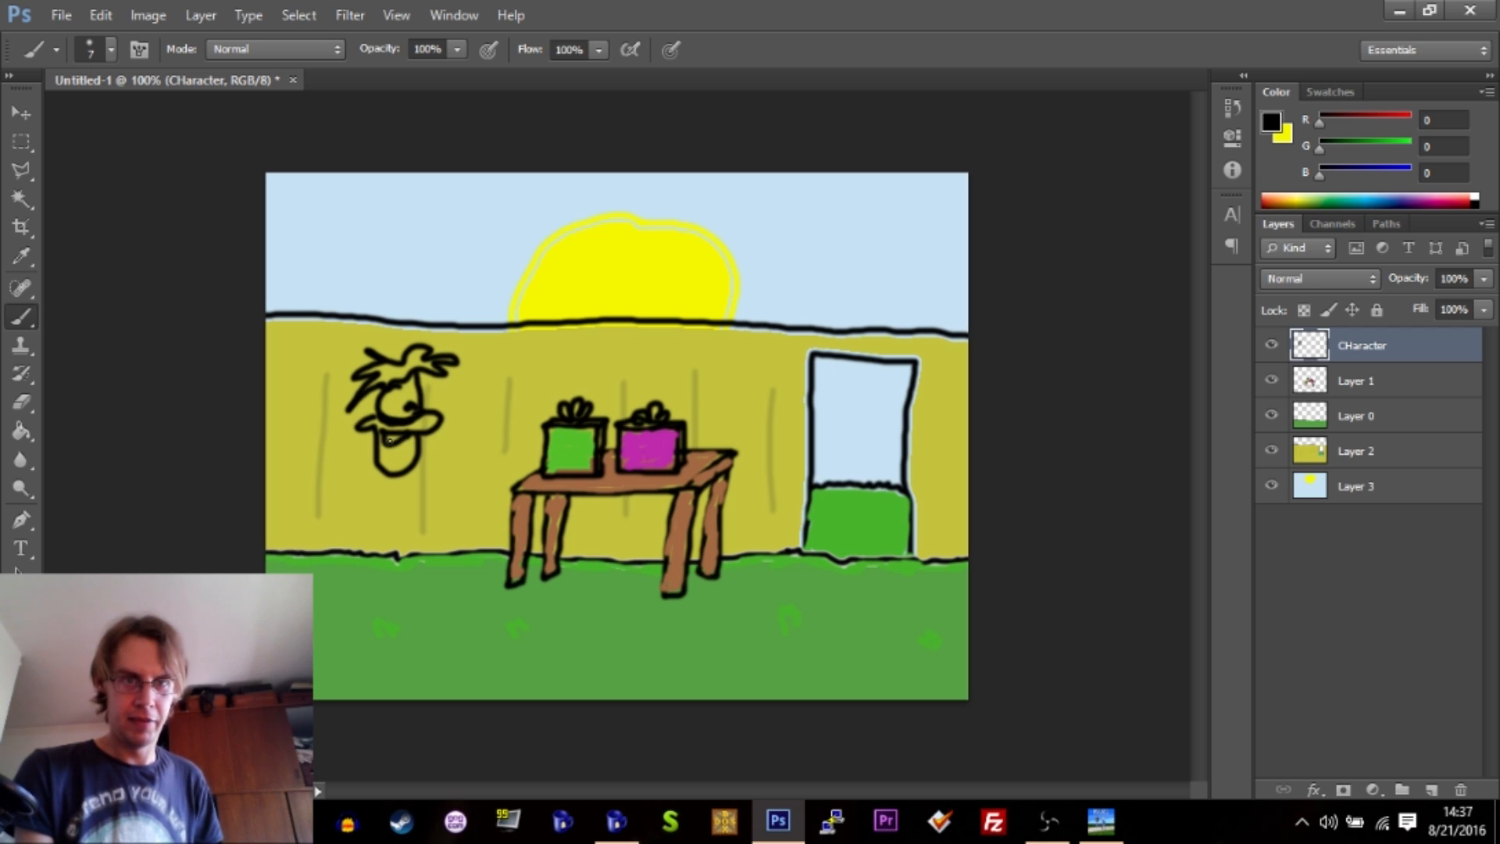
Draw the character's narrow torso with bent arm and hand beneath the head, plus a leg and shoe standing on the grass.
{"action": "mouse_move", "coordinate": [399, 493]}
{"action": "left_mouse_down"}
{"action": "mouse_move", "coordinate": [418, 545]}
{"action": "mouse_move", "coordinate": [383, 565]}
{"action": "mouse_move", "coordinate": [385, 509]}
{"action": "left_mouse_up"}
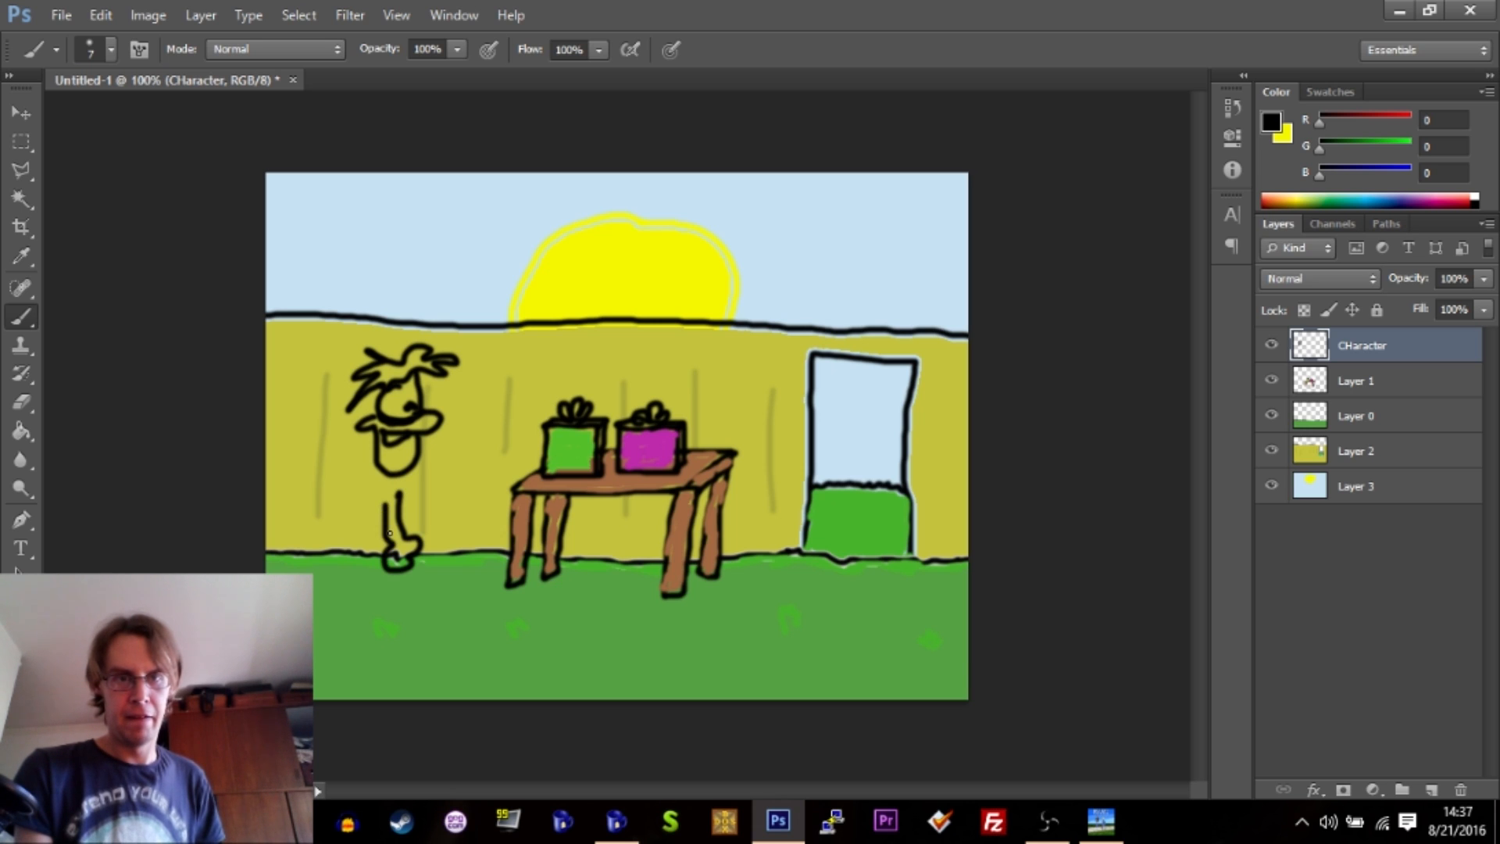
{"action": "mouse_move", "coordinate": [407, 473]}
{"action": "left_mouse_down"}
{"action": "mouse_move", "coordinate": [425, 494]}
{"action": "mouse_move", "coordinate": [384, 520]}
{"action": "left_mouse_up"}
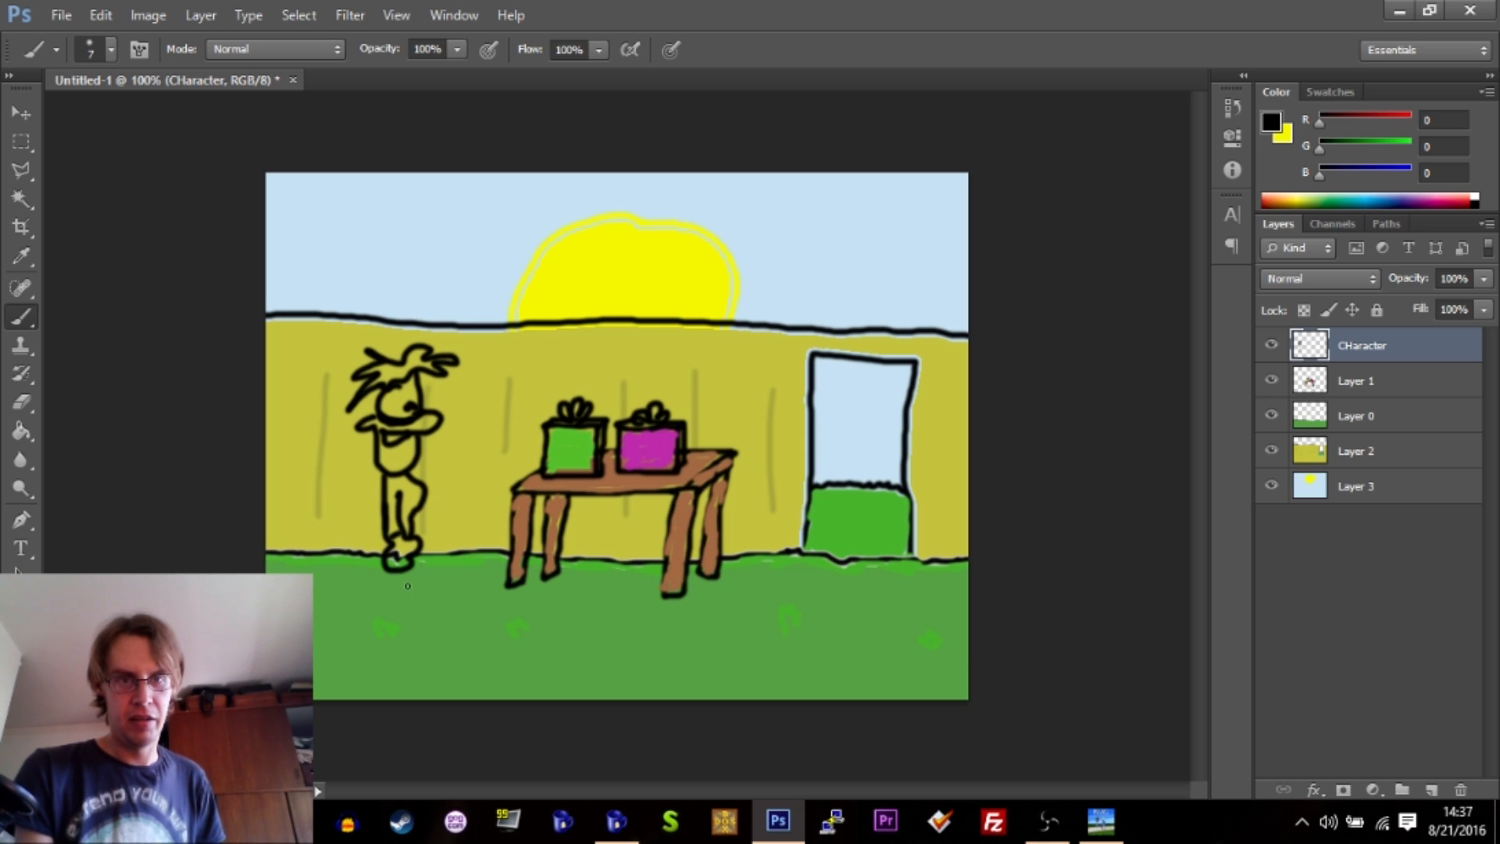
{"action": "mouse_move", "coordinate": [397, 566]}
{"action": "left_mouse_down"}
{"action": "mouse_move", "coordinate": [400, 625]}
{"action": "mouse_move", "coordinate": [410, 571]}
{"action": "mouse_move", "coordinate": [394, 636]}
{"action": "left_mouse_up"}
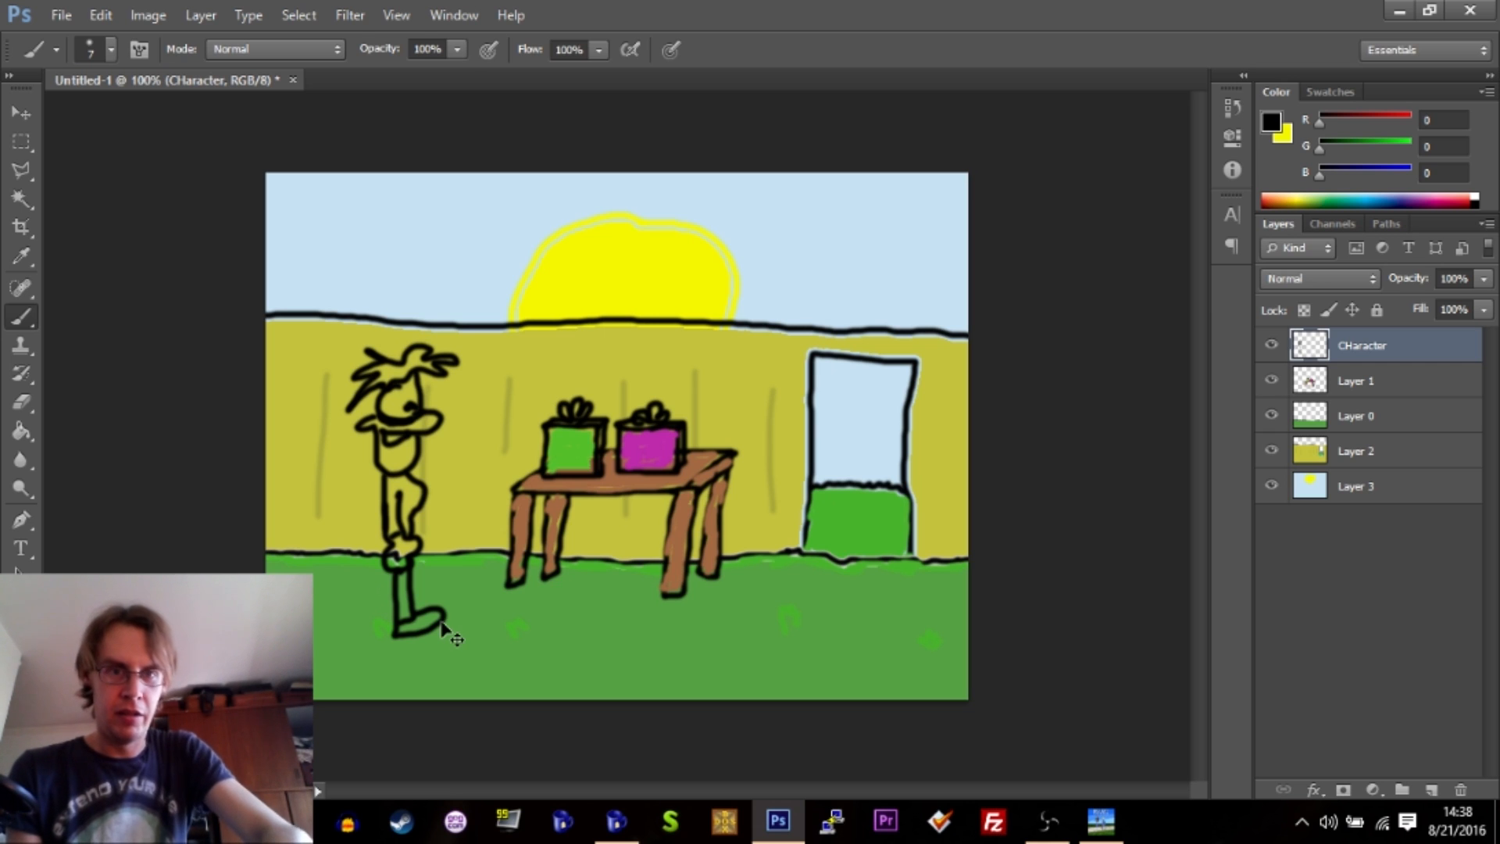
Rotate the drawn character clockwise by about 1.18 degrees with Free Transform.
{"action": "key", "text": "ctrl+t"}
{"action": "left_click_drag", "start_coordinate": [486, 617], "coordinate": [490, 629]}
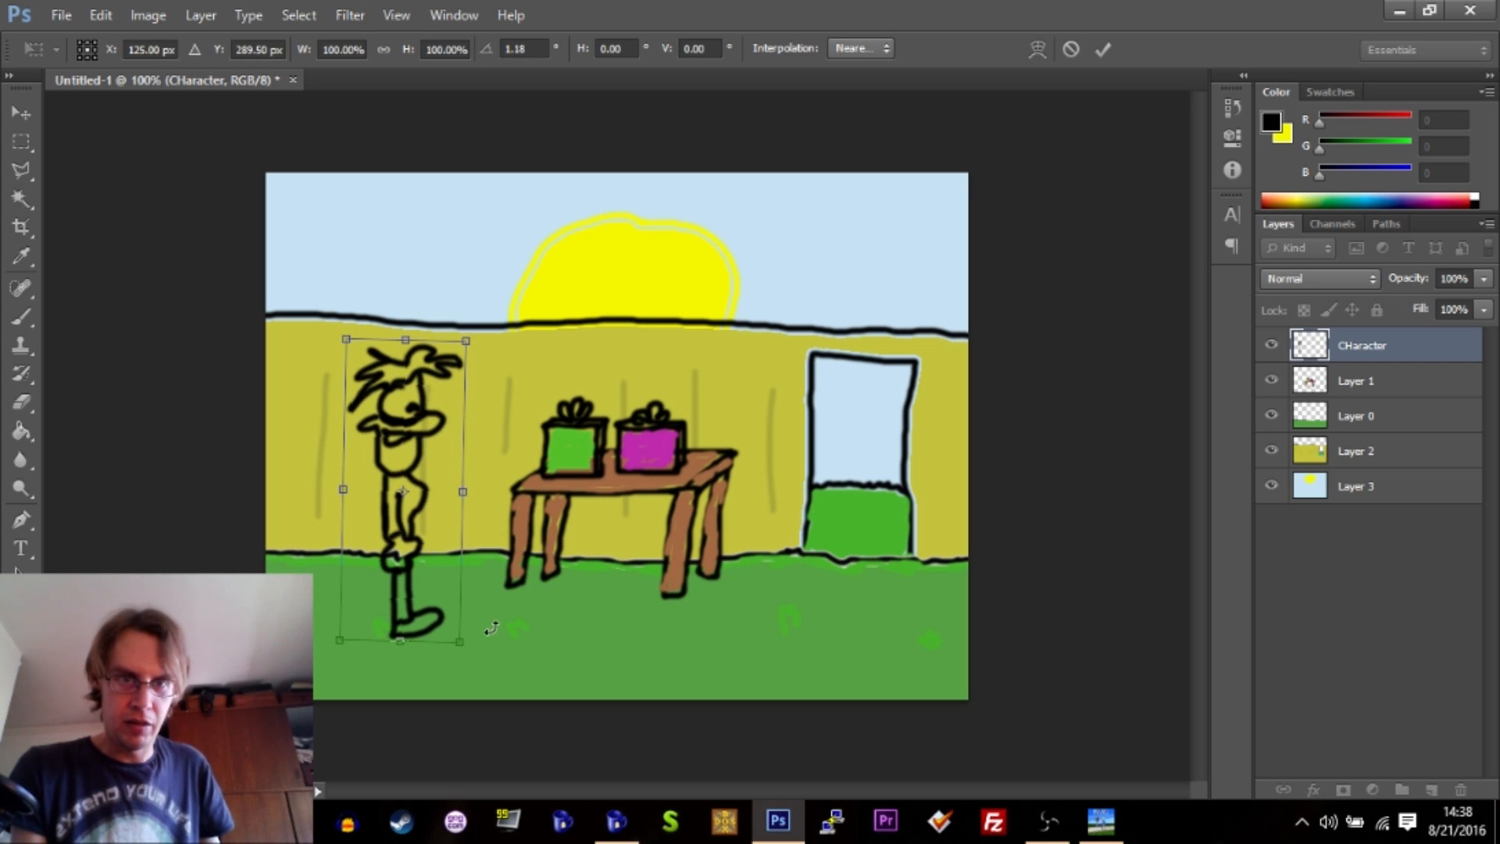
{"action": "key", "text": "Return"}
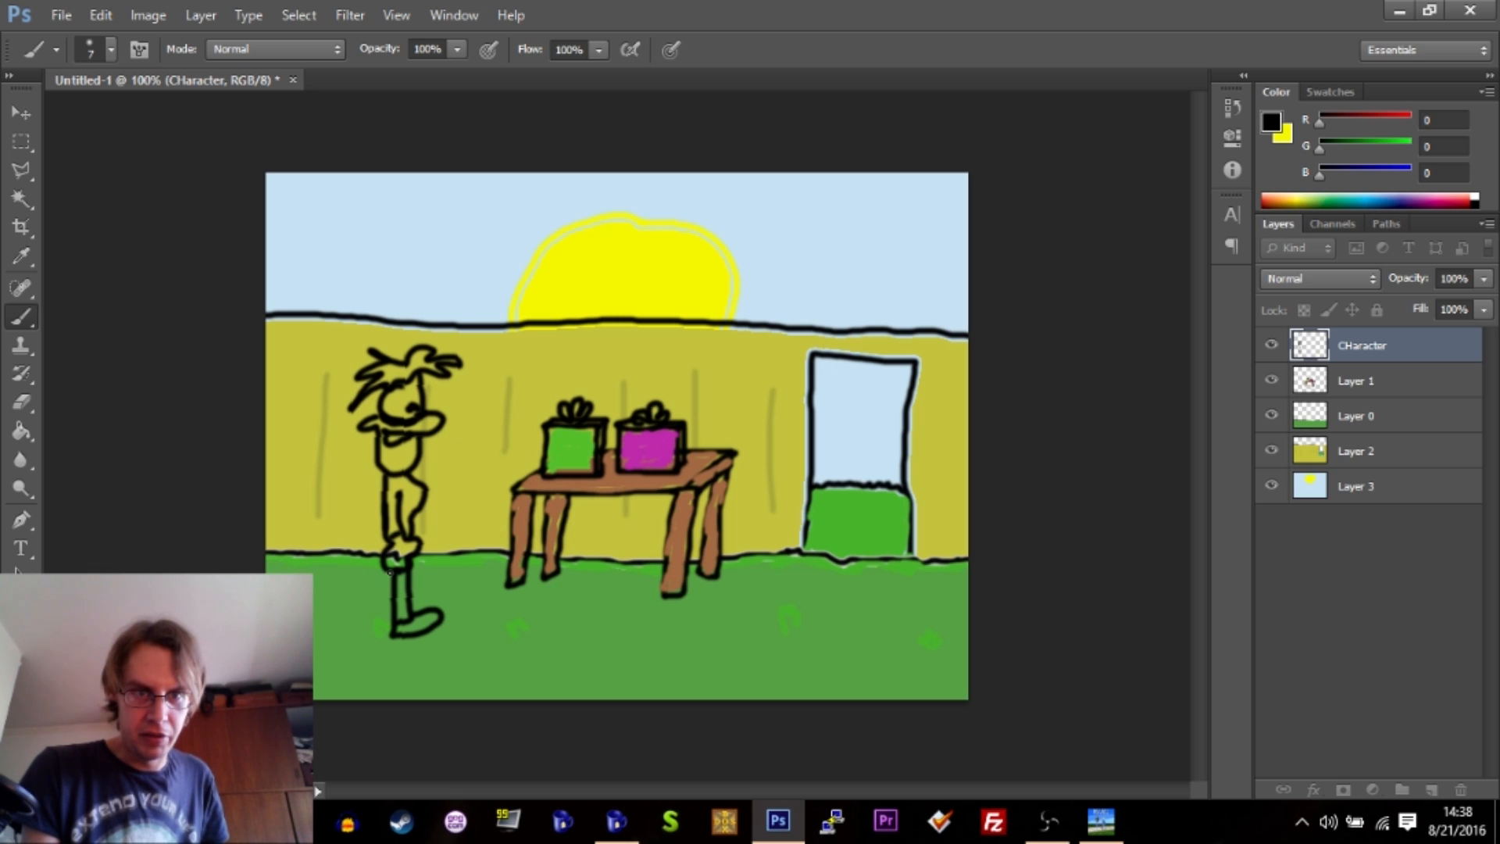
{"action": "left_click_drag", "start_coordinate": [383, 593], "coordinate": [383, 625]}
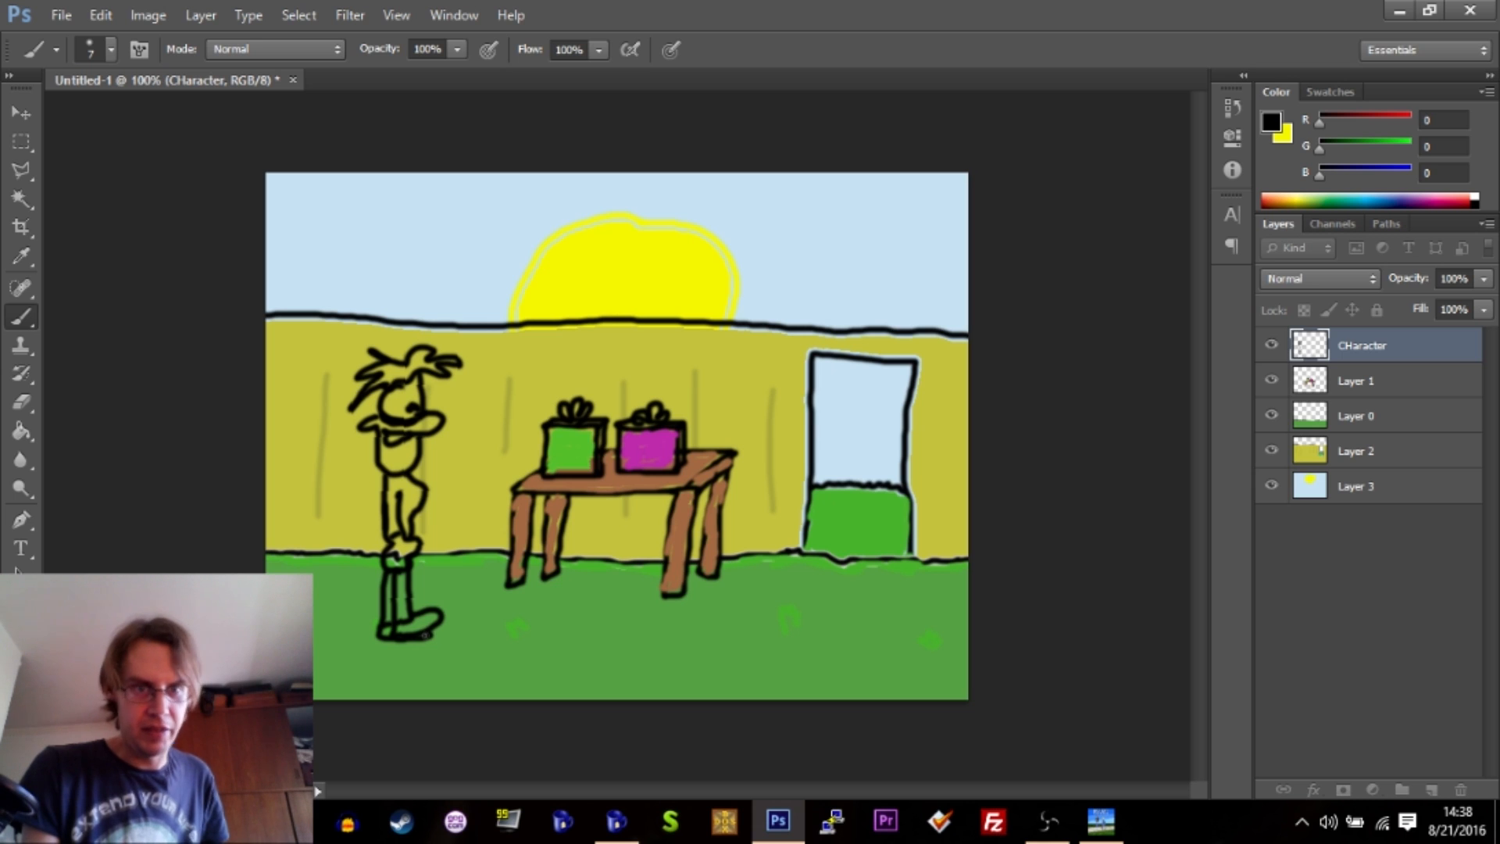
{"action": "left_click", "coordinate": [1232, 108]}
{"action": "left_click", "coordinate": [1098, 419]}
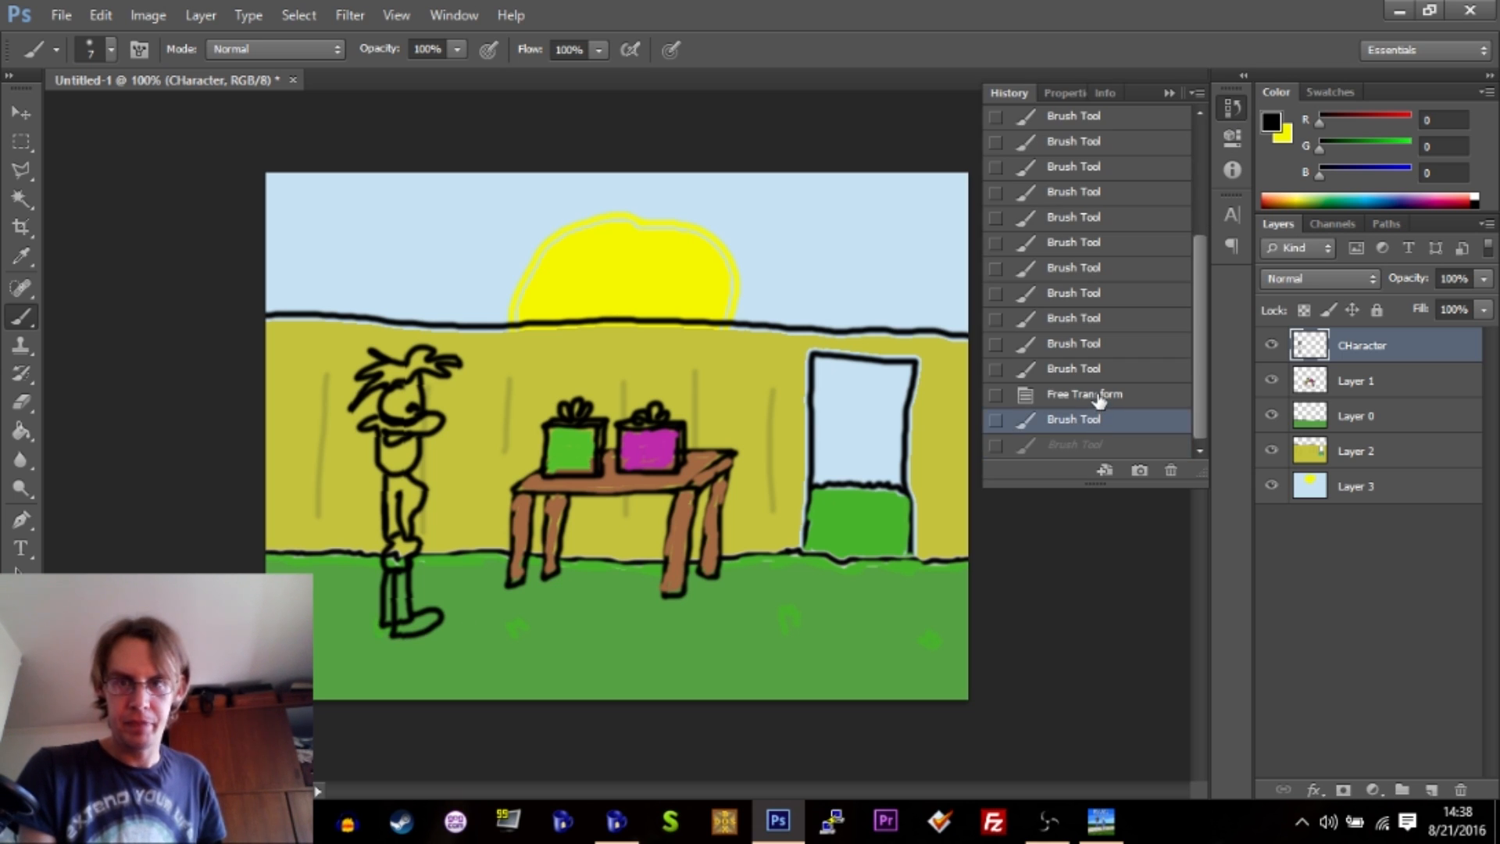
{"action": "left_click", "coordinate": [1098, 395]}
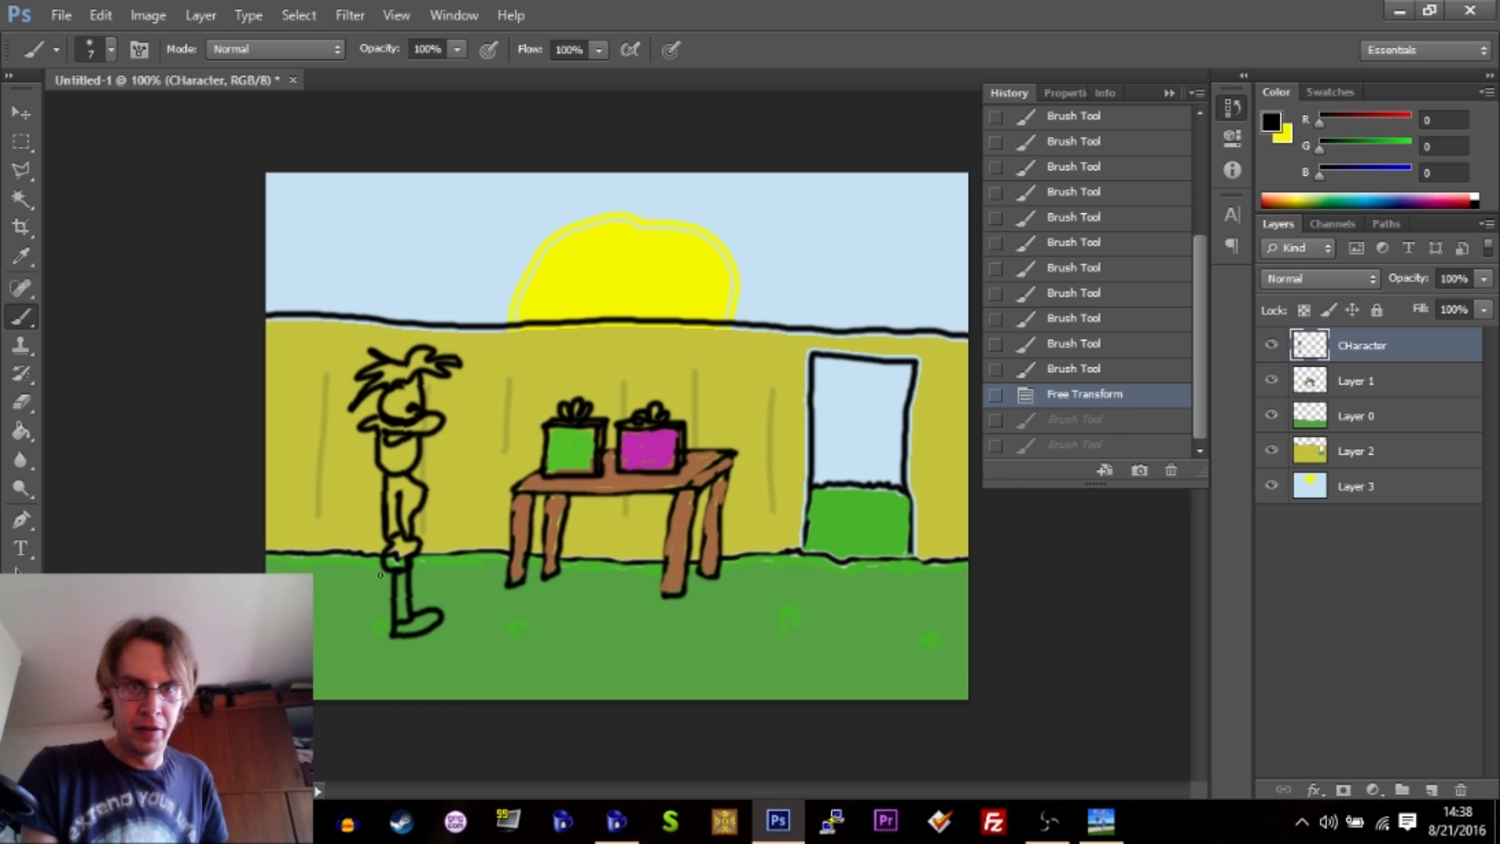
Draw the character's second leg in black just behind the first one.
{"action": "left_click_drag", "start_coordinate": [383, 621], "coordinate": [394, 631]}
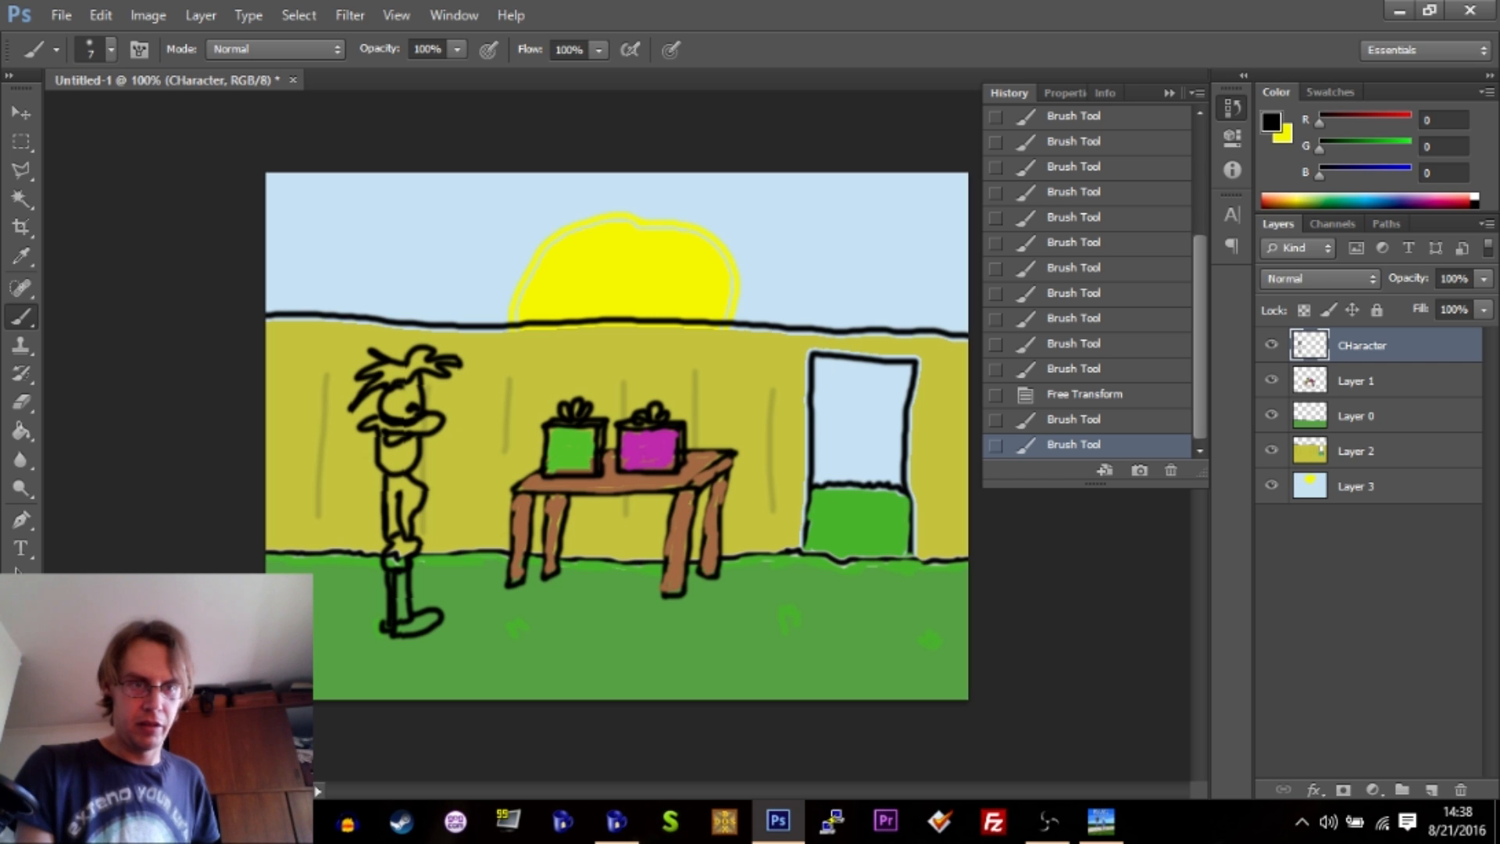
Paint the character's nose, chin and hand in a pale yellow skin tone.
{"action": "key", "text": "x"}
{"action": "left_click", "coordinate": [1271, 122]}
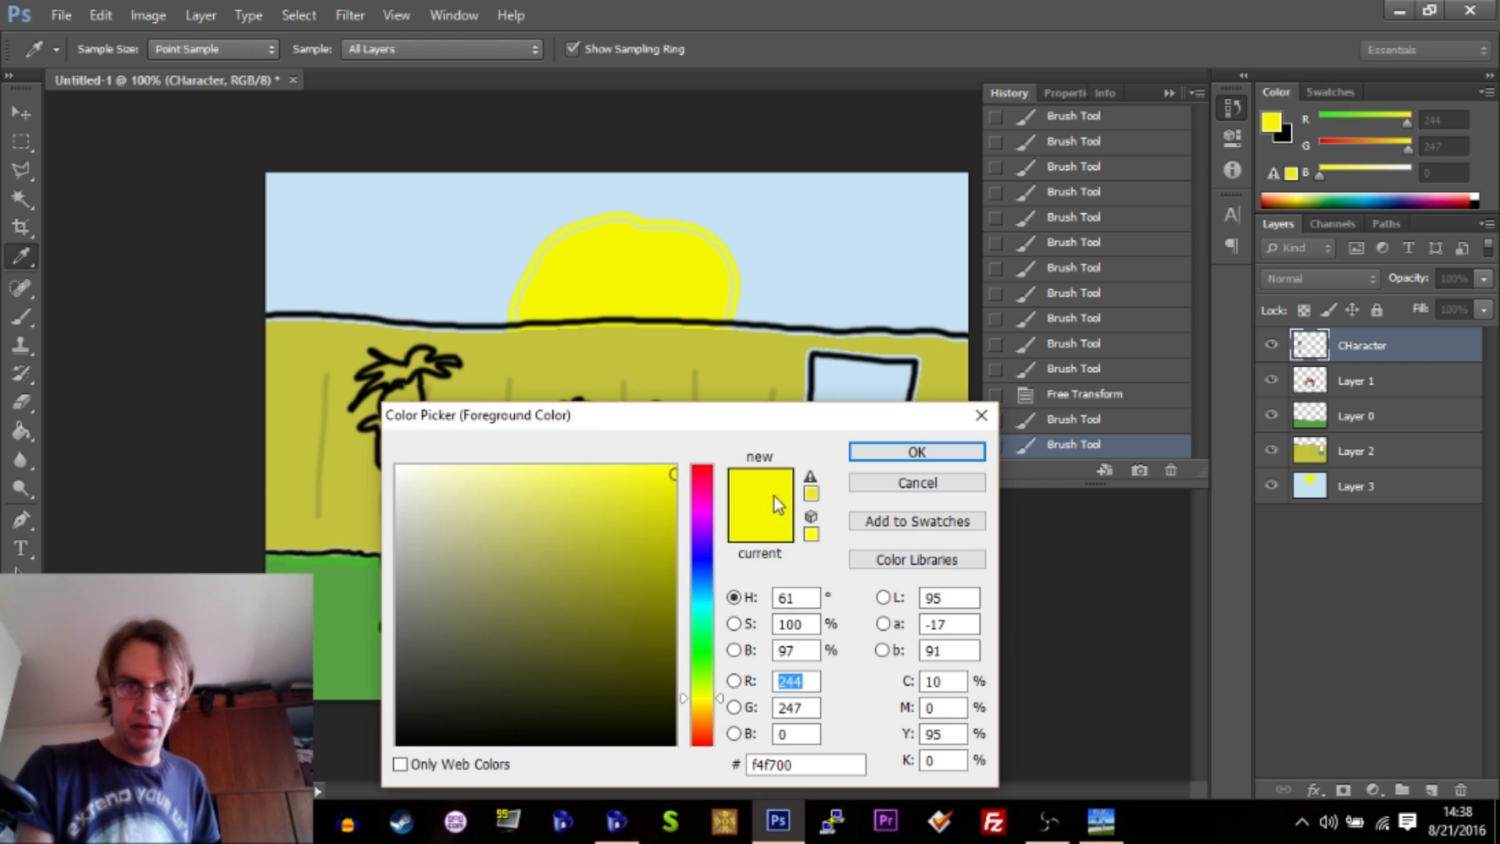
{"action": "left_click", "coordinate": [701, 705]}
{"action": "left_click", "coordinate": [550, 487]}
{"action": "left_click", "coordinate": [917, 452]}
{"action": "left_click_drag", "start_coordinate": [433, 421], "coordinate": [407, 427]}
{"action": "left_click_drag", "start_coordinate": [407, 426], "coordinate": [369, 426]}
{"action": "left_click_drag", "start_coordinate": [383, 436], "coordinate": [389, 439]}
{"action": "left_click_drag", "start_coordinate": [383, 442], "coordinate": [413, 458]}
{"action": "left_click_drag", "start_coordinate": [395, 547], "coordinate": [415, 545]}
Retouch the black line around the character's nose and paint the eye white.
{"action": "key", "text": "x"}
{"action": "left_click_drag", "start_coordinate": [382, 428], "coordinate": [404, 424]}
{"action": "left_click", "coordinate": [916, 452]}
{"action": "left_click", "coordinate": [396, 402]}
Paint the character's shirt orange-red and the trouser leg blue.
{"action": "left_click", "coordinate": [1271, 122]}
{"action": "left_click", "coordinate": [917, 452]}
{"action": "left_click", "coordinate": [392, 511]}
{"action": "left_click", "coordinate": [1271, 122]}
{"action": "mouse_move", "coordinate": [393, 516]}
{"action": "left_mouse_down"}
{"action": "mouse_move", "coordinate": [403, 616]}
{"action": "mouse_move", "coordinate": [436, 617]}
{"action": "left_mouse_up"}
{"action": "left_click", "coordinate": [917, 451]}
Paint the character's shoe olive brown, colour #736d36.
{"action": "left_click", "coordinate": [1271, 122]}
{"action": "left_click", "coordinate": [543, 619]}
{"action": "left_click", "coordinate": [917, 451]}
Fill the character's waist area just below the hand with black brush strokes.
{"action": "key", "text": "x"}
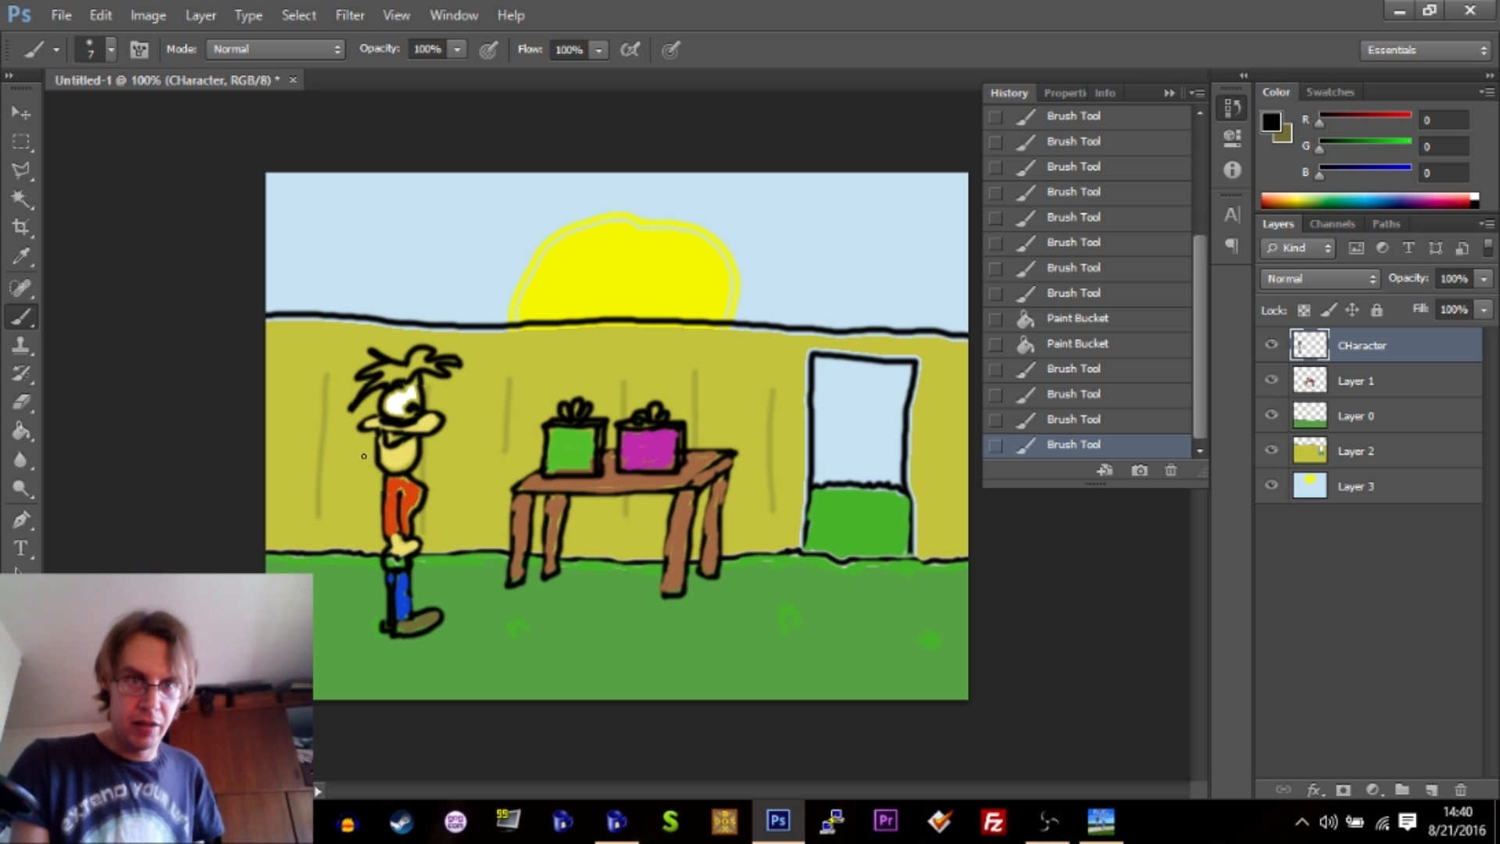
{"action": "left_click_drag", "start_coordinate": [372, 432], "coordinate": [378, 422]}
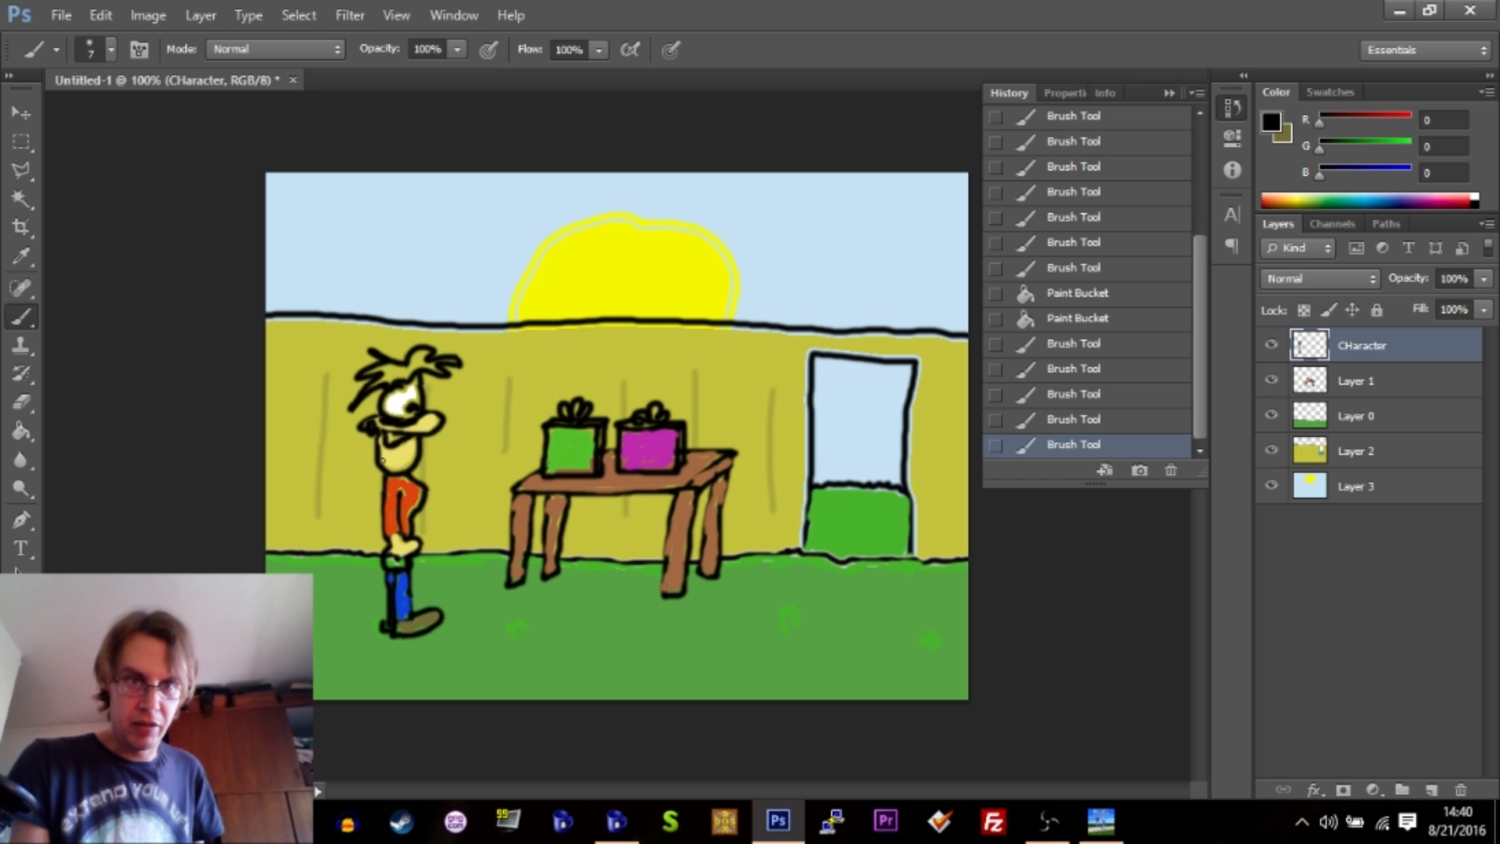
{"action": "key", "text": "ctrl+z"}
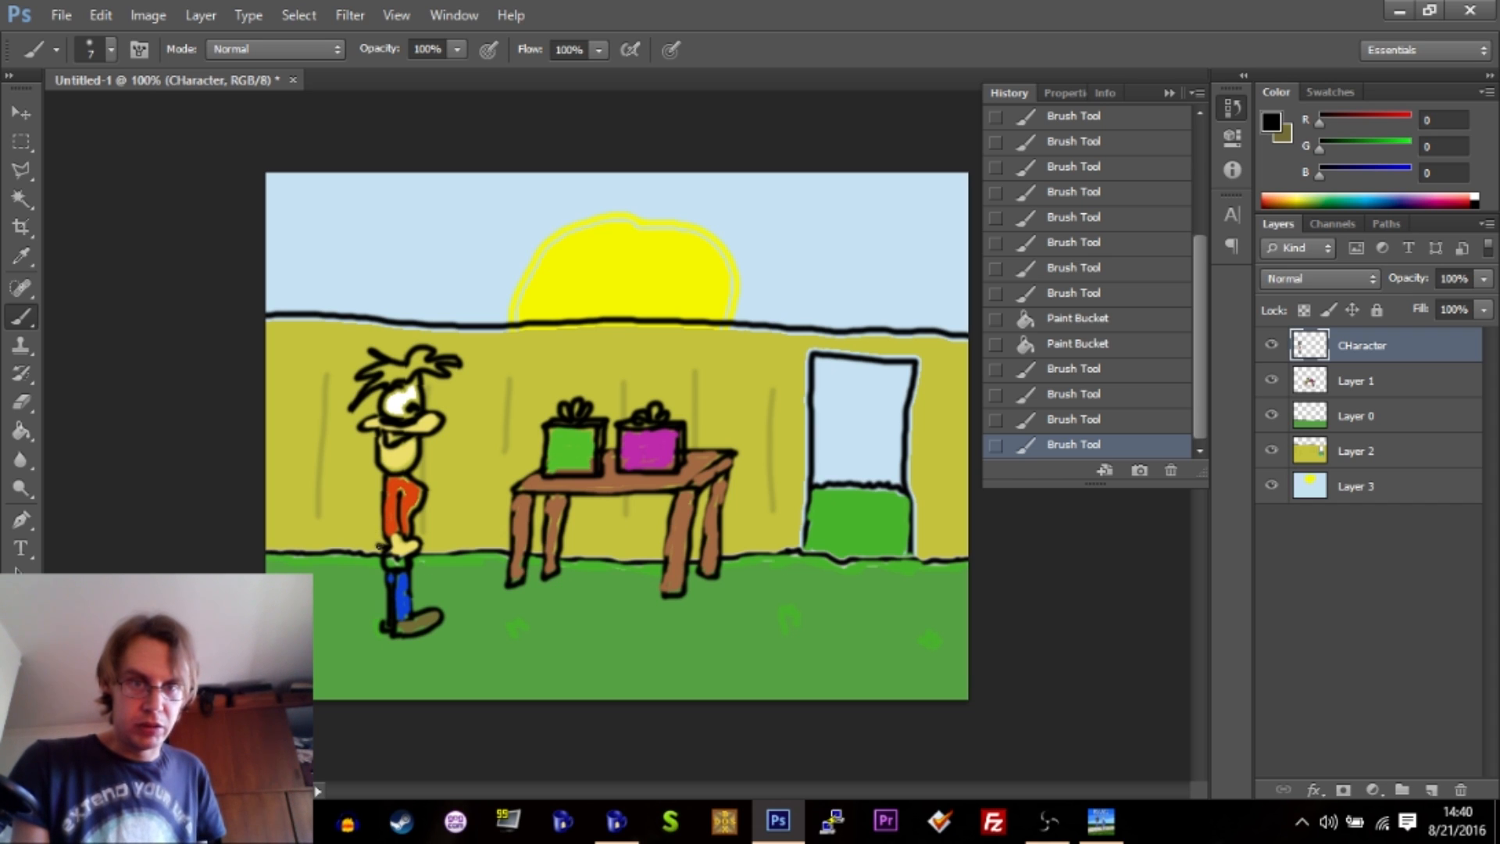
{"action": "left_click_drag", "start_coordinate": [414, 552], "coordinate": [392, 562]}
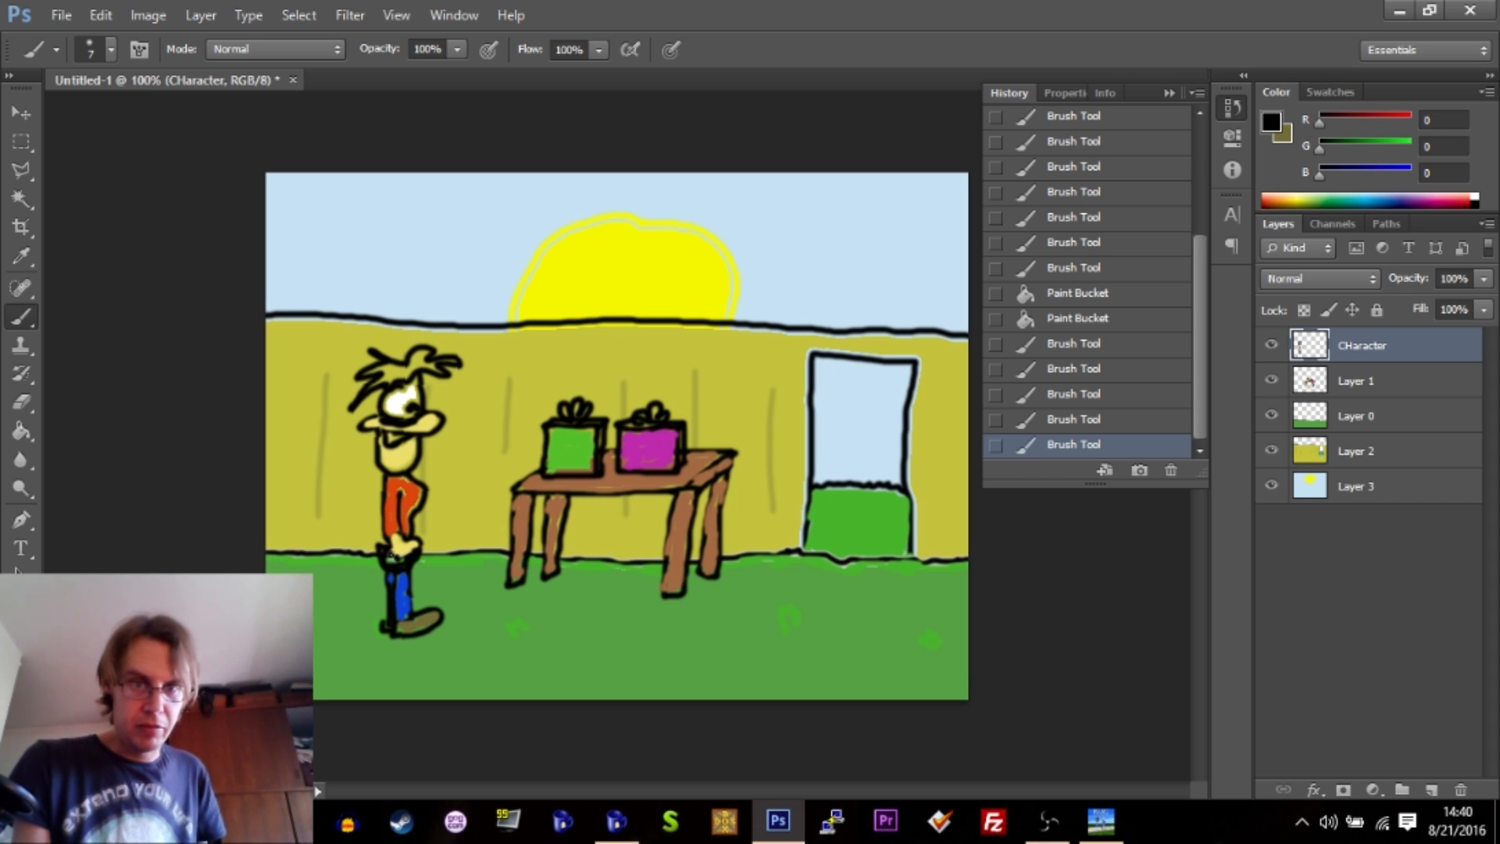
{"action": "left_click", "coordinate": [407, 625]}
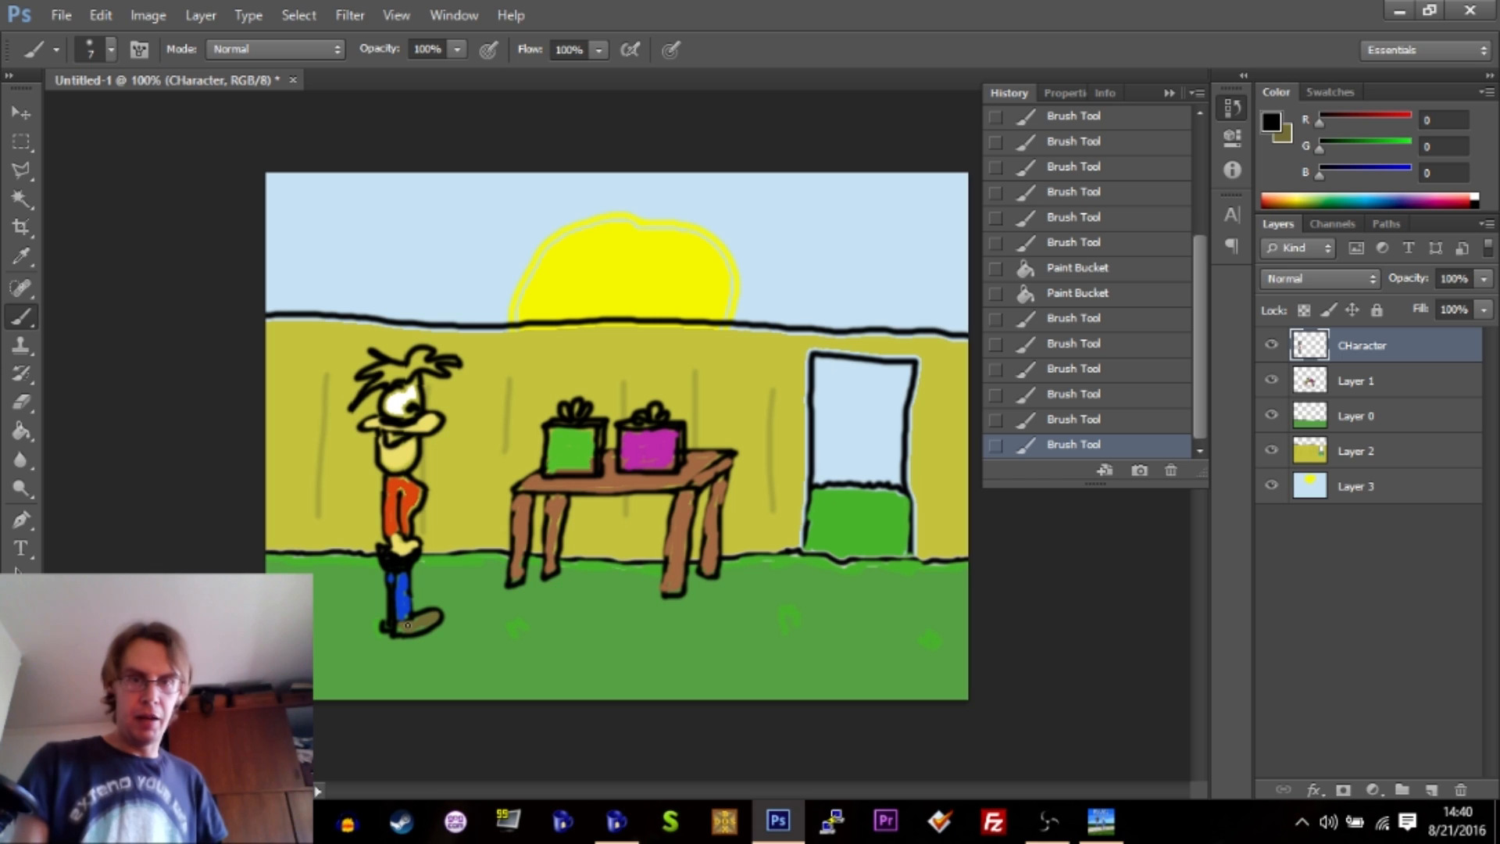
Select the whole character on the CHaracter layer with a rectangular marquee and copy it.
{"action": "left_click", "coordinate": [22, 143]}
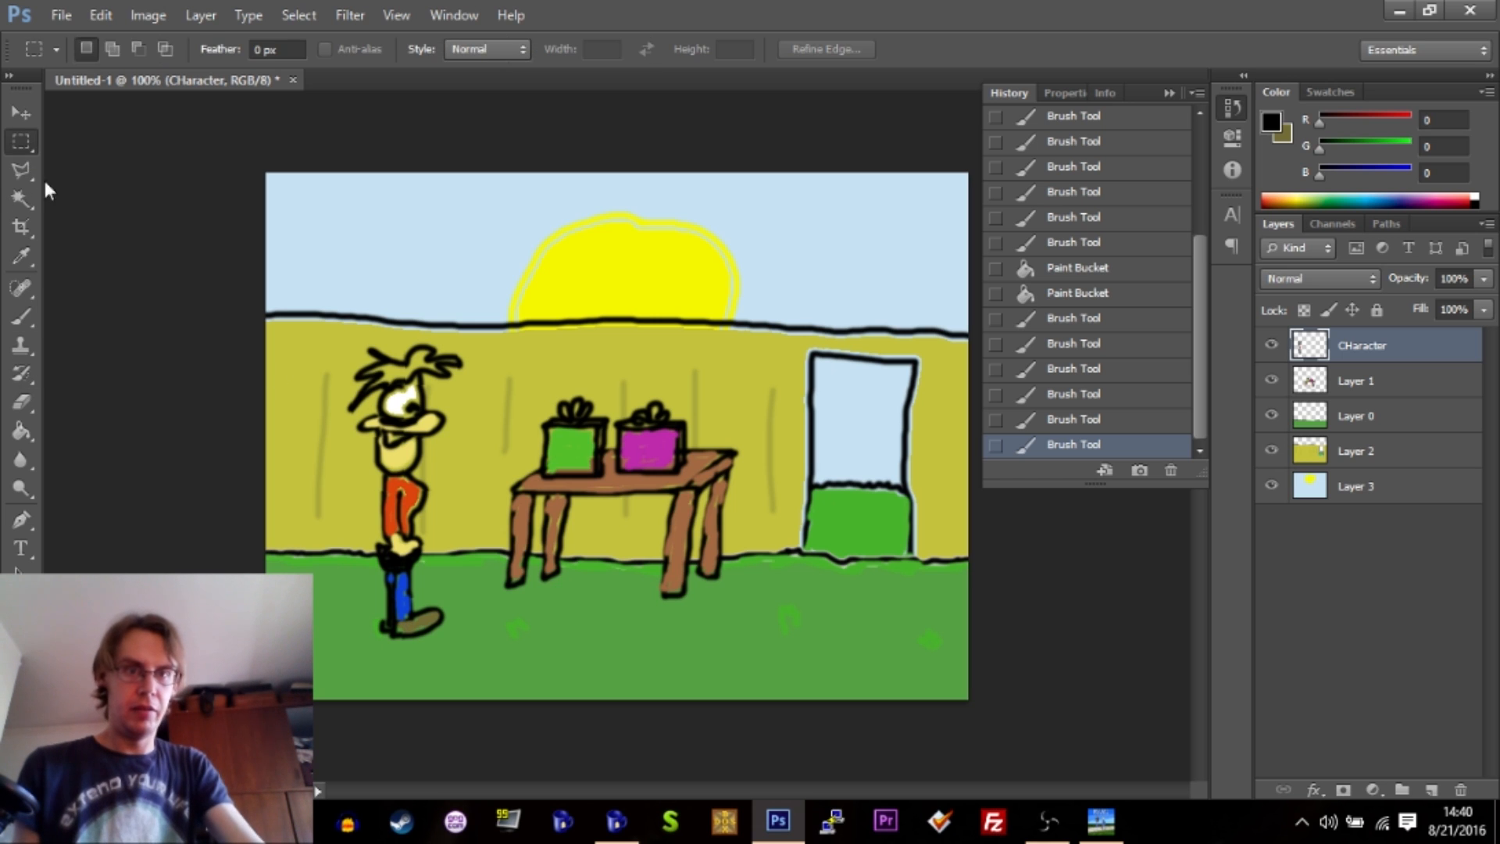
{"action": "left_click_drag", "start_coordinate": [341, 656], "coordinate": [485, 320]}
{"action": "key", "text": "ctrl+c"}
Create a new 111 x 274 px document with a transparent background and paste the character into it.
{"action": "key", "text": "ctrl+n"}
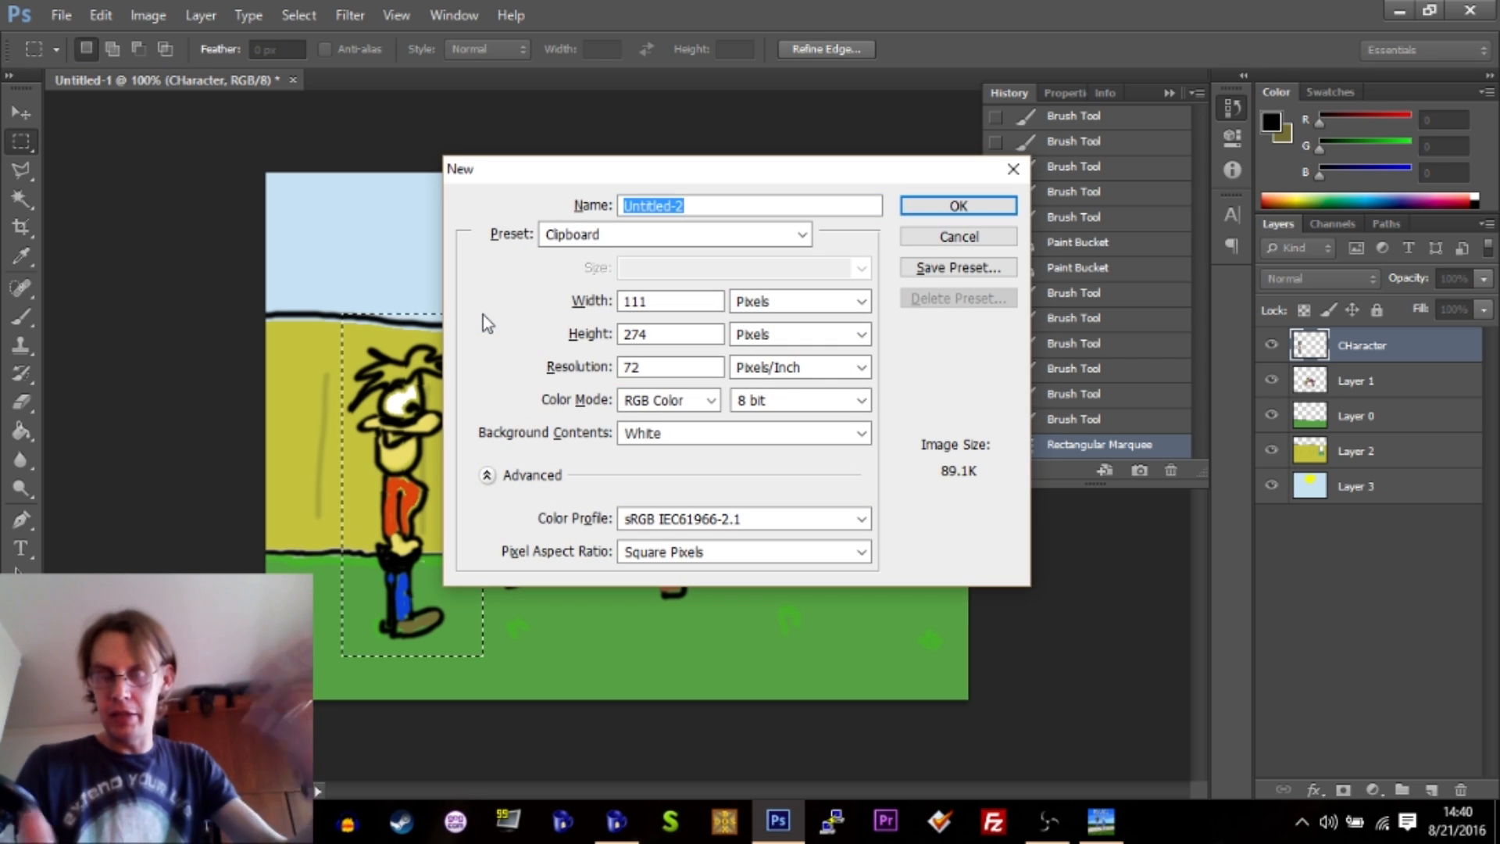
{"action": "left_click", "coordinate": [719, 433]}
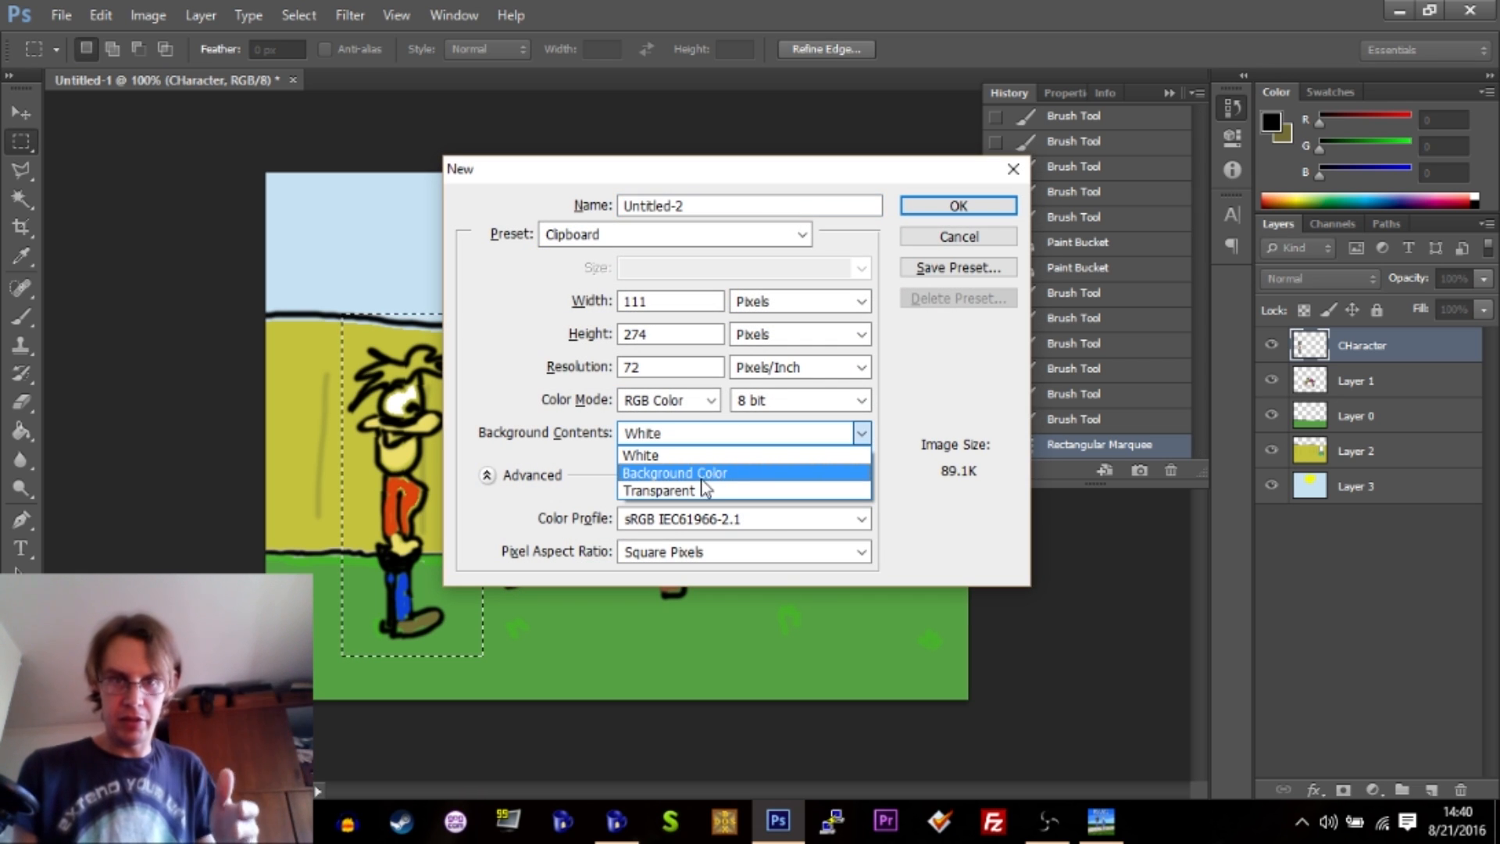
{"action": "left_click", "coordinate": [713, 491]}
{"action": "left_click", "coordinate": [949, 208]}
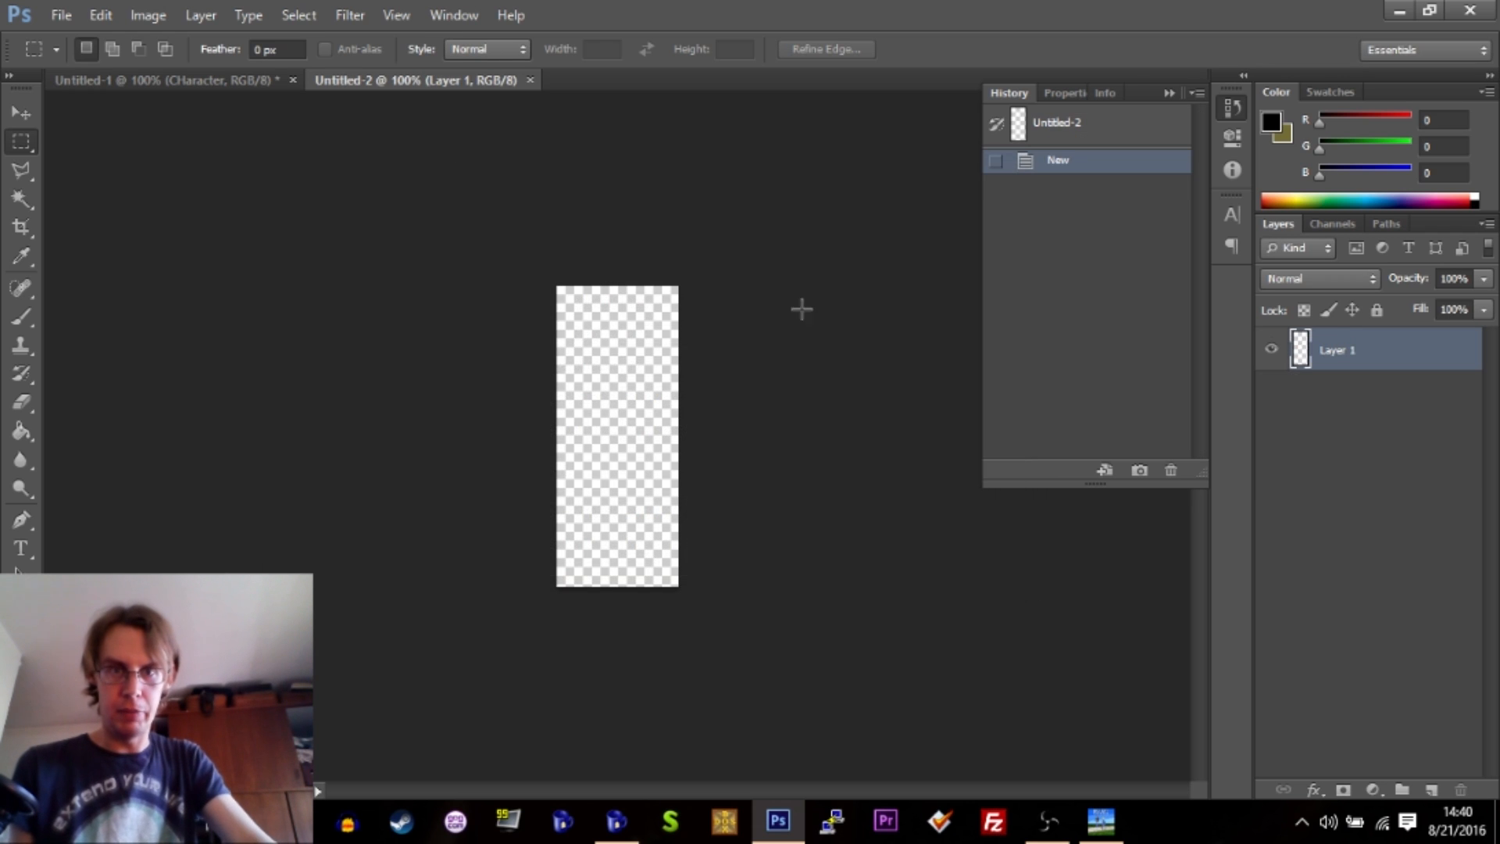
{"action": "key", "text": "ctrl+v"}
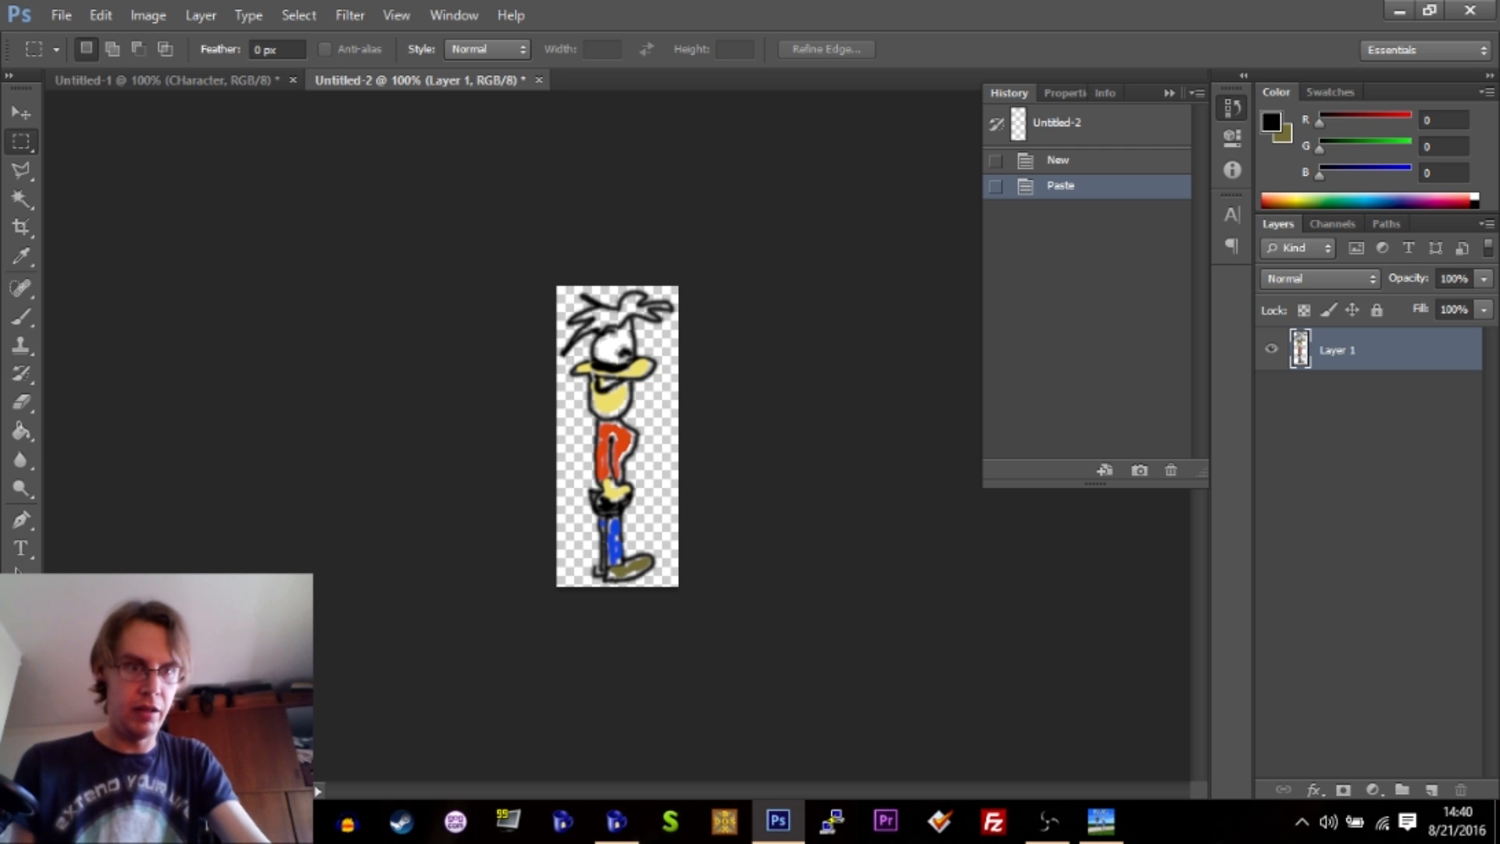
Set the foreground colour to green #49be2e and colour the character's hair with it.
{"action": "key", "text": "x"}
{"action": "left_click", "coordinate": [16, 712]}
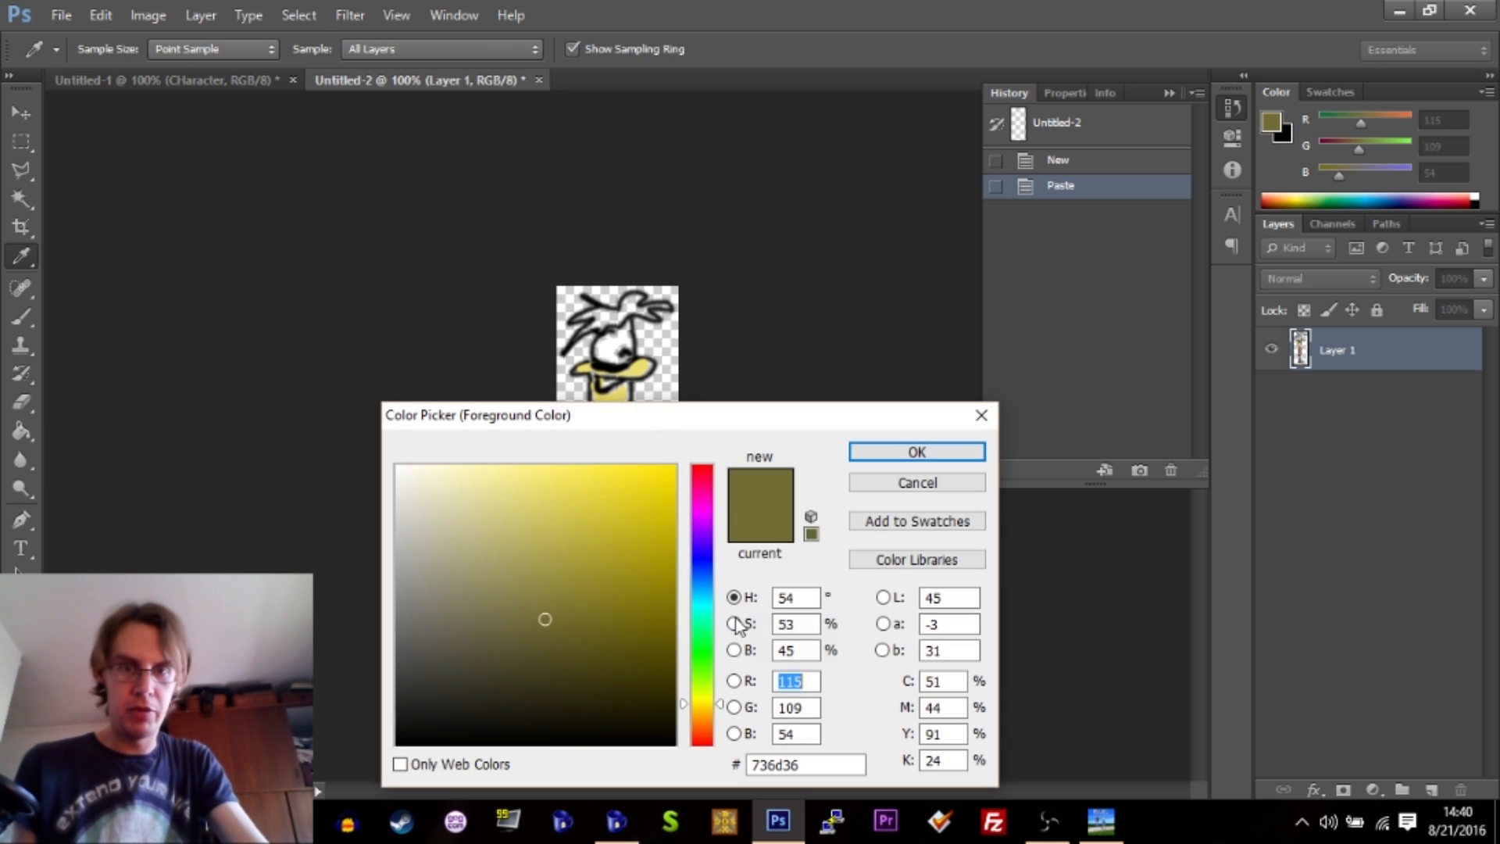
{"action": "left_click_drag", "start_coordinate": [702, 681], "coordinate": [704, 661]}
{"action": "left_click", "coordinate": [608, 536]}
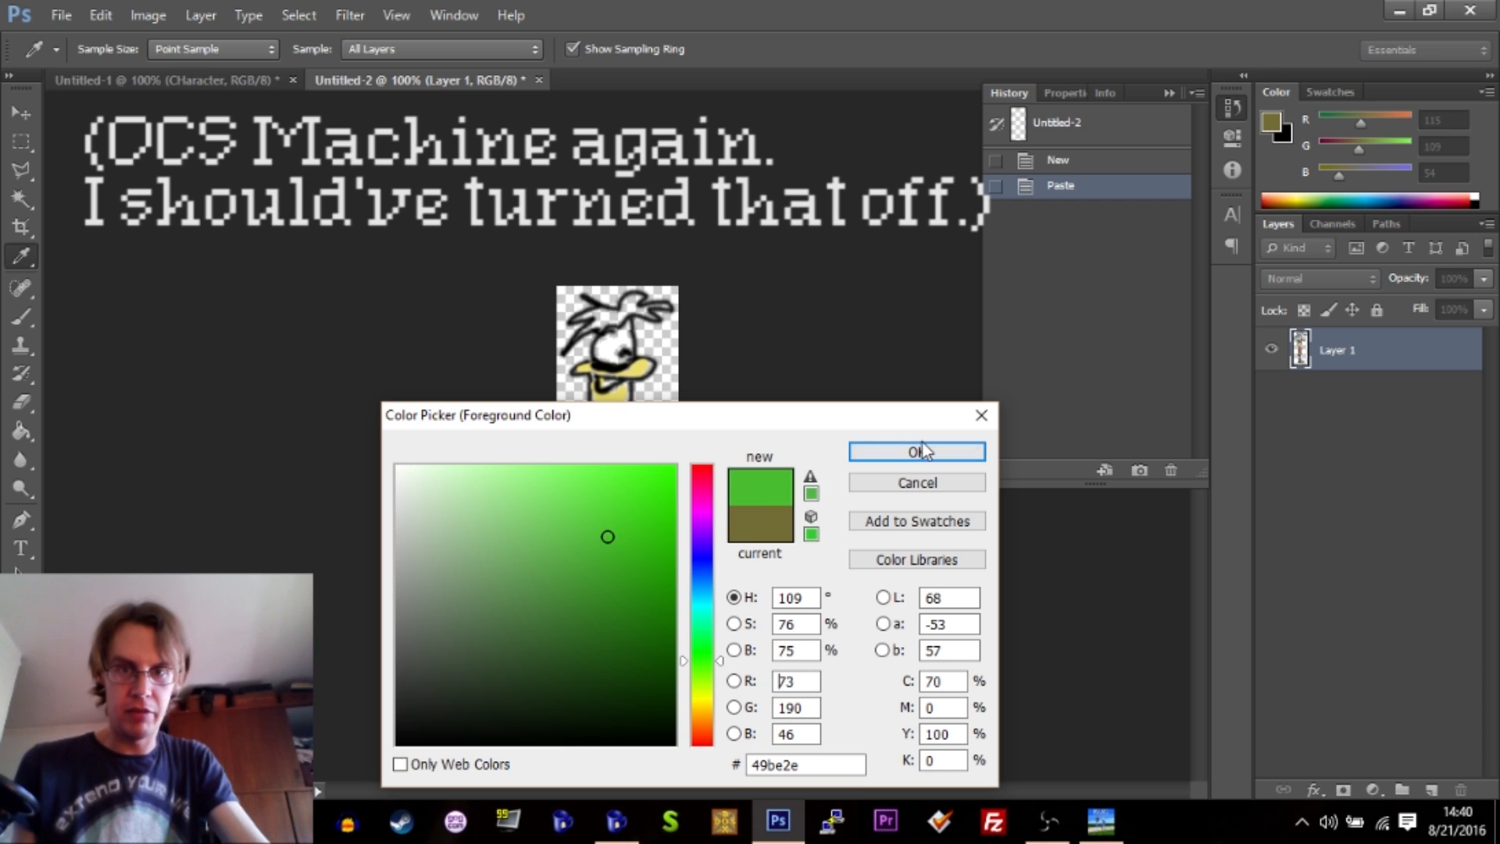
{"action": "left_click", "coordinate": [916, 452]}
{"action": "key", "text": "g"}
{"action": "left_click", "coordinate": [621, 313]}
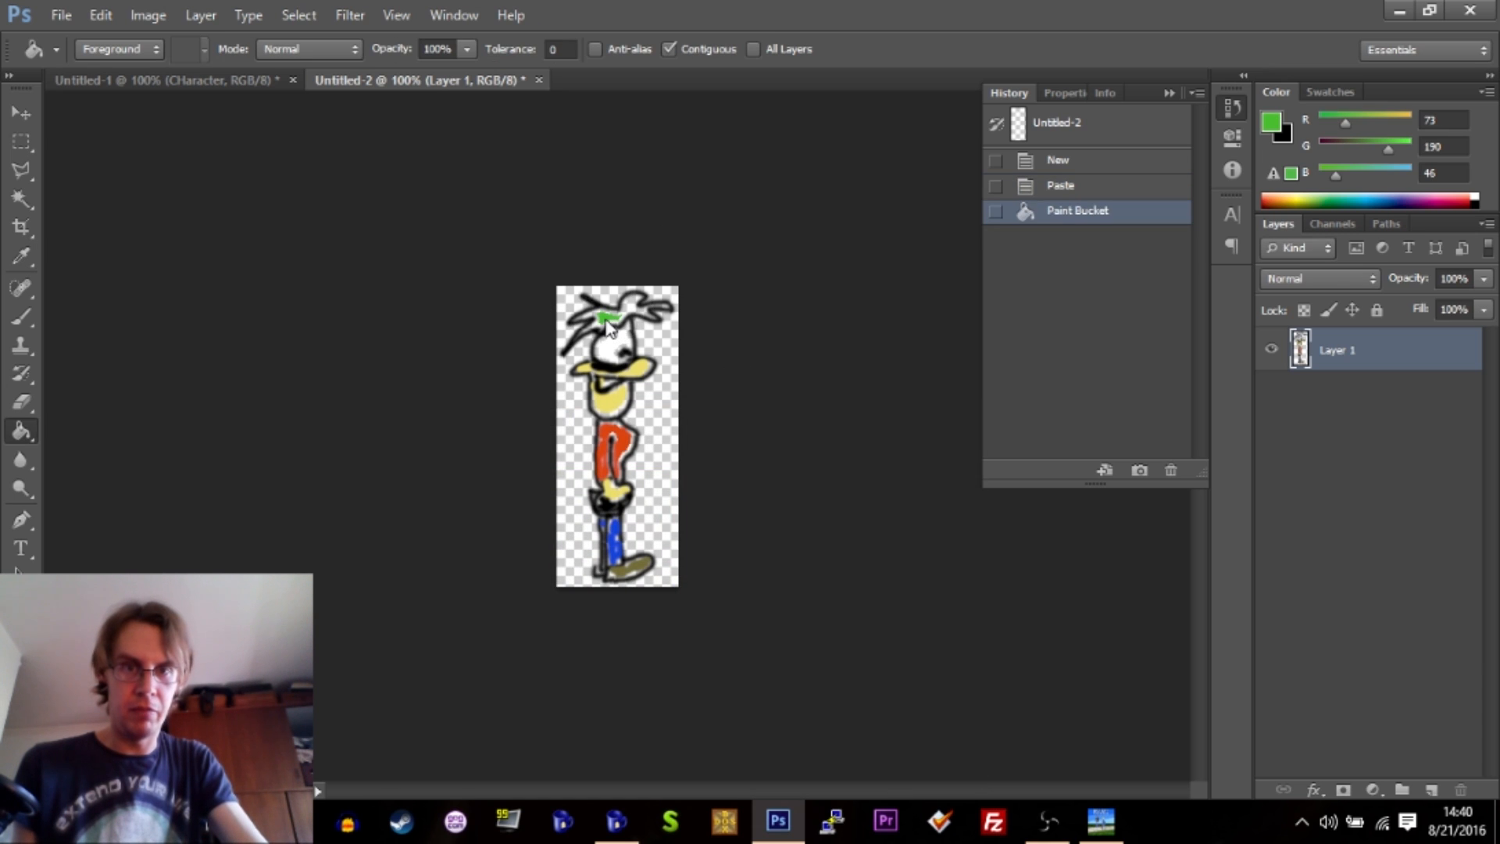
{"action": "left_click", "coordinate": [634, 311]}
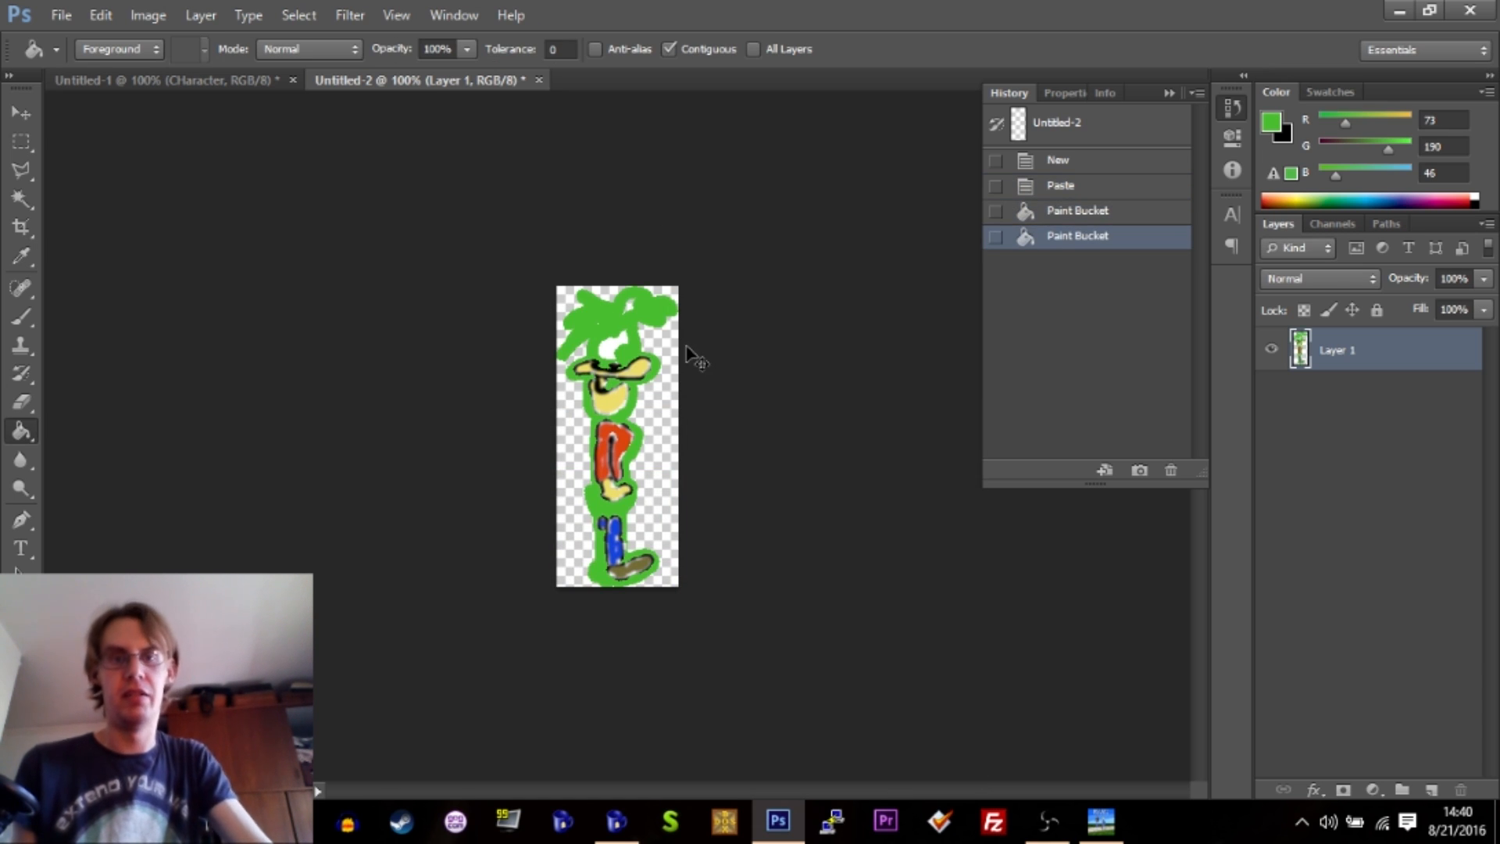
{"action": "key", "text": "ctrl+z"}
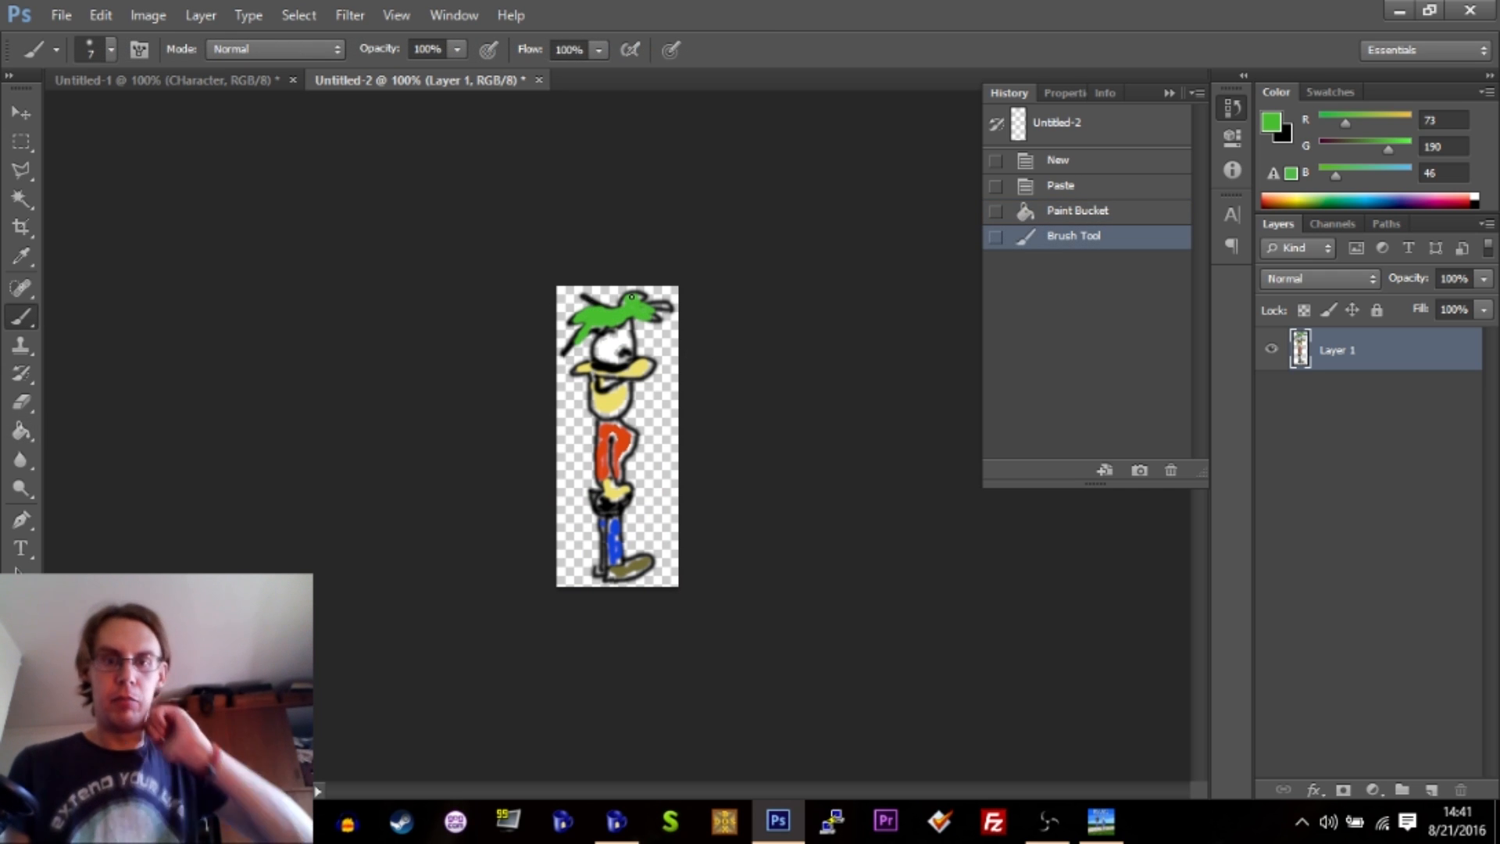
Start saving the image under a new name and create a Characters folder inside weddingcrasher as its location.
{"action": "key", "text": "ctrl+shift+s"}
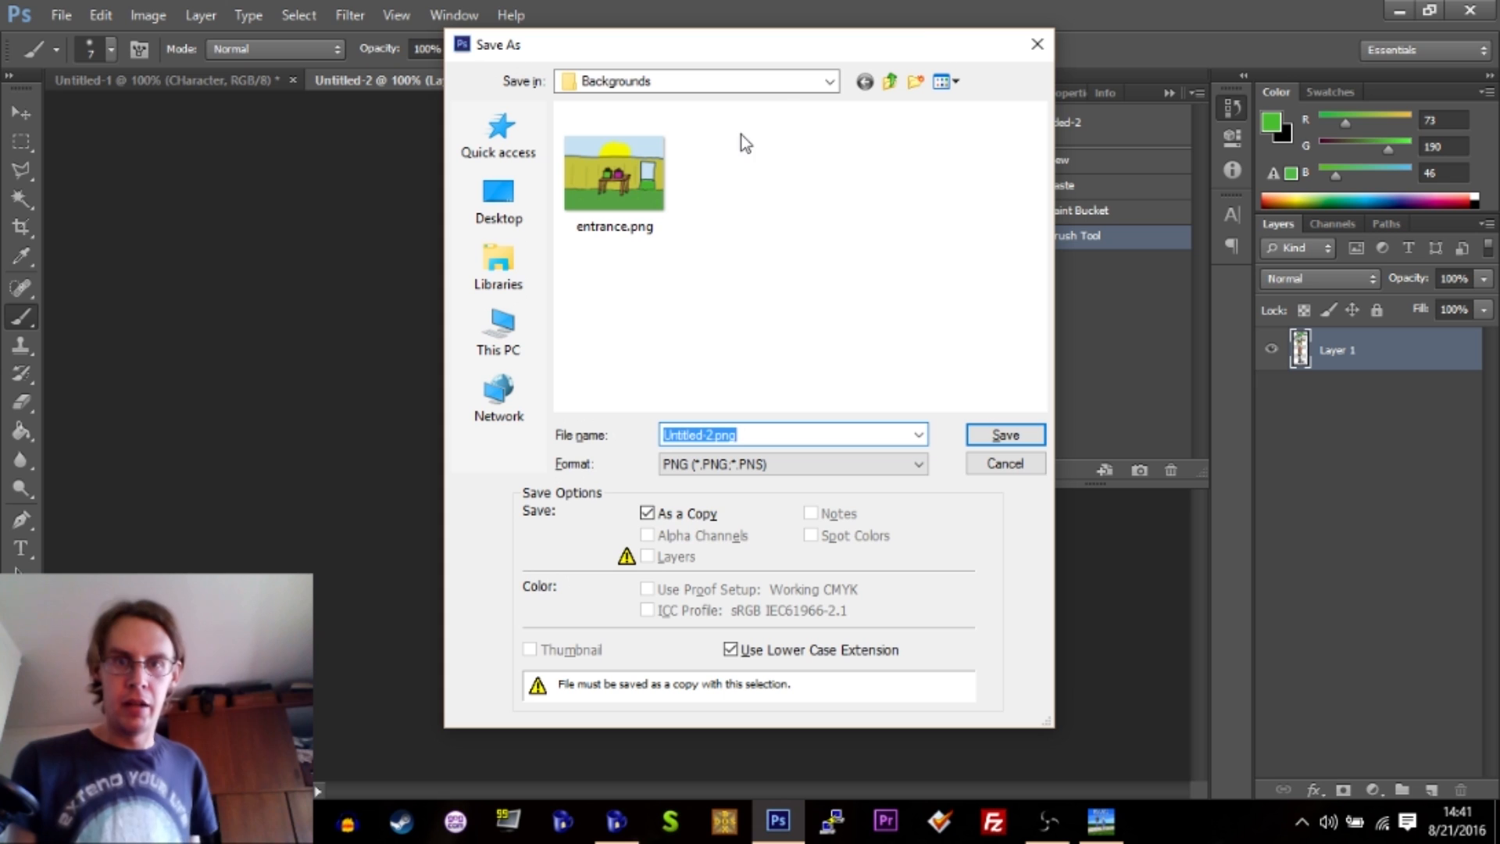
{"action": "left_click", "coordinate": [893, 82]}
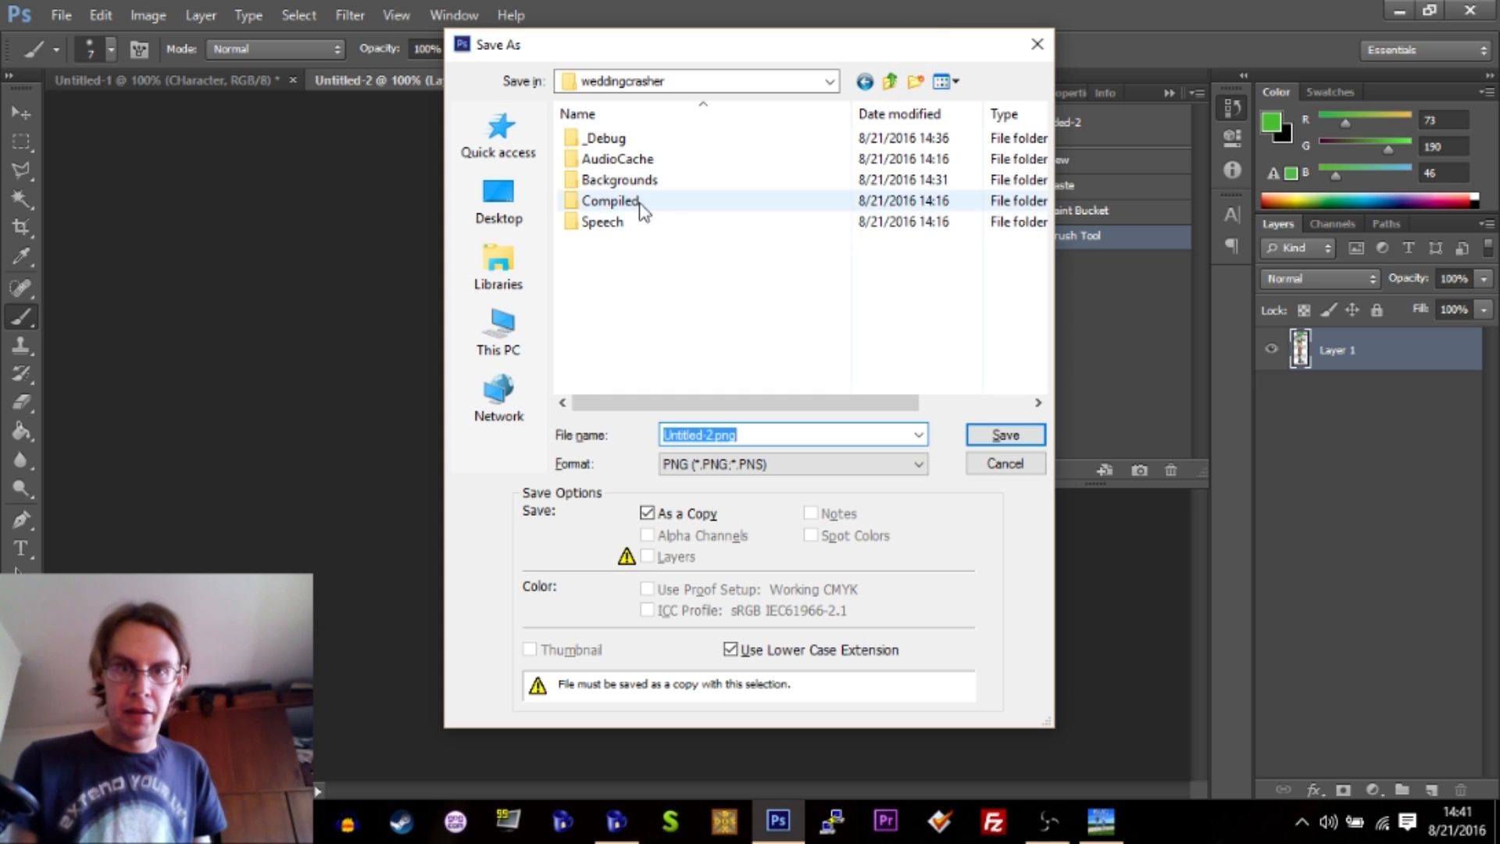
{"action": "left_click", "coordinate": [915, 81]}
{"action": "type", "text": "Characters"}
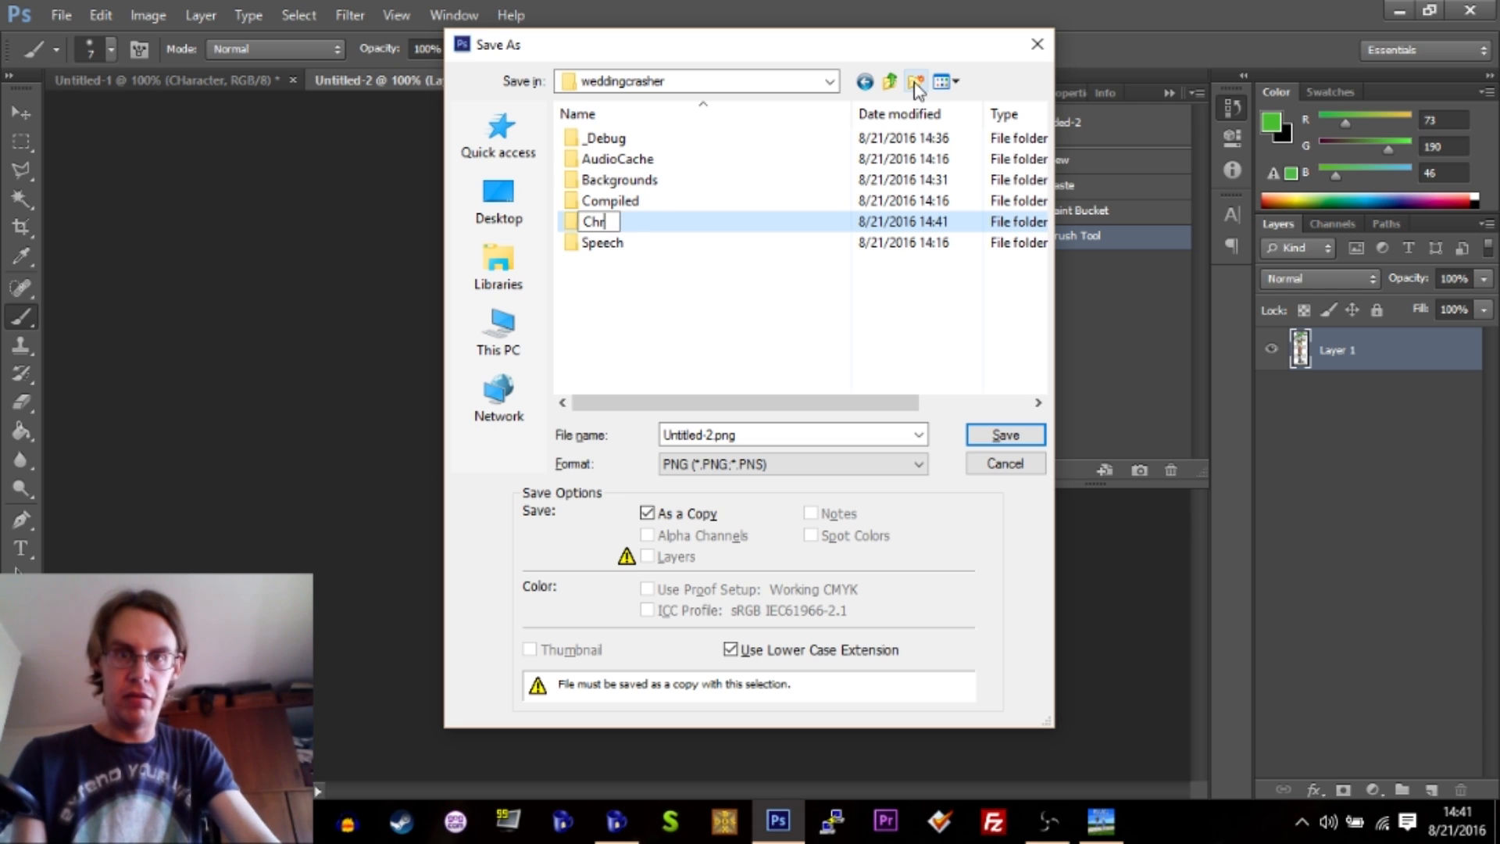
{"action": "key", "text": "Return"}
{"action": "key", "text": "Return"}
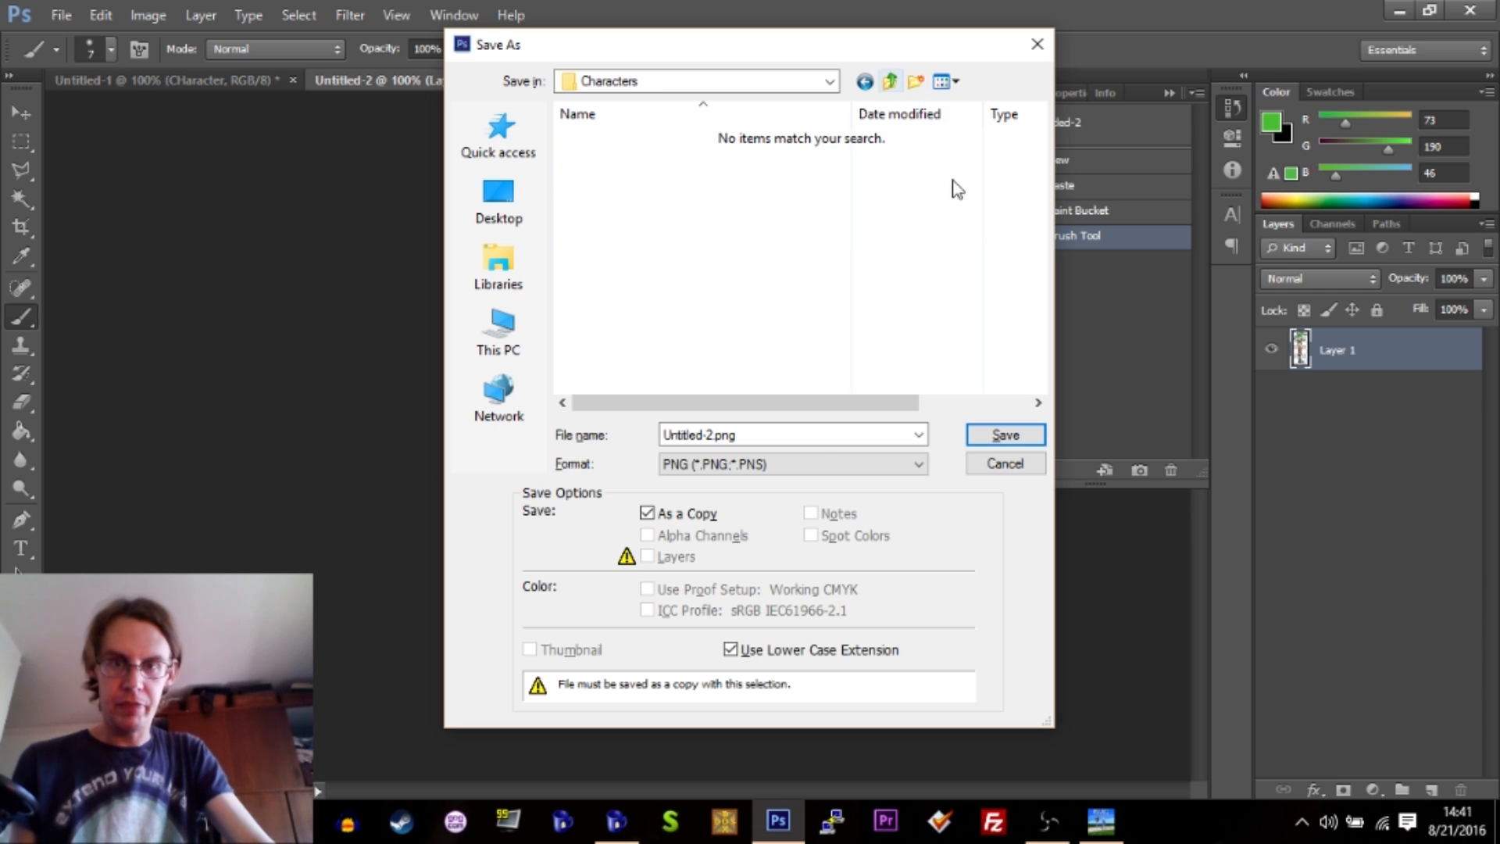
Save the image as a PNG copy named elsa-right in the Characters folder.
{"action": "double_click", "coordinate": [726, 434]}
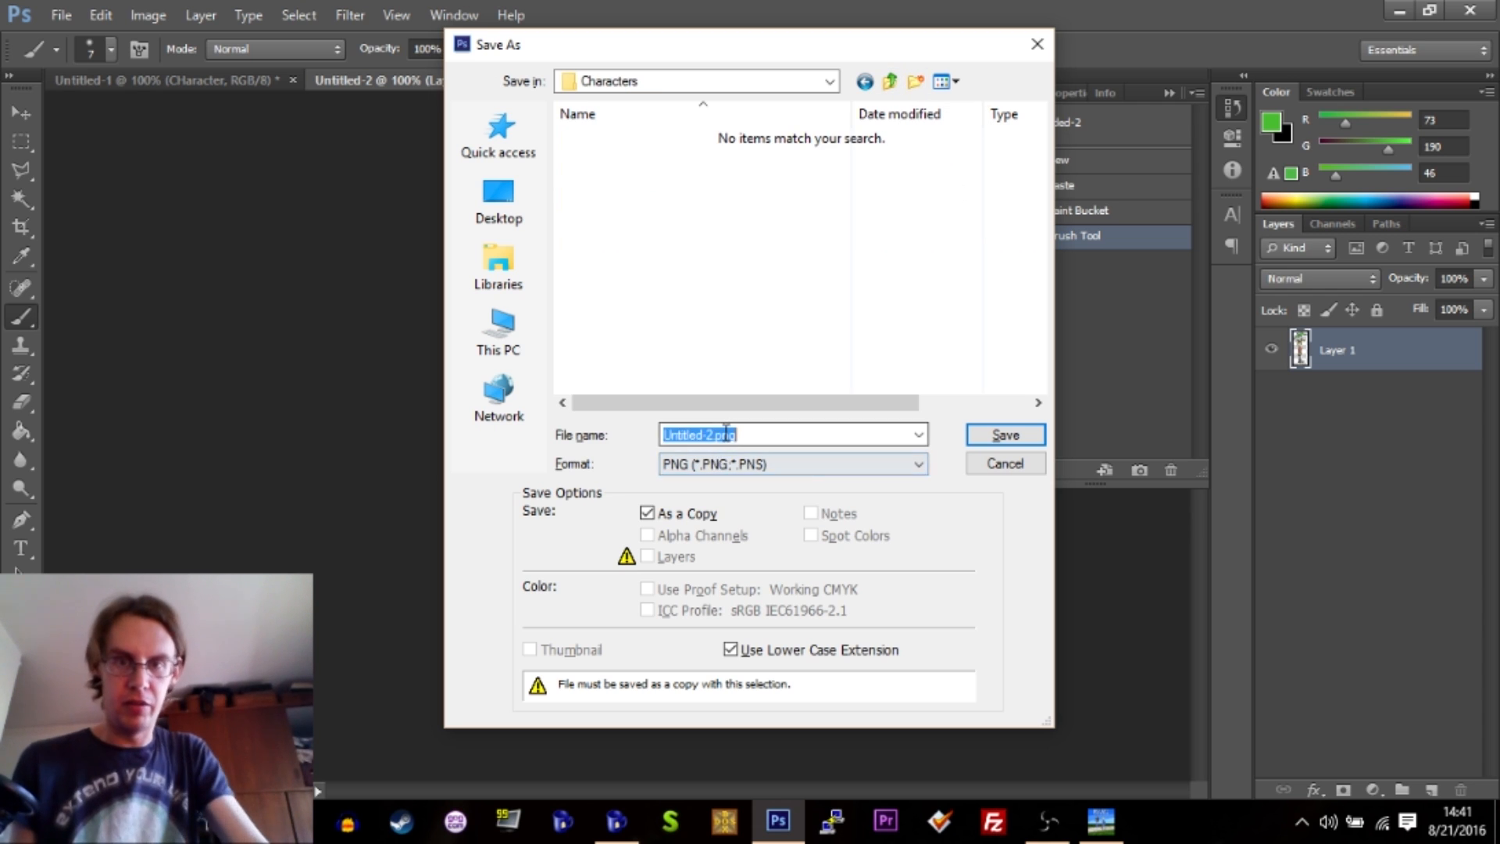
{"action": "type", "text": "el"}
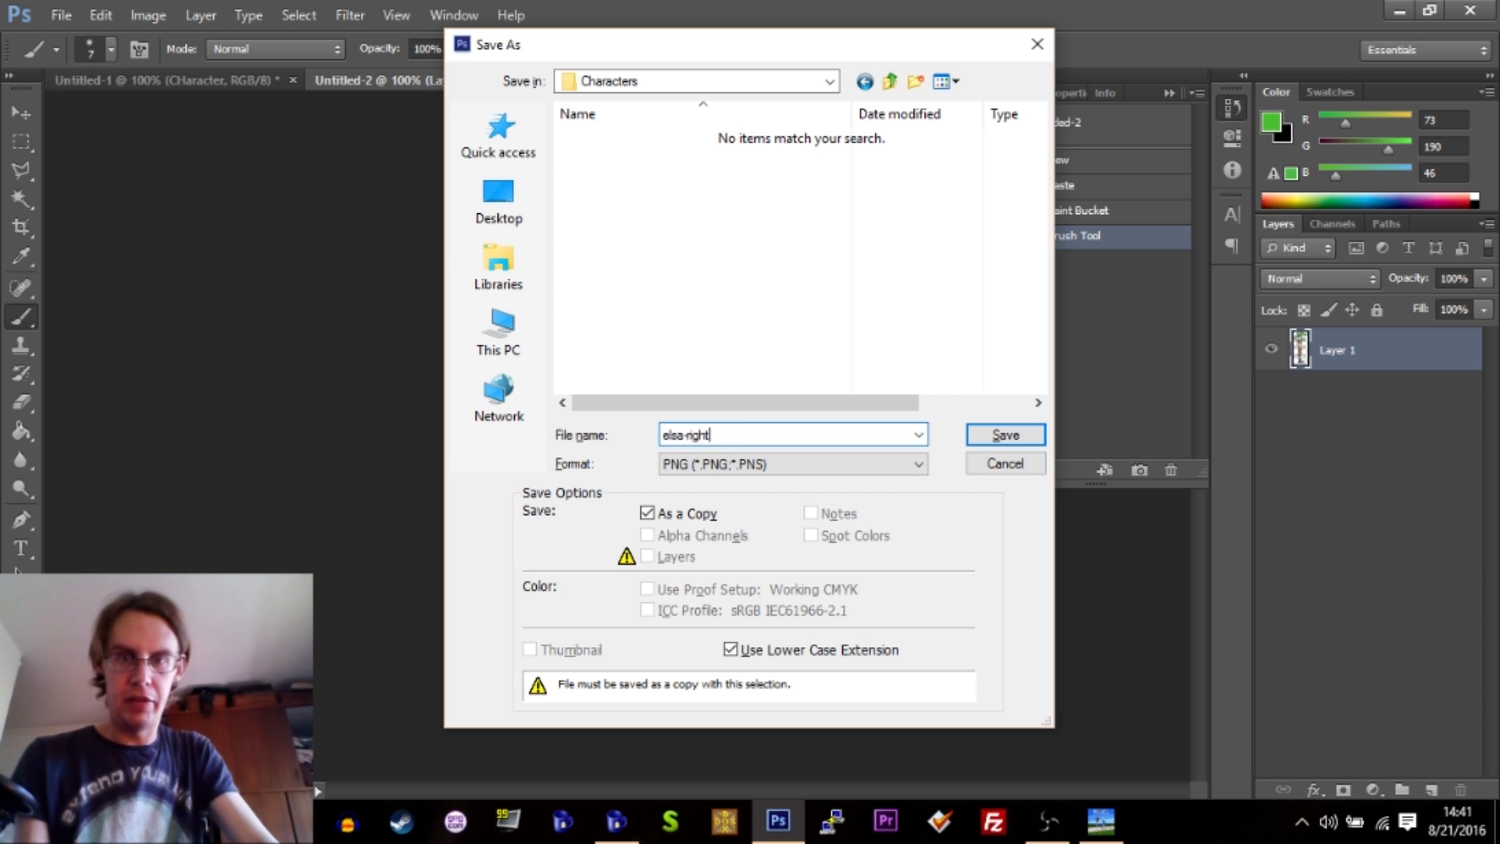
{"action": "type", "text": "sa-right"}
{"action": "key", "text": "Return"}
{"action": "key", "text": "Return"}
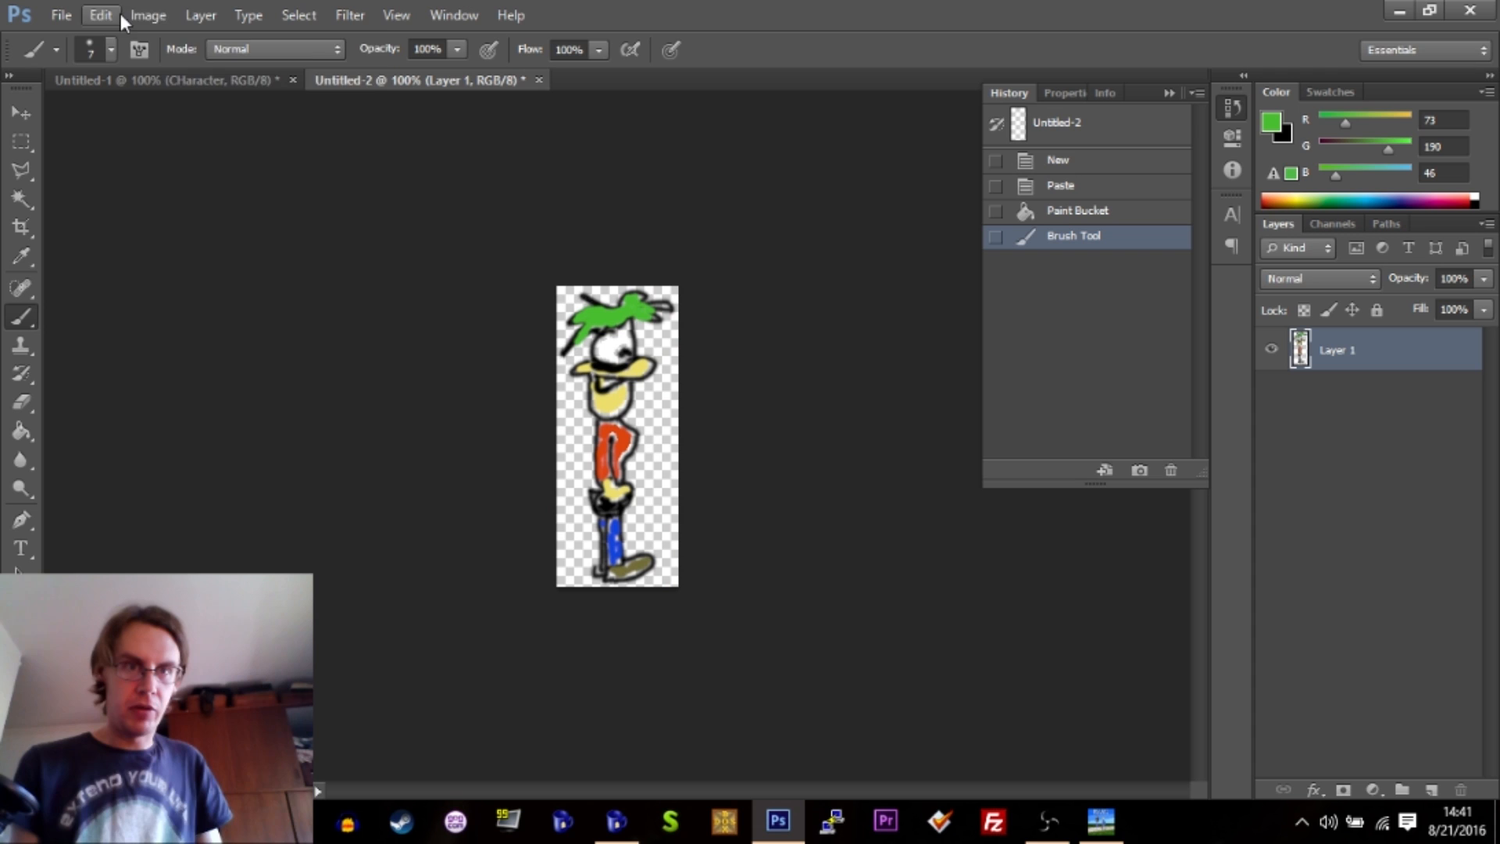
Flip the character's canvas horizontally.
{"action": "left_click", "coordinate": [148, 15]}
{"action": "mouse_move", "coordinate": [266, 227]}
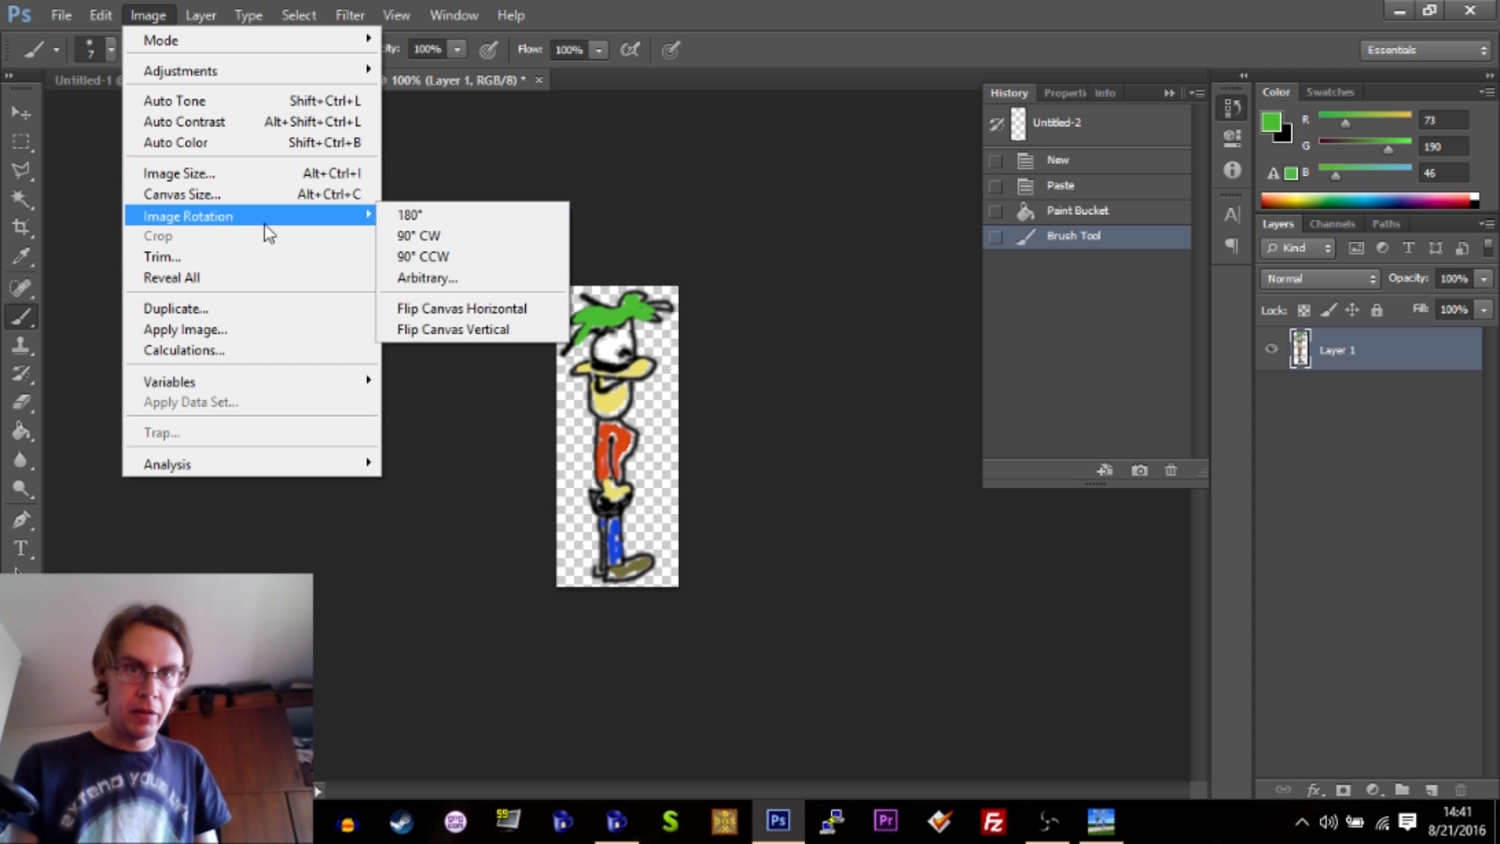
{"action": "left_click", "coordinate": [482, 308]}
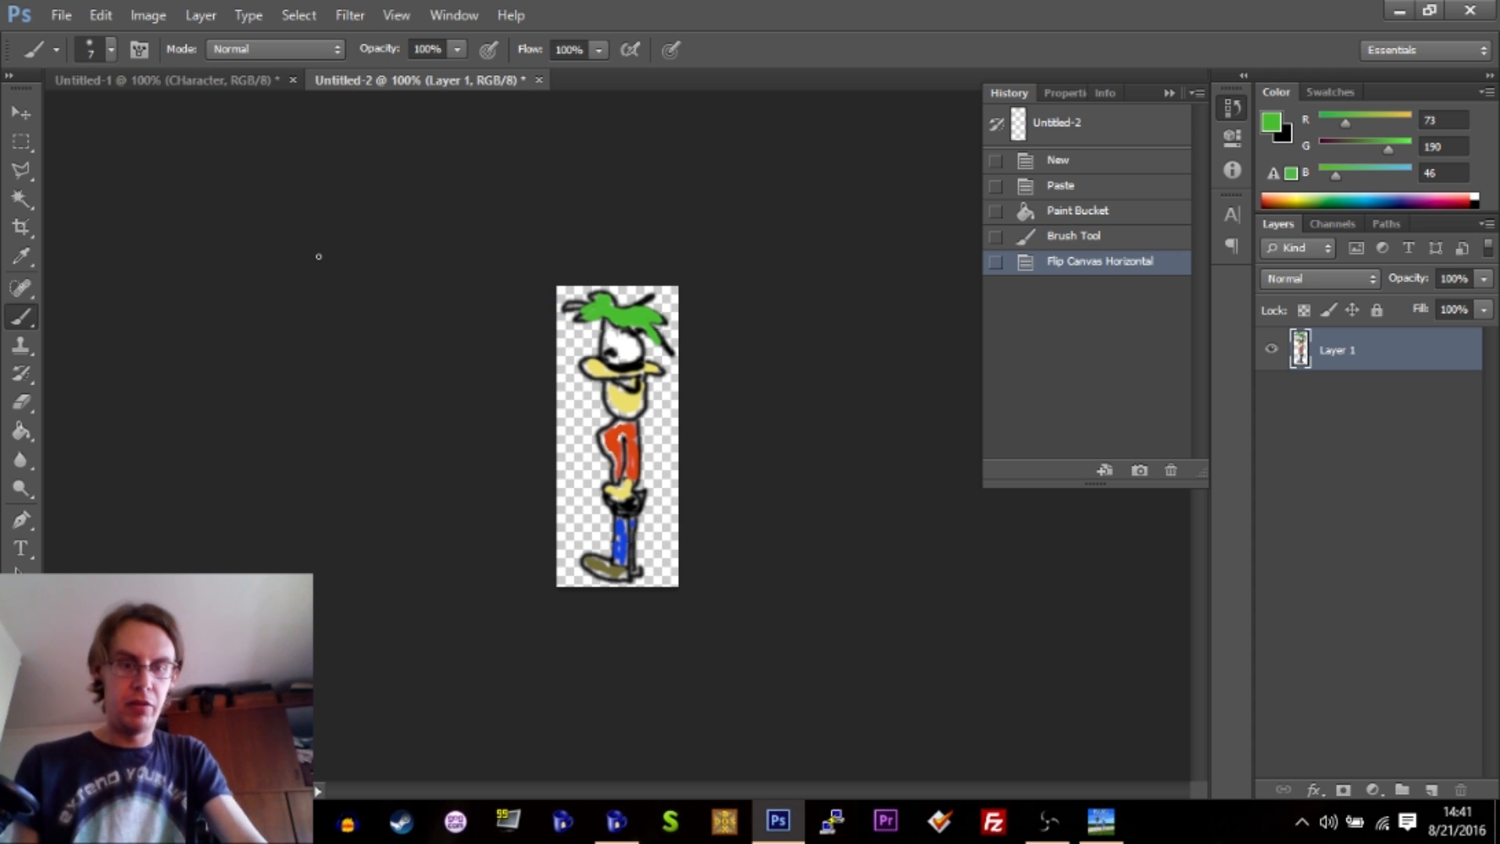
Save the mirrored character as a PNG copy named elsa-left in the Characters folder.
{"action": "key", "text": "ctrl+shift+s"}
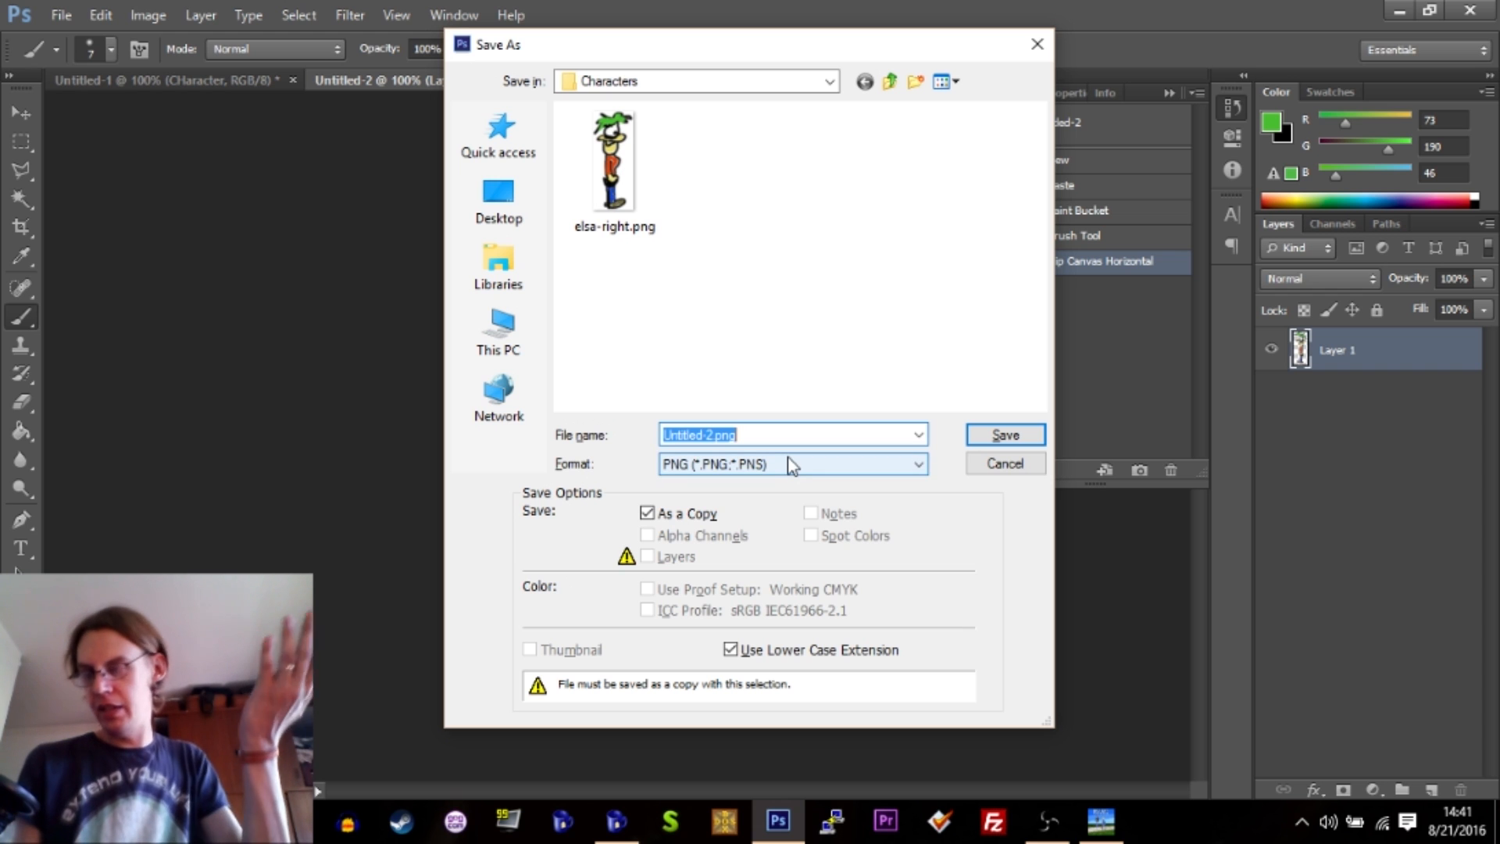
{"action": "type", "text": "els"}
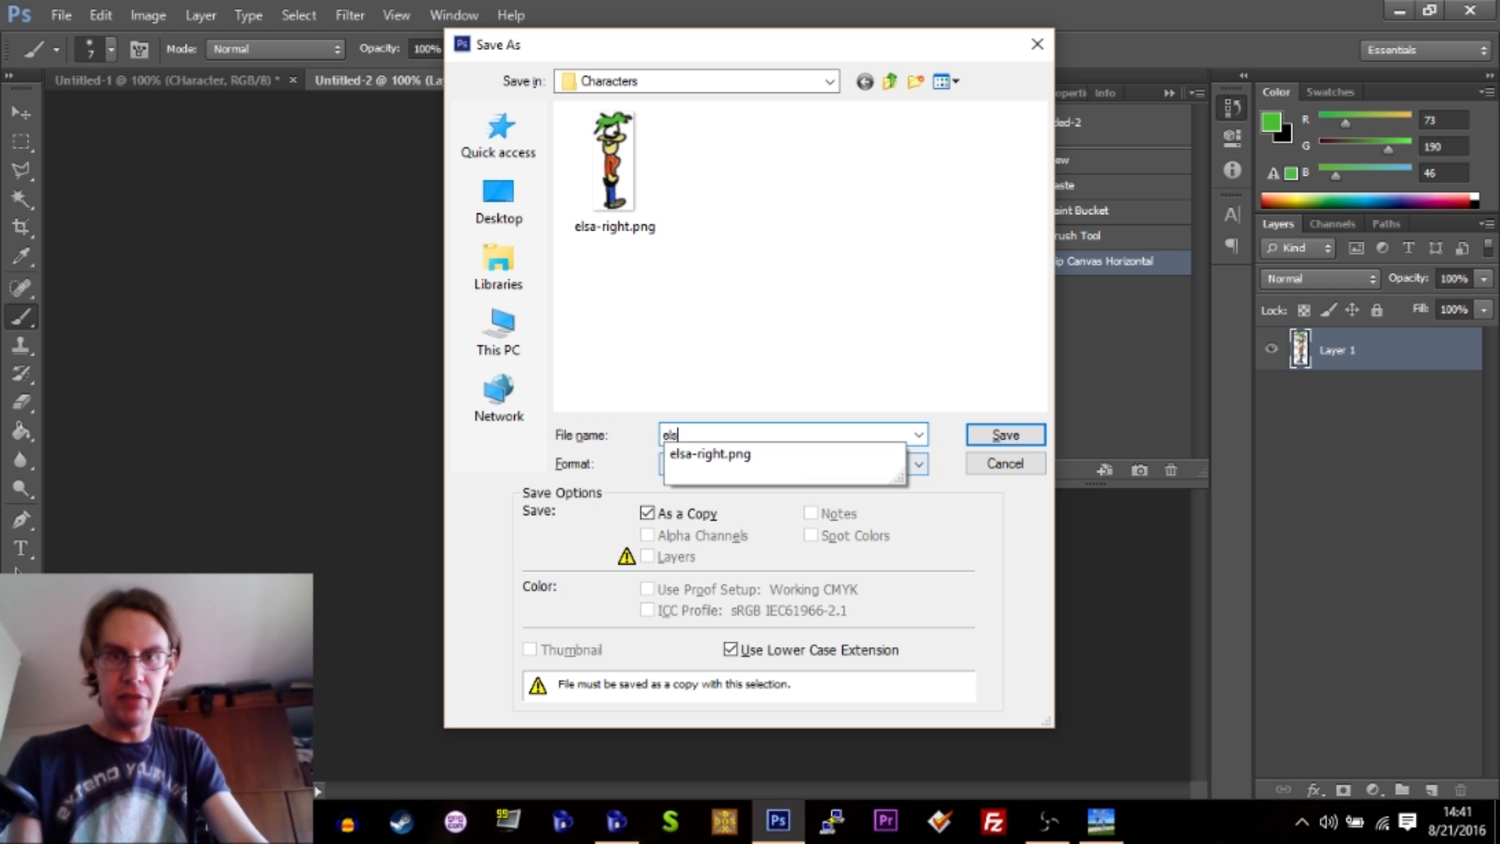
{"action": "type", "text": "a-left"}
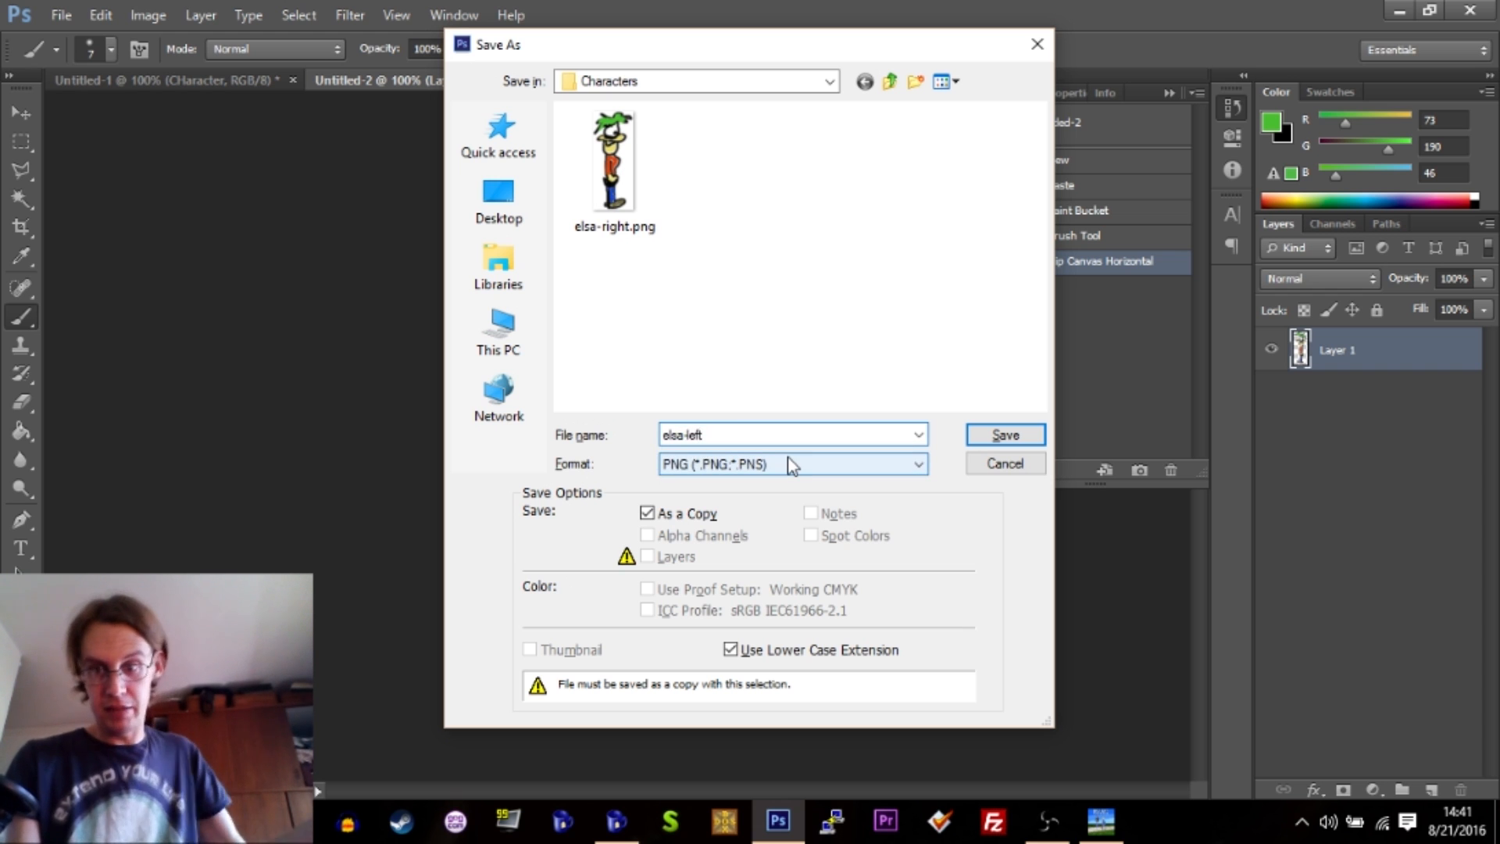
{"action": "key", "text": "Return"}
{"action": "key", "text": "Return"}
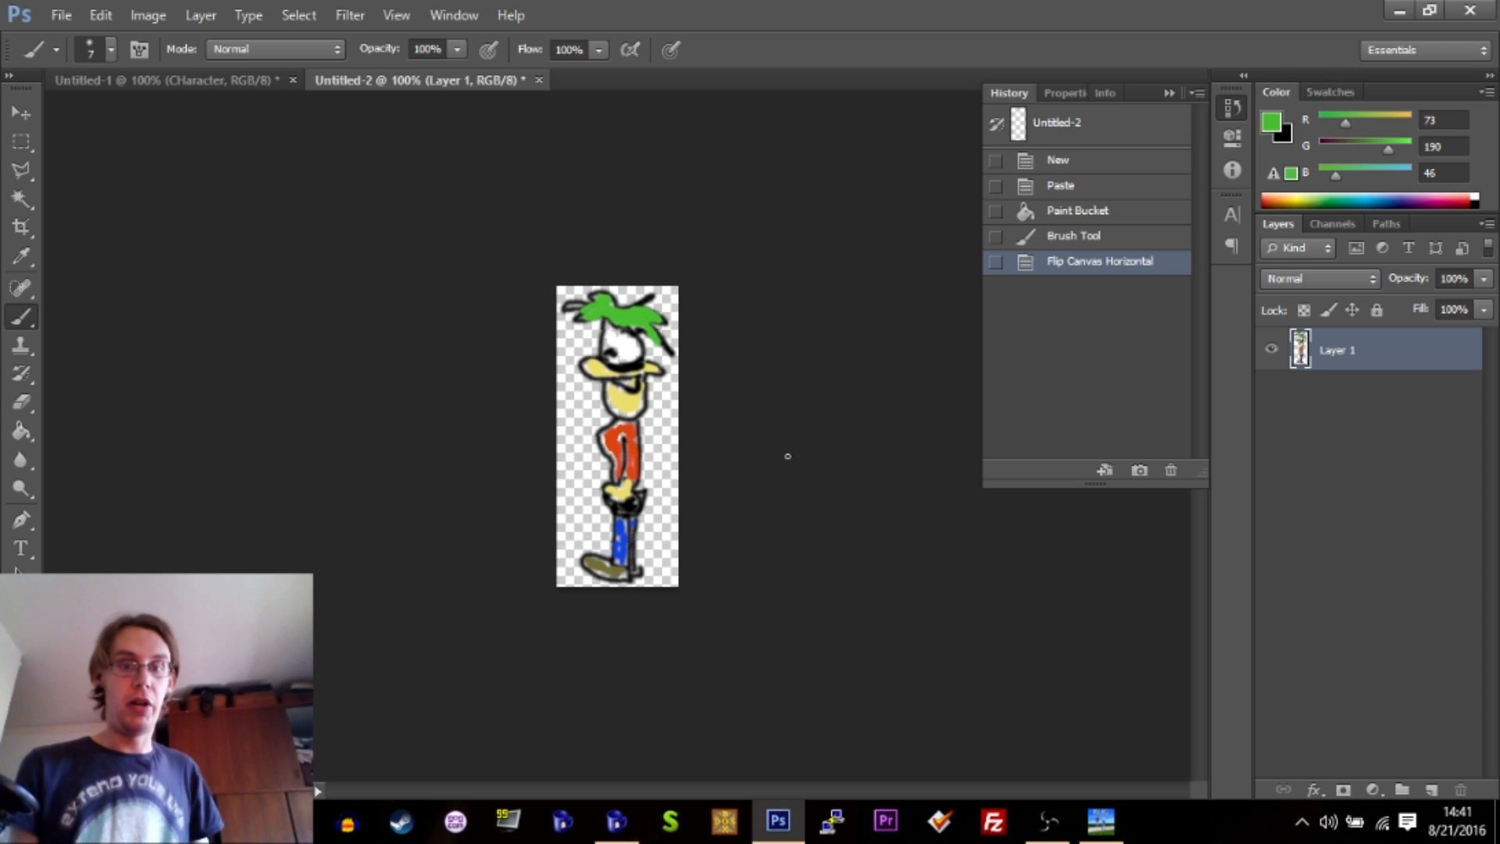
Switch to the AGS Editor and expand the project's Views.
{"action": "left_click", "coordinate": [618, 819]}
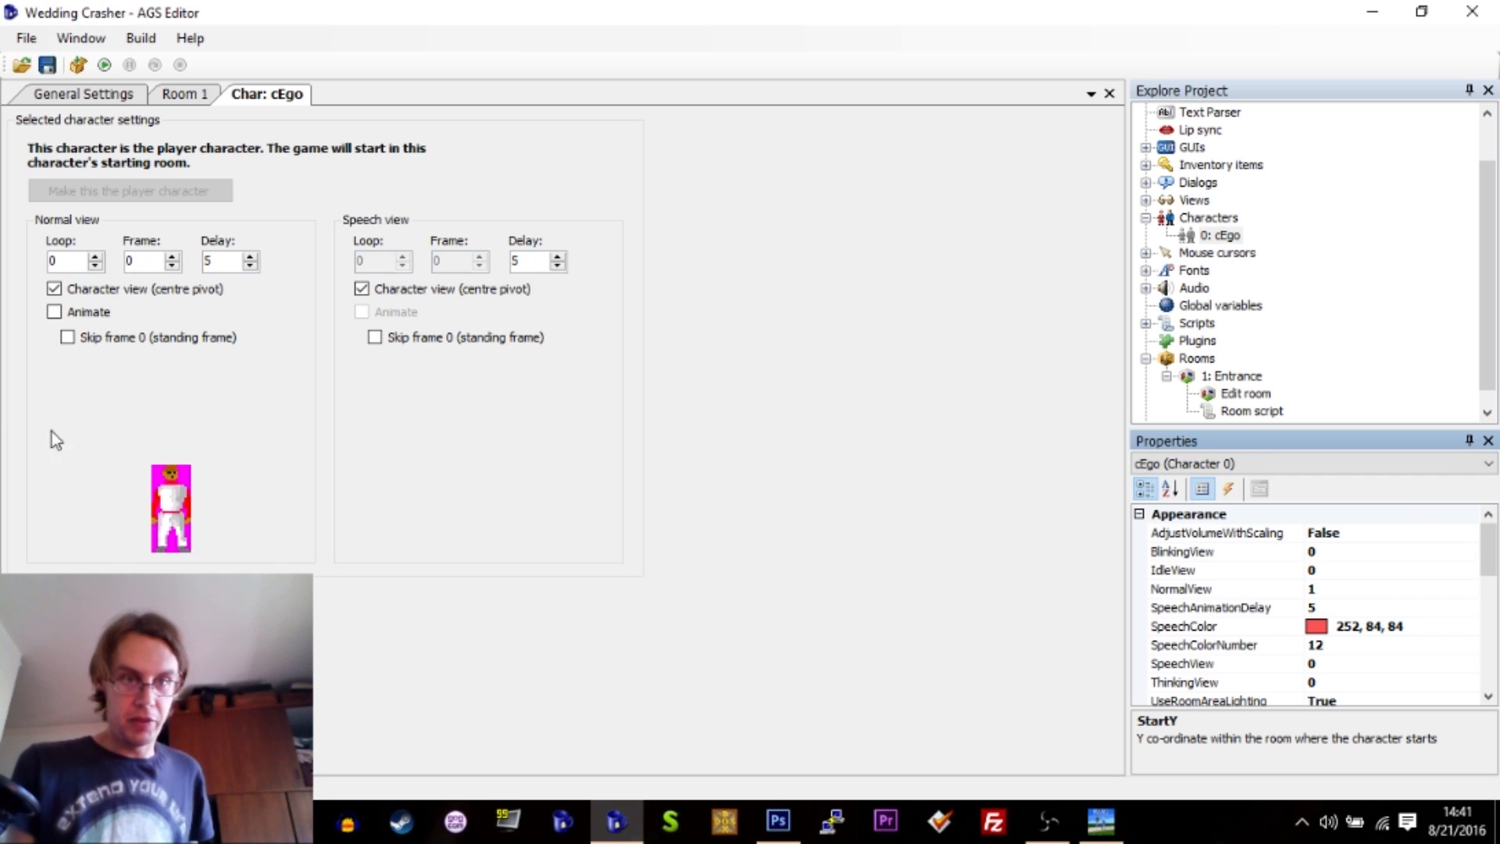
{"action": "left_click", "coordinate": [1186, 200]}
{"action": "double_click", "coordinate": [1188, 202]}
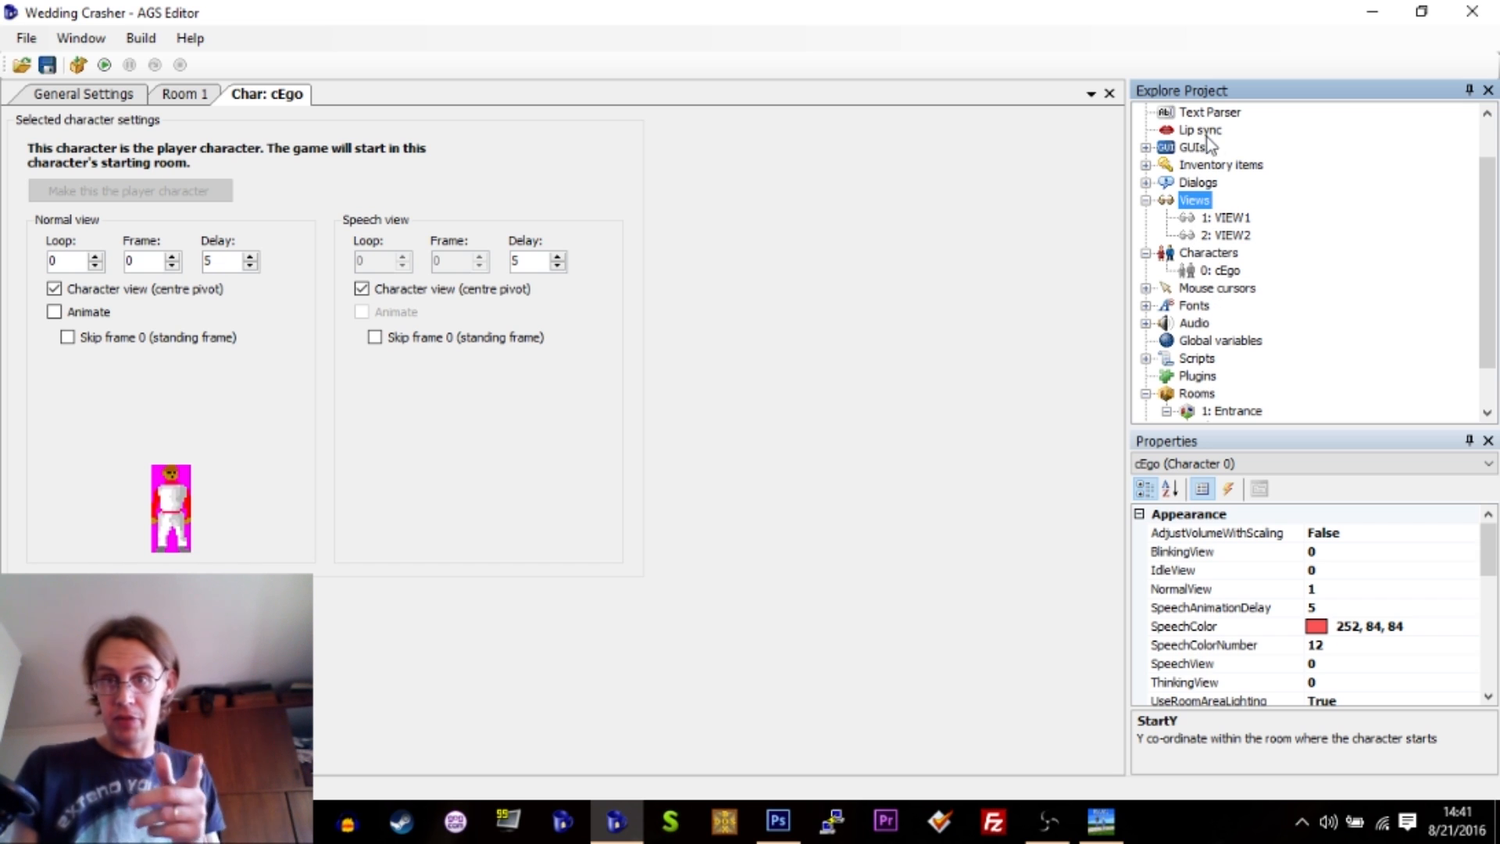
Open the project's sprites and create a sub-folder named Elsa under Main.
{"action": "left_click_drag", "start_coordinate": [1489, 312], "coordinate": [1481, 251]}
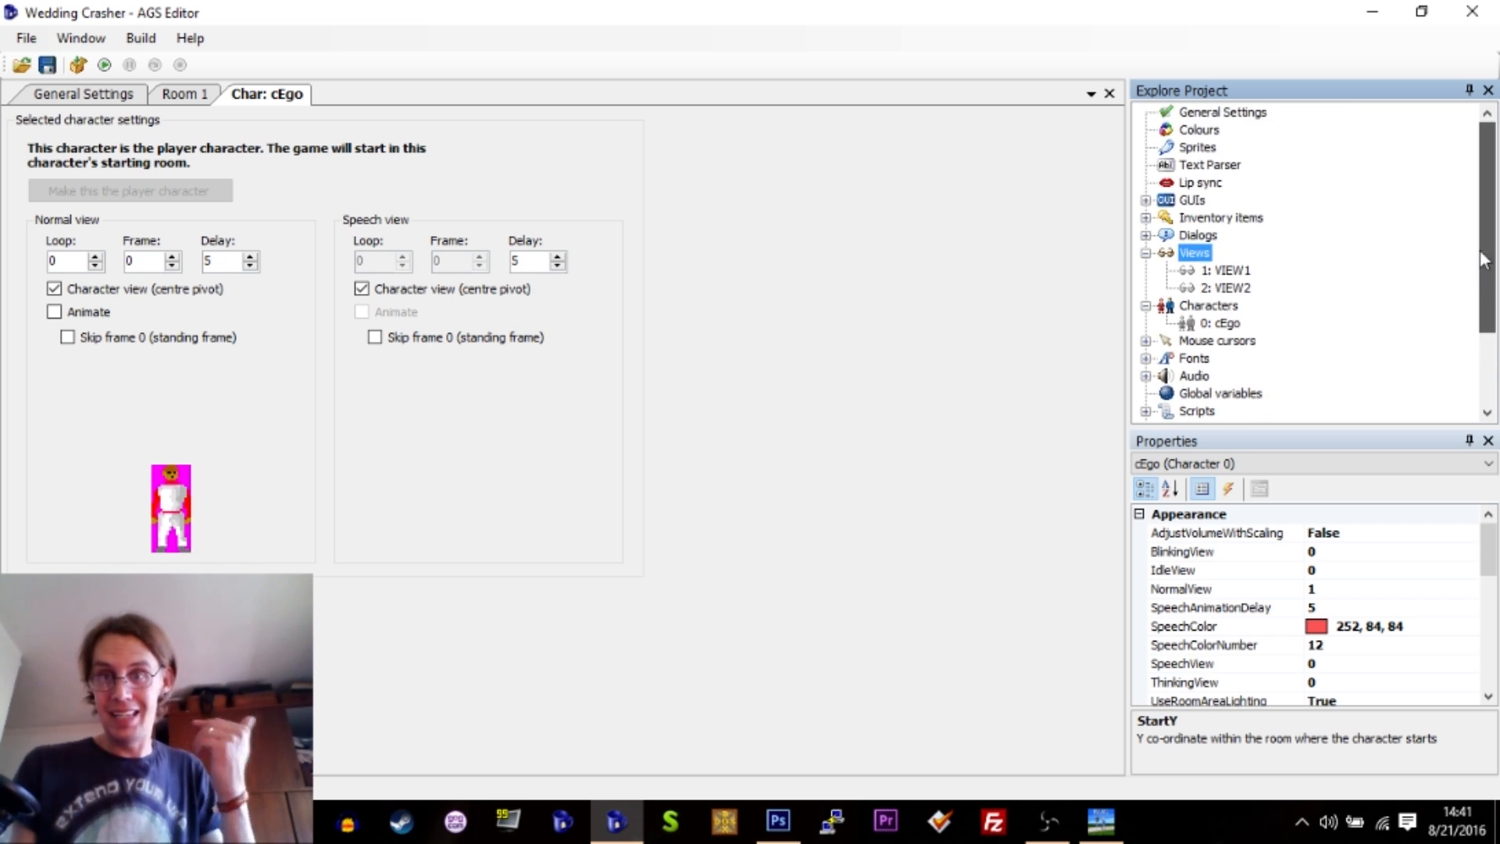
{"action": "double_click", "coordinate": [1196, 147]}
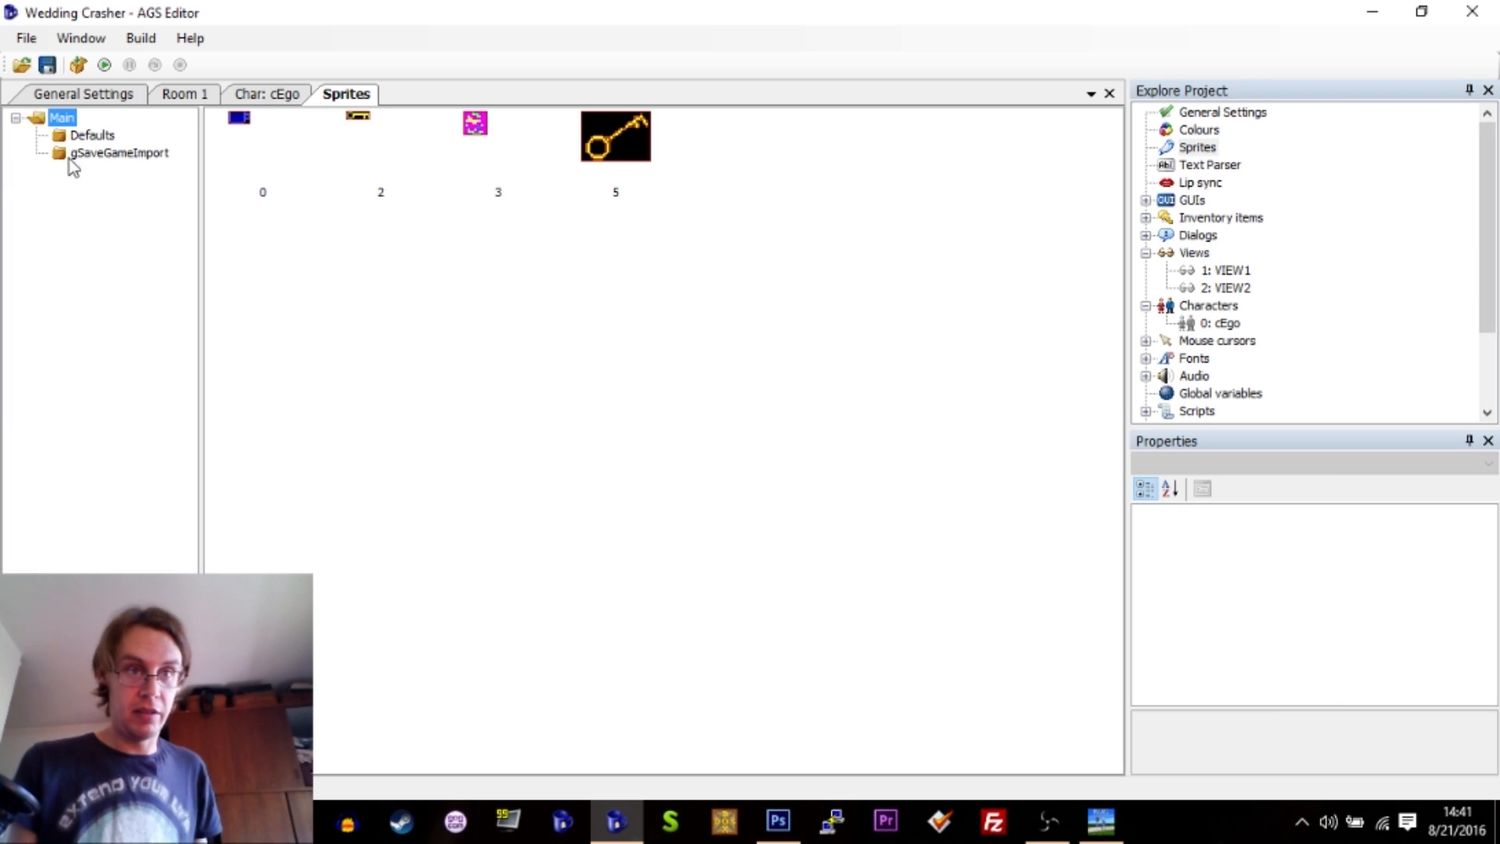
{"action": "right_click", "coordinate": [68, 118]}
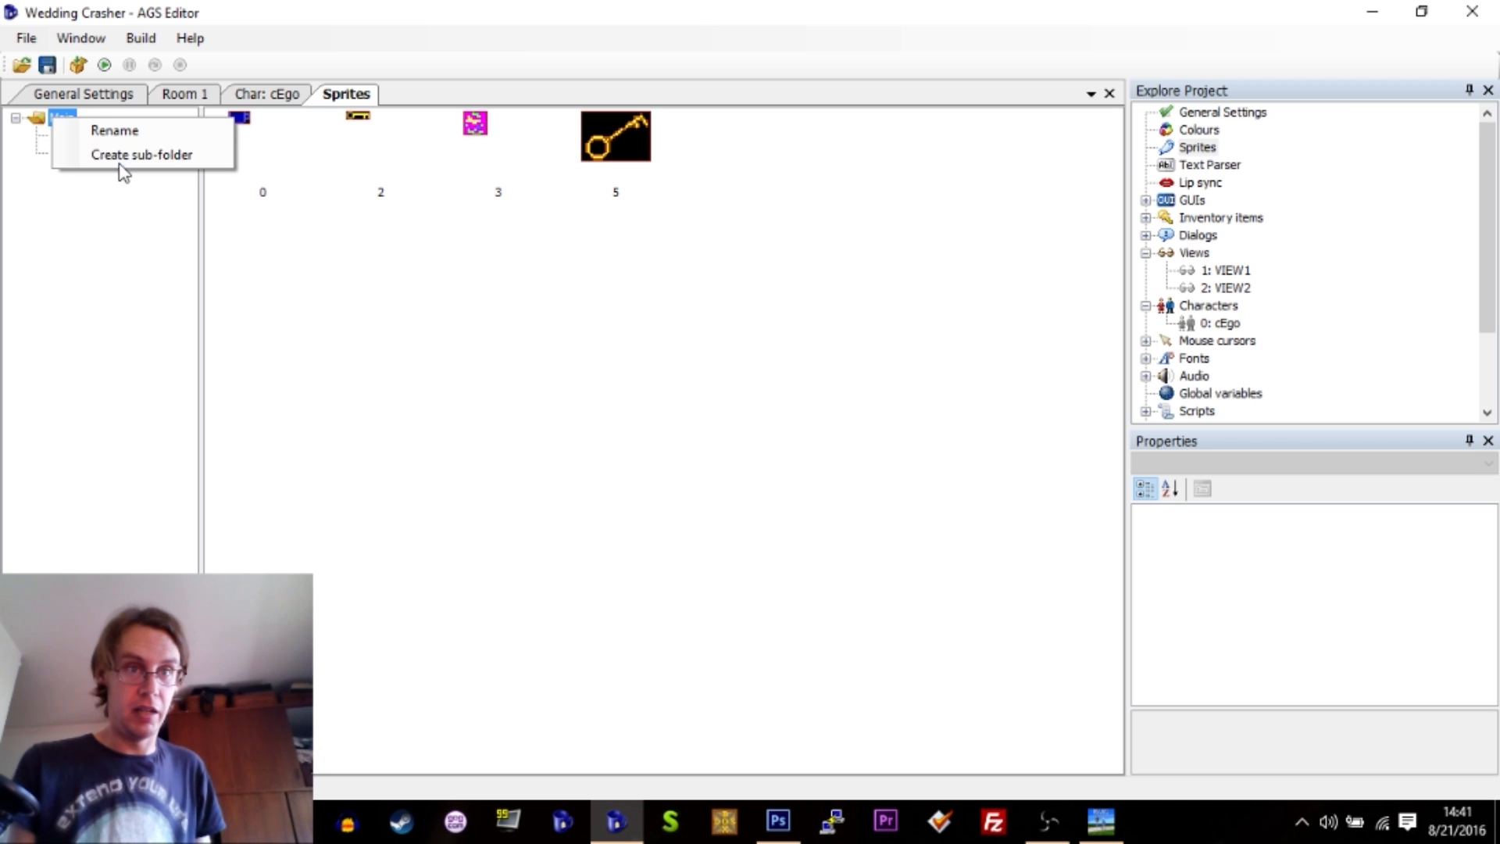
{"action": "left_click", "coordinate": [119, 153]}
{"action": "type", "text": "Elsa"}
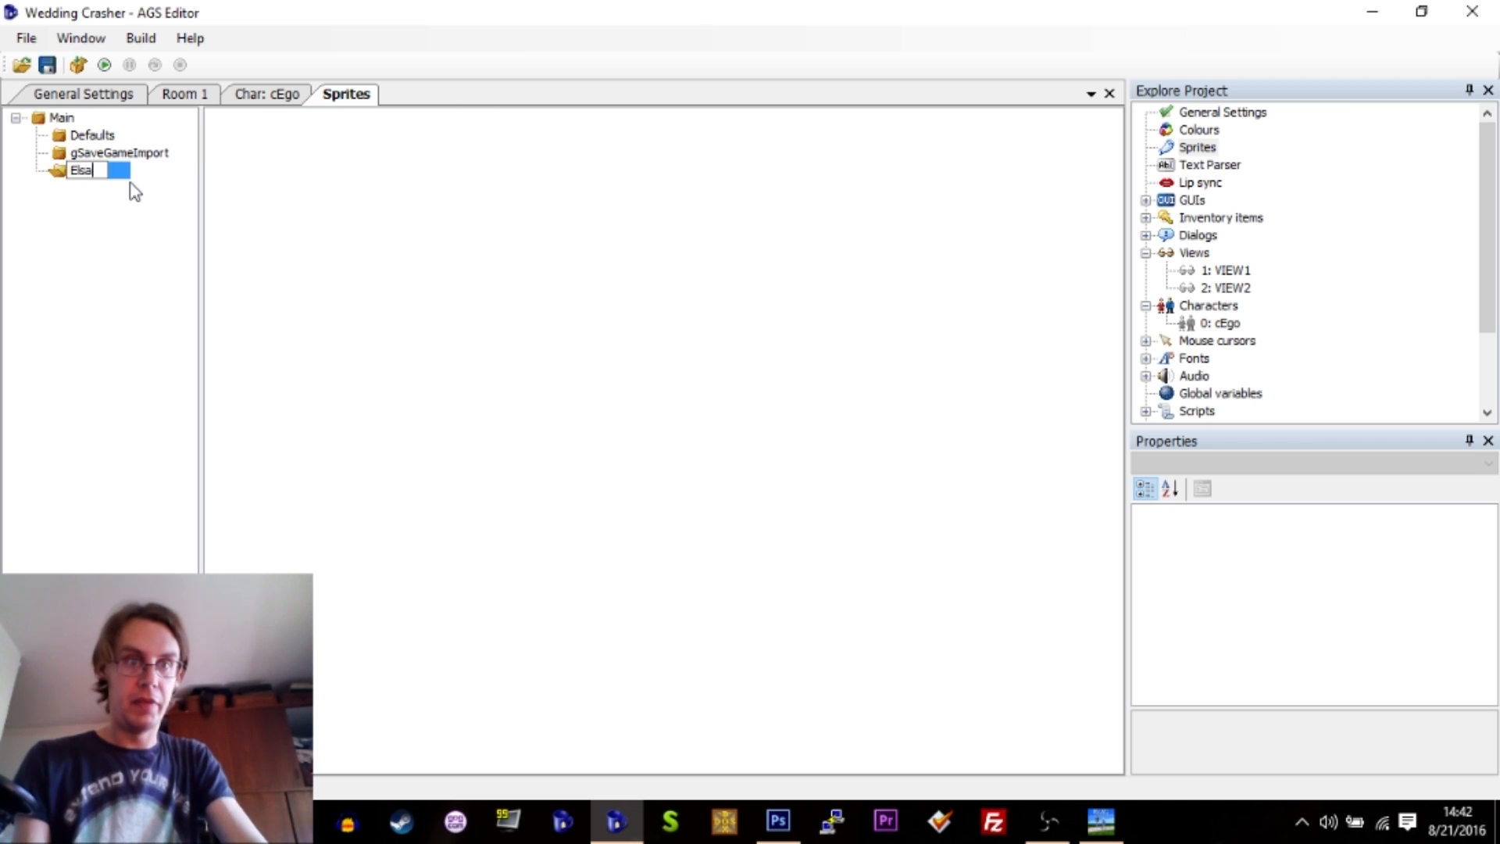
{"action": "key", "text": "Return"}
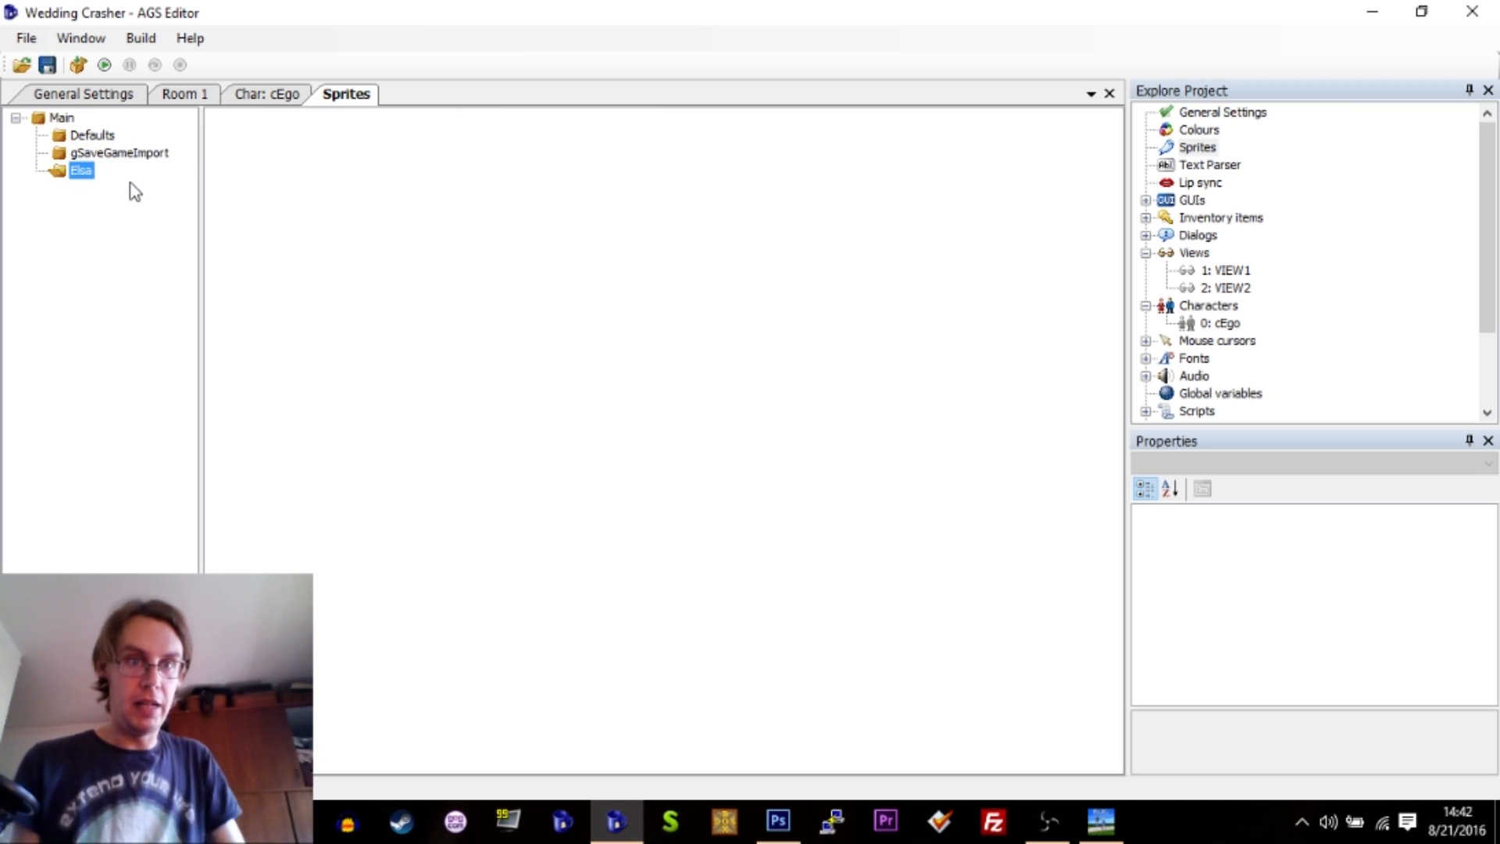
Look through the sprites in the Defaults folder and return to the Elsa sprite folder.
{"action": "left_click", "coordinate": [92, 137]}
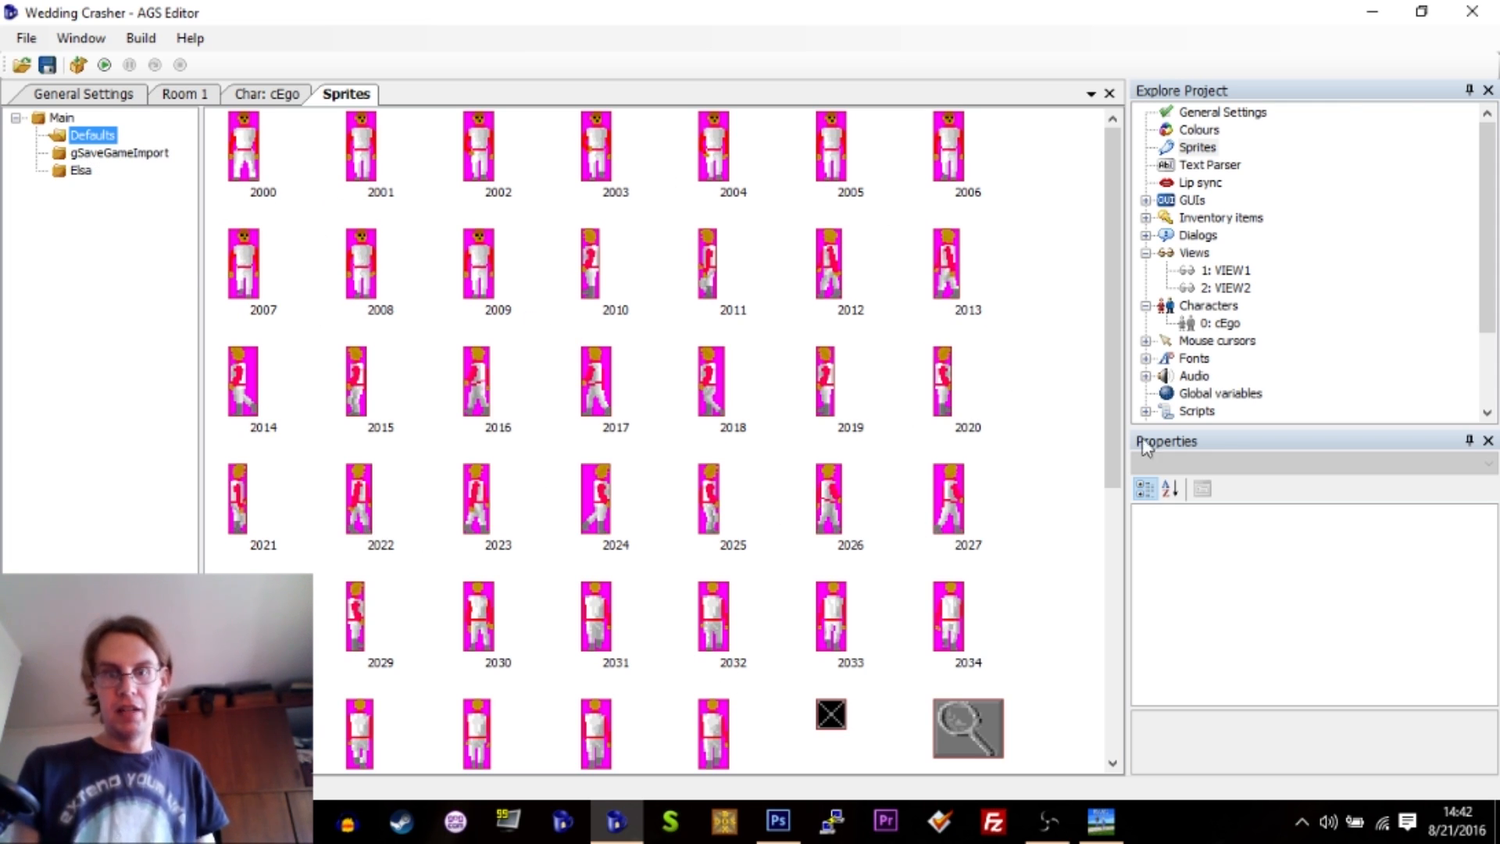
{"action": "left_click_drag", "start_coordinate": [1111, 459], "coordinate": [1149, 426]}
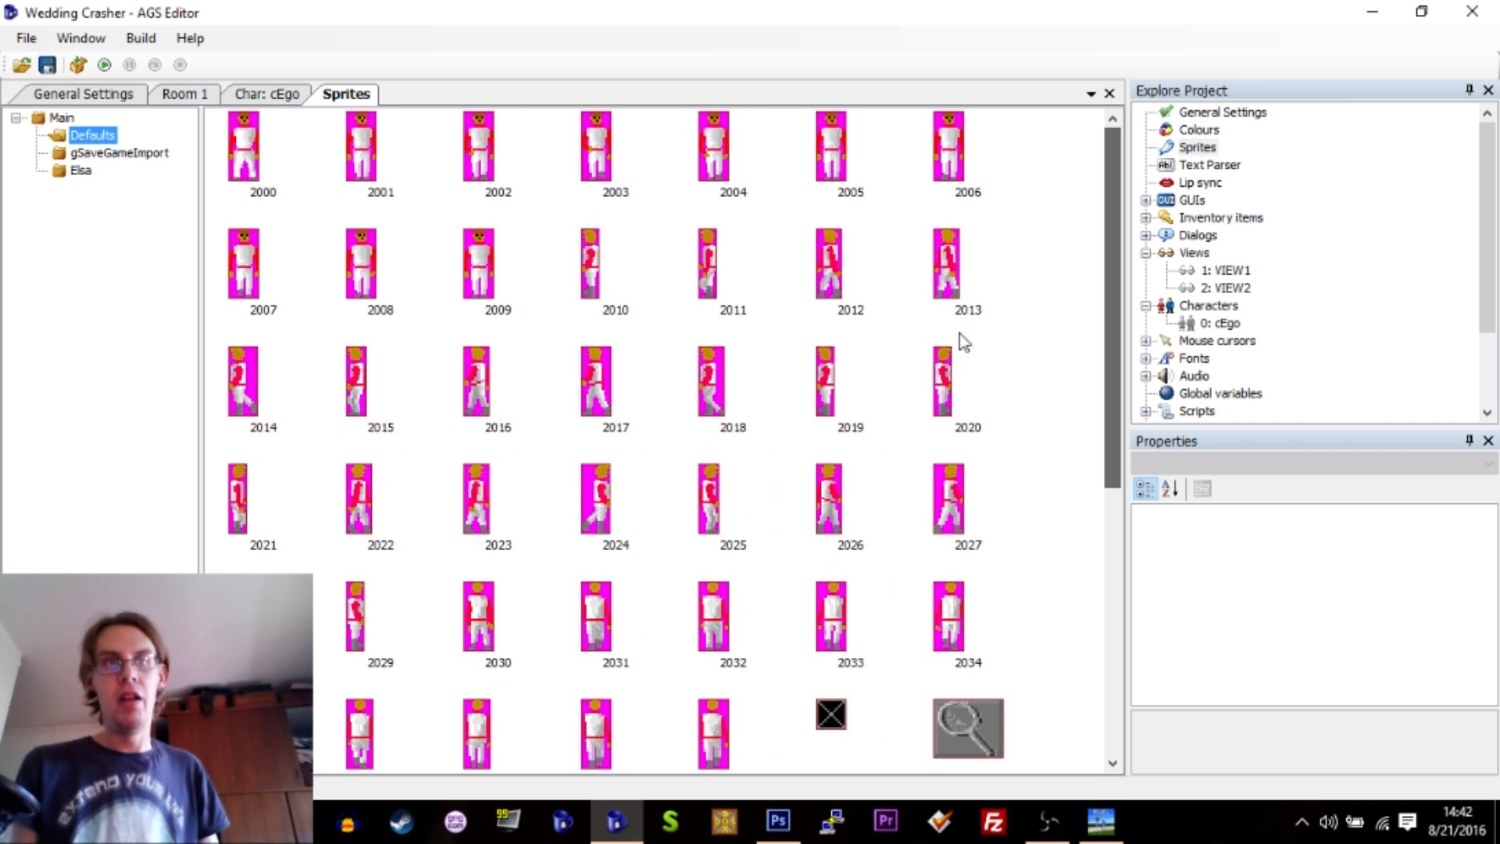
{"action": "left_click", "coordinate": [83, 172]}
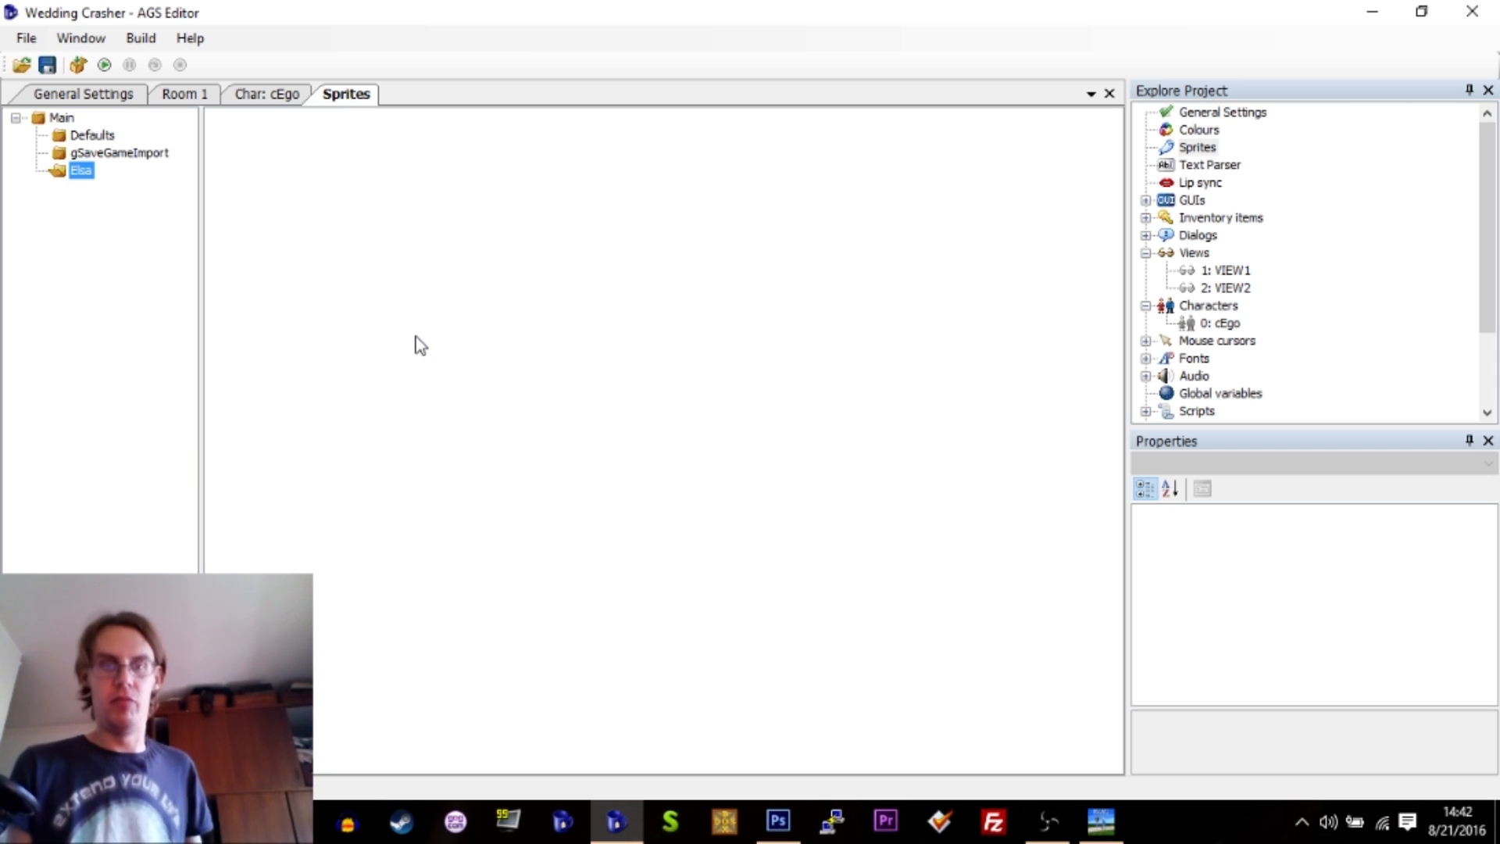
{"action": "right_click", "coordinate": [277, 197]}
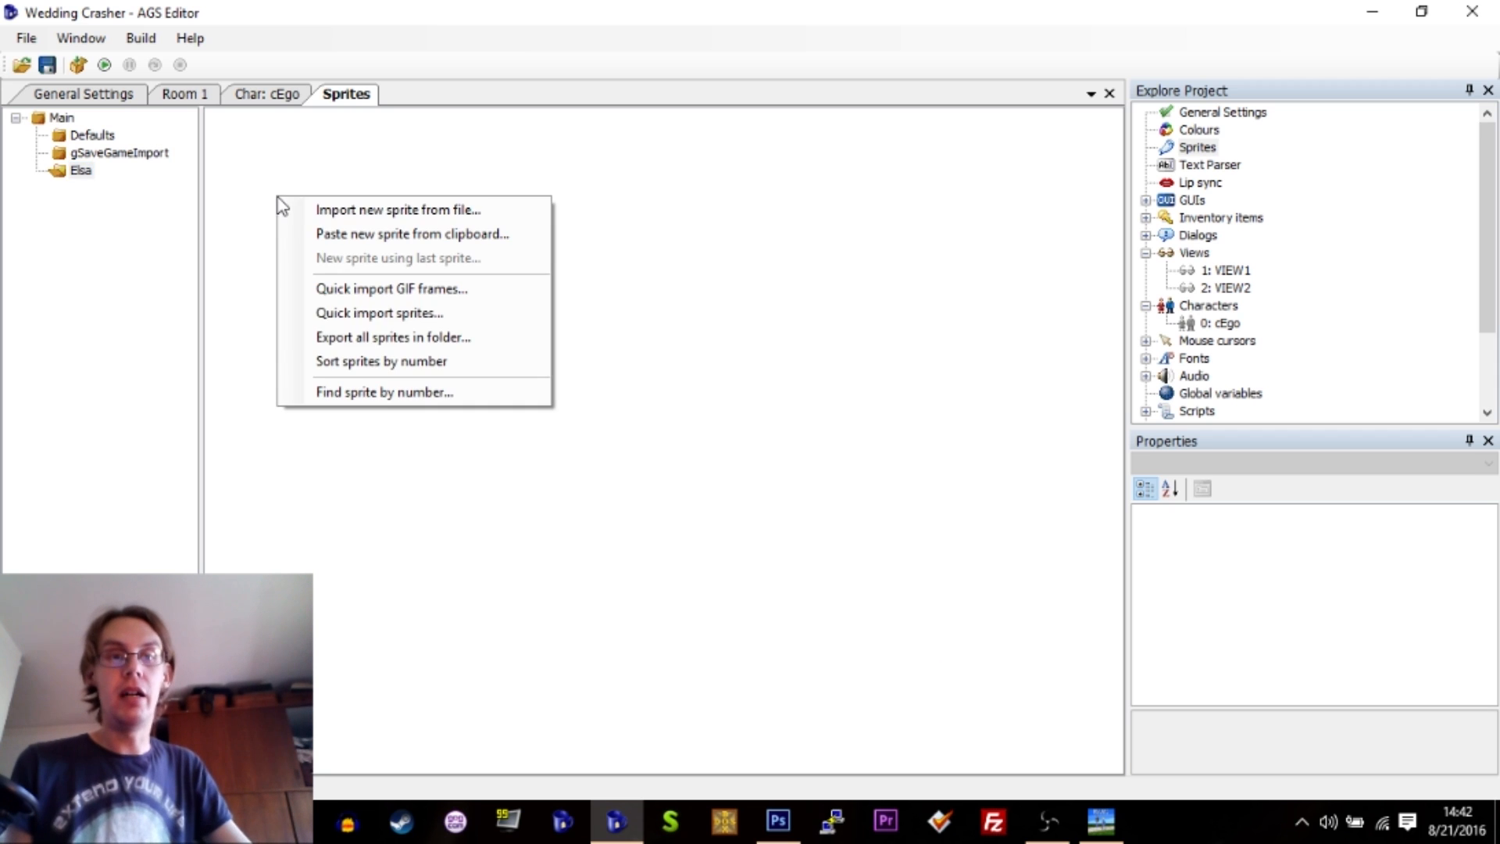
{"action": "left_click", "coordinate": [300, 173]}
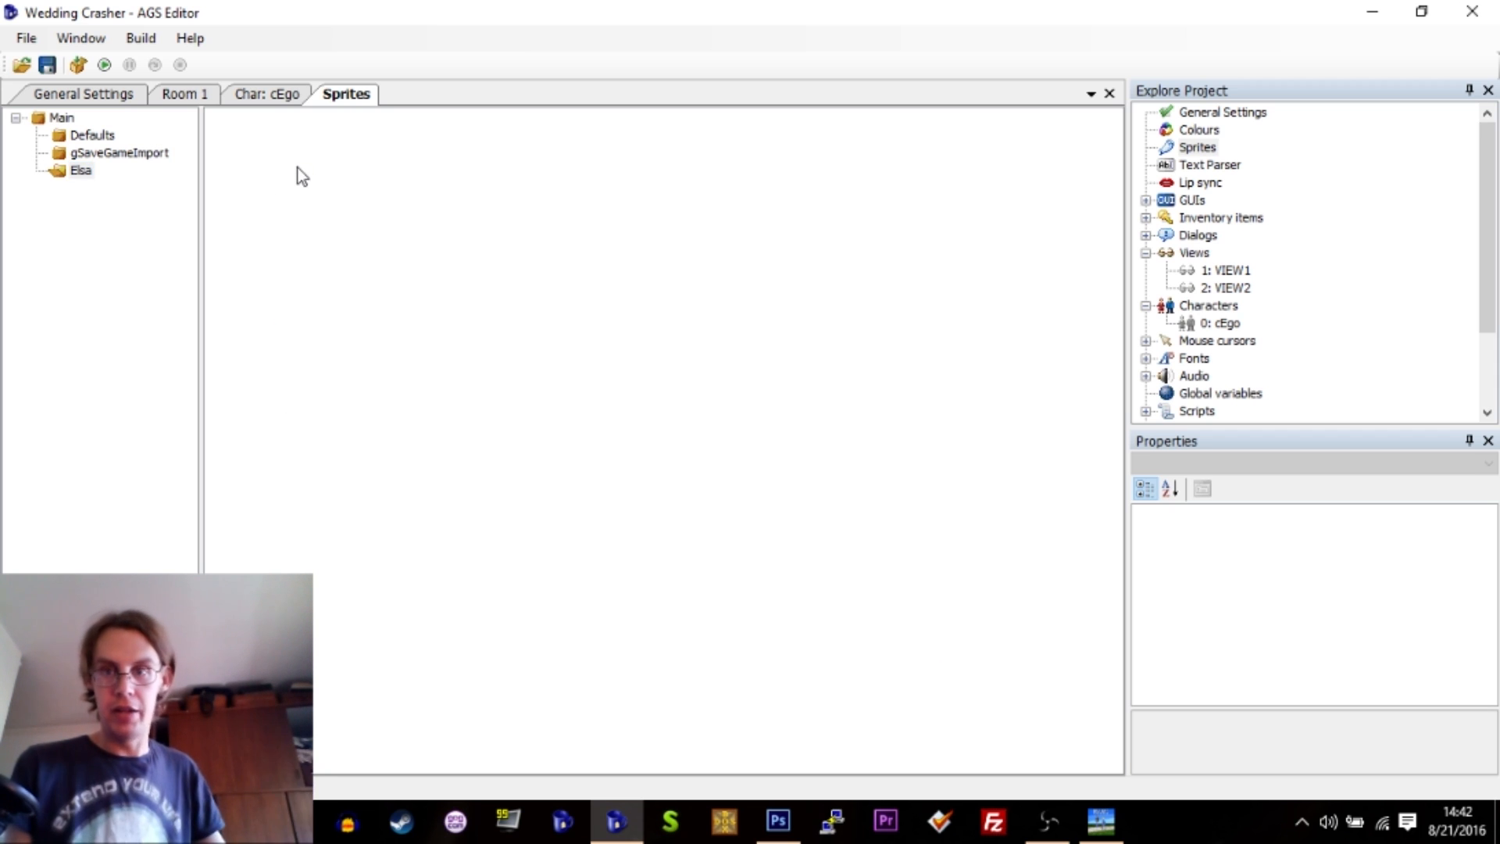
{"action": "left_click", "coordinate": [1190, 149]}
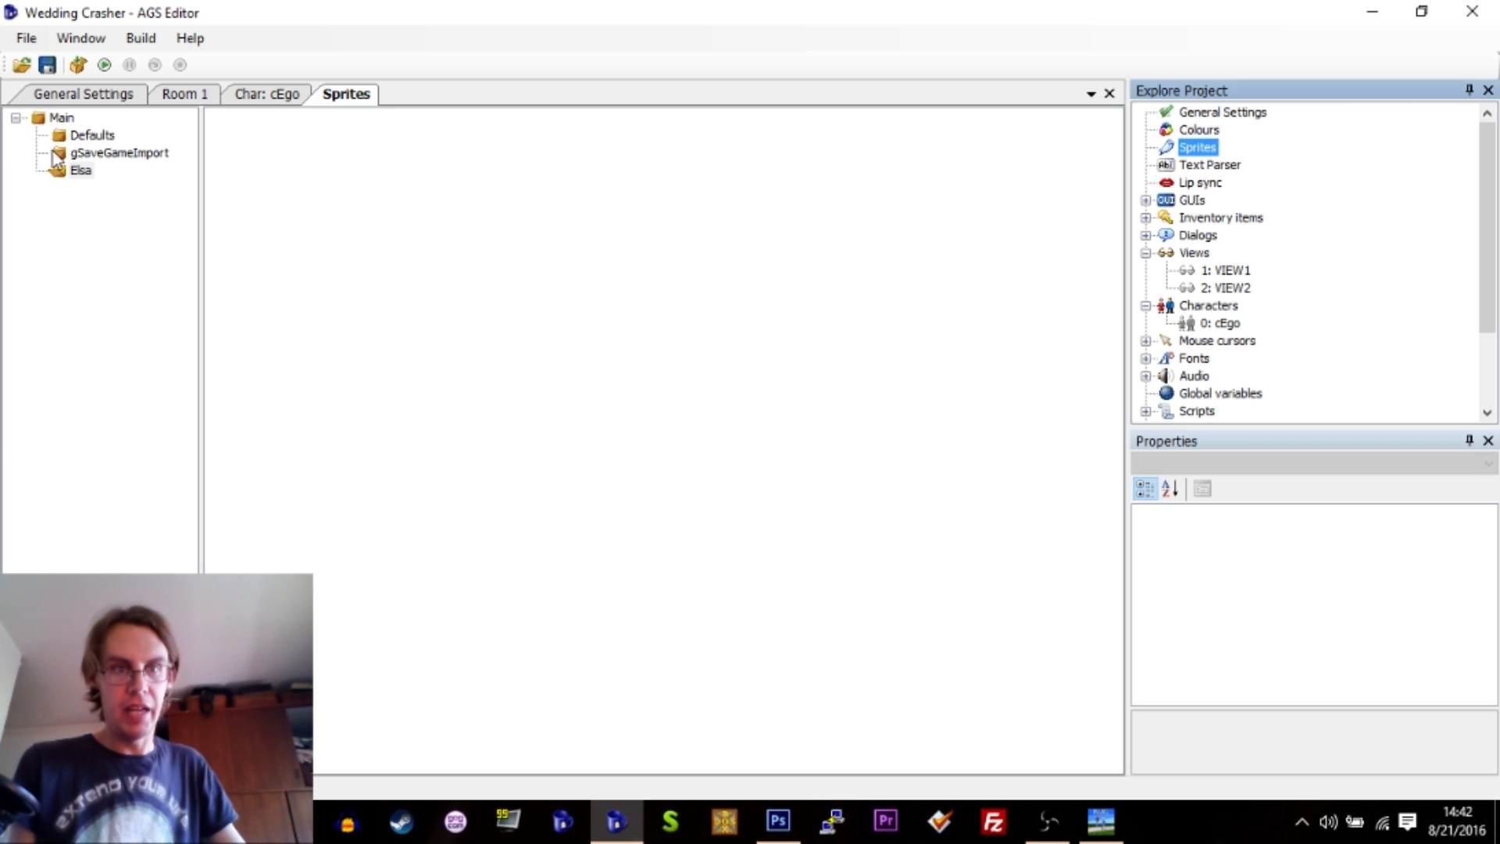
{"action": "left_click", "coordinate": [69, 177]}
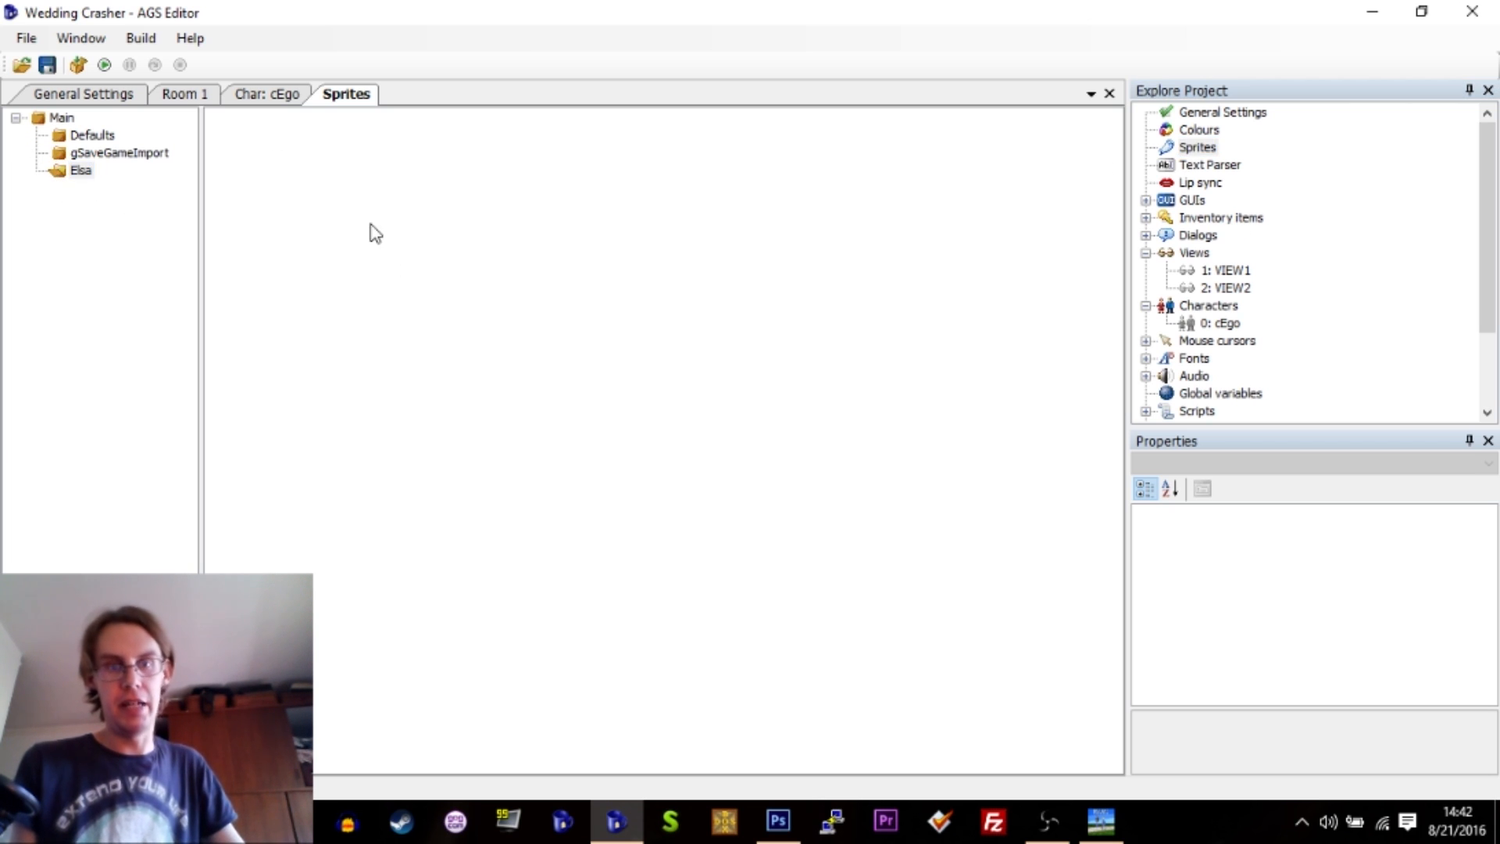
Quick import elsa-left.png and elsa-right.png from the weddingcrasher Characters folder into the Elsa sprite folder.
{"action": "right_click", "coordinate": [315, 191]}
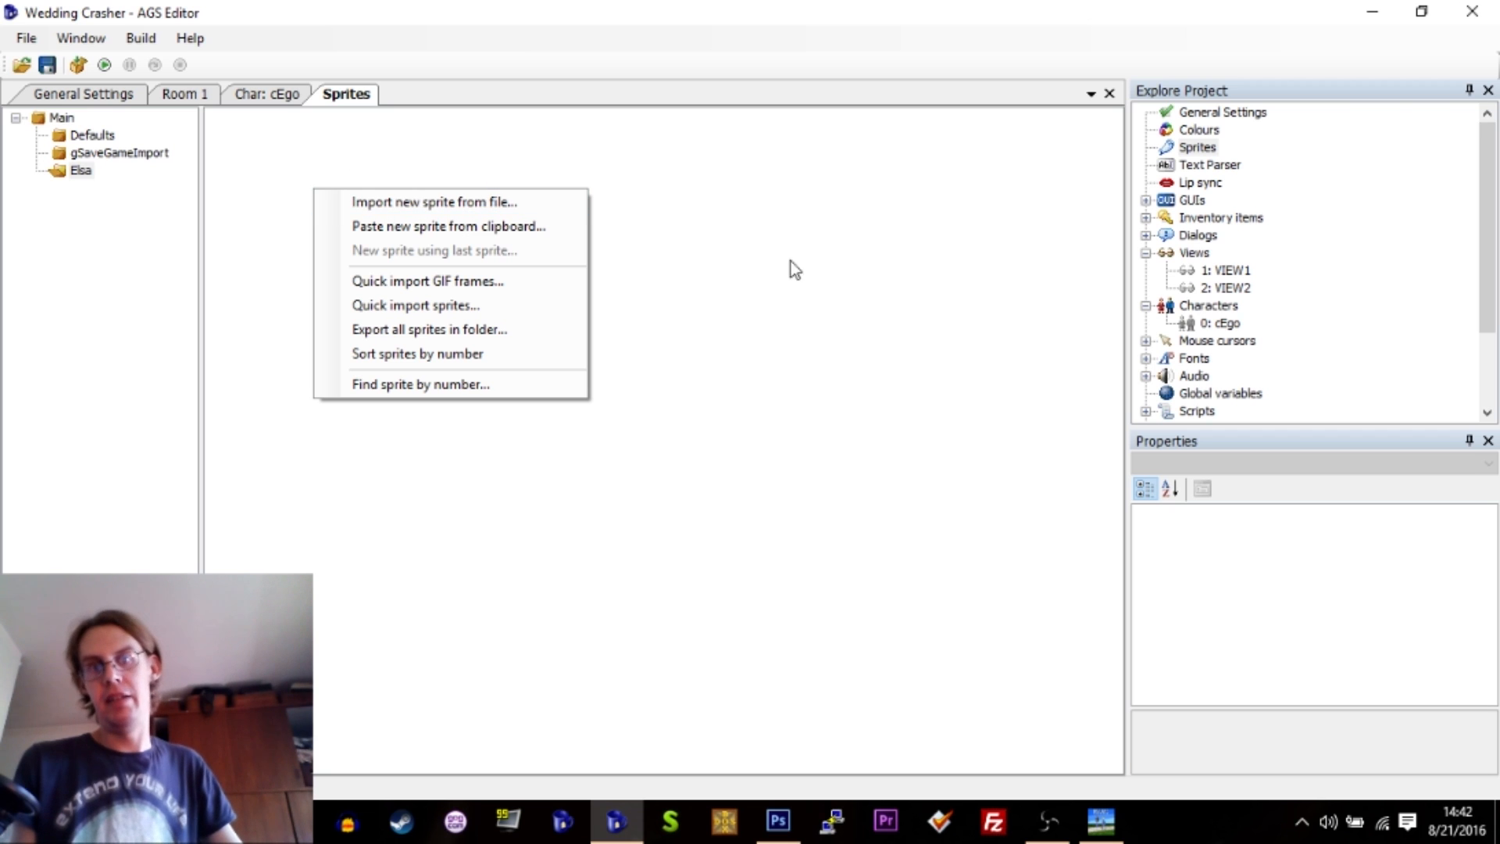
{"action": "left_click", "coordinate": [402, 306]}
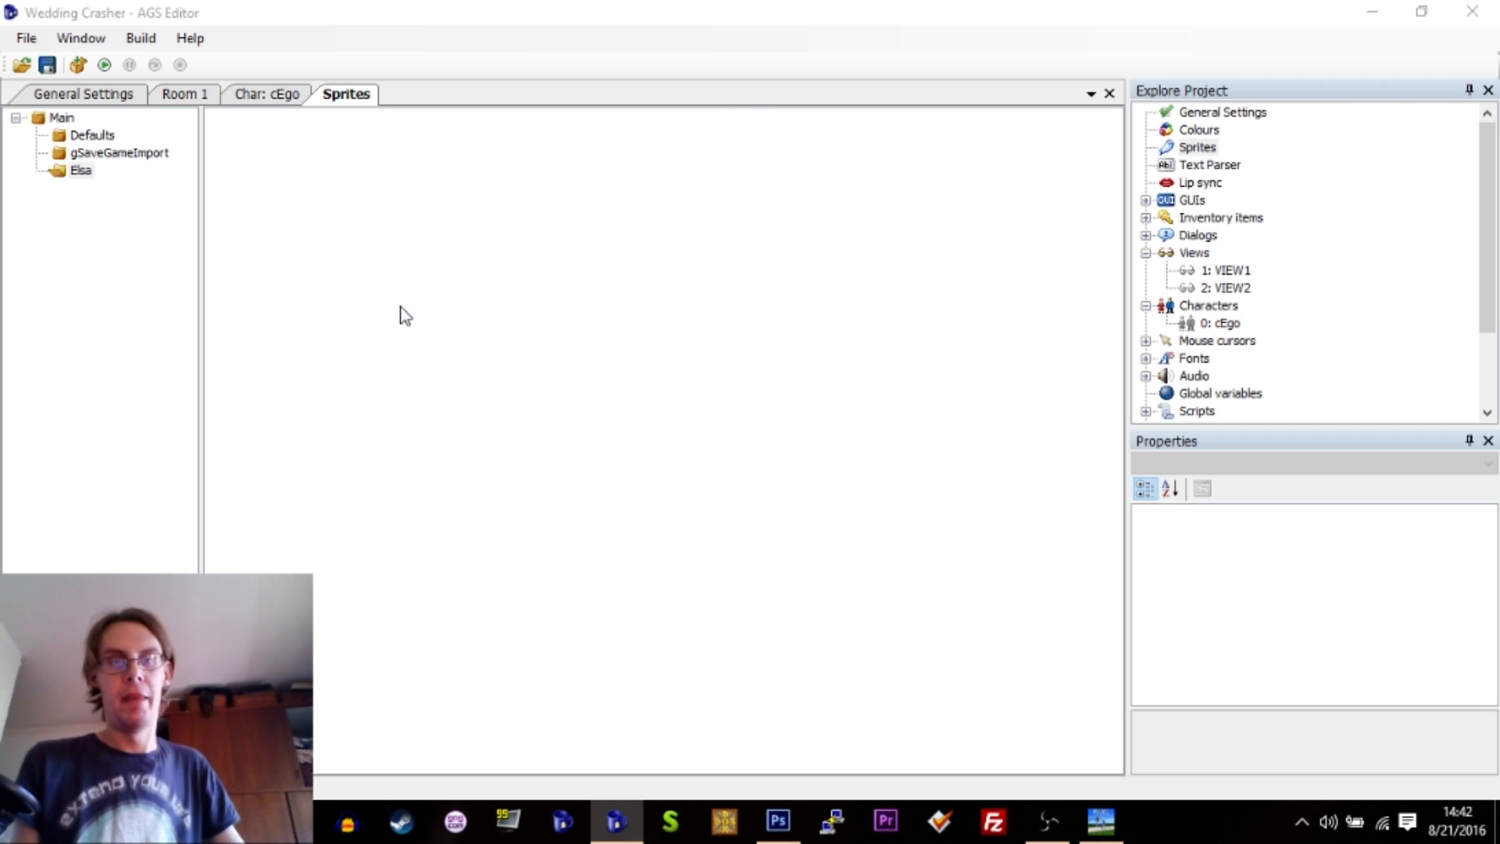
{"action": "left_click", "coordinate": [218, 77]}
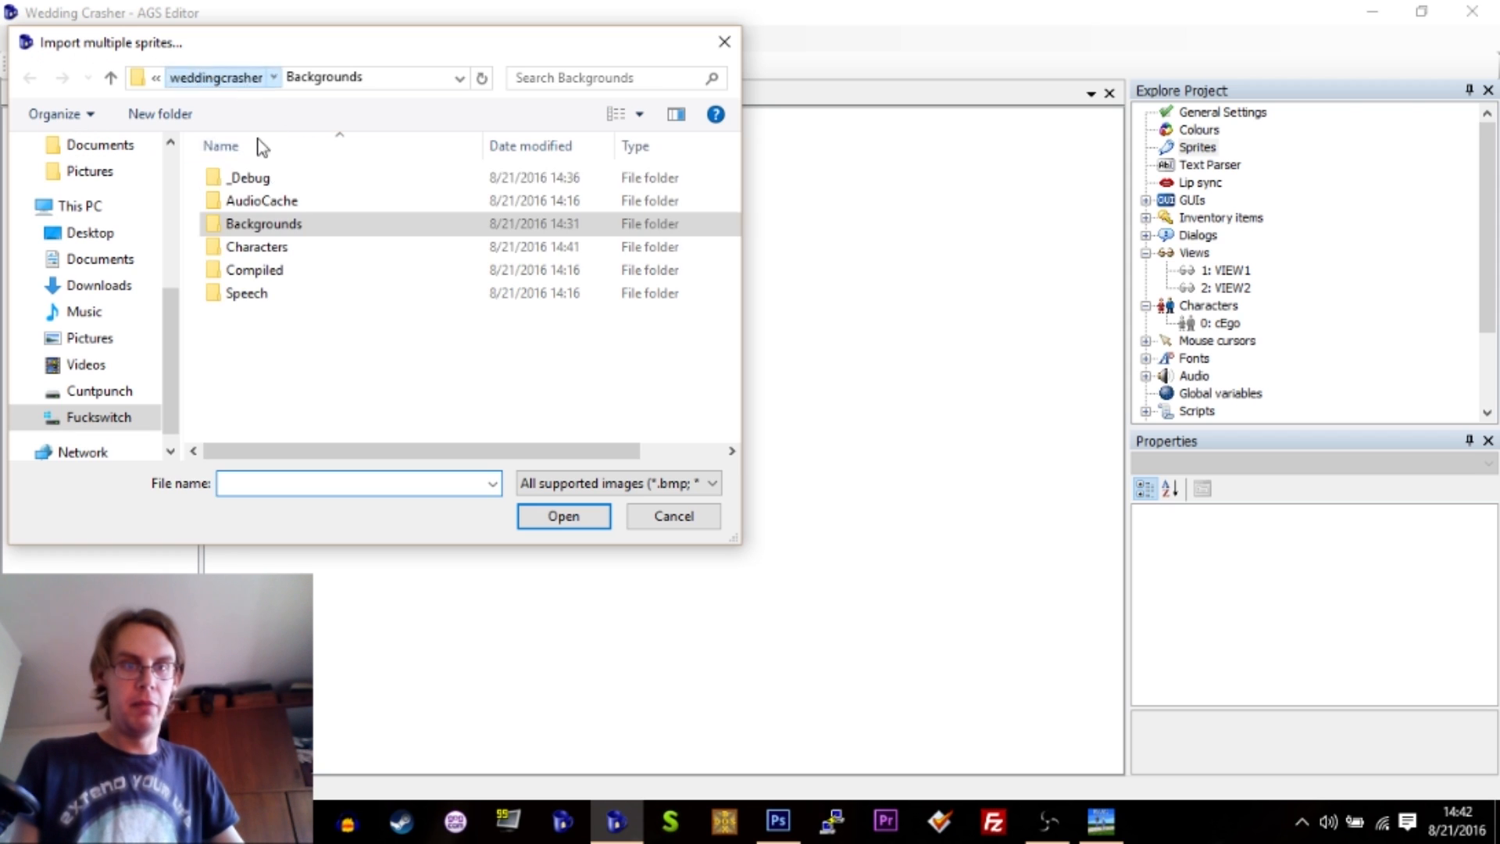
{"action": "double_click", "coordinate": [260, 257]}
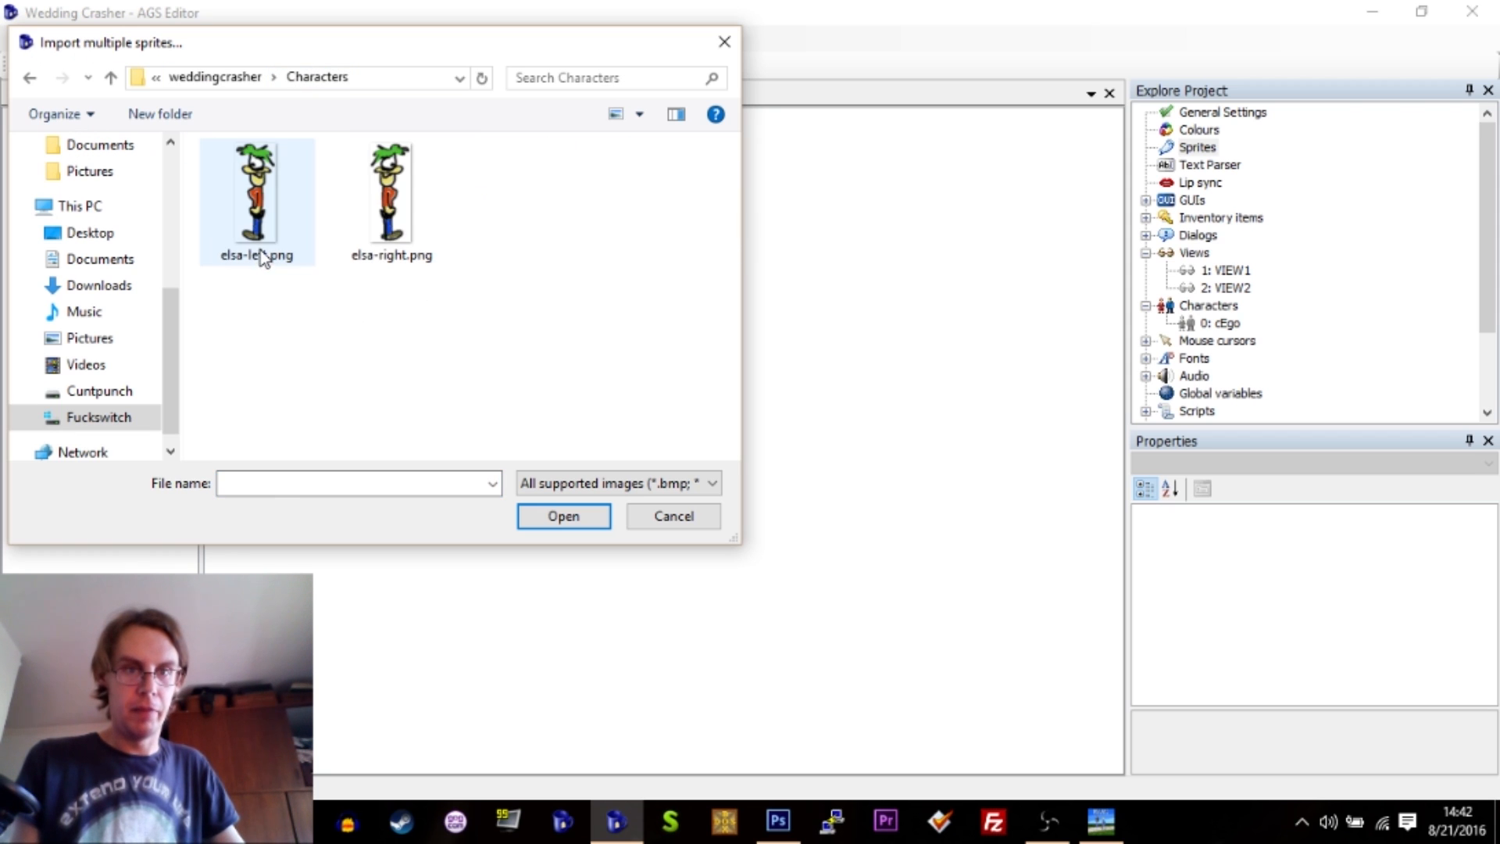
{"action": "left_click", "coordinate": [269, 226]}
{"action": "left_click", "coordinate": [403, 223], "text": "ctrl"}
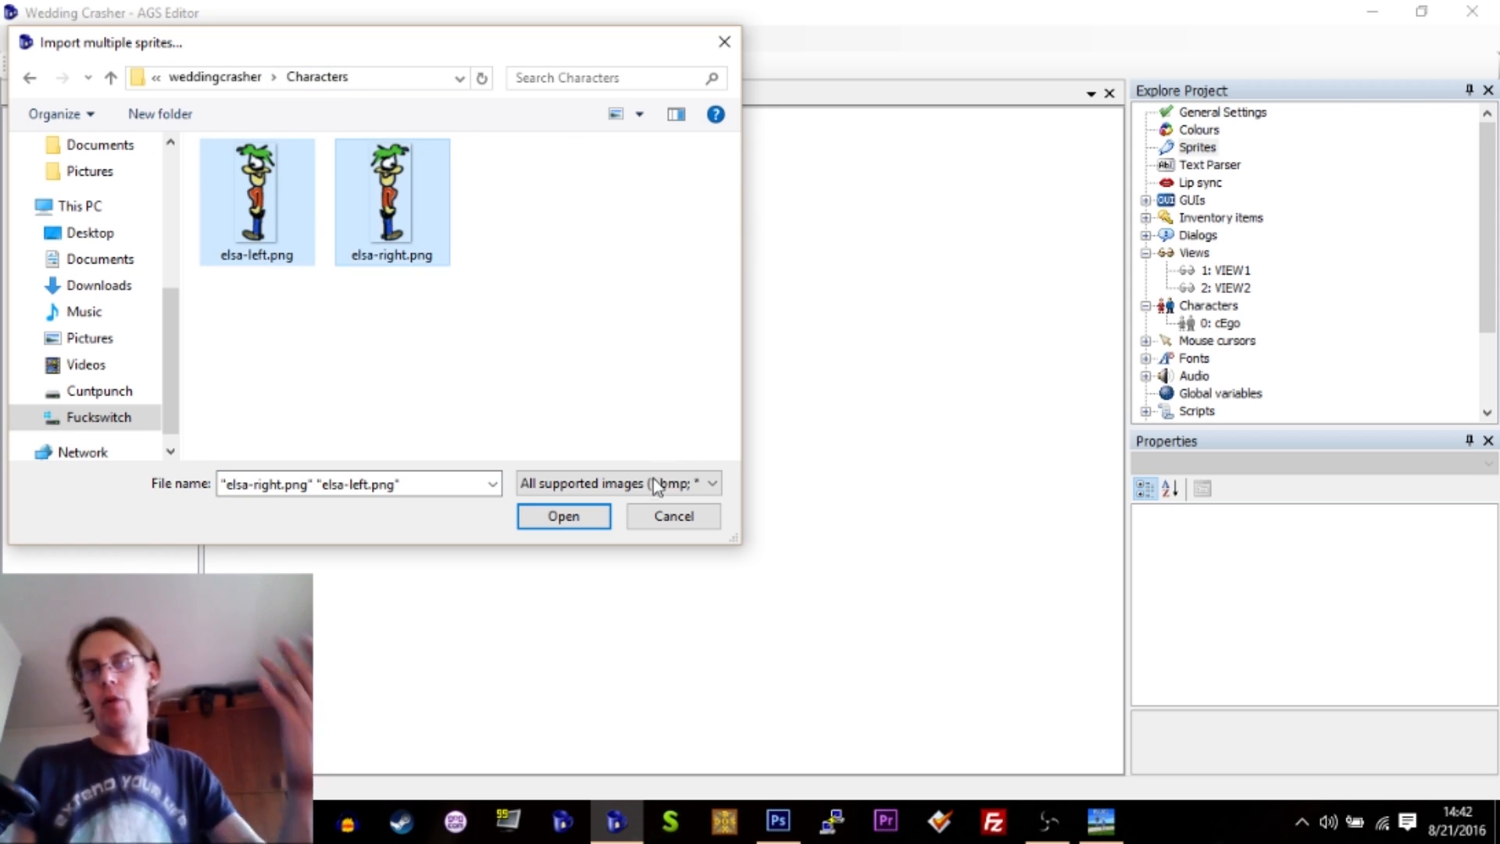
{"action": "left_click", "coordinate": [588, 513]}
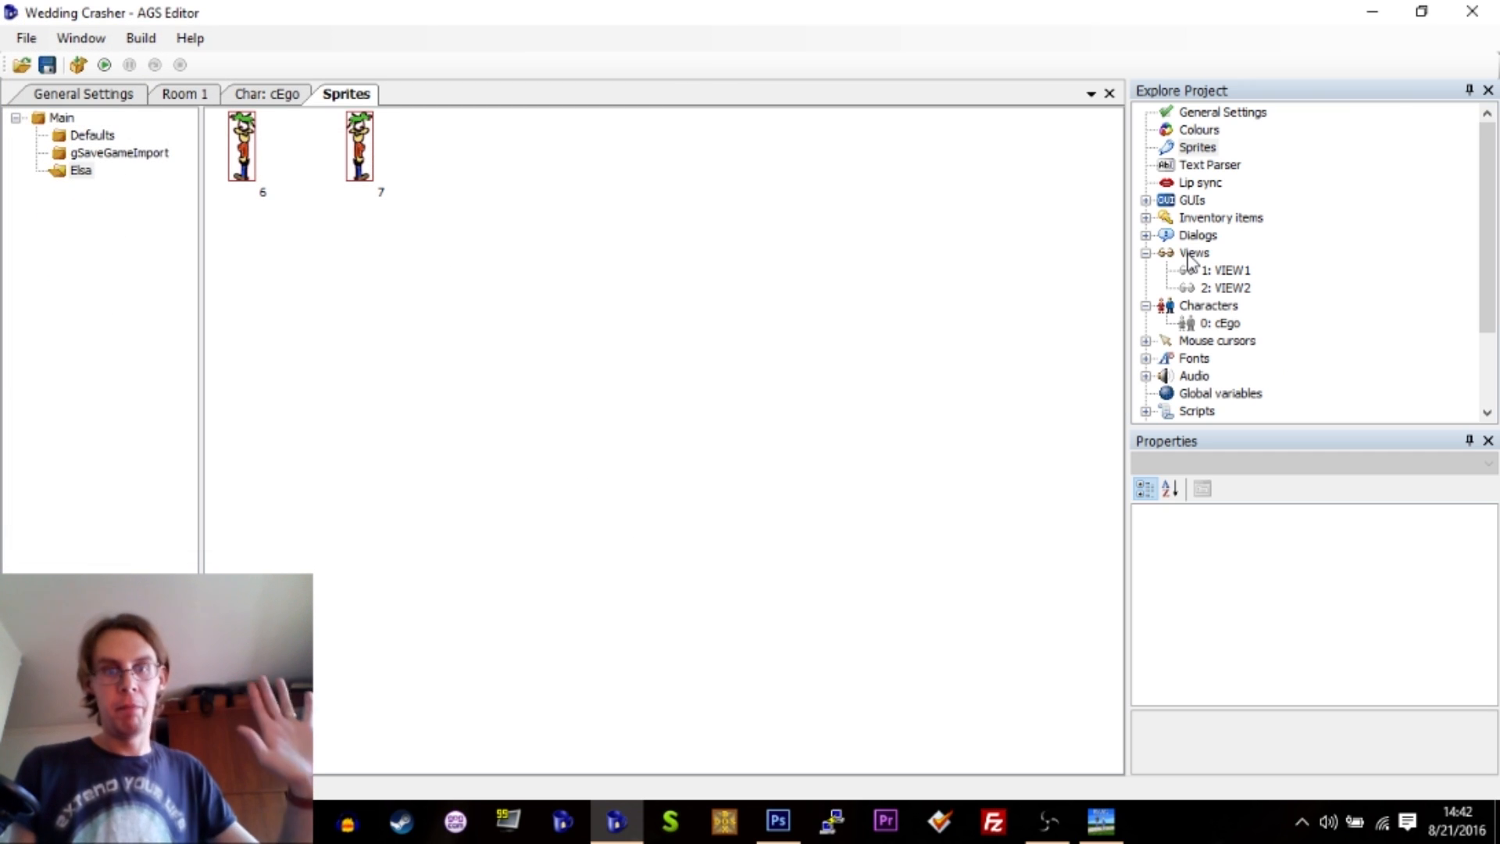
Check the properties of both imported Elsa sprites and open VIEW1.
{"action": "left_click", "coordinate": [239, 152]}
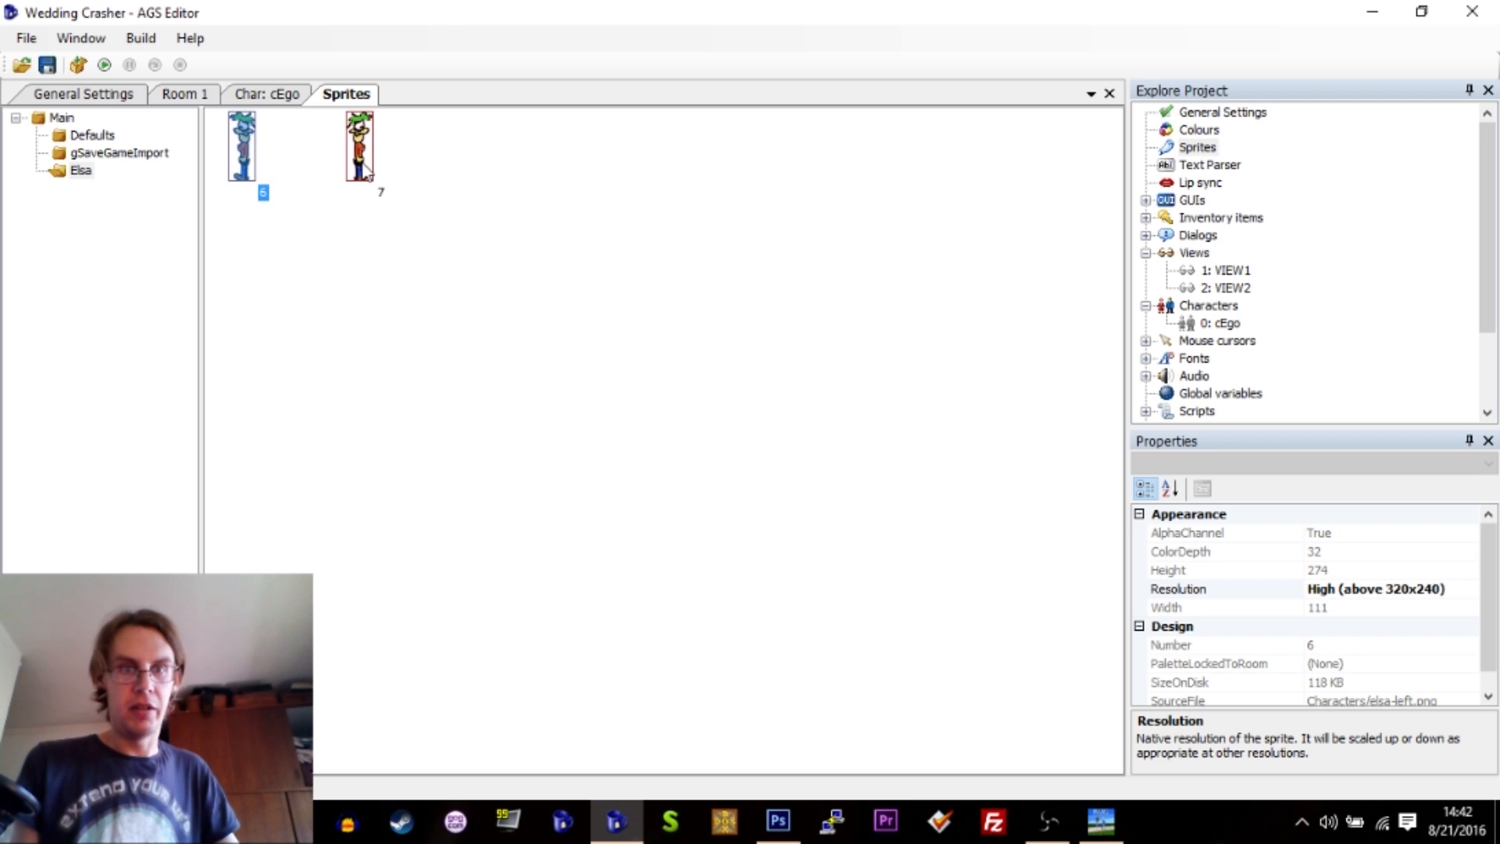
{"action": "left_click", "coordinate": [361, 156]}
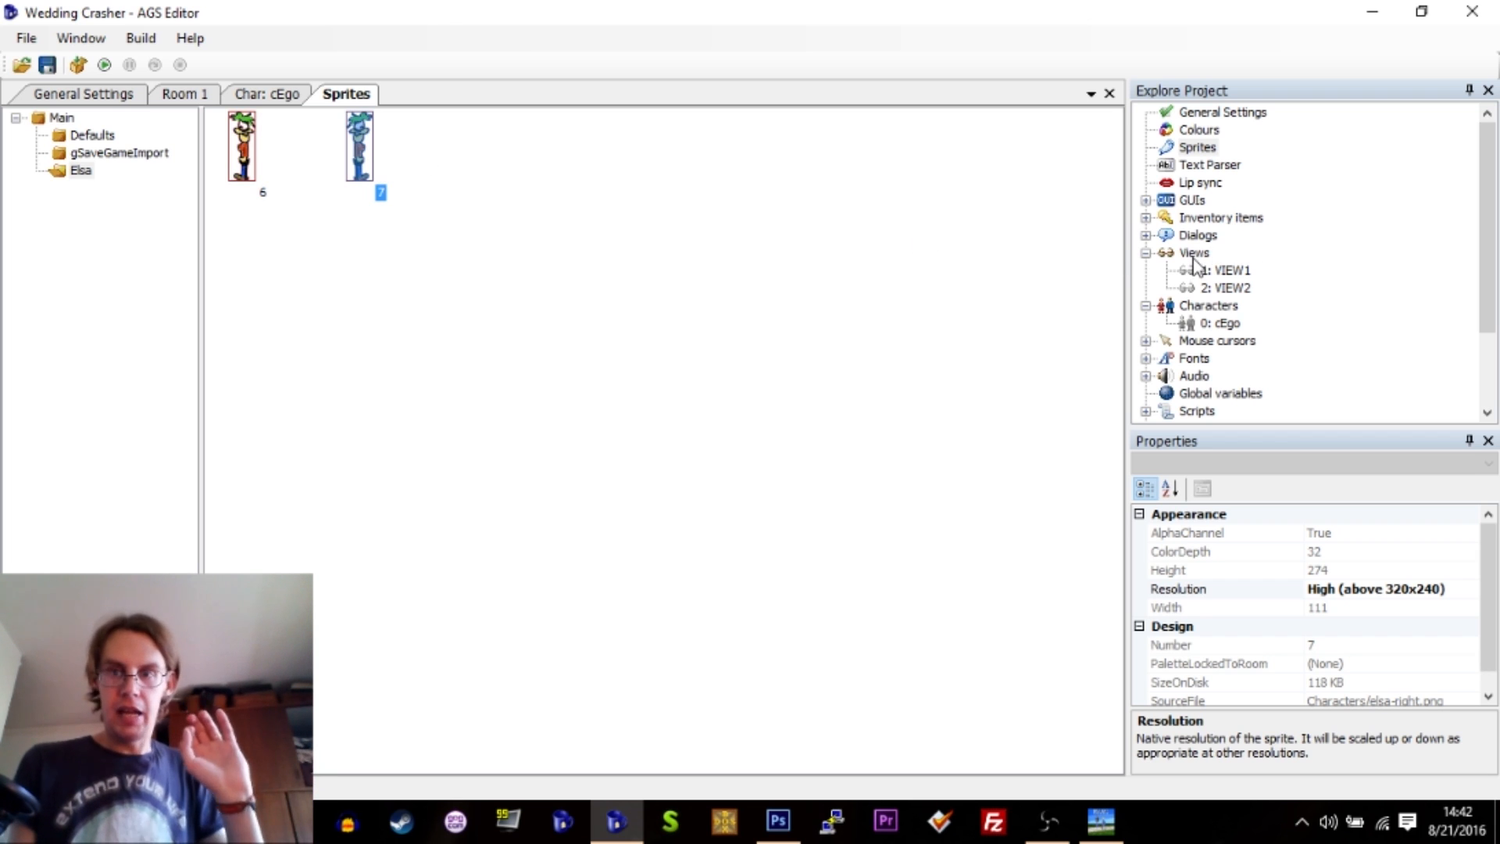
{"action": "left_click", "coordinate": [1221, 272]}
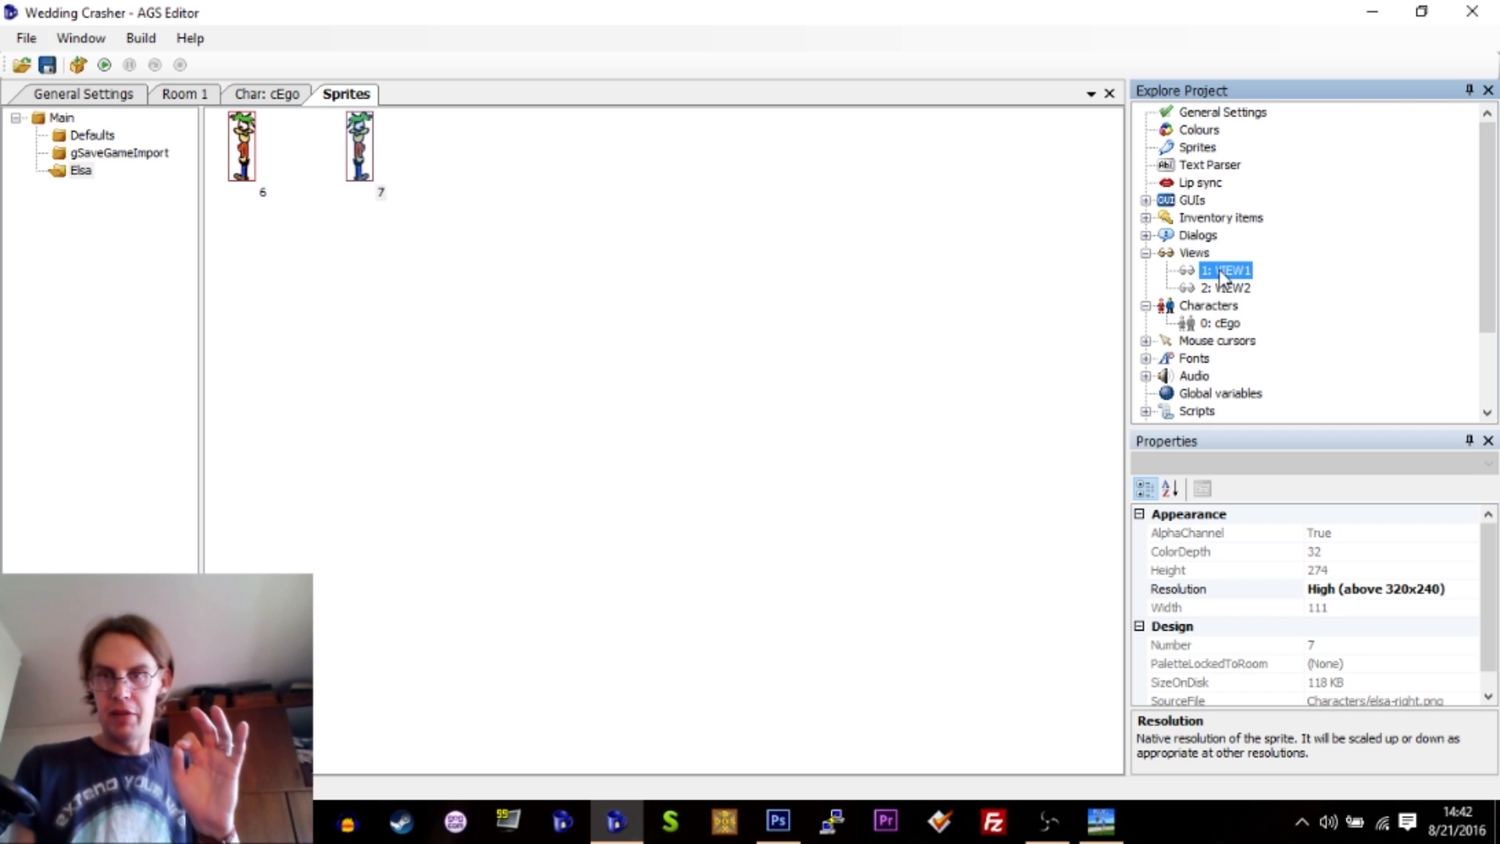
{"action": "double_click", "coordinate": [1221, 272]}
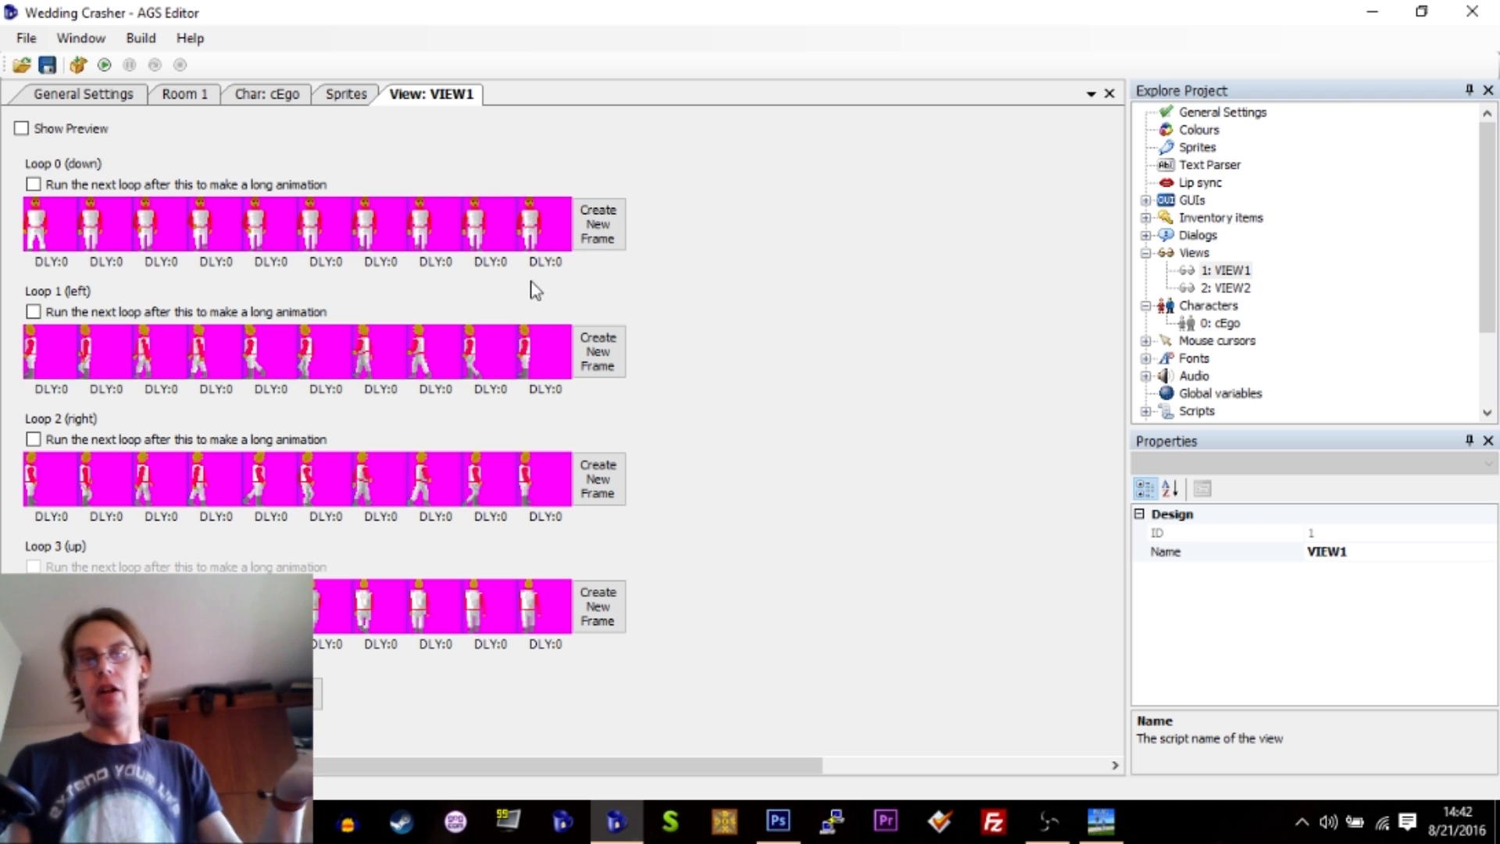
Open the cEgo character and inspect its normal view preview settings.
{"action": "left_click", "coordinate": [1223, 325]}
{"action": "double_click", "coordinate": [1221, 325]}
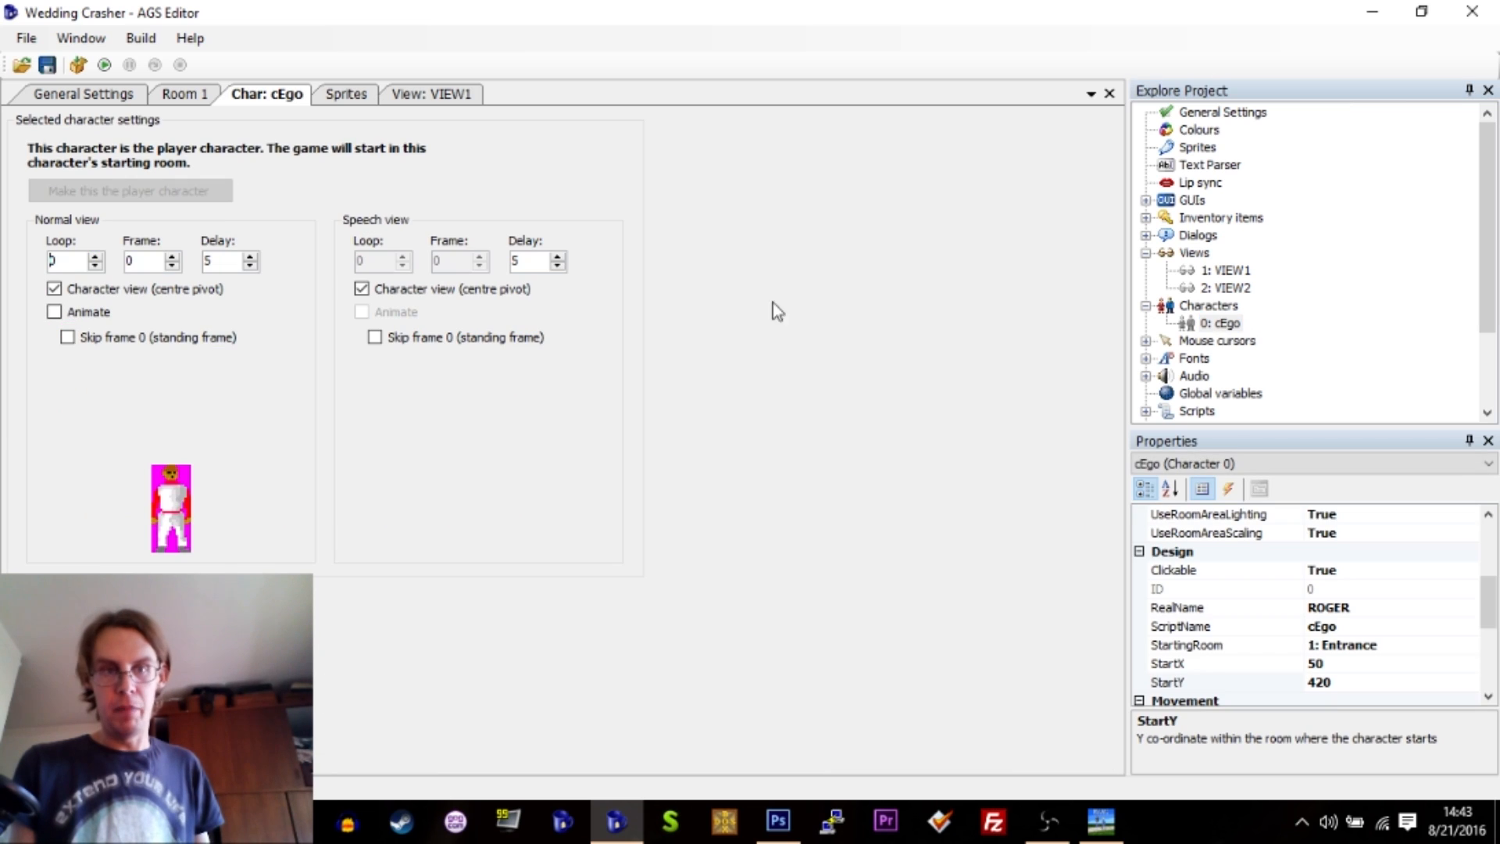
{"action": "left_click", "coordinate": [54, 289]}
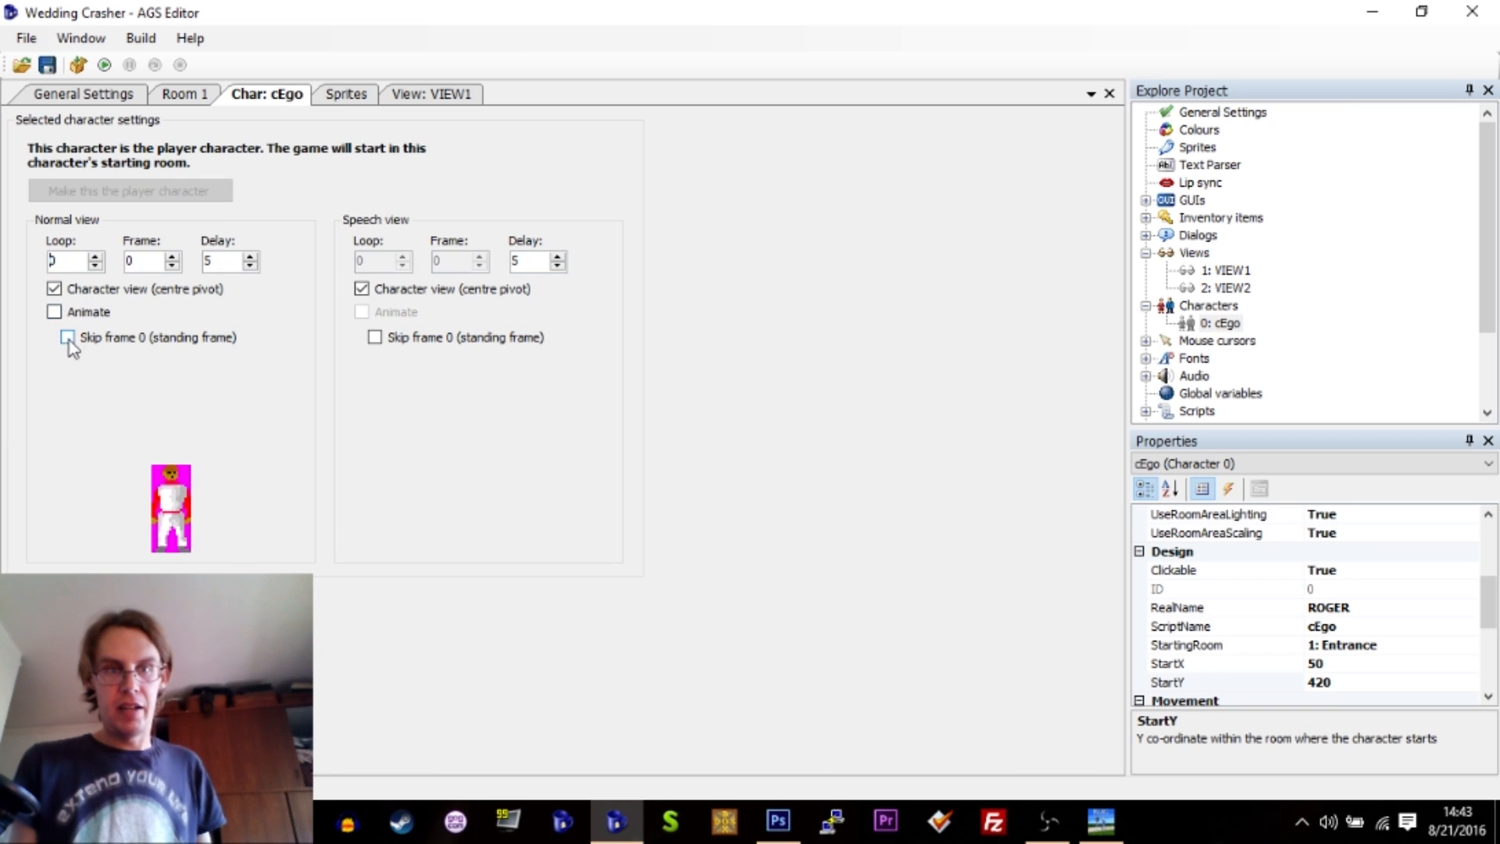
{"action": "left_click", "coordinate": [93, 267]}
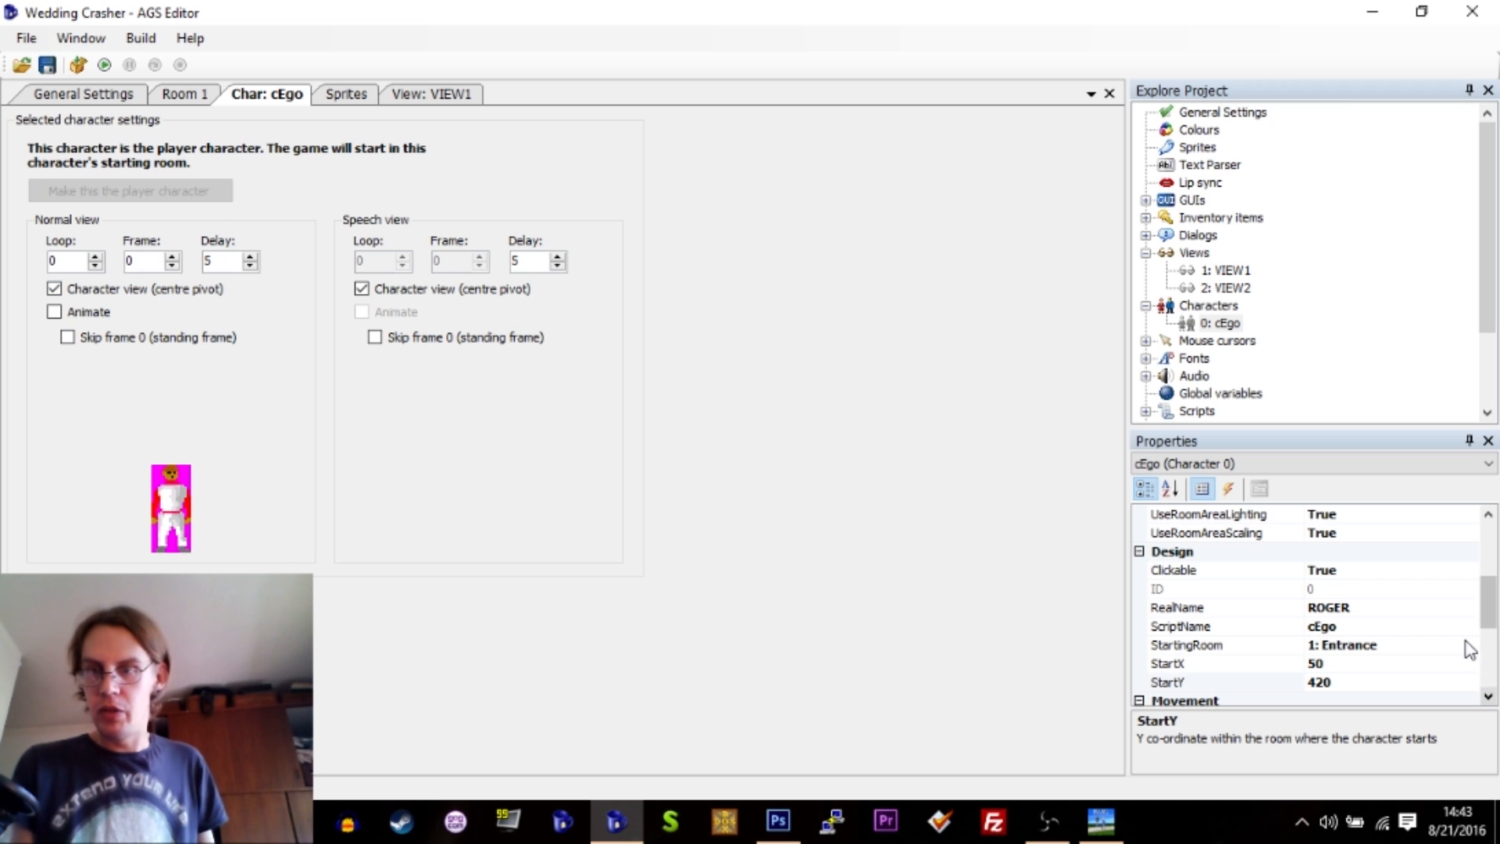
Preview VIEW2 and VIEW1 as choices for cEgo's NormalView property and cancel the selection.
{"action": "left_click_drag", "start_coordinate": [1488, 603], "coordinate": [1491, 560]}
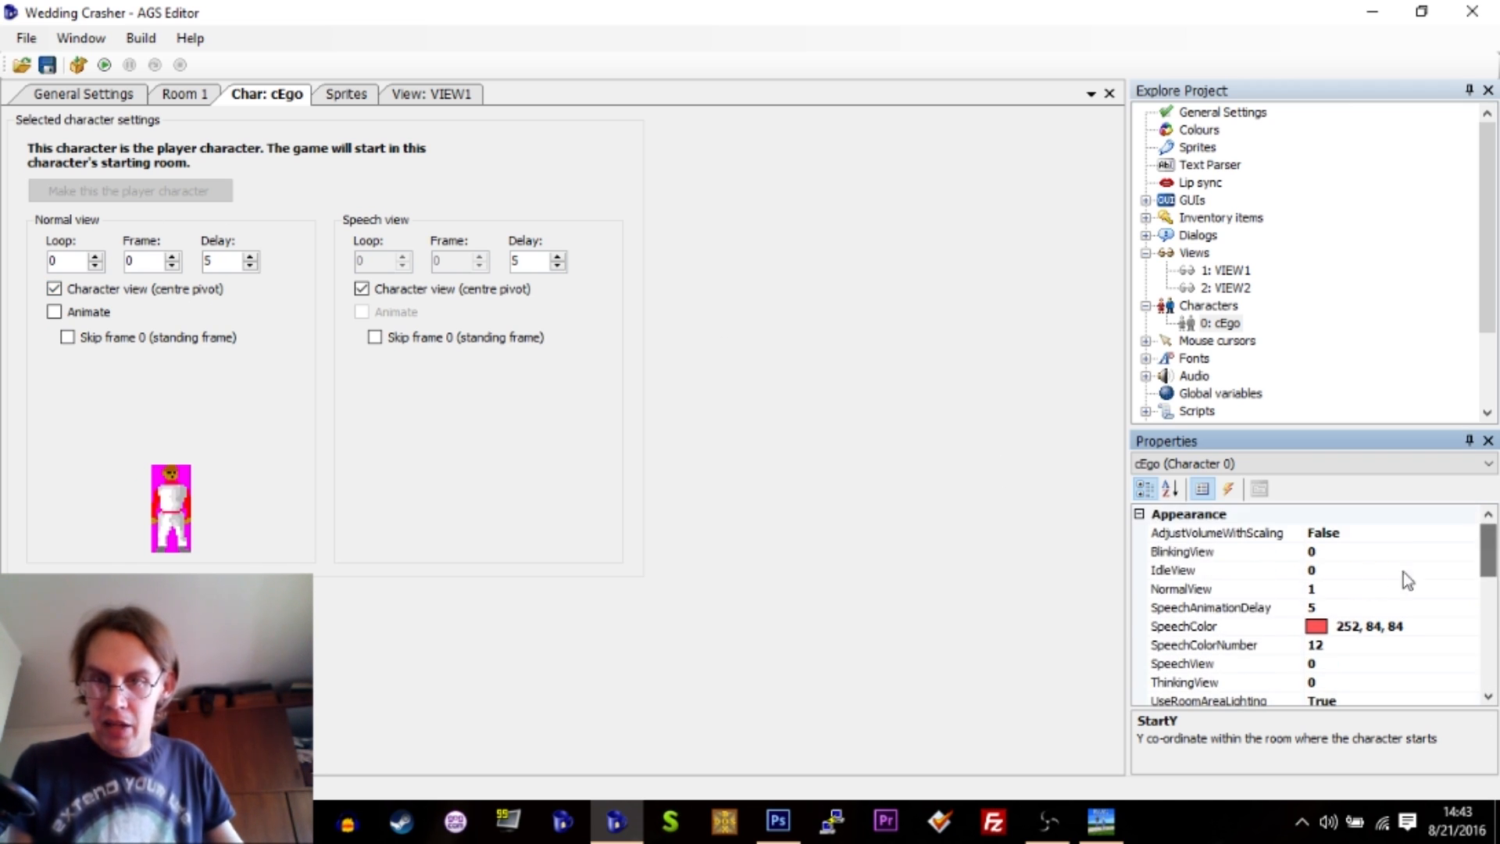
{"action": "left_click", "coordinate": [1350, 588]}
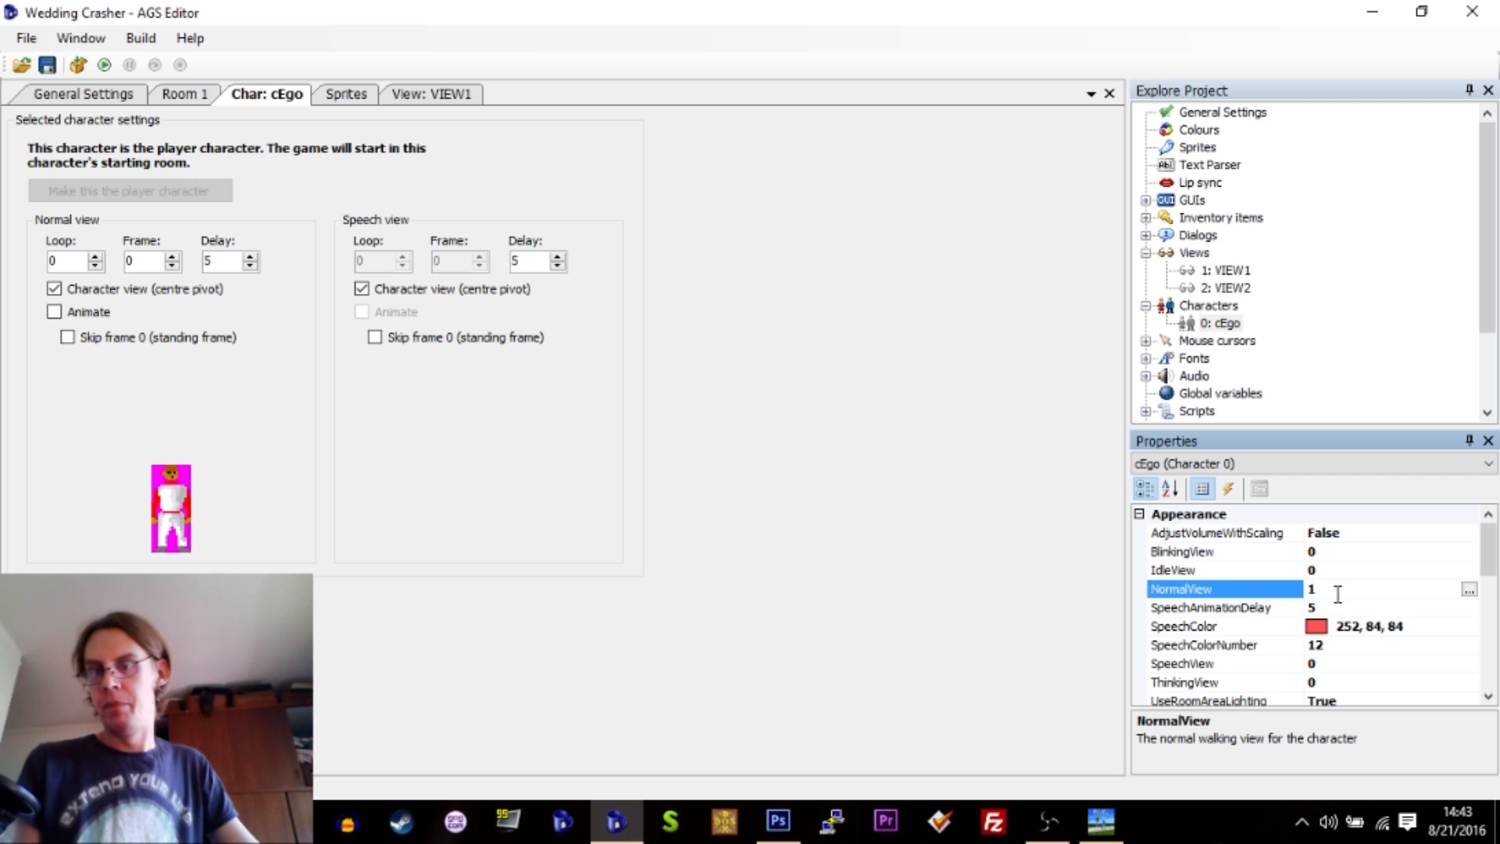
{"action": "left_click", "coordinate": [1469, 589]}
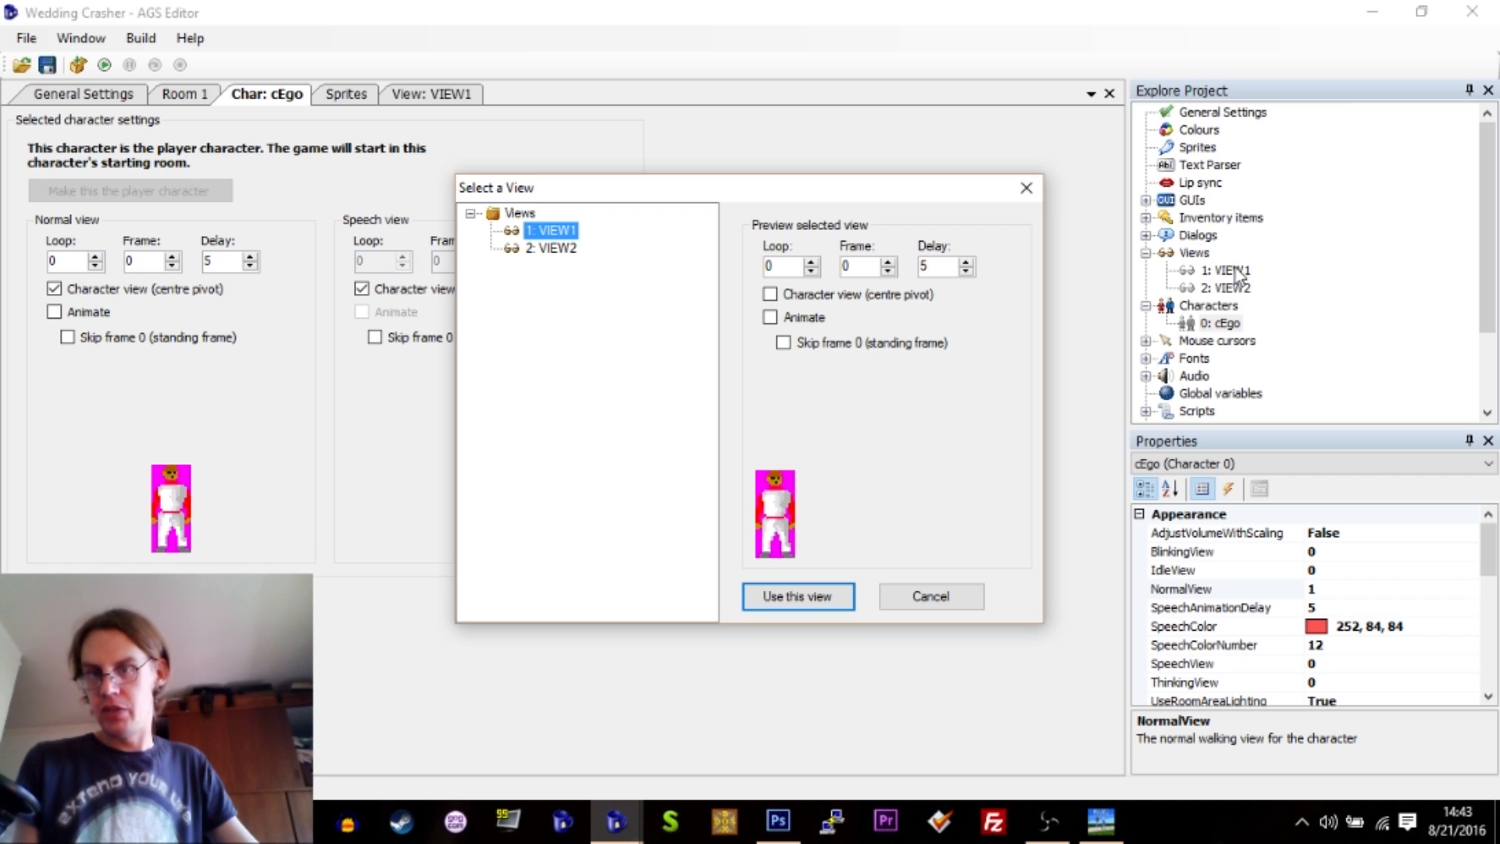
{"action": "left_click", "coordinate": [551, 248]}
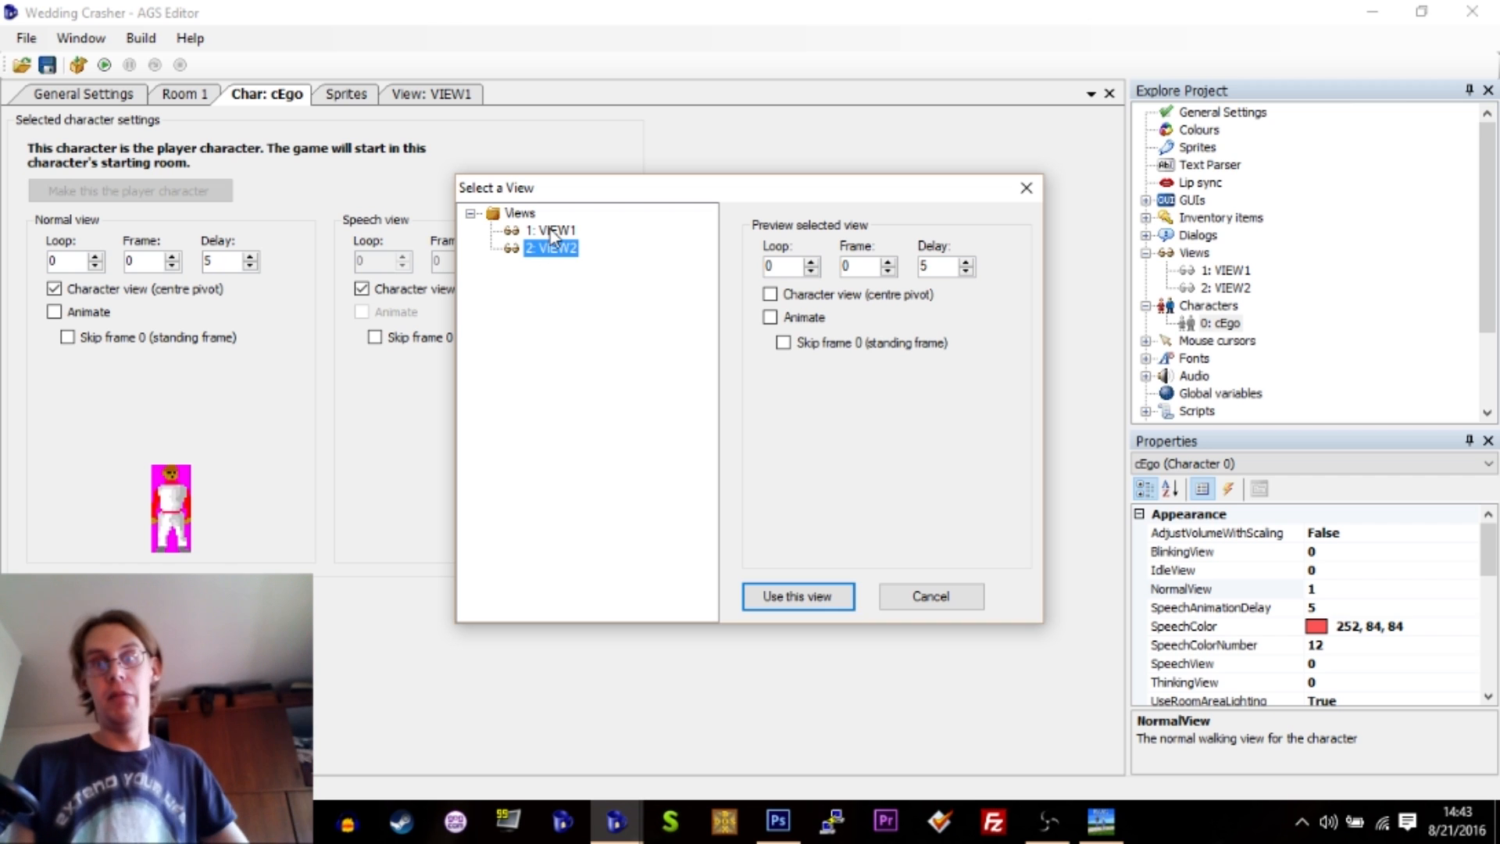
{"action": "left_click", "coordinate": [551, 232]}
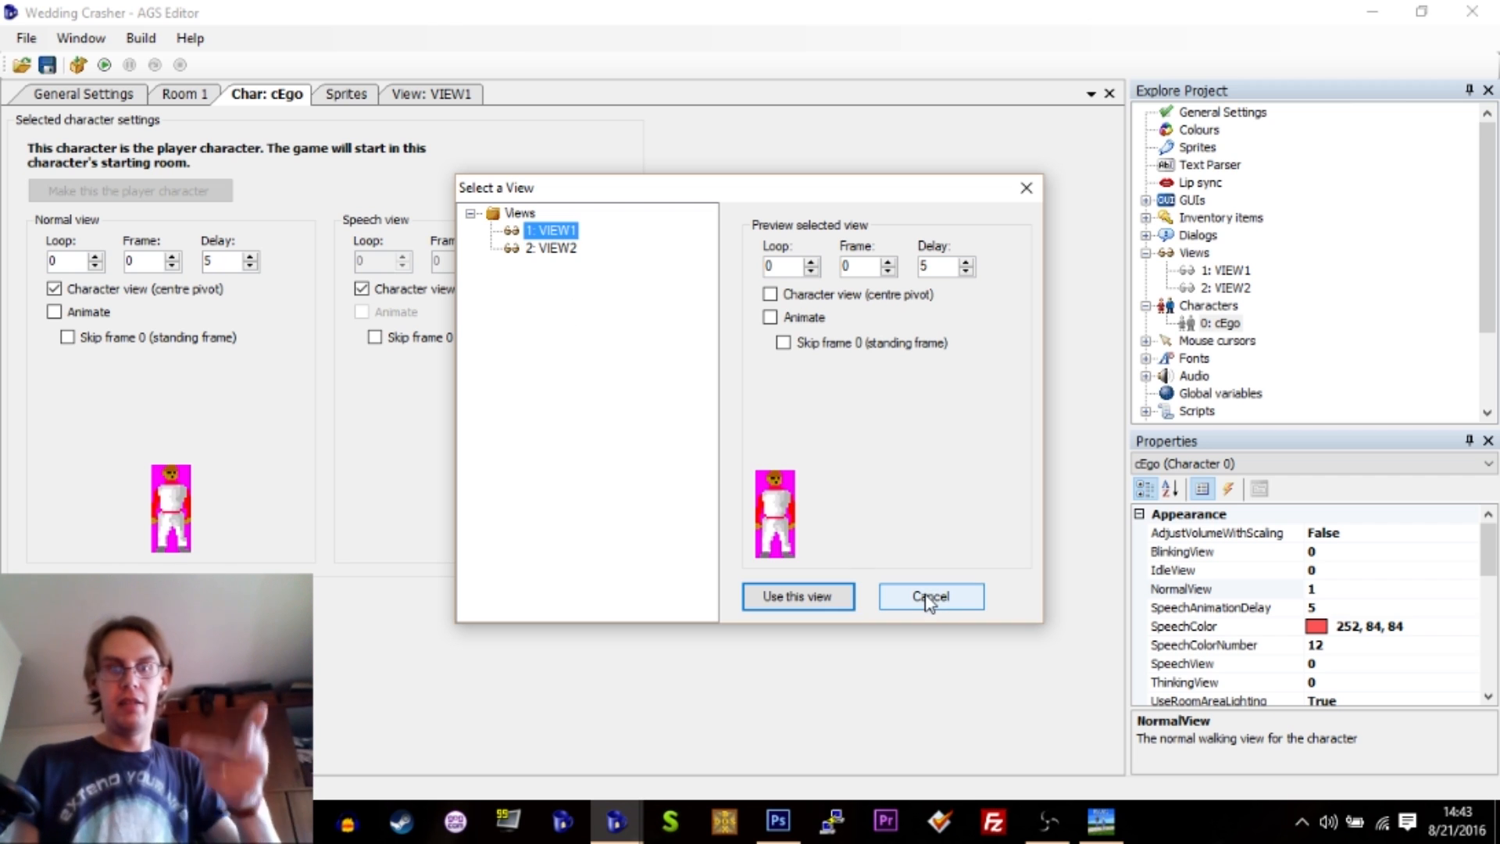
{"action": "left_click", "coordinate": [930, 598]}
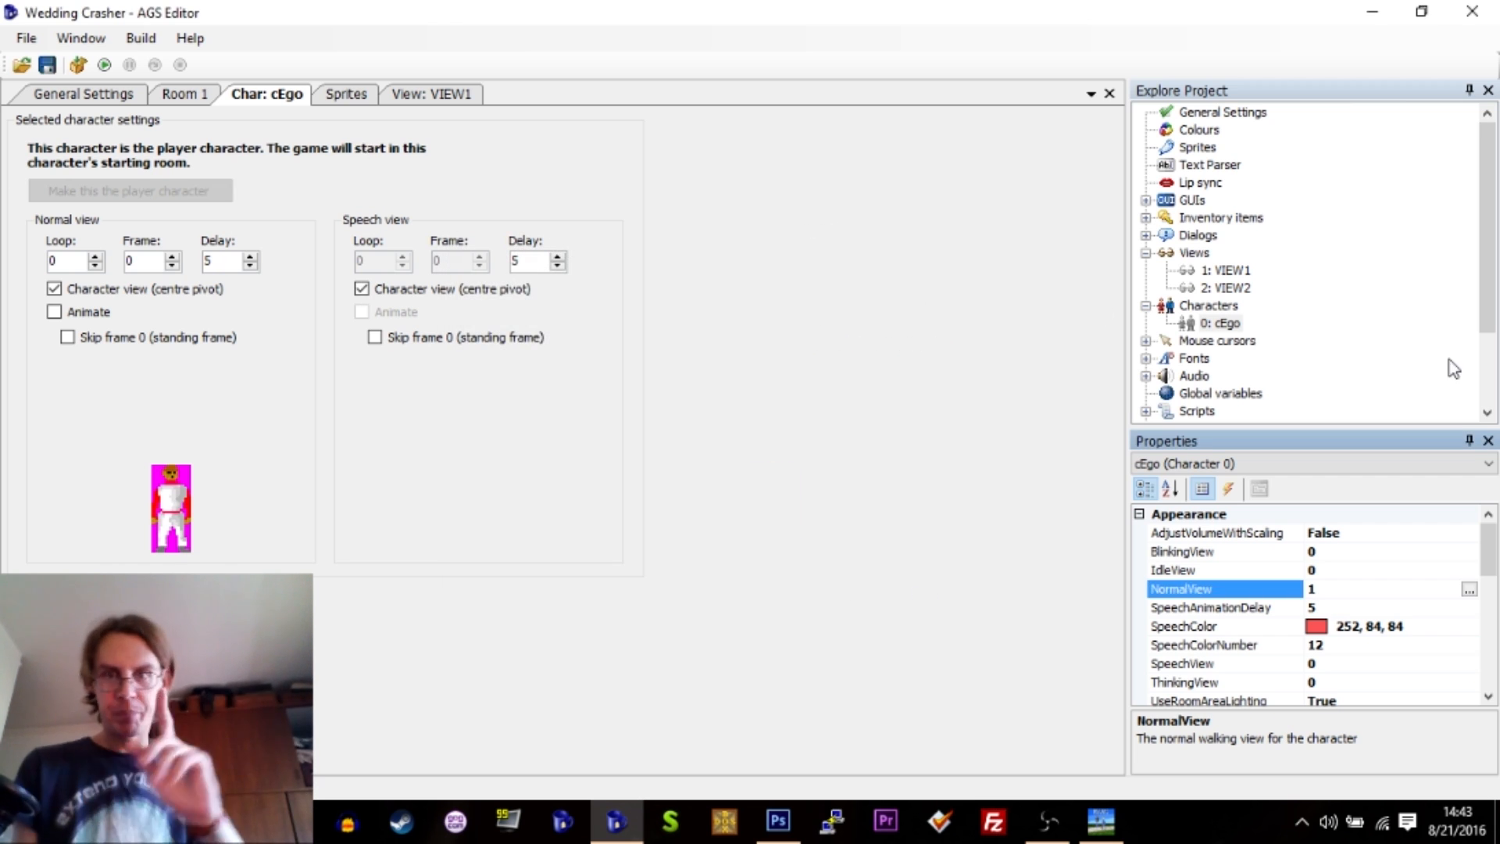
Return to VIEW1 and inspect the first frame of the down, left, right and up loops.
{"action": "double_click", "coordinate": [1235, 271]}
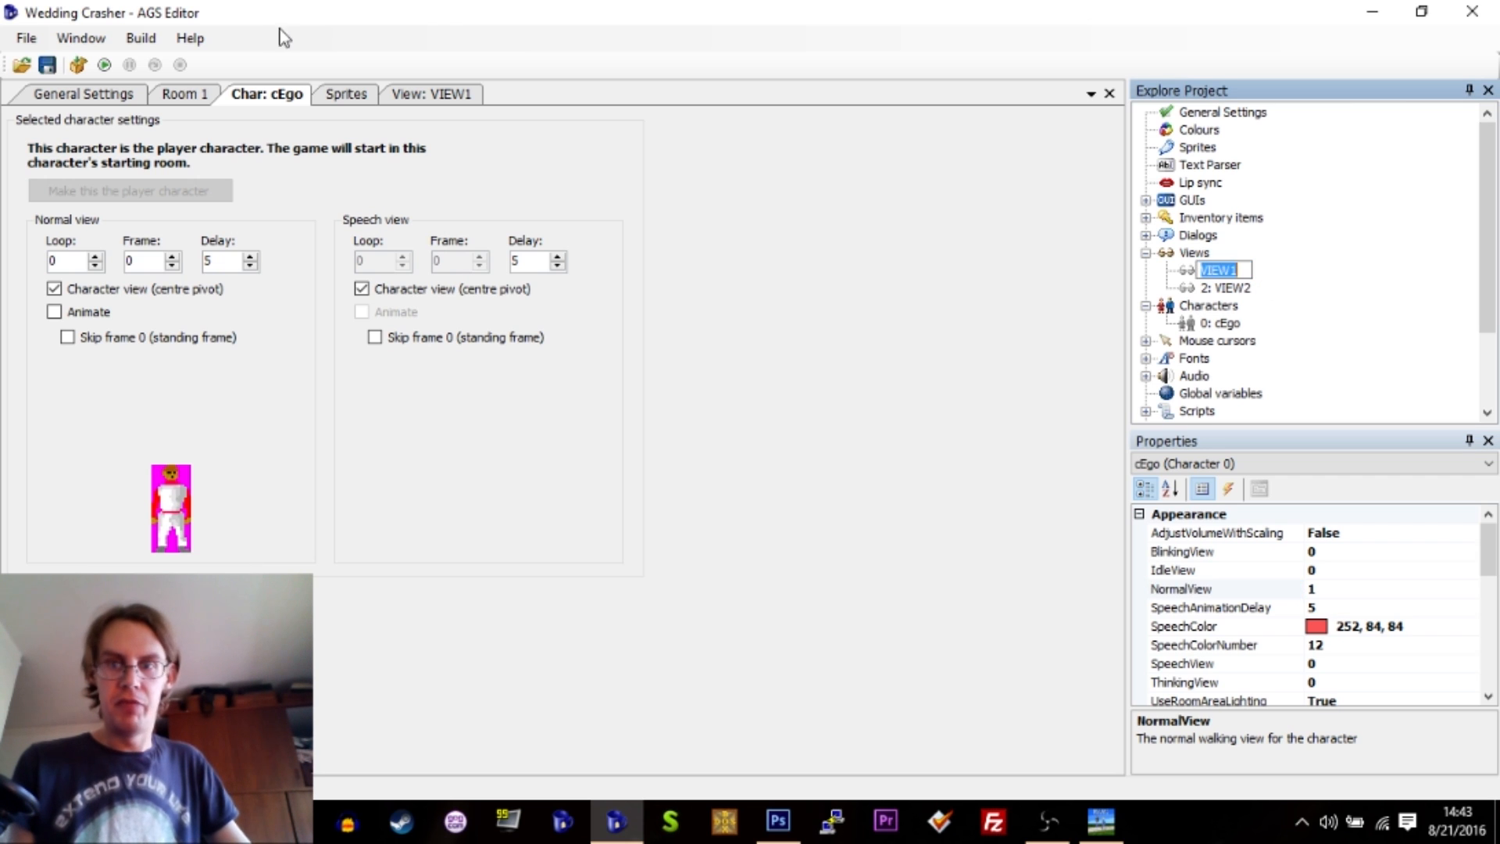
{"action": "left_click", "coordinate": [440, 99]}
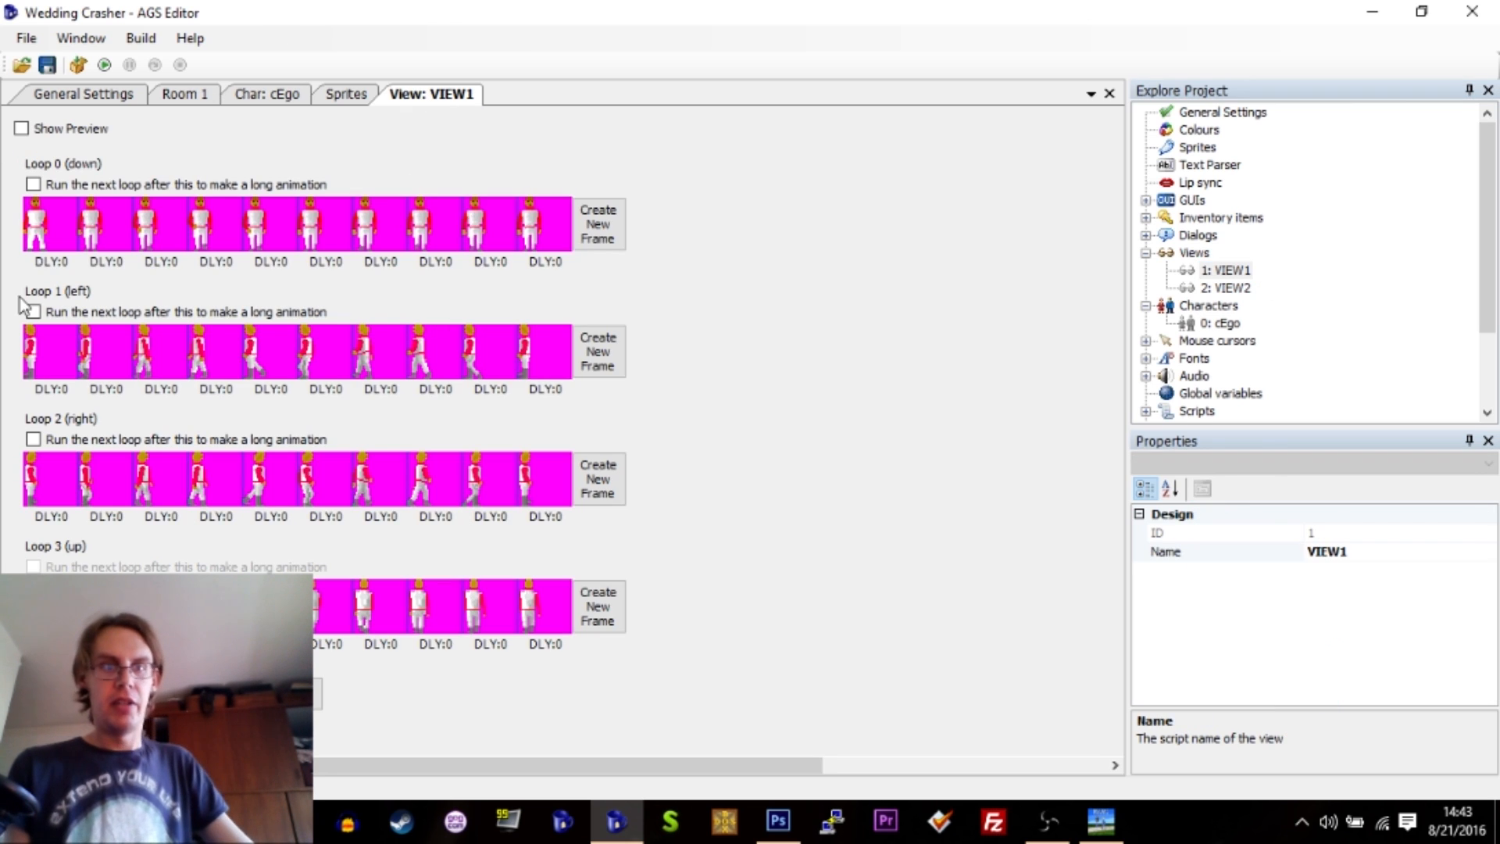
{"action": "left_click", "coordinate": [55, 241]}
{"action": "left_click", "coordinate": [39, 354]}
{"action": "left_click", "coordinate": [30, 491]}
{"action": "left_click", "coordinate": [47, 598]}
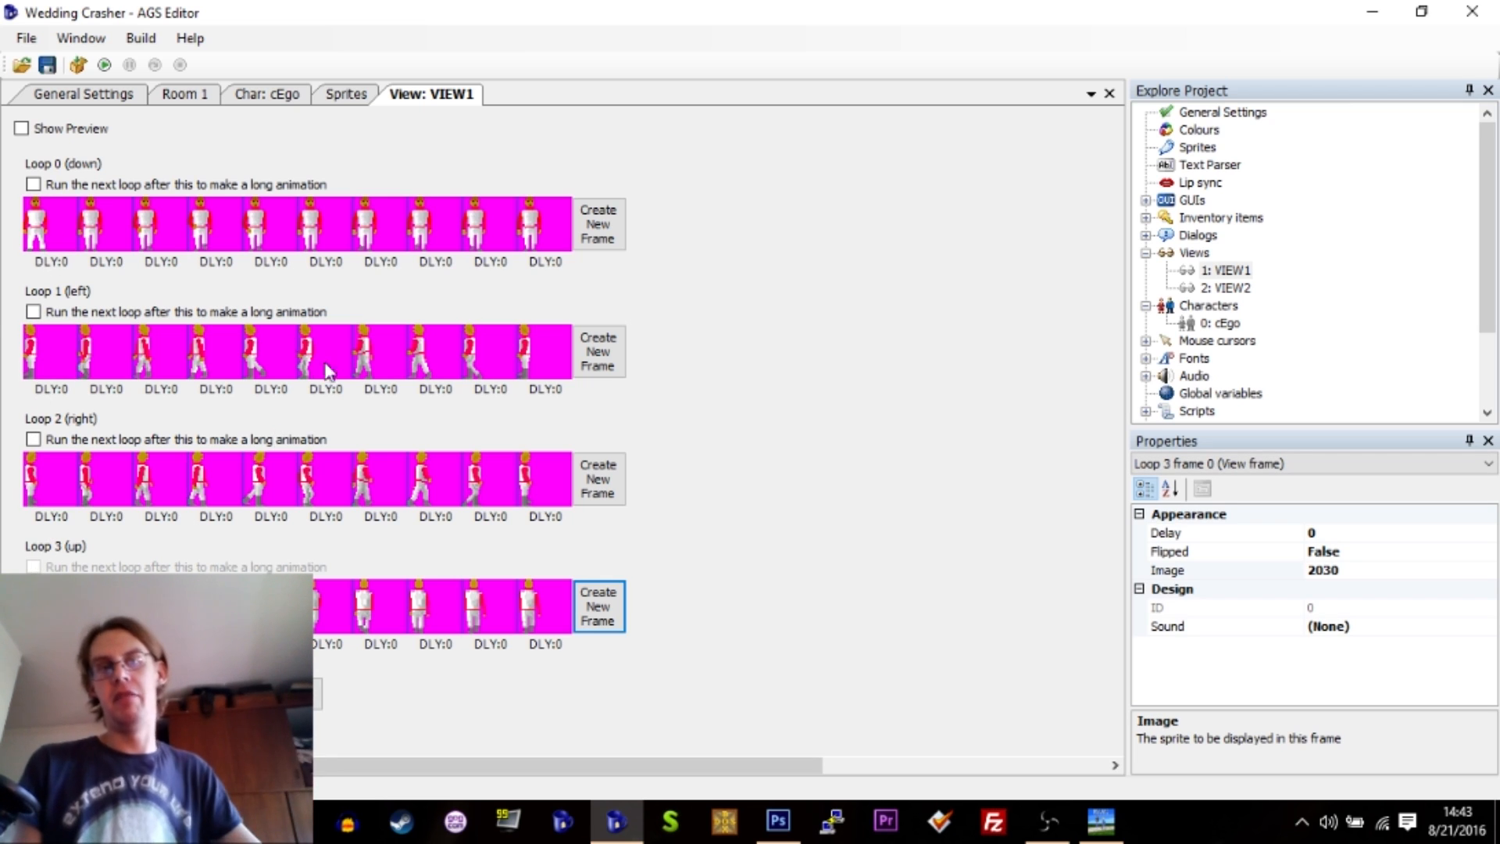
Inspect the remaining frames of VIEW1's down loop one by one, from the second to the last.
{"action": "left_click", "coordinate": [101, 234]}
{"action": "left_click", "coordinate": [161, 235]}
{"action": "left_click", "coordinate": [215, 233]}
{"action": "left_click", "coordinate": [270, 228]}
{"action": "left_click", "coordinate": [332, 225]}
{"action": "left_click", "coordinate": [379, 227]}
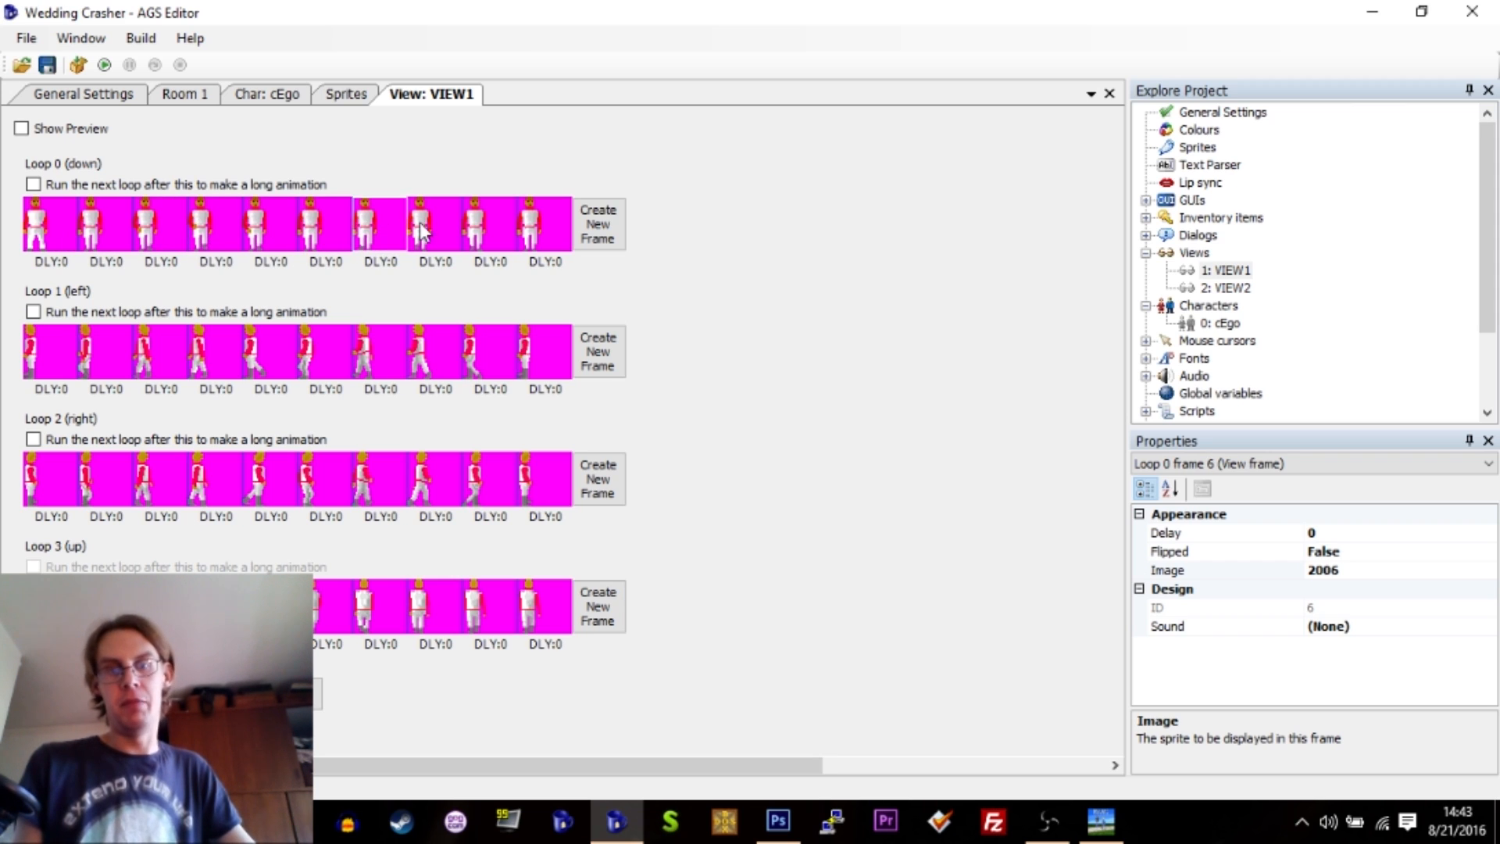
{"action": "left_click", "coordinate": [428, 230]}
{"action": "left_click", "coordinate": [484, 230]}
{"action": "left_click", "coordinate": [544, 230]}
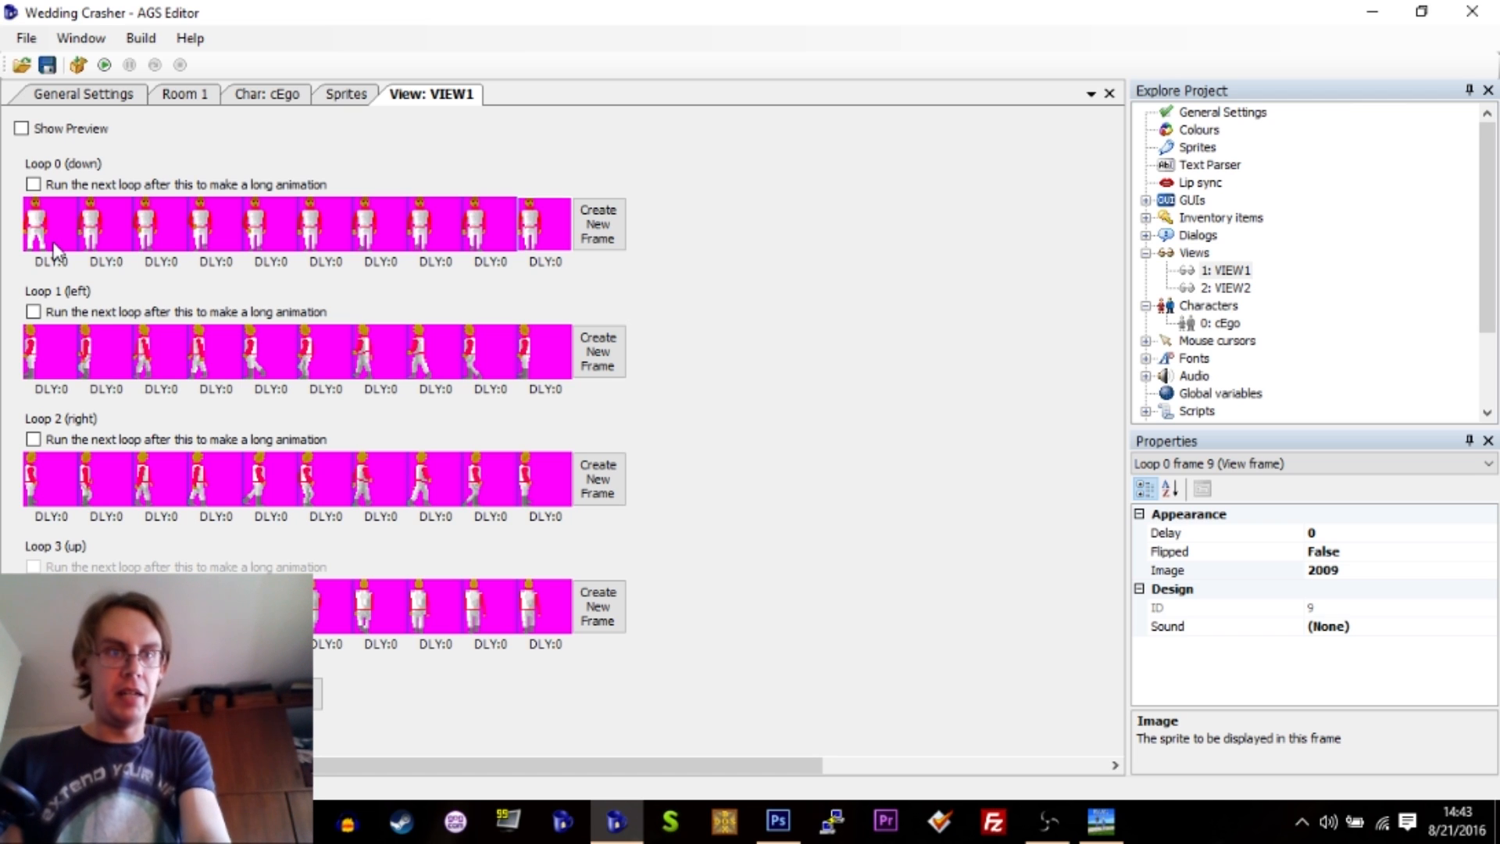
Delete all the default walking frames from loop 0 (down) of VIEW1.
{"action": "left_click", "coordinate": [51, 234]}
{"action": "key", "text": "Delete"}
{"action": "key", "text": "Delete"}
{"action": "key", "text": "Delete"}
{"action": "key", "text": "Delete"}
{"action": "key", "text": "Delete"}
{"action": "key", "text": "Delete"}
{"action": "key", "text": "Delete"}
{"action": "key", "text": "Delete"}
{"action": "key", "text": "Delete"}
{"action": "key", "text": "Delete"}
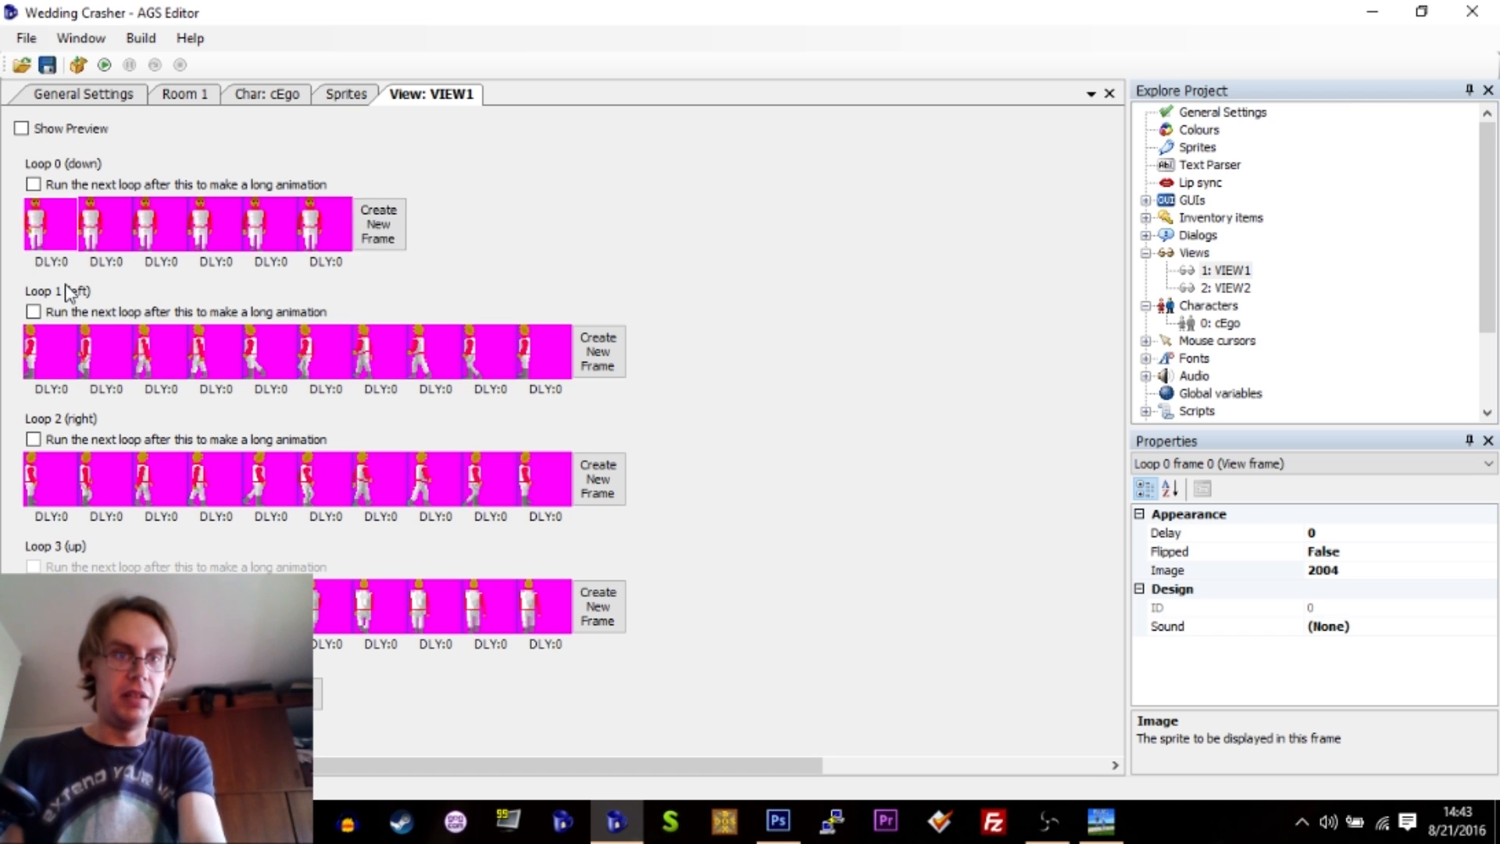
Delete all the default walking frames from loop 1 (left) of VIEW1.
{"action": "left_click", "coordinate": [31, 357]}
{"action": "key", "text": "Delete"}
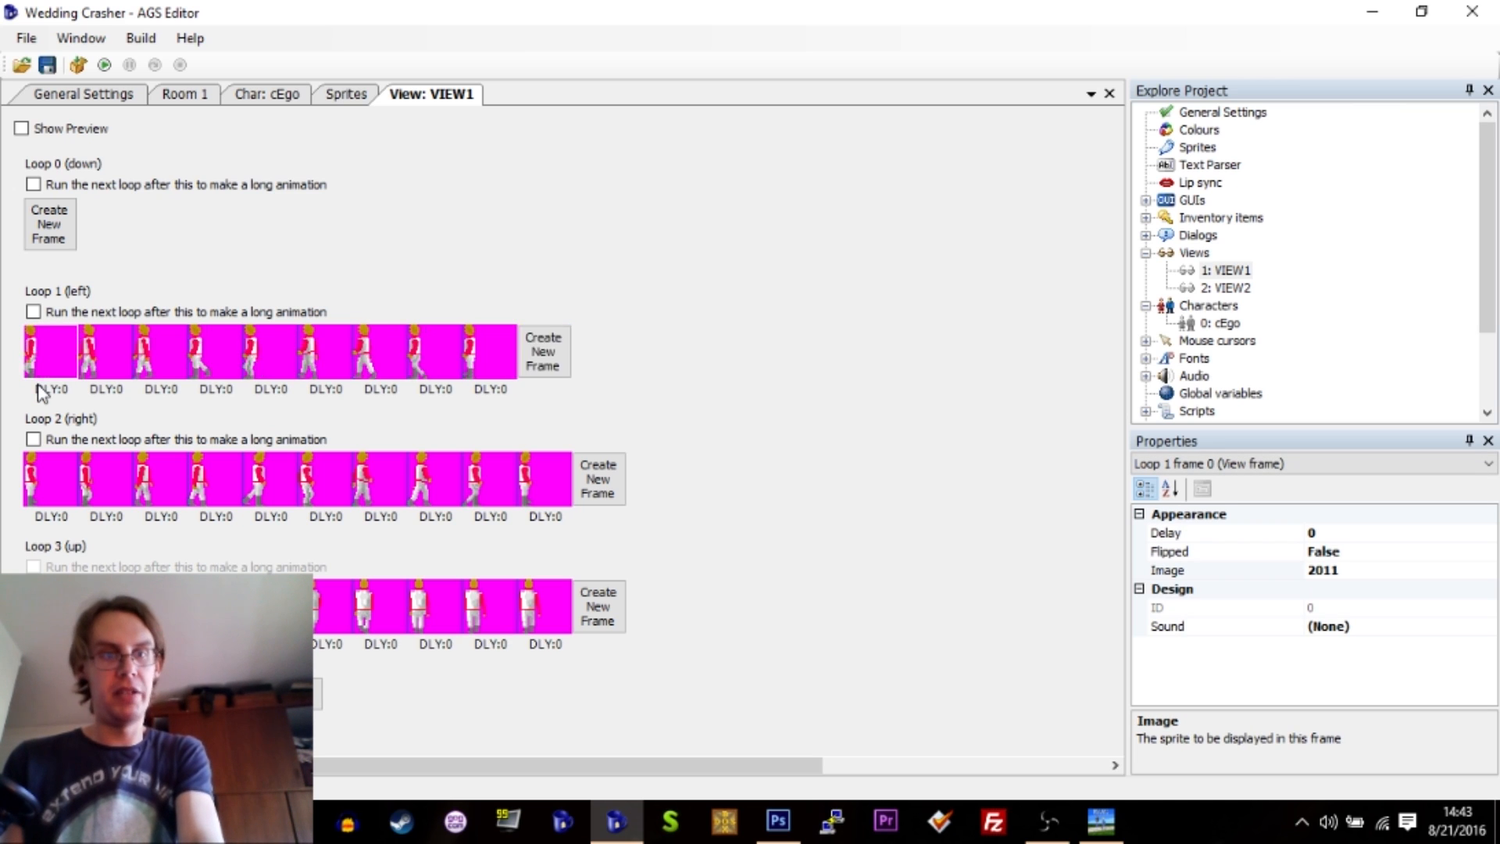
{"action": "key", "text": "Delete"}
{"action": "key", "text": "Delete"}
{"action": "key", "text": "Delete"}
{"action": "key", "text": "Delete"}
{"action": "key", "text": "Delete"}
{"action": "key", "text": "Delete"}
{"action": "key", "text": "Delete"}
{"action": "key", "text": "Delete"}
{"action": "key", "text": "Delete"}
Delete all the default walking frames from loop 2 (right) of VIEW1.
{"action": "left_click", "coordinate": [31, 478]}
{"action": "key", "text": "Delete"}
{"action": "key", "text": "Delete"}
{"action": "key", "text": "Delete"}
{"action": "key", "text": "Delete"}
{"action": "key", "text": "Delete"}
{"action": "key", "text": "Delete"}
{"action": "key", "text": "Delete"}
{"action": "key", "text": "Delete"}
{"action": "key", "text": "Delete"}
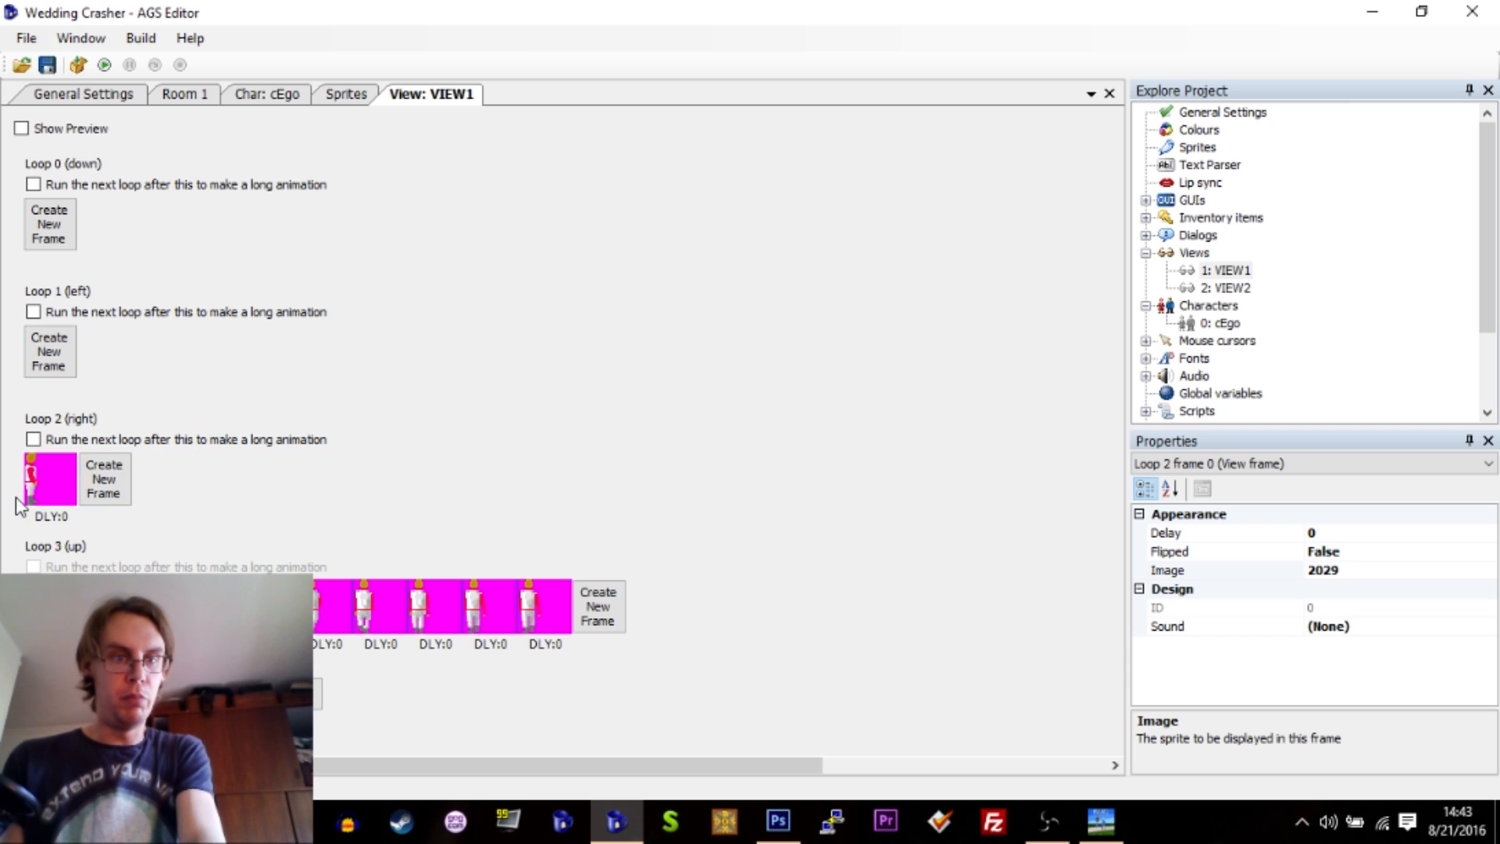
{"action": "key", "text": "Delete"}
Delete all the default walking frames from loop 3 (up) of VIEW1.
{"action": "left_click", "coordinate": [32, 606]}
{"action": "key", "text": "Delete"}
{"action": "key", "text": "Delete"}
{"action": "key", "text": "Delete"}
{"action": "key", "text": "Delete"}
{"action": "key", "text": "Delete"}
{"action": "key", "text": "Delete"}
{"action": "key", "text": "Delete"}
{"action": "key", "text": "Delete"}
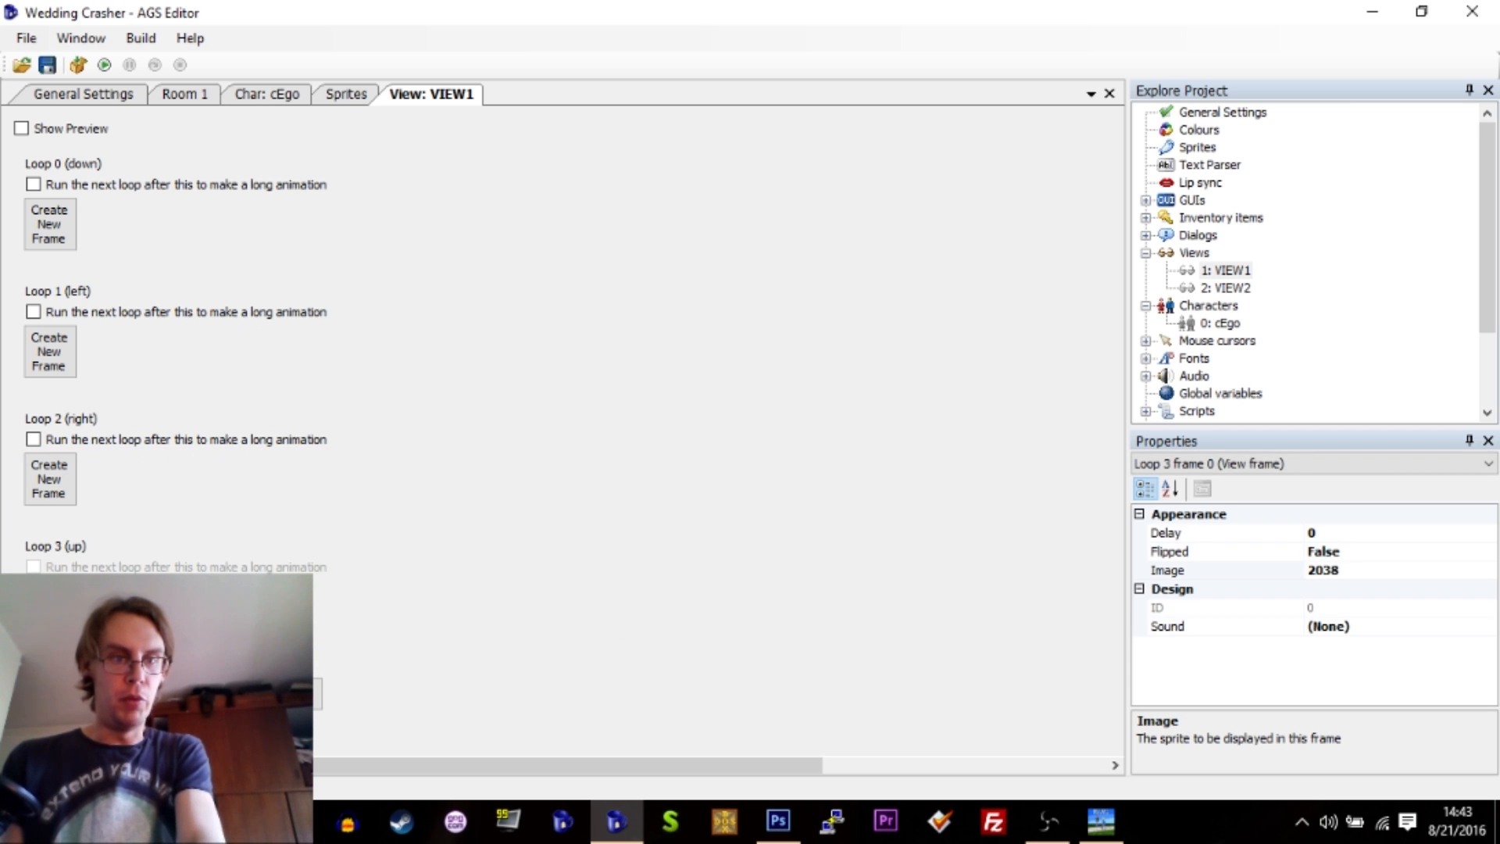
{"action": "key", "text": "Delete"}
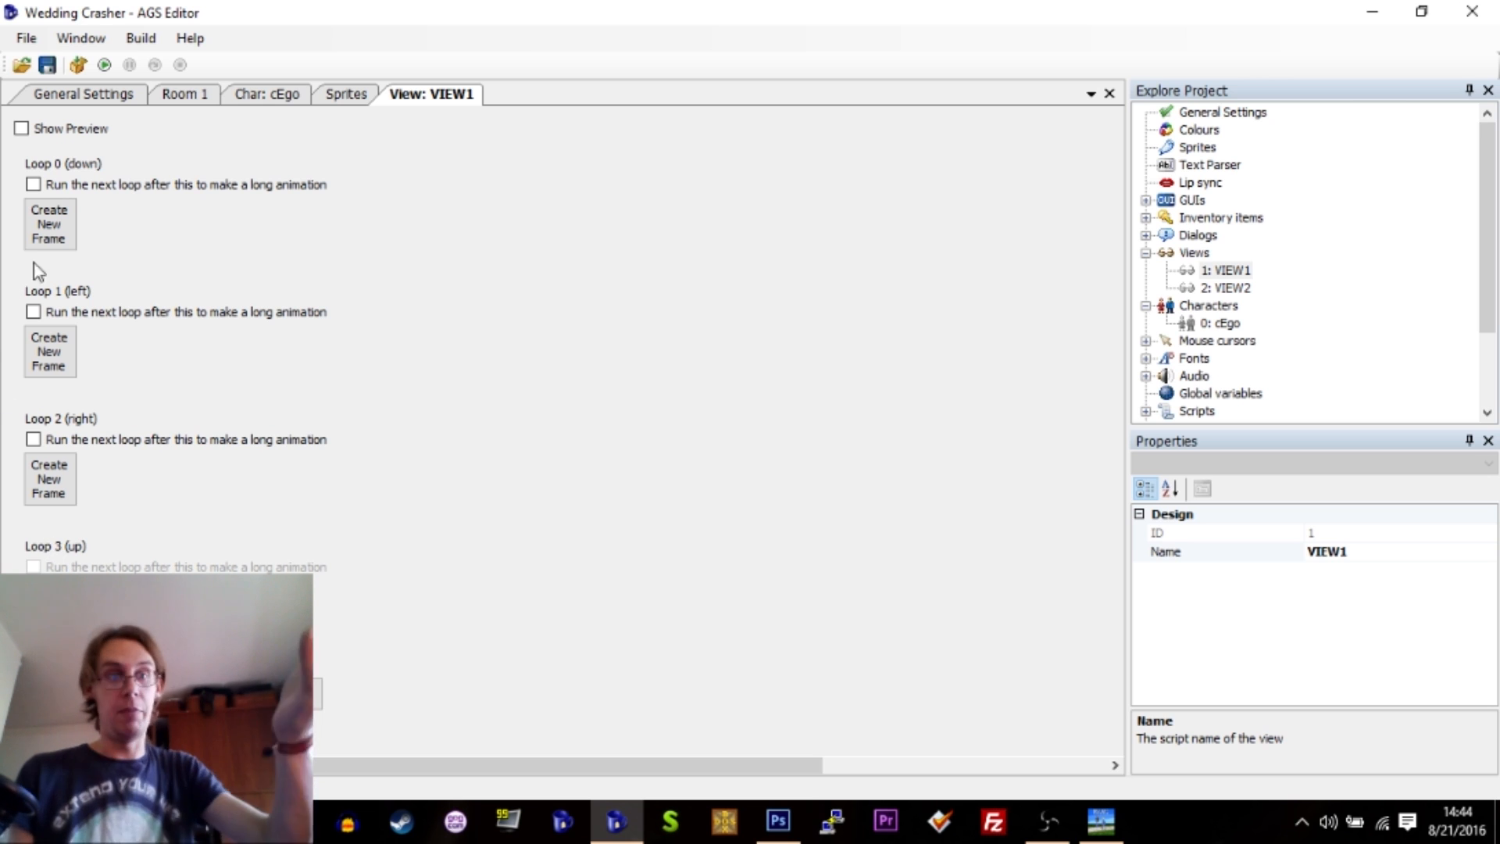
Create a frame in loop 1 (left) and assign it sprite 6 from the Elsa folder.
{"action": "left_click", "coordinate": [59, 367]}
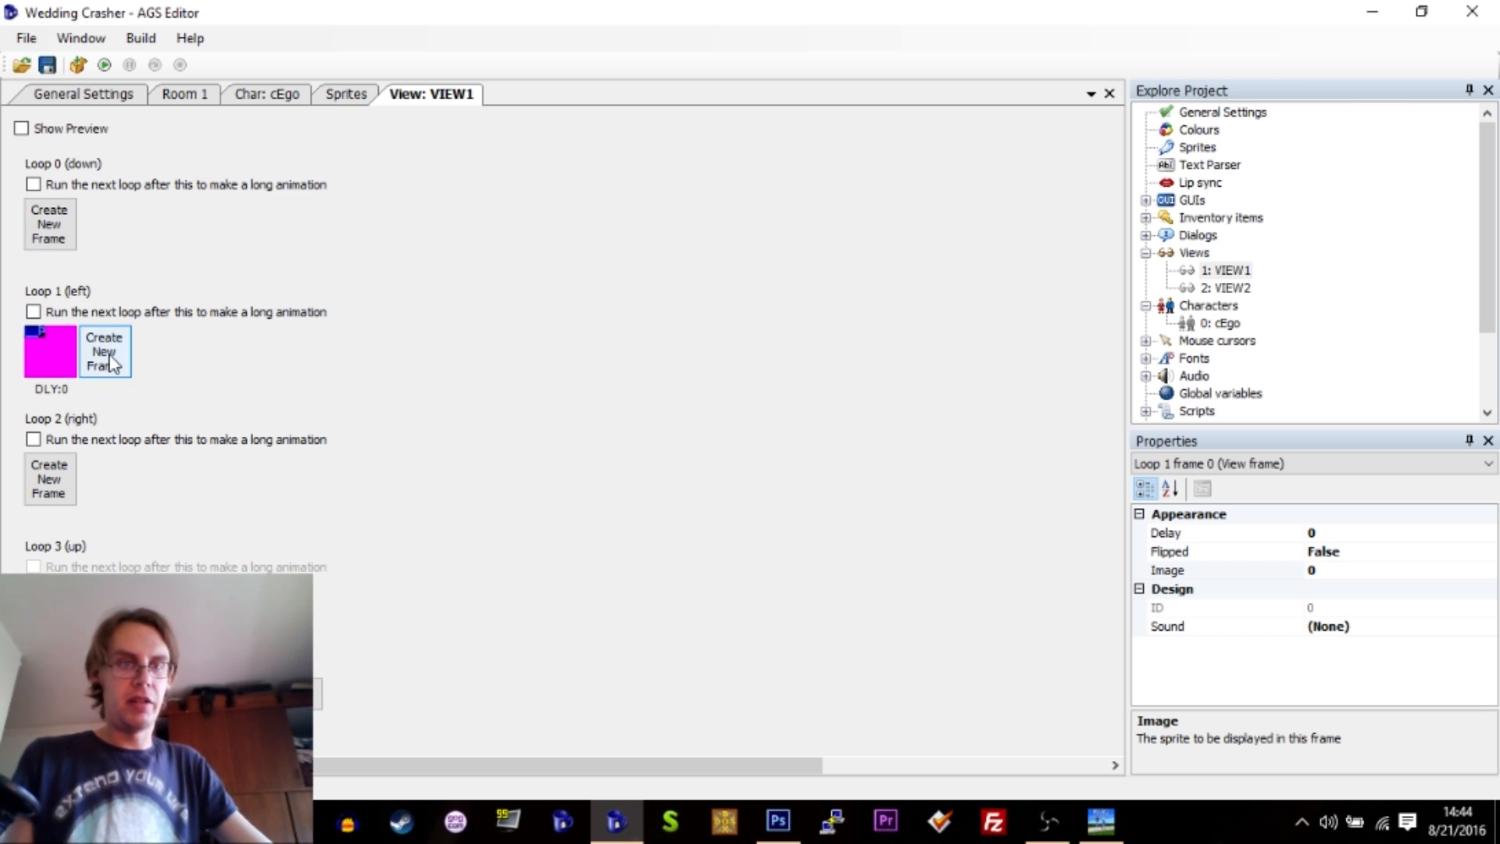
{"action": "double_click", "coordinate": [55, 361]}
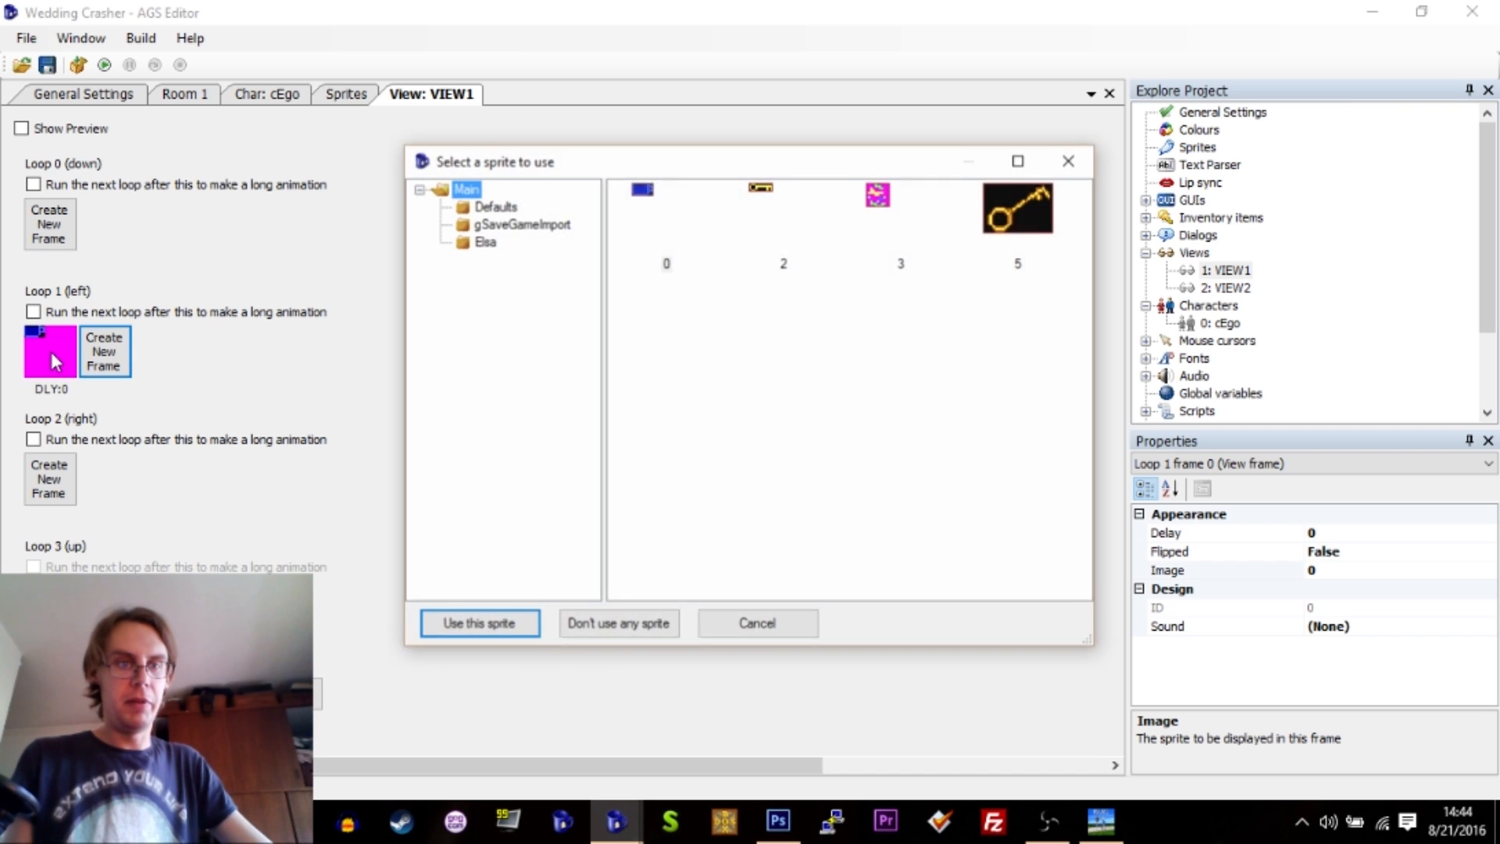
{"action": "left_click", "coordinate": [645, 196]}
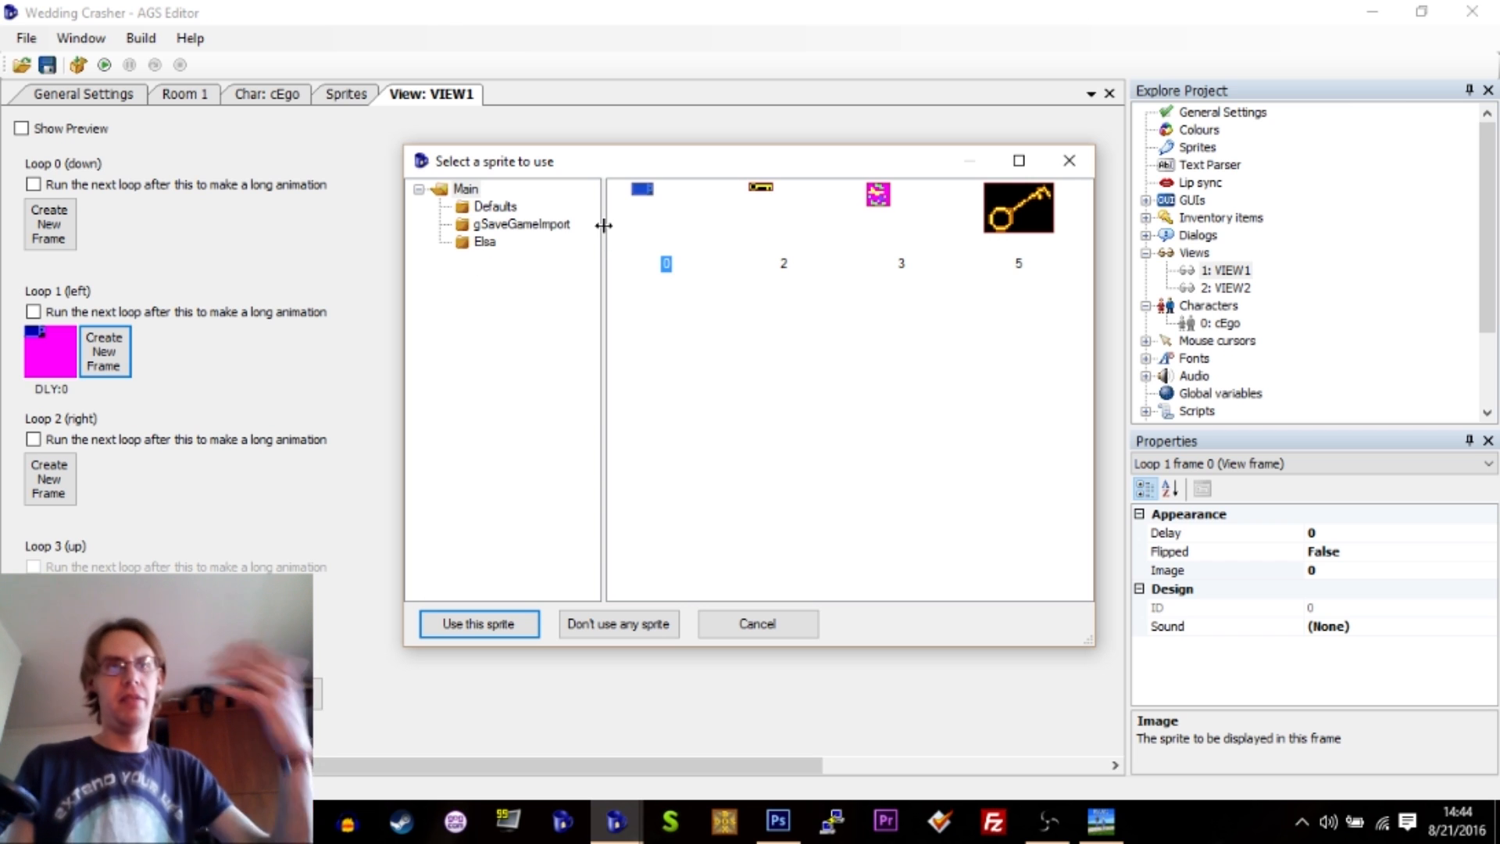
{"action": "left_click", "coordinate": [483, 242]}
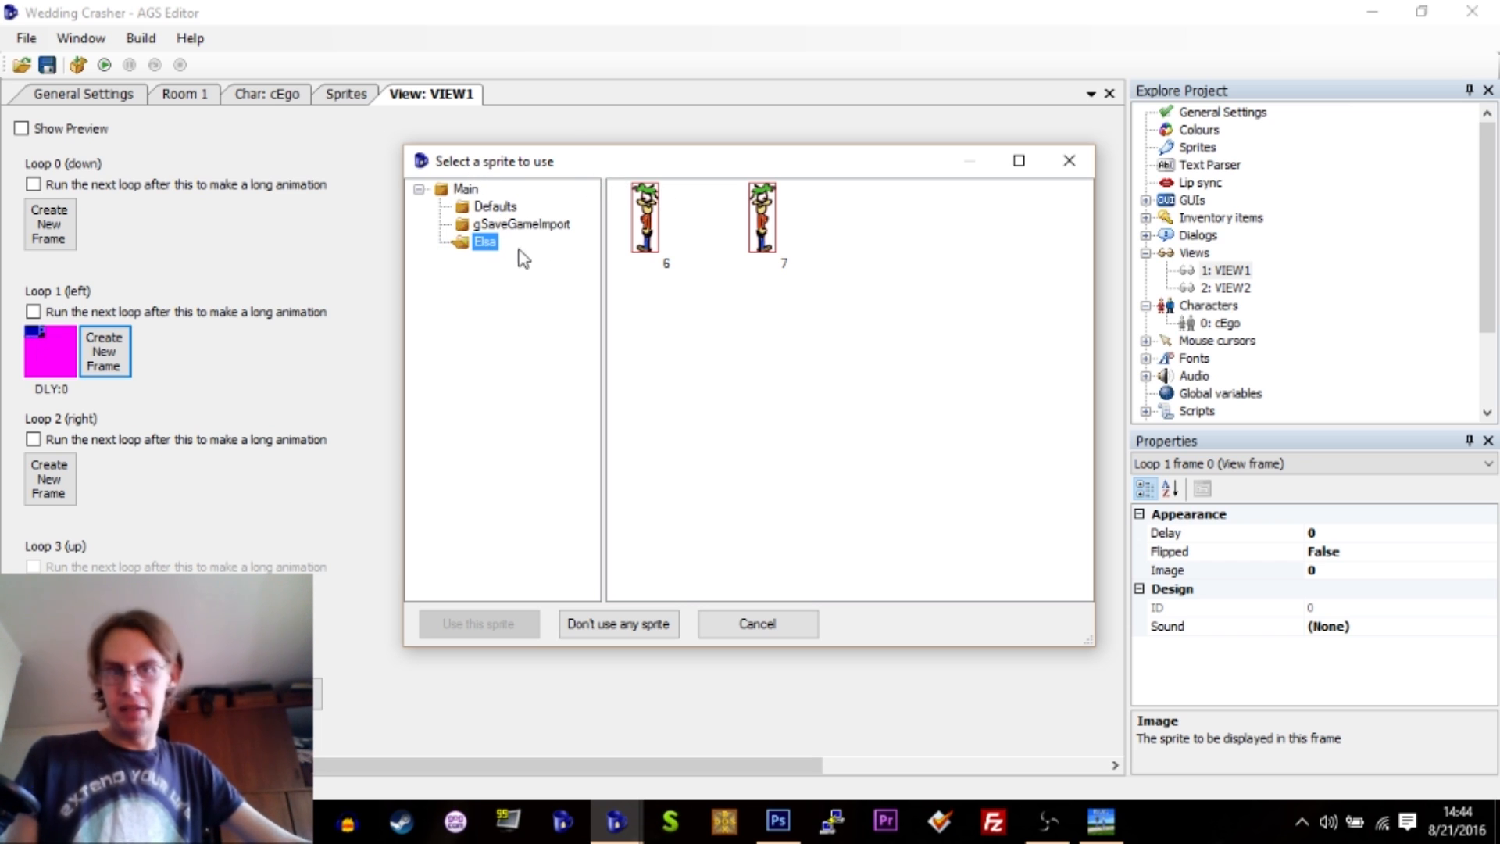
{"action": "left_click", "coordinate": [658, 239]}
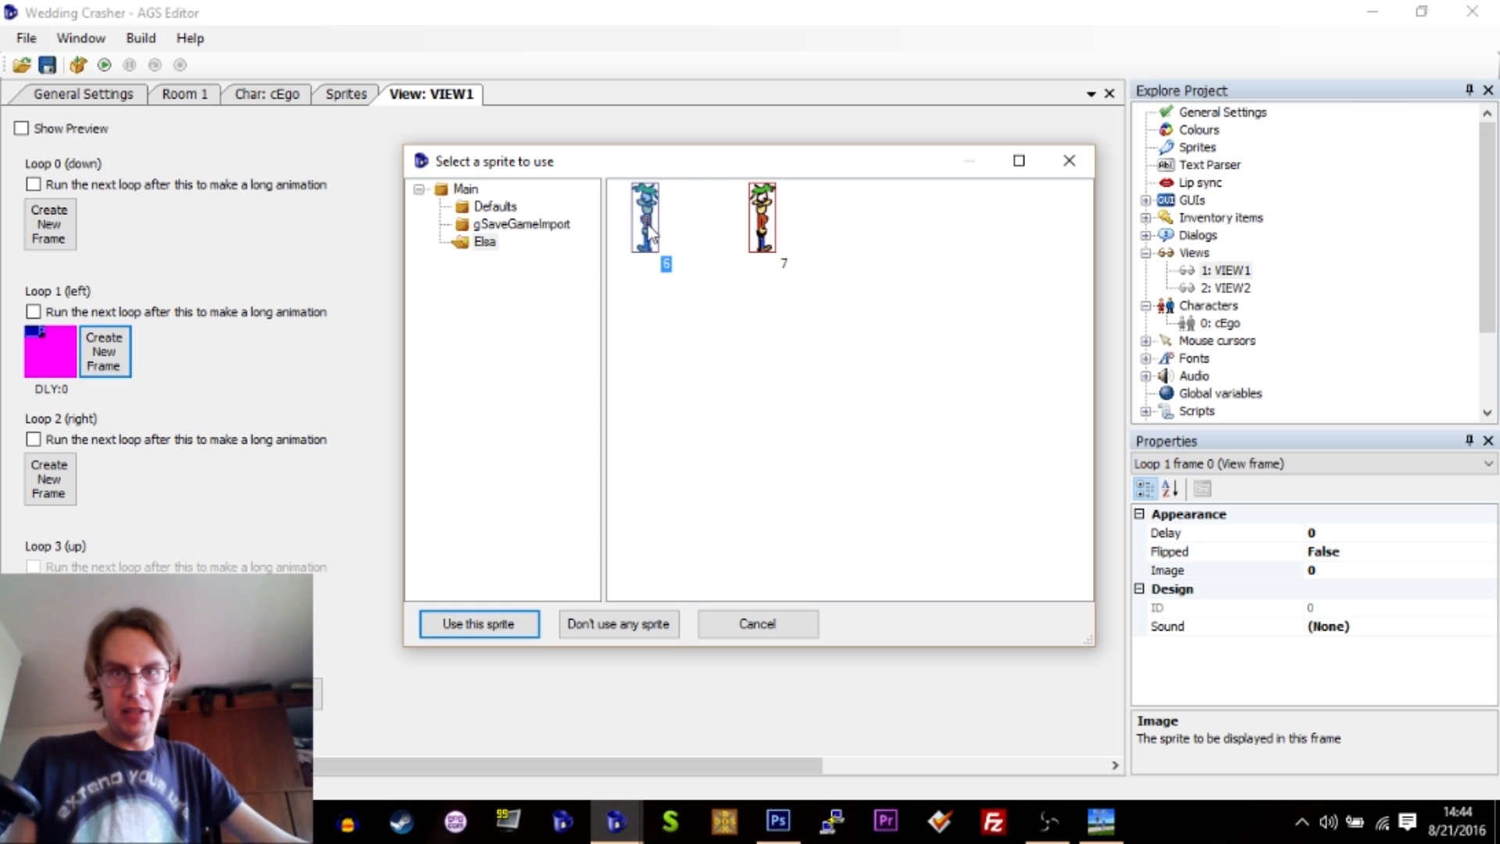
{"action": "double_click", "coordinate": [649, 227]}
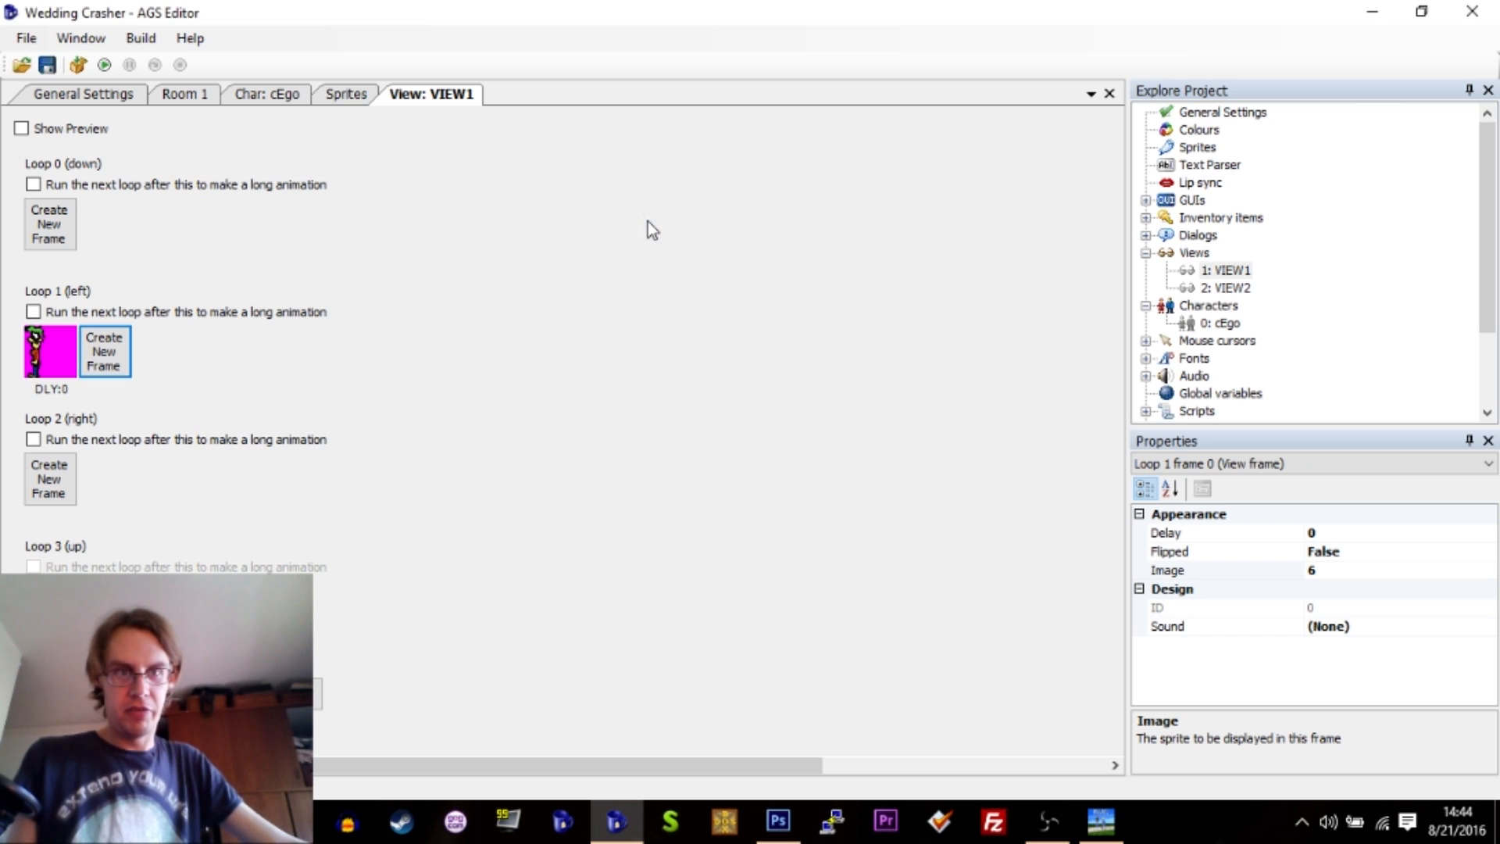
Create a frame in loop 2 (right) and assign it Elsa sprite 7.
{"action": "left_click", "coordinate": [47, 482]}
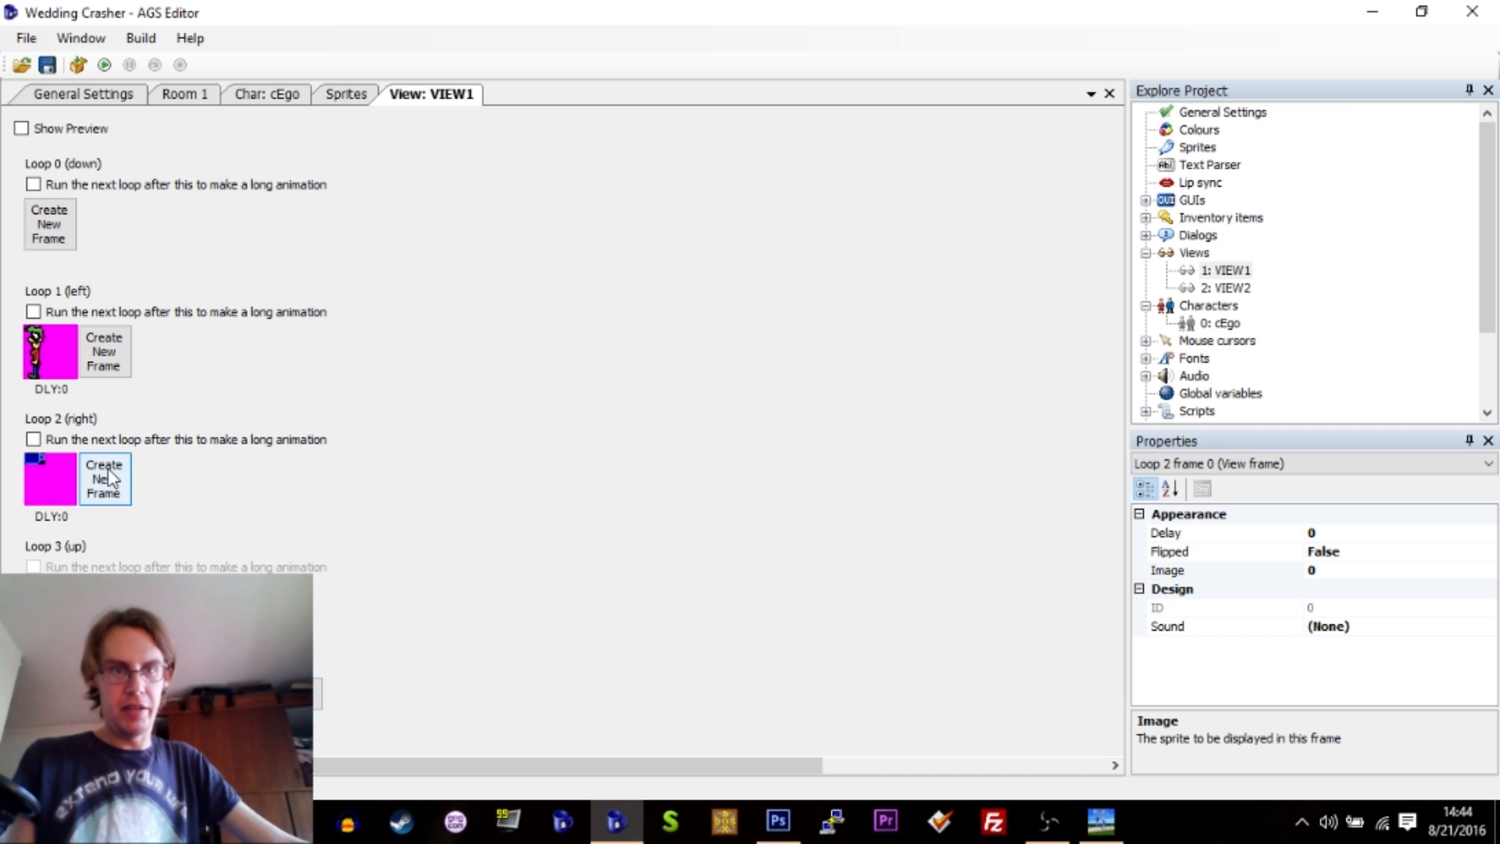
{"action": "double_click", "coordinate": [41, 494]}
{"action": "left_click", "coordinate": [770, 223]}
{"action": "double_click", "coordinate": [764, 227]}
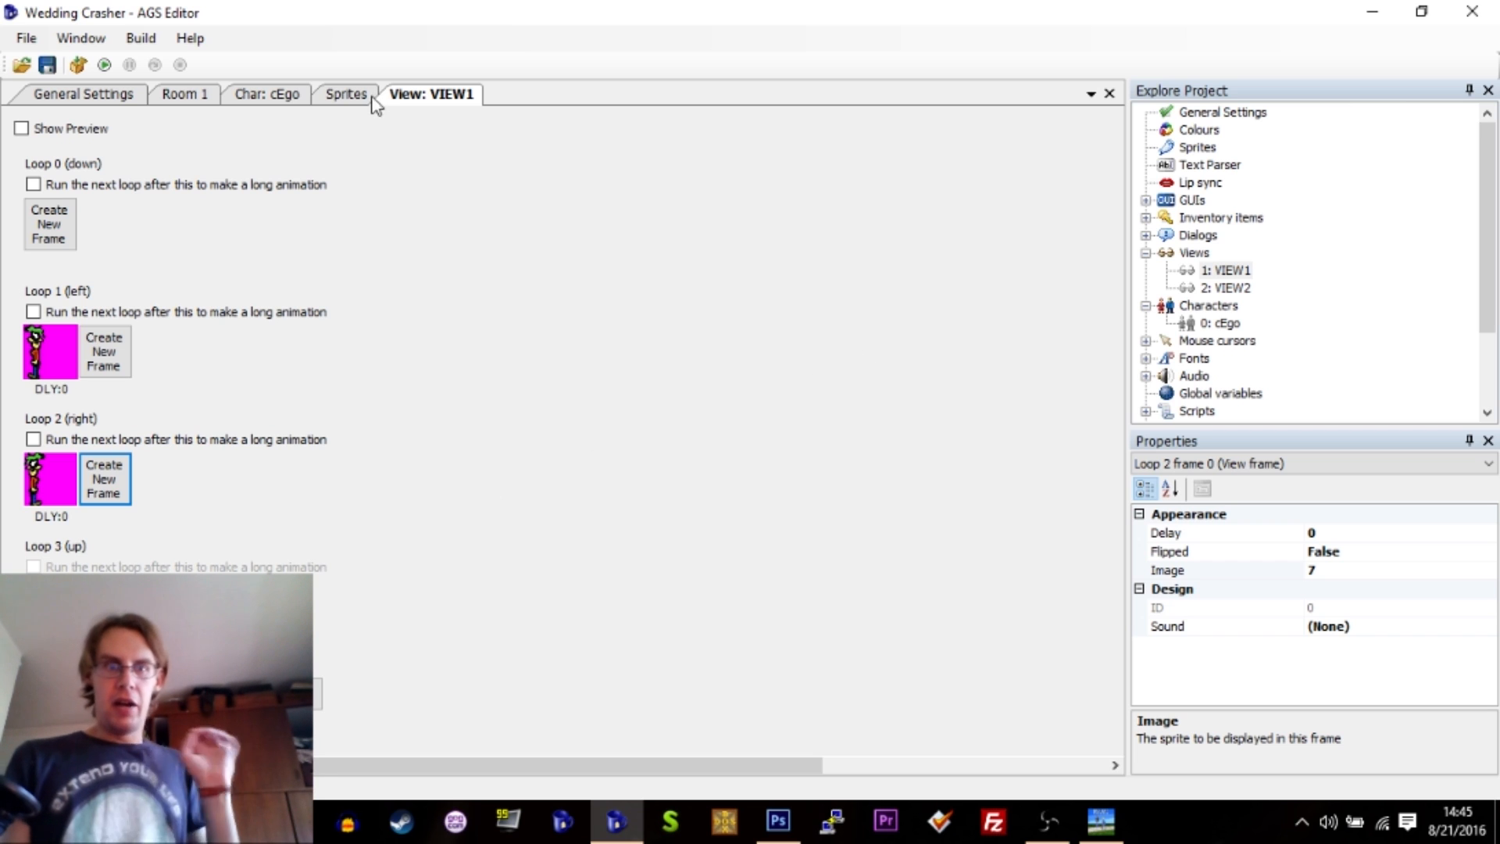
Set the cEgo character's SpeechView to 1 and save the game.
{"action": "left_click", "coordinate": [267, 95]}
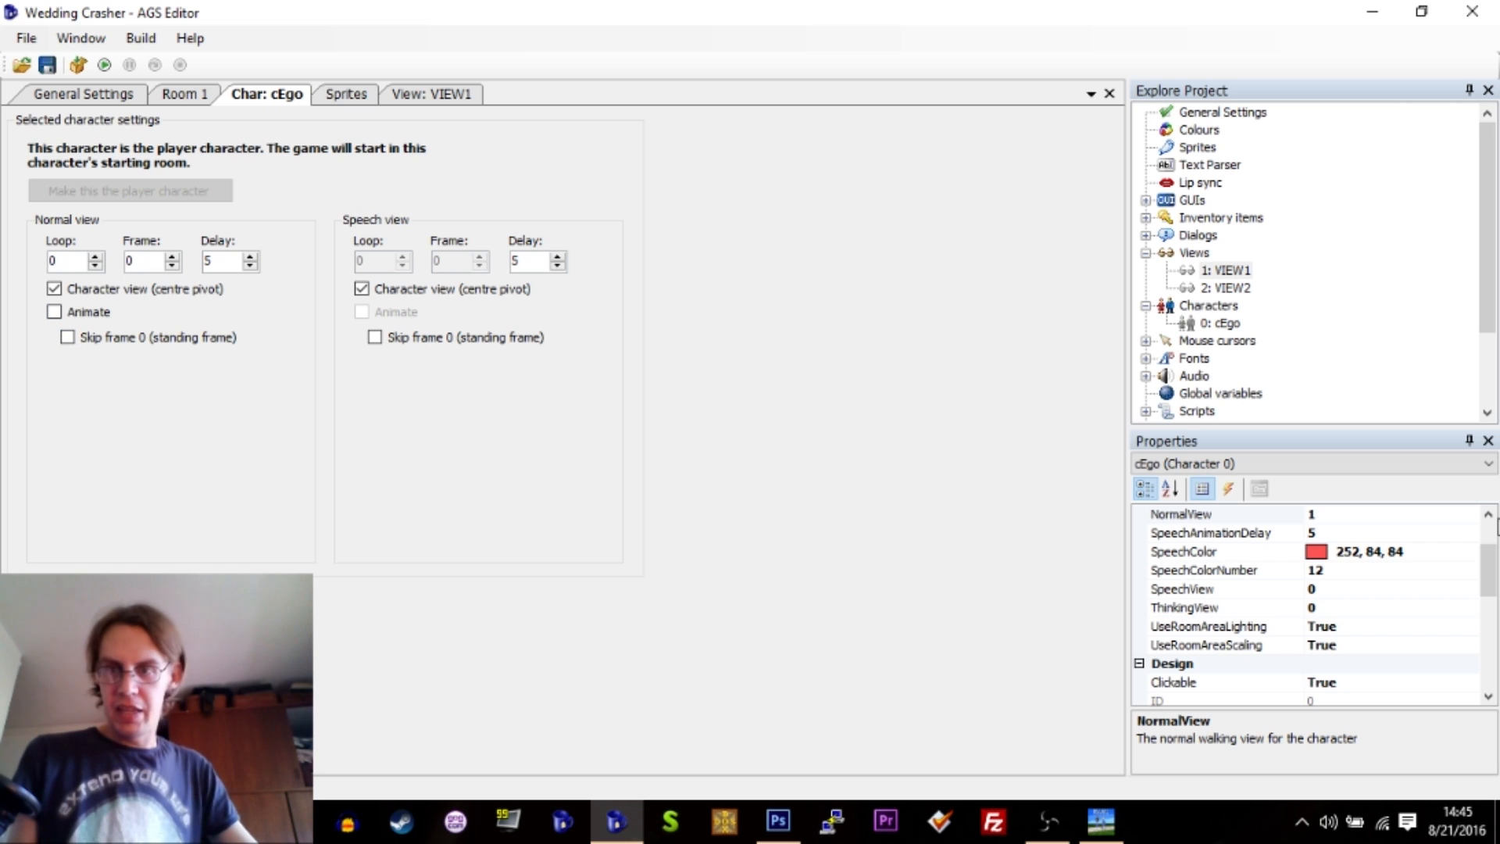
{"action": "left_click", "coordinate": [1322, 512]}
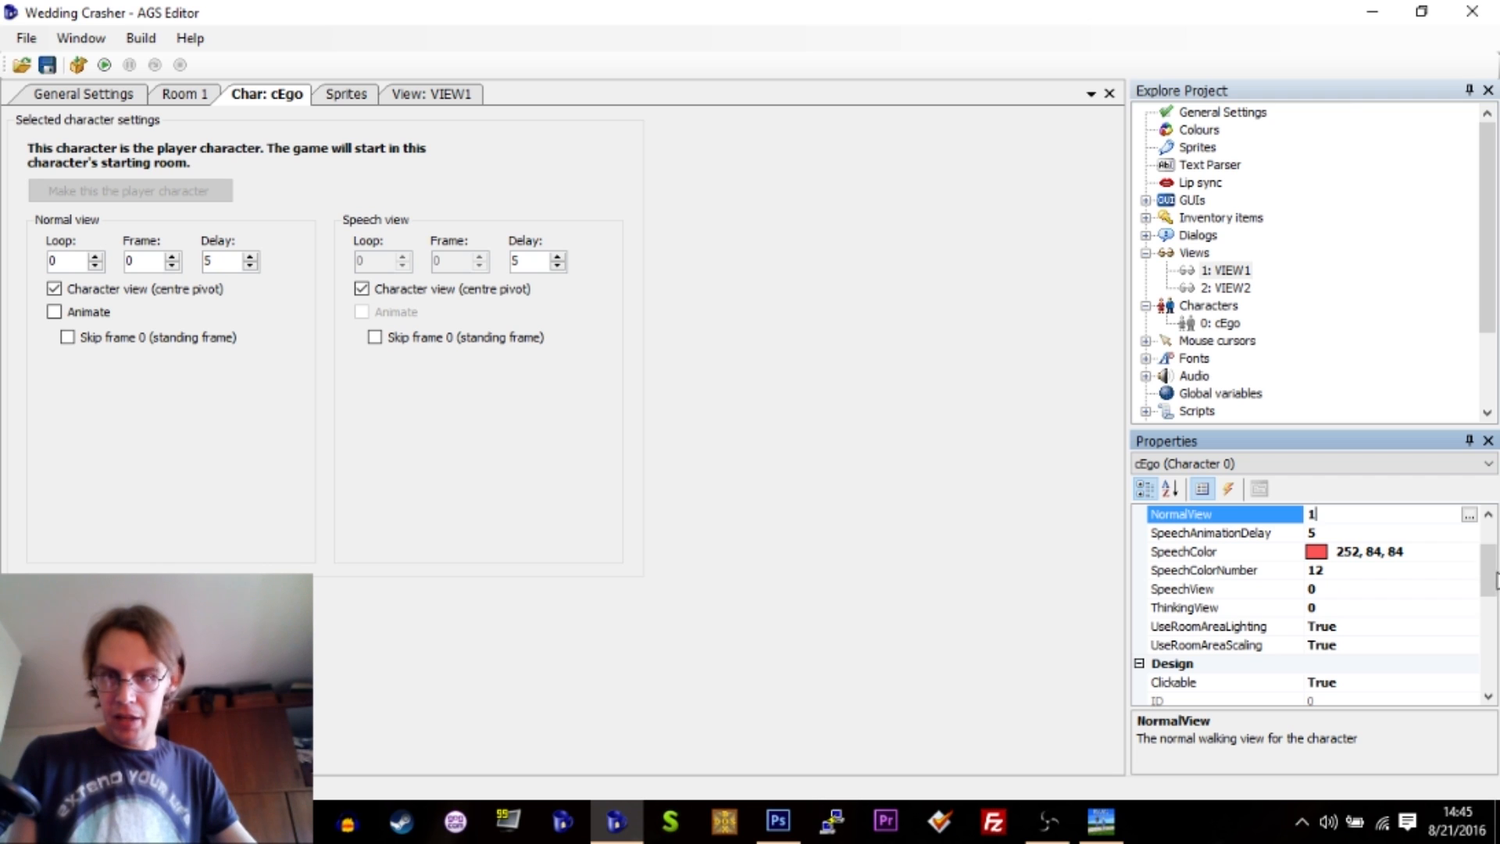
{"action": "left_click", "coordinate": [1326, 592]}
{"action": "left_click", "coordinate": [1246, 270]}
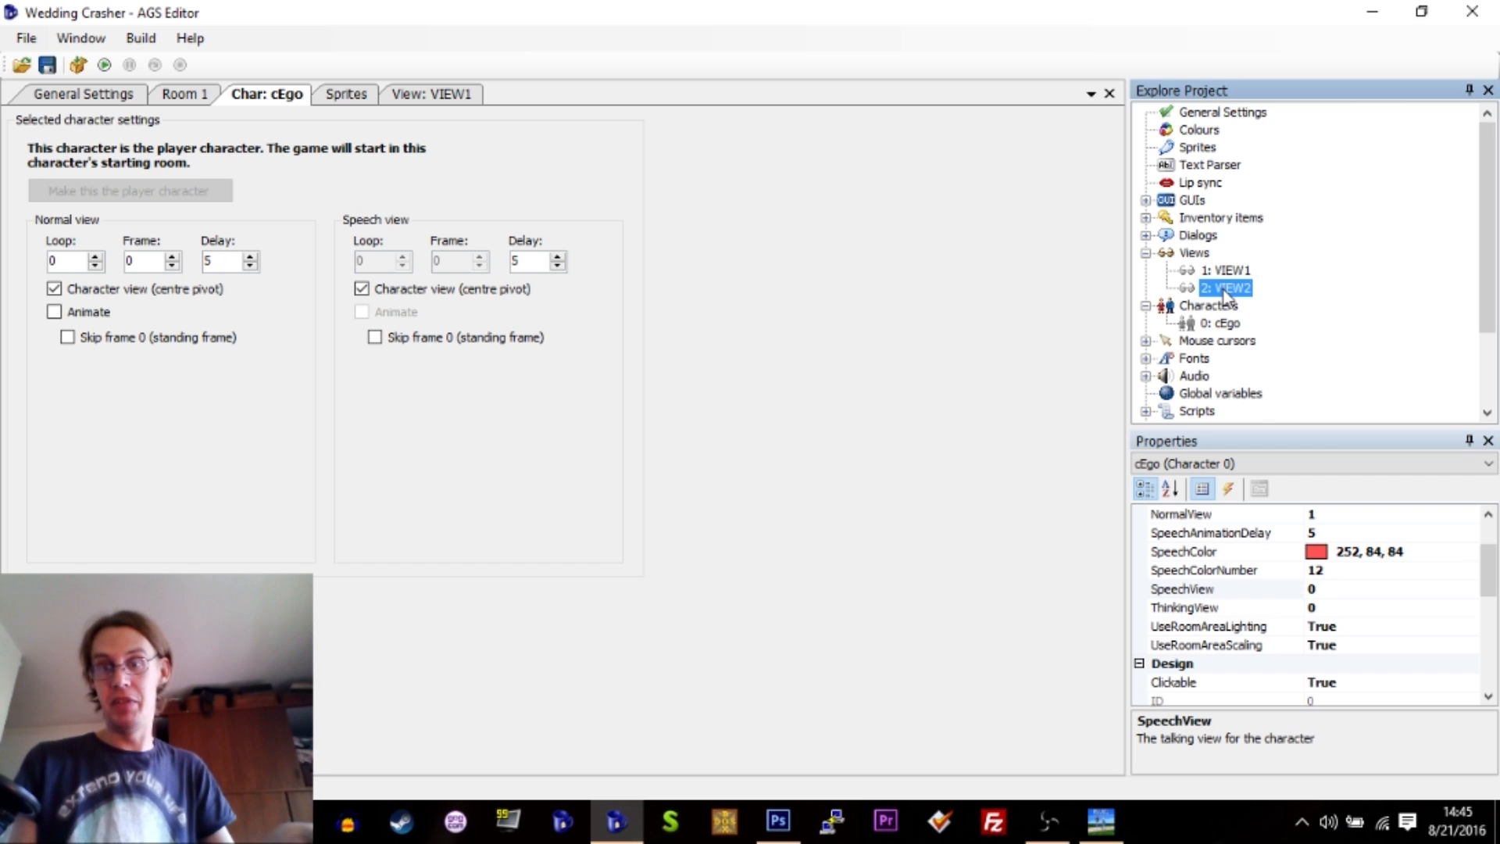
{"action": "left_click", "coordinate": [1331, 593]}
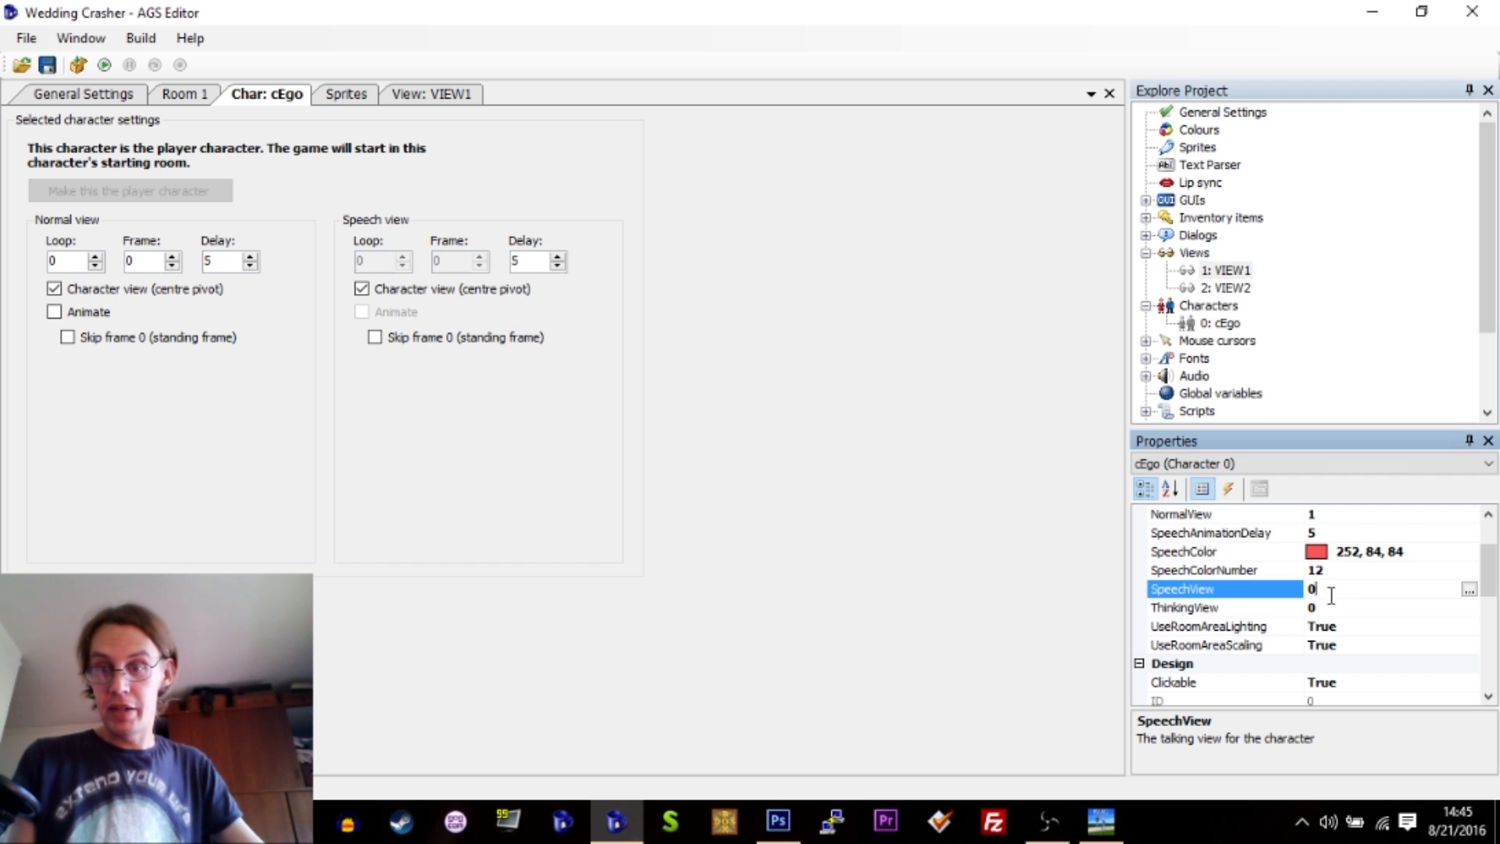
{"action": "type", "text": "1"}
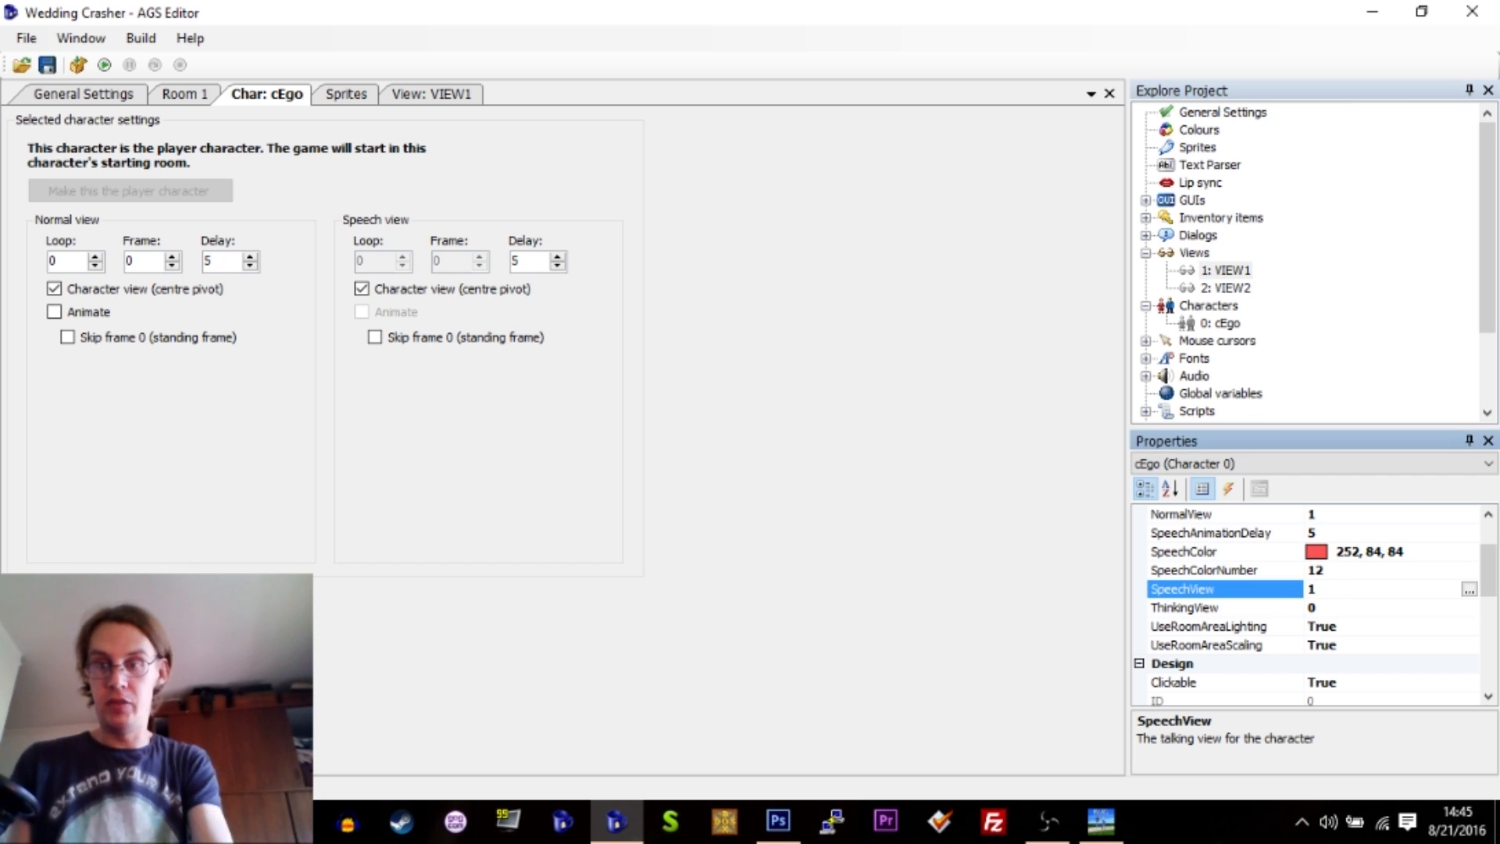
{"action": "key", "text": "Return"}
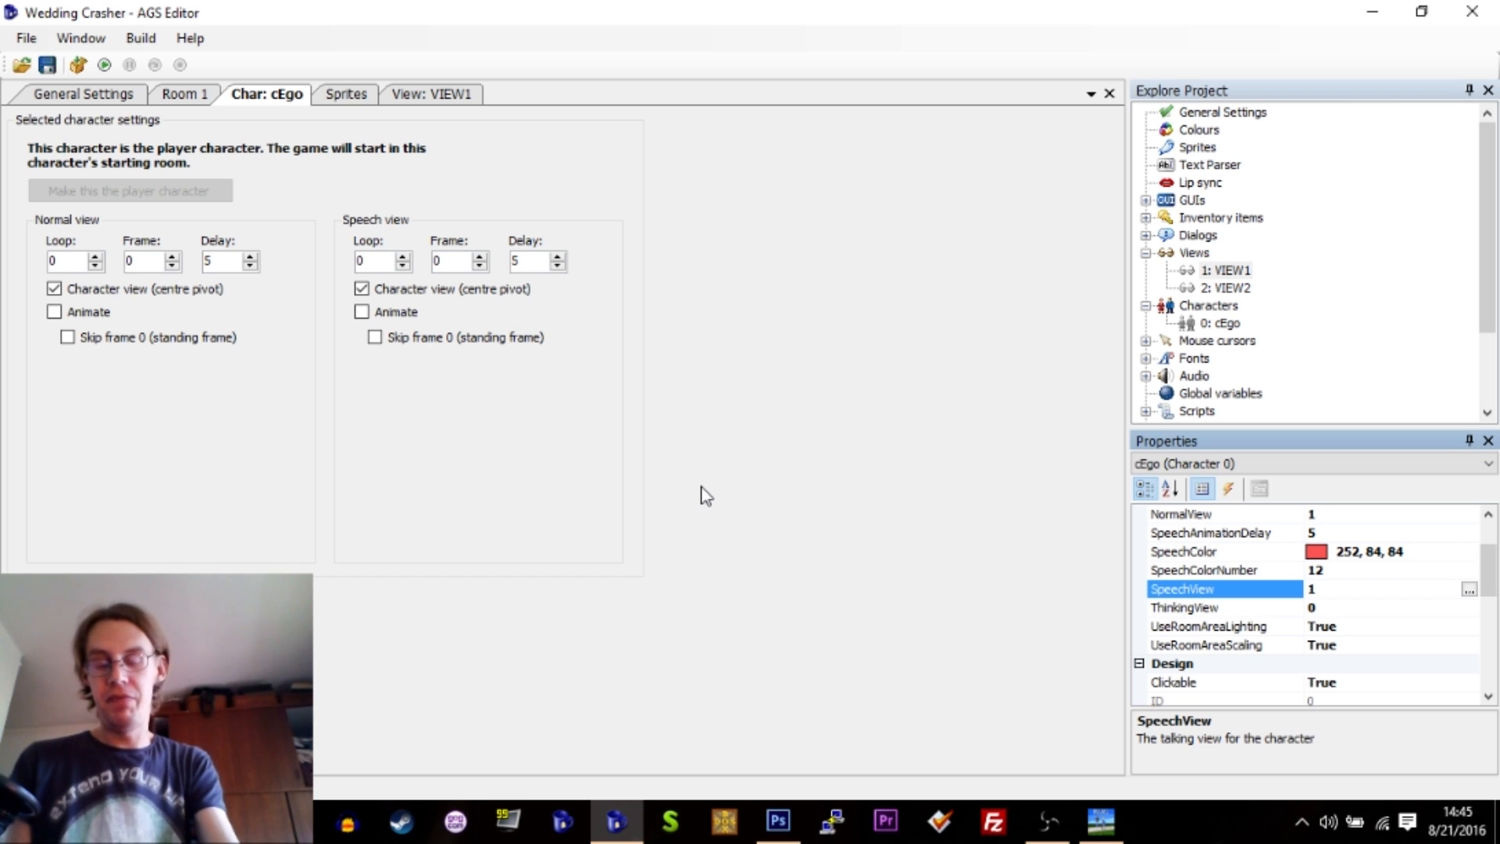
{"action": "key", "text": "ctrl+s"}
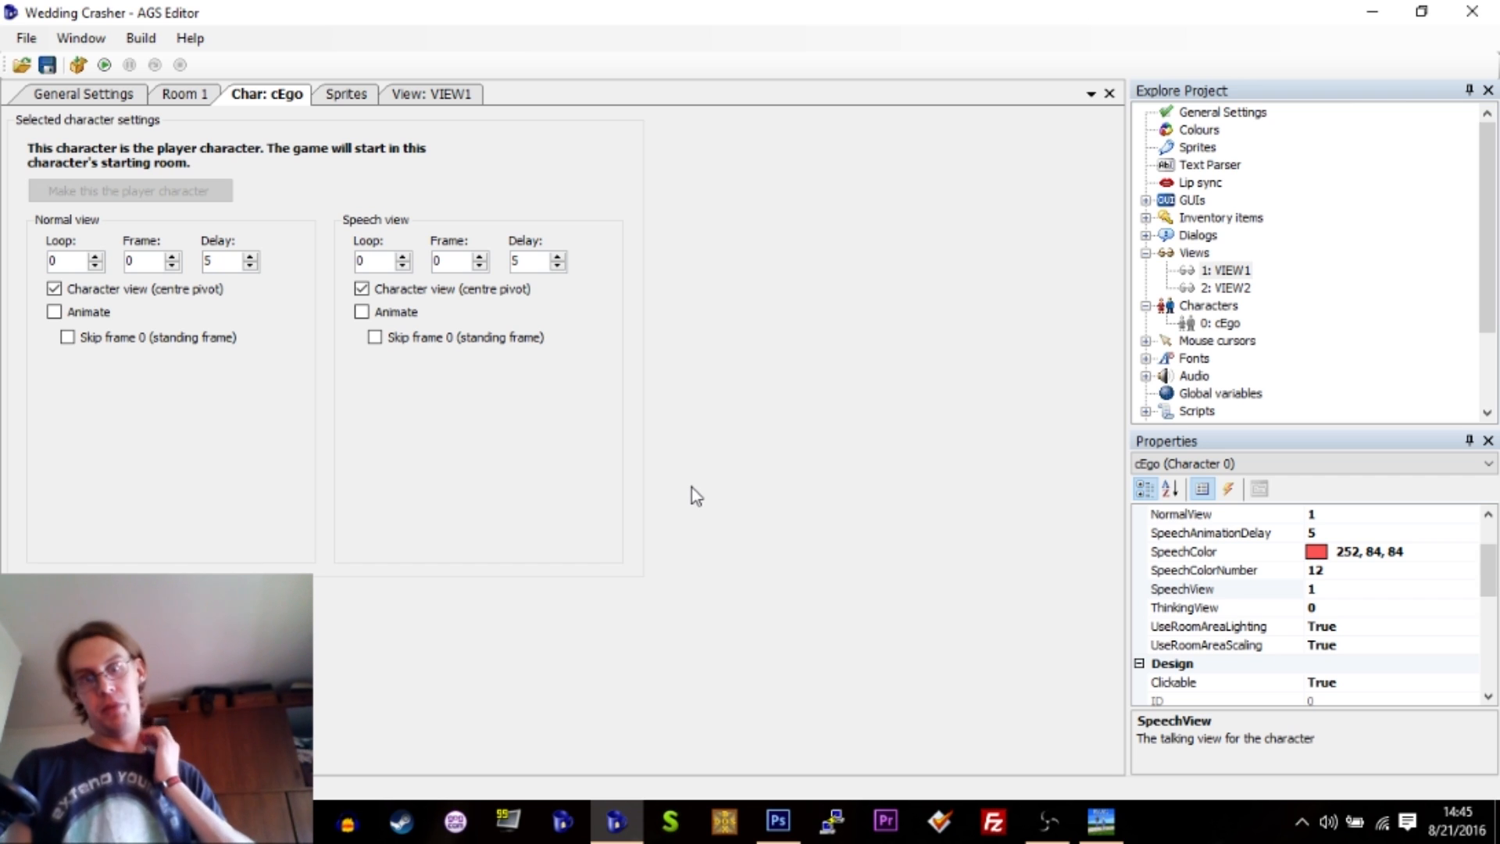
Run the game, walk the character right and left across the room to test its sprites, and close the game.
{"action": "key", "text": "F5"}
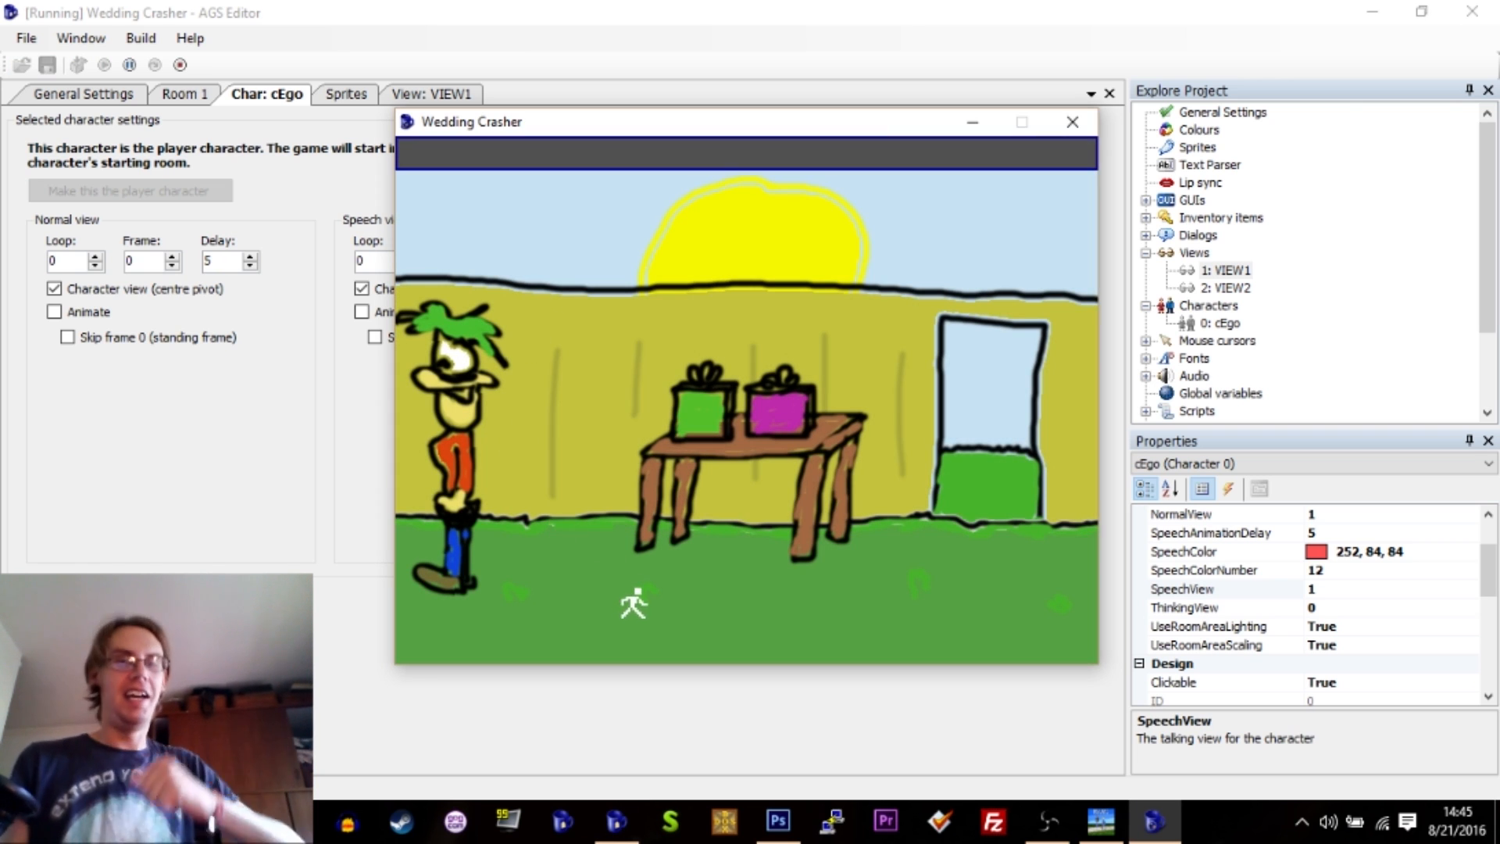
{"action": "left_click", "coordinate": [909, 599]}
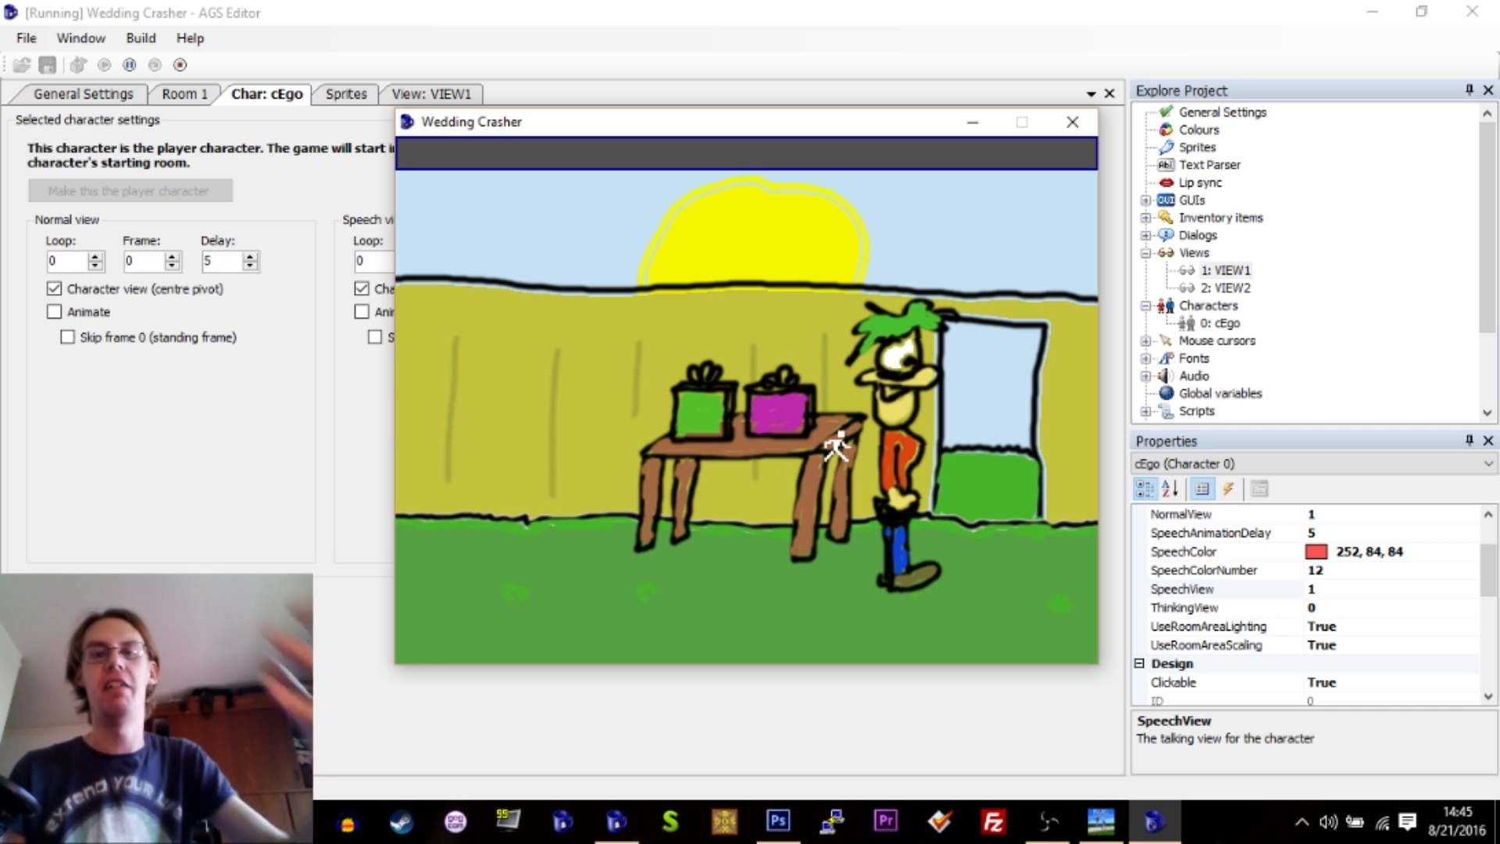
{"action": "left_click", "coordinate": [808, 645]}
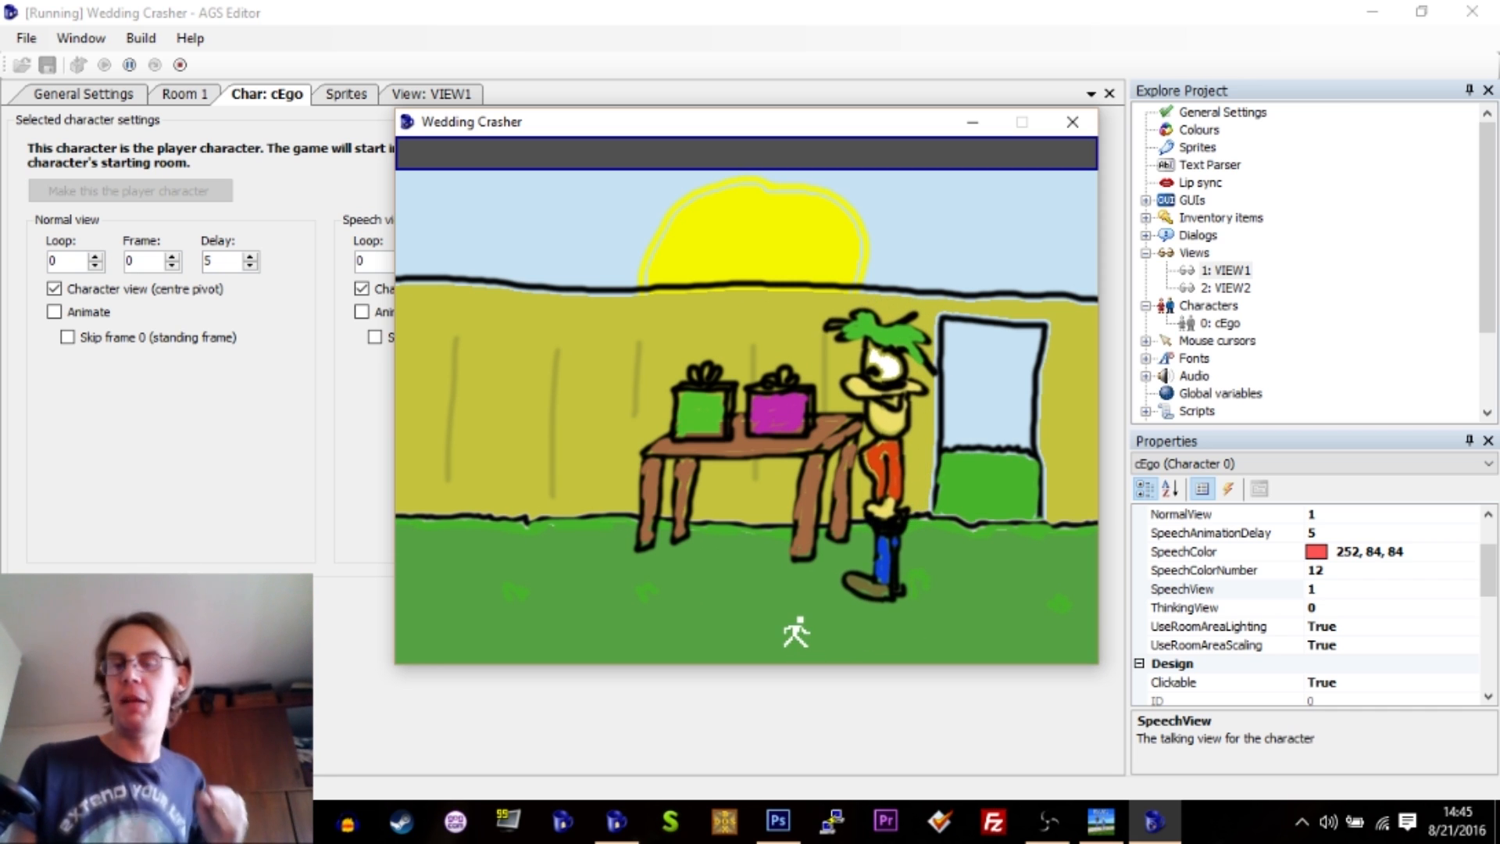
{"action": "left_click", "coordinate": [722, 595]}
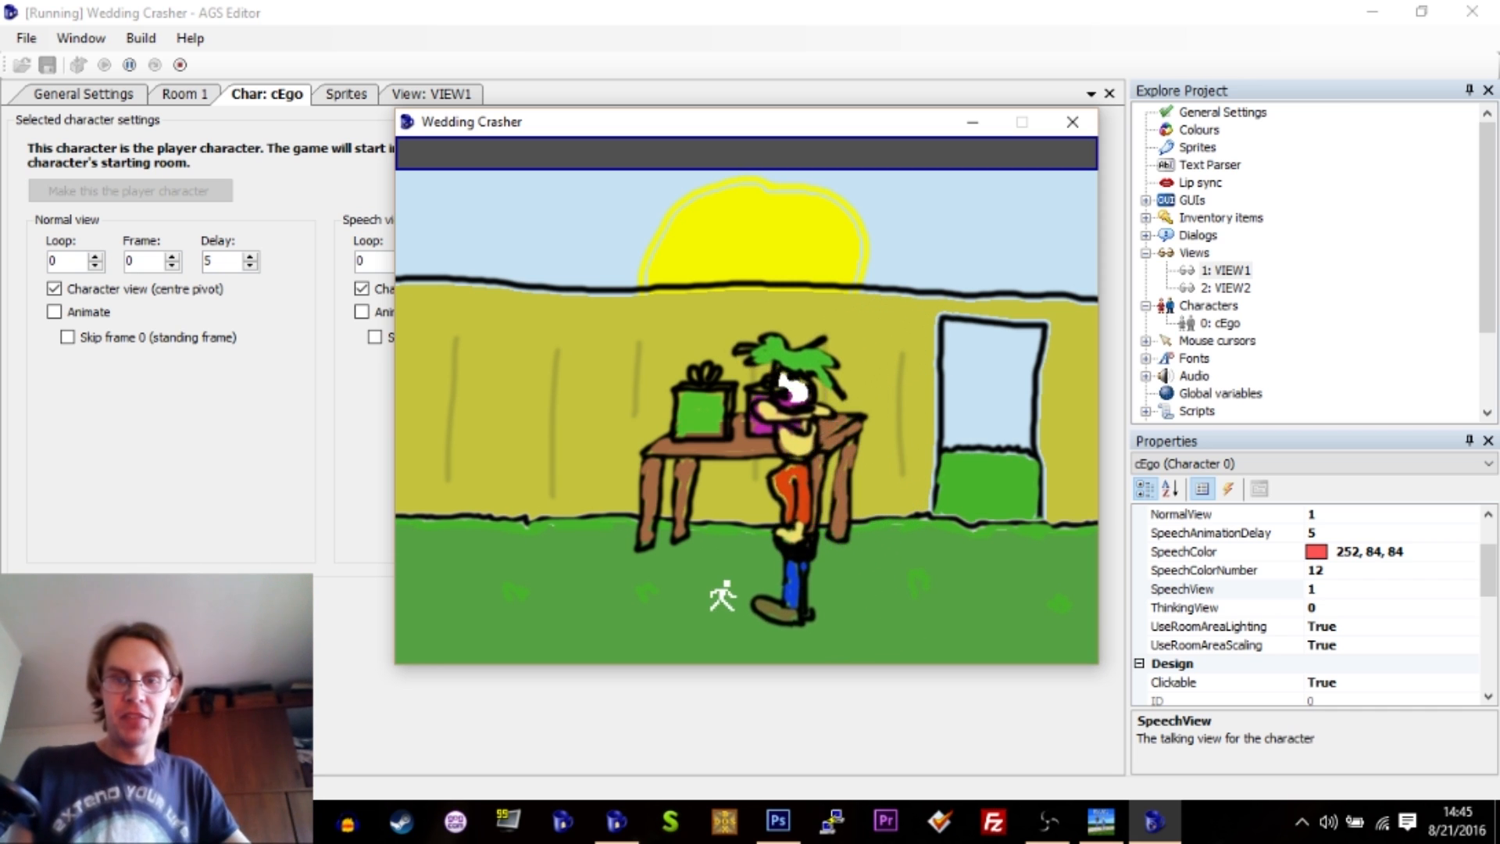
{"action": "left_click", "coordinate": [595, 607]}
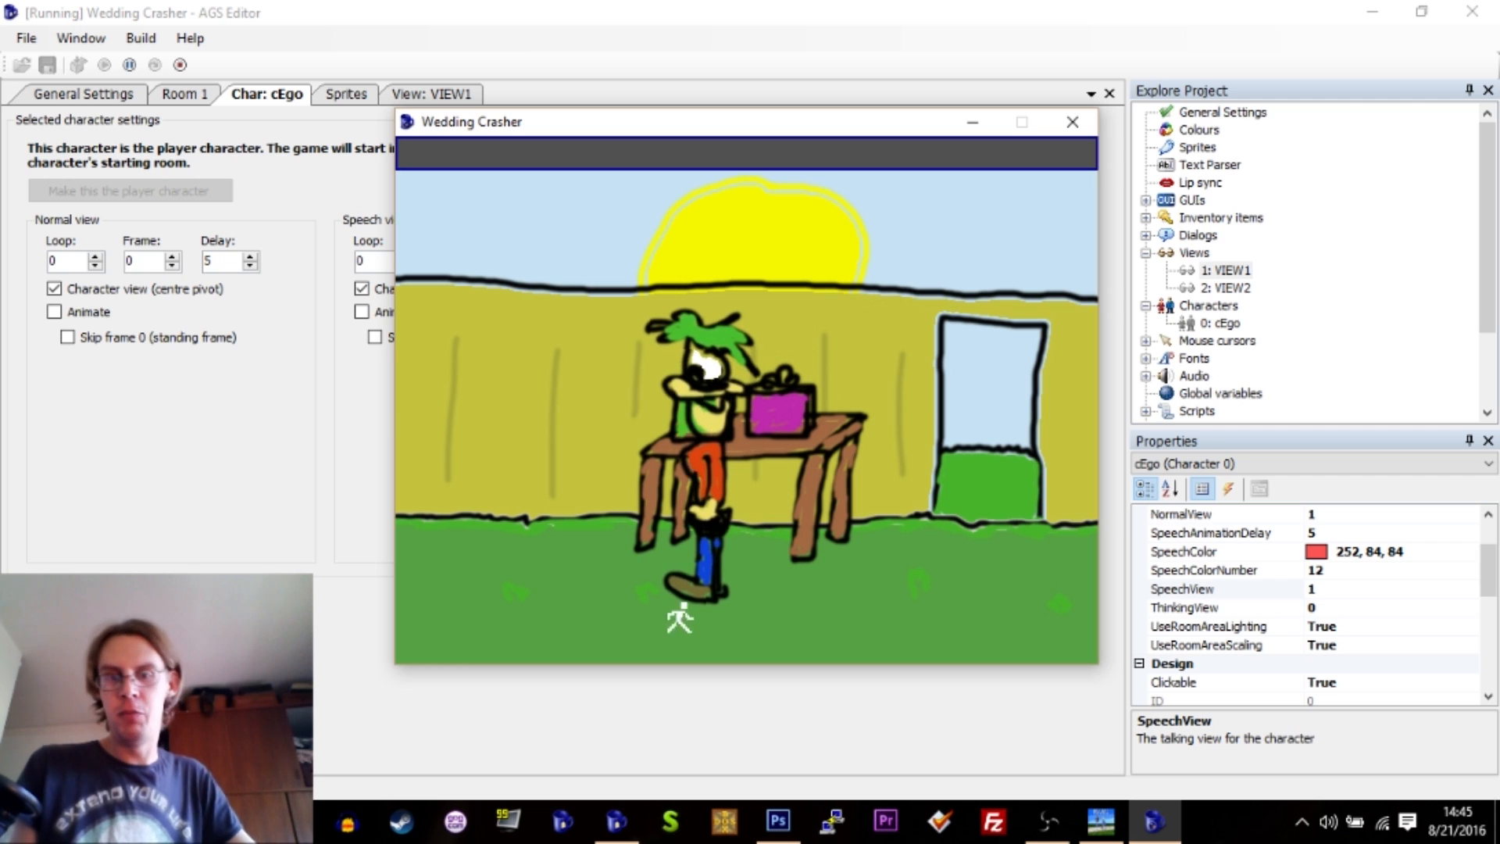
{"action": "left_click", "coordinate": [826, 624]}
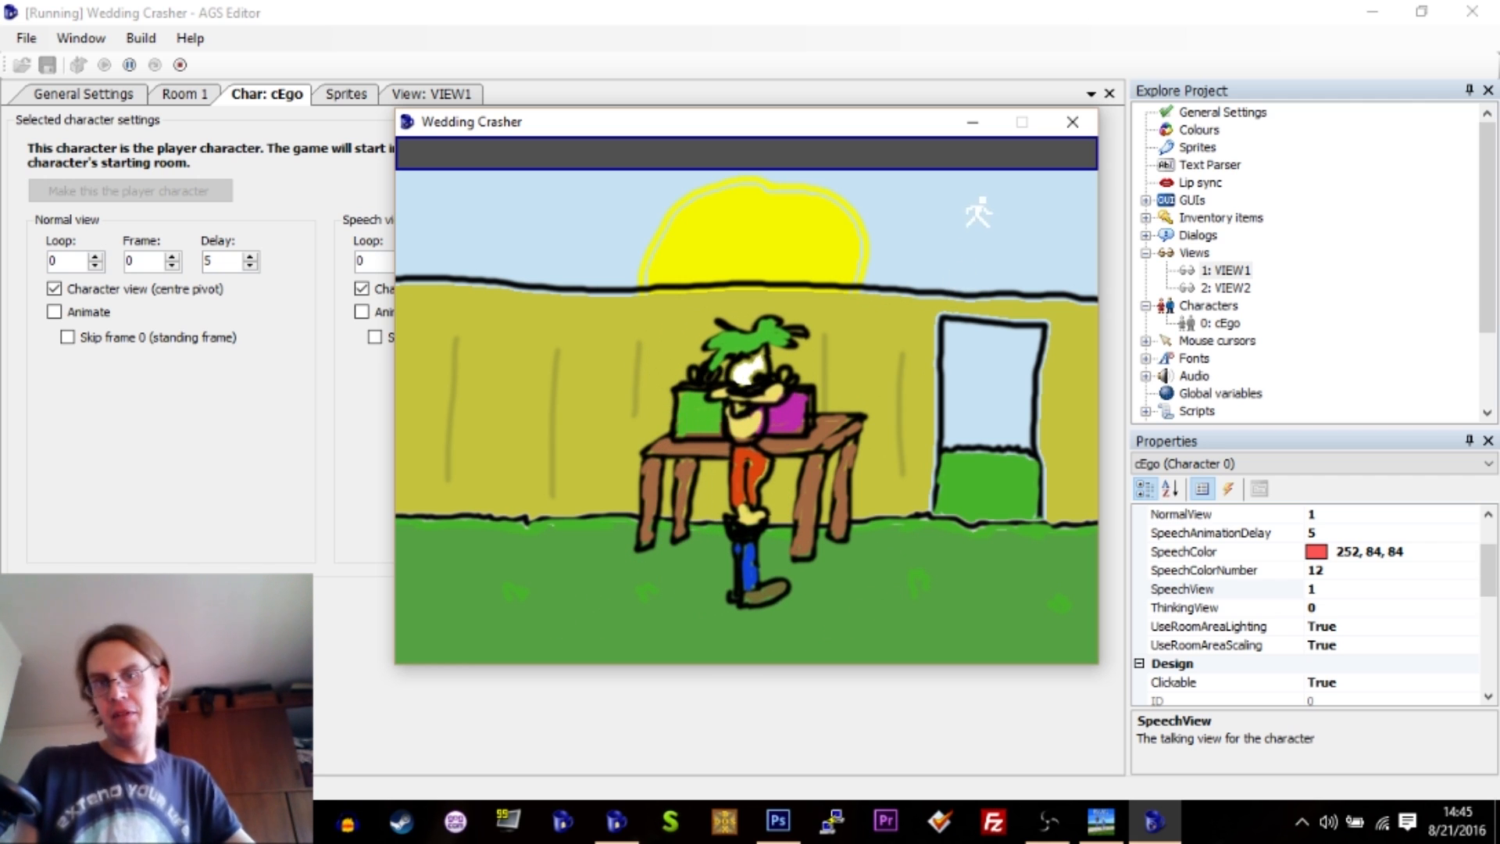
{"action": "mouse_move", "coordinate": [1065, 150]}
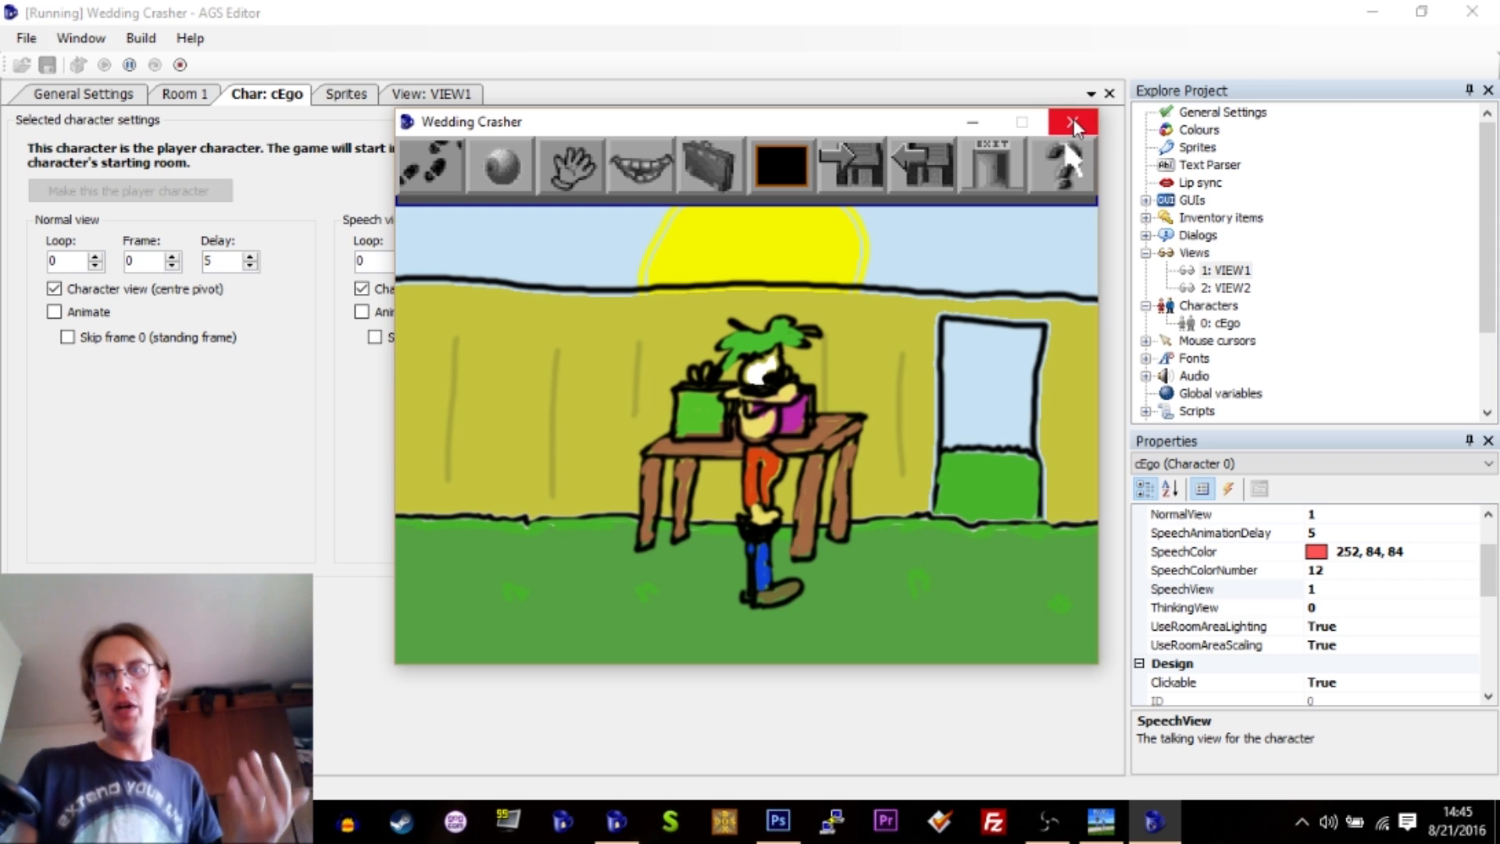
{"action": "left_click", "coordinate": [1074, 121]}
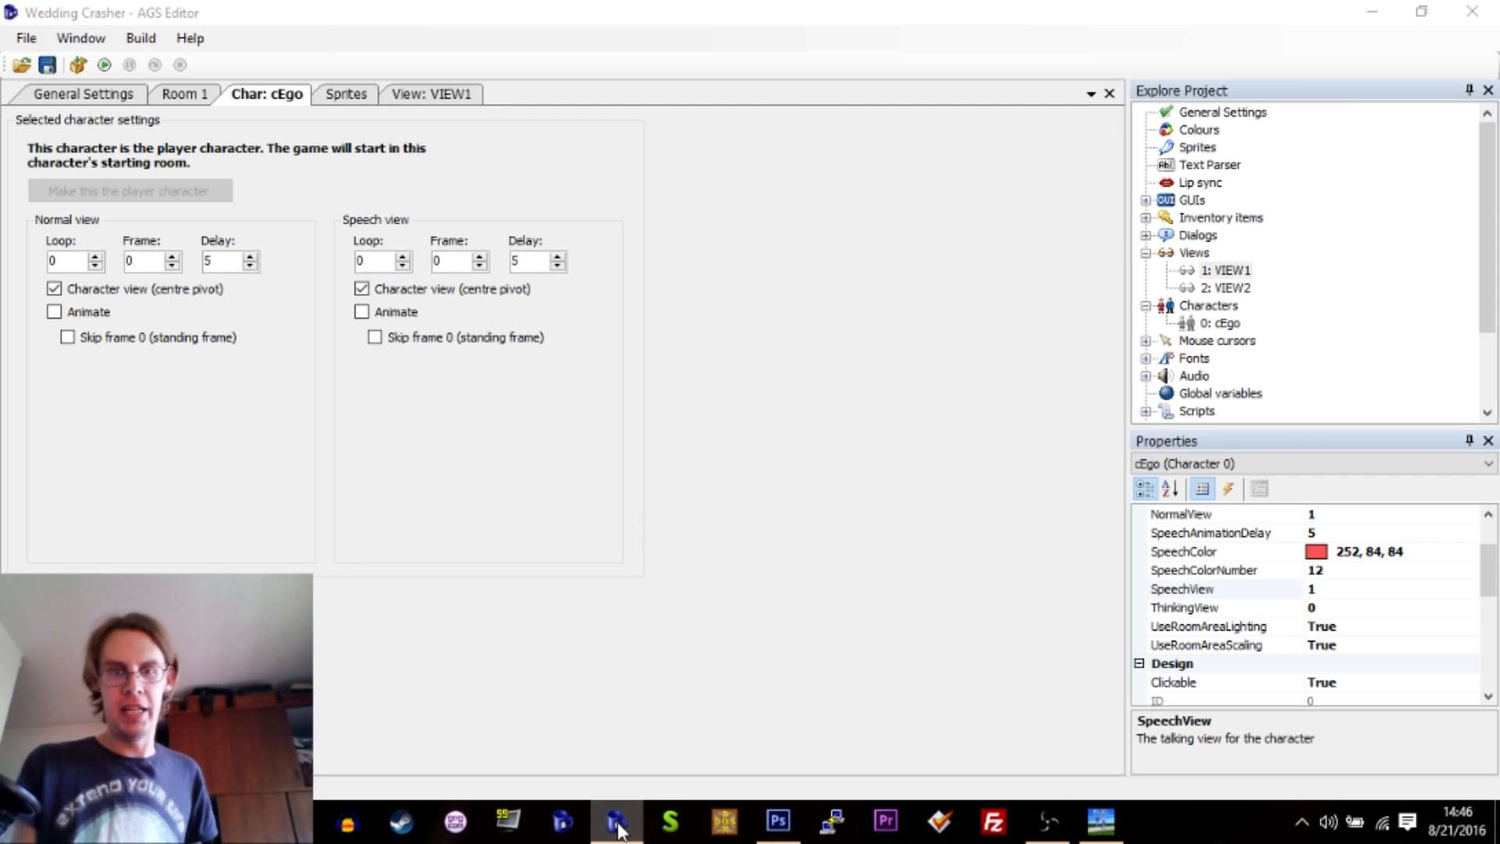
Look at the character artwork in Photoshop, then return to the AGS Editor and view the Elsa sprite folder.
{"action": "left_click", "coordinate": [617, 824]}
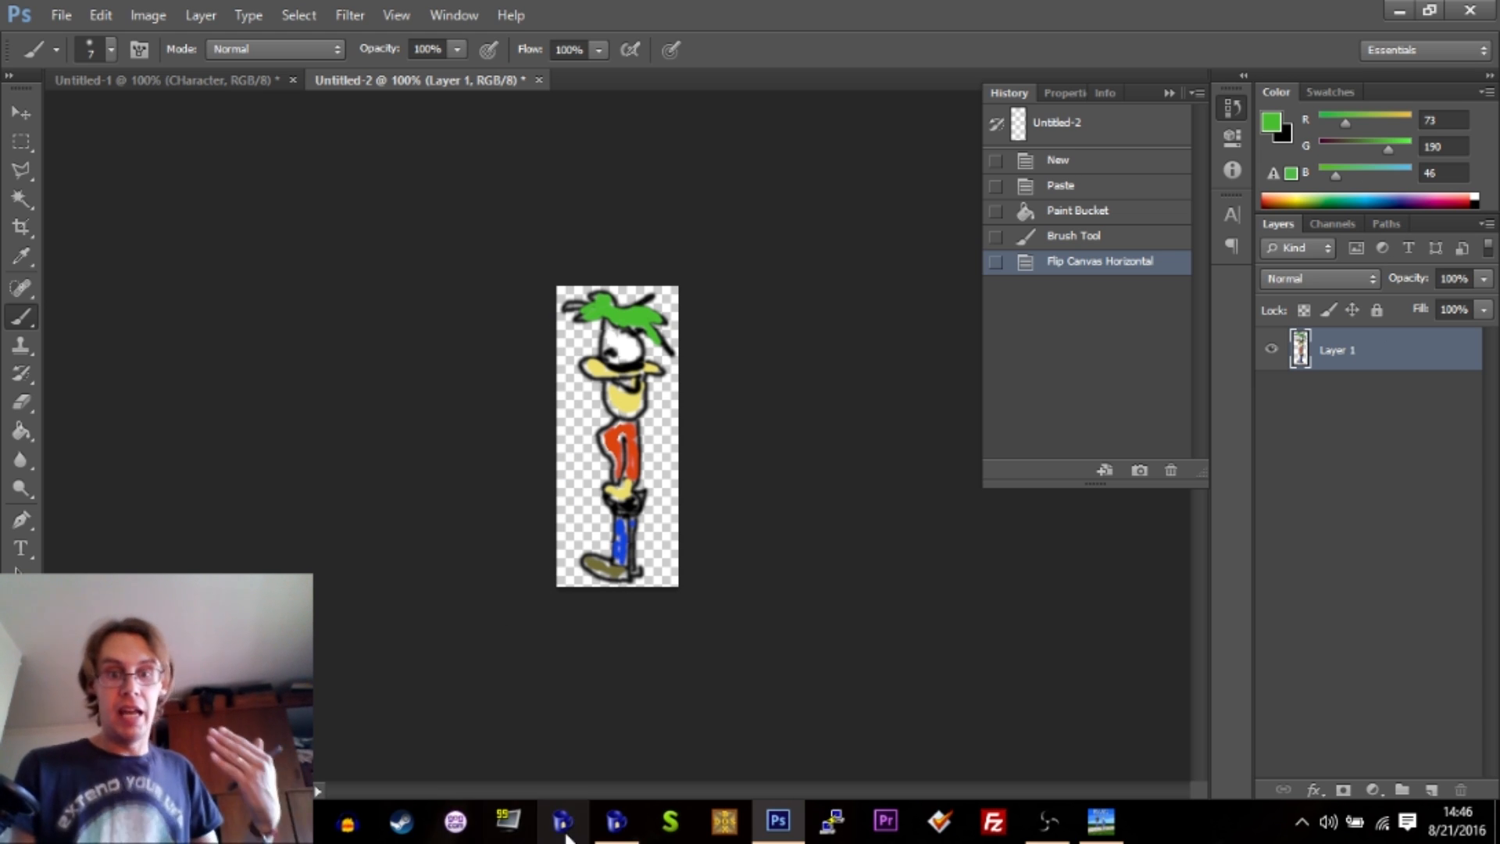
{"action": "left_click", "coordinate": [617, 822]}
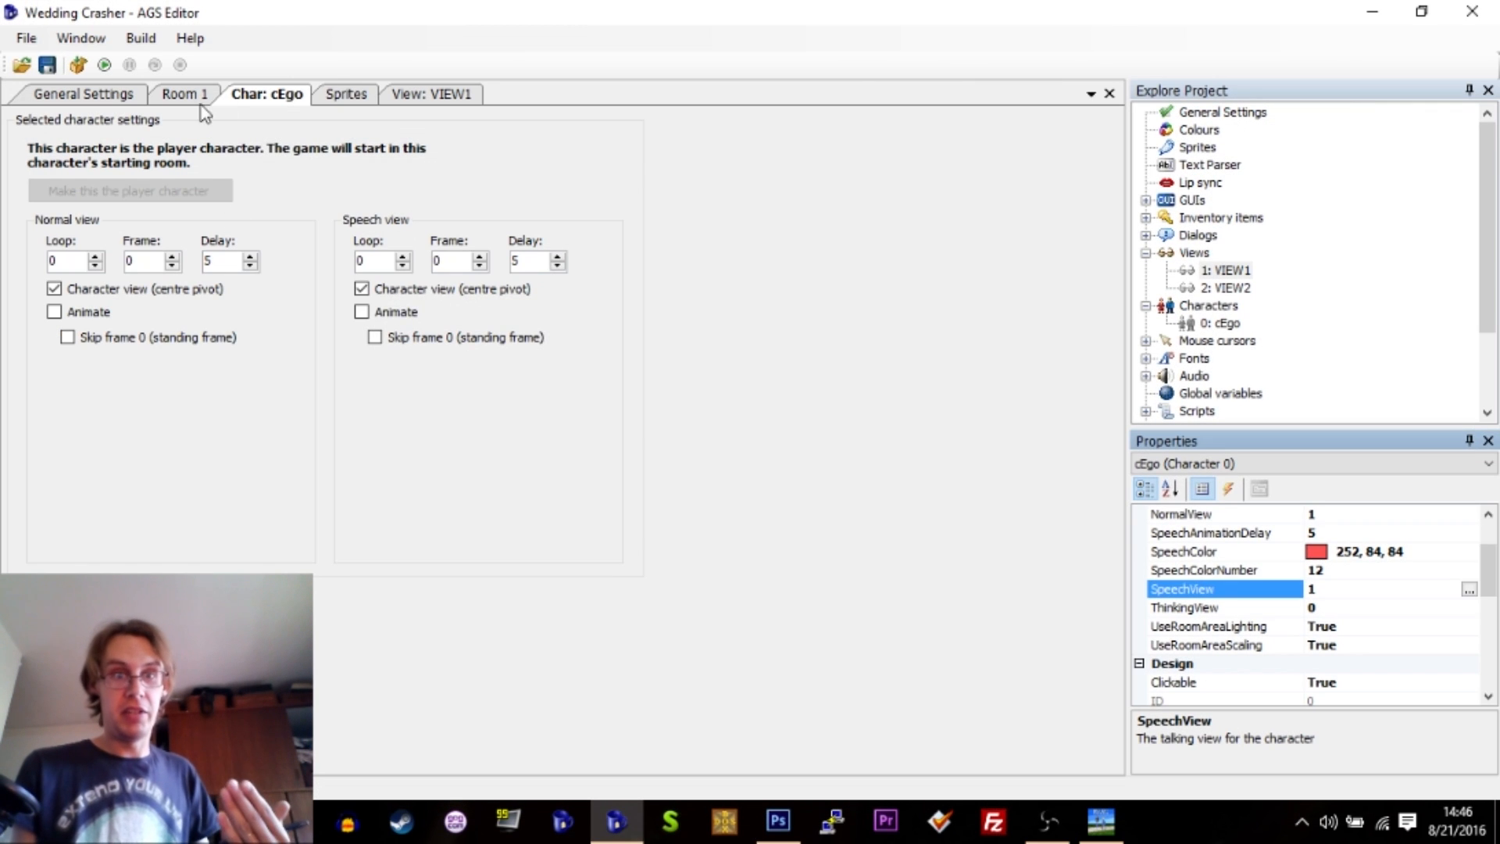
{"action": "left_click", "coordinate": [345, 94]}
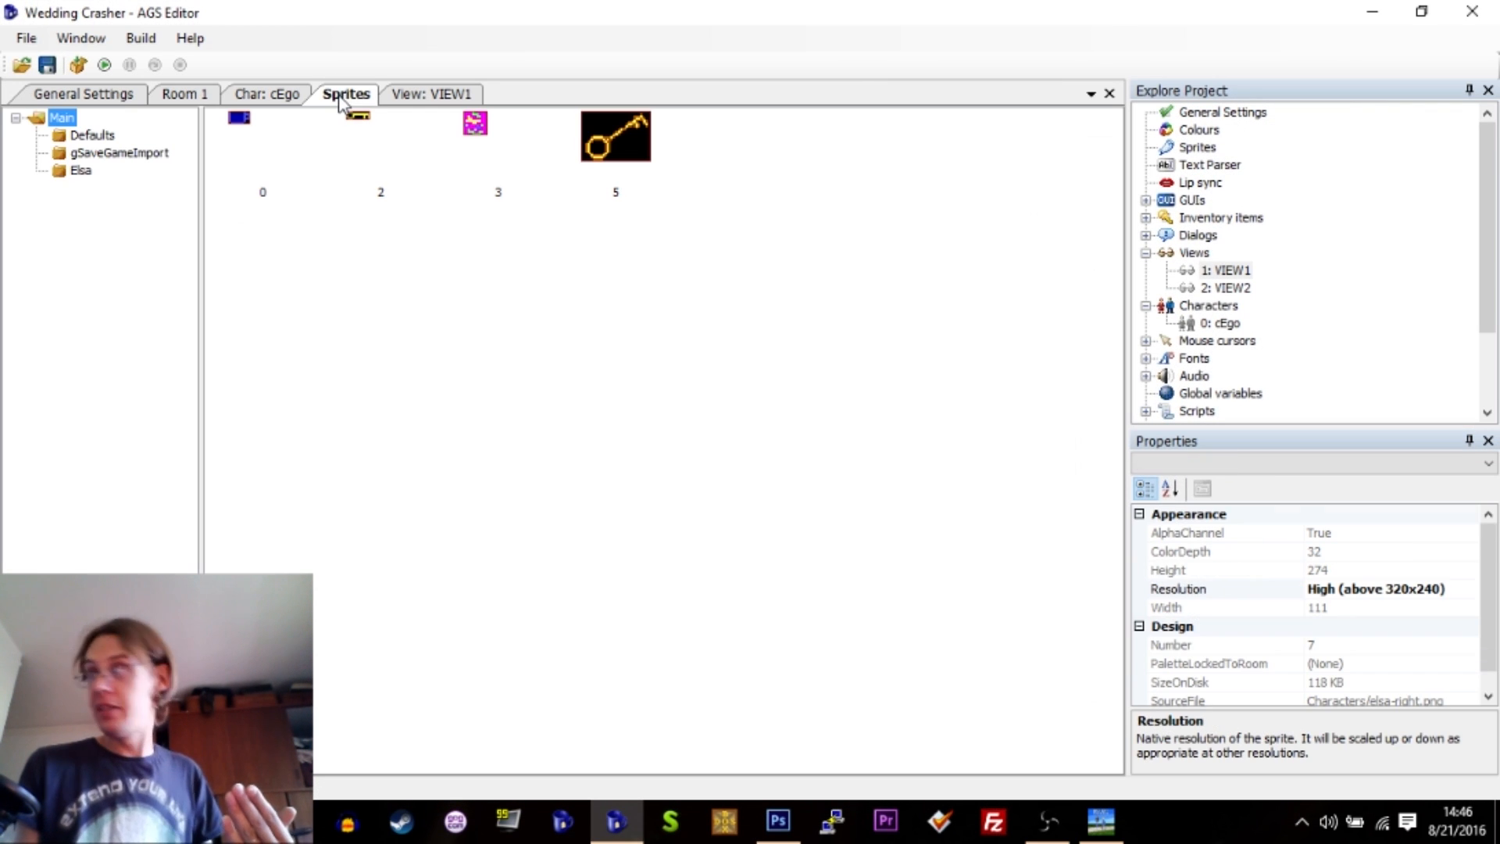
{"action": "left_click", "coordinate": [81, 171]}
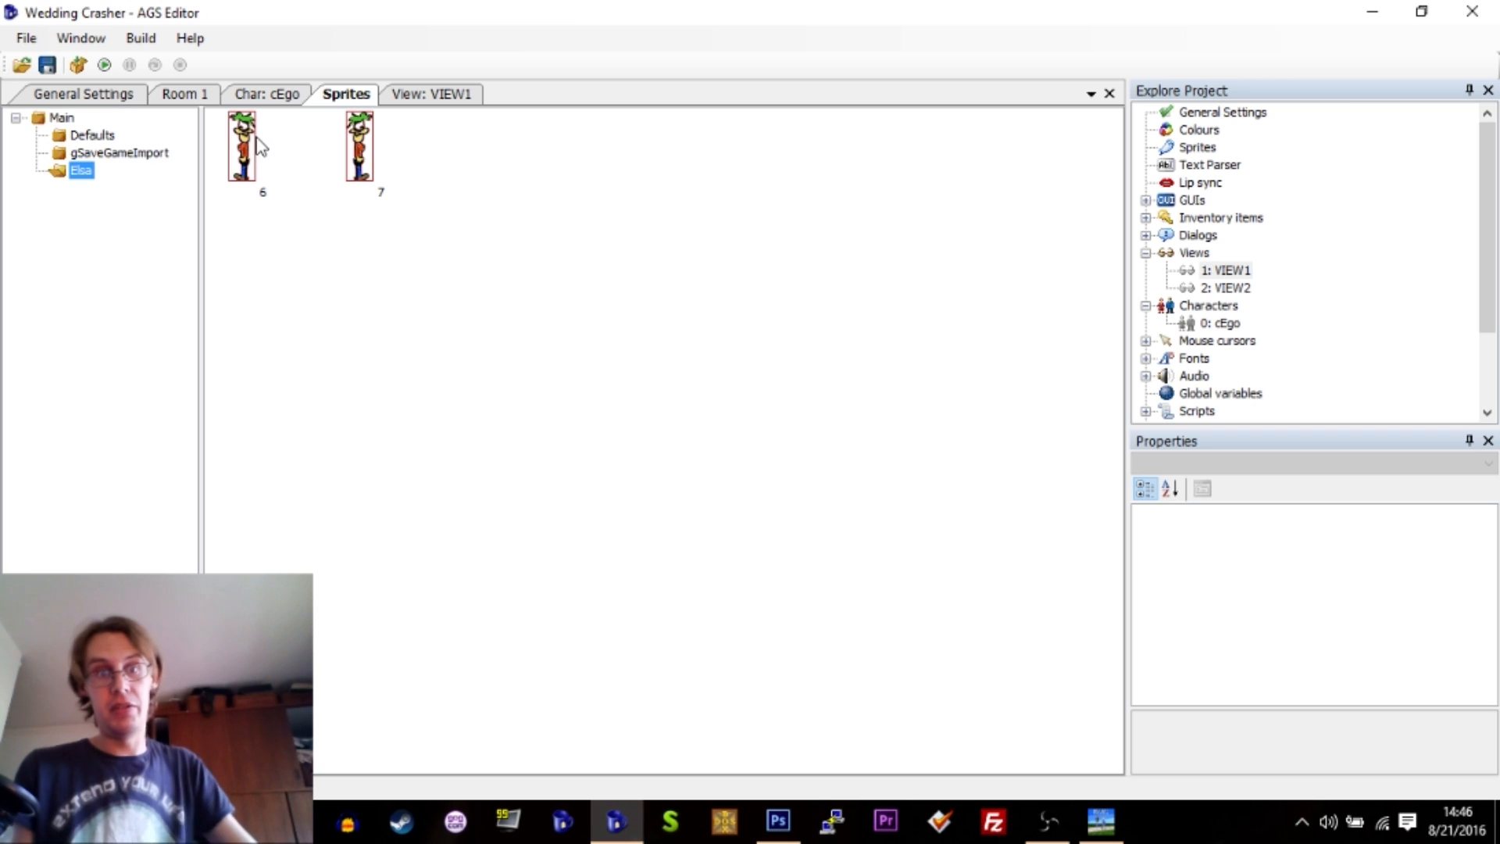
{"action": "left_click", "coordinate": [429, 94]}
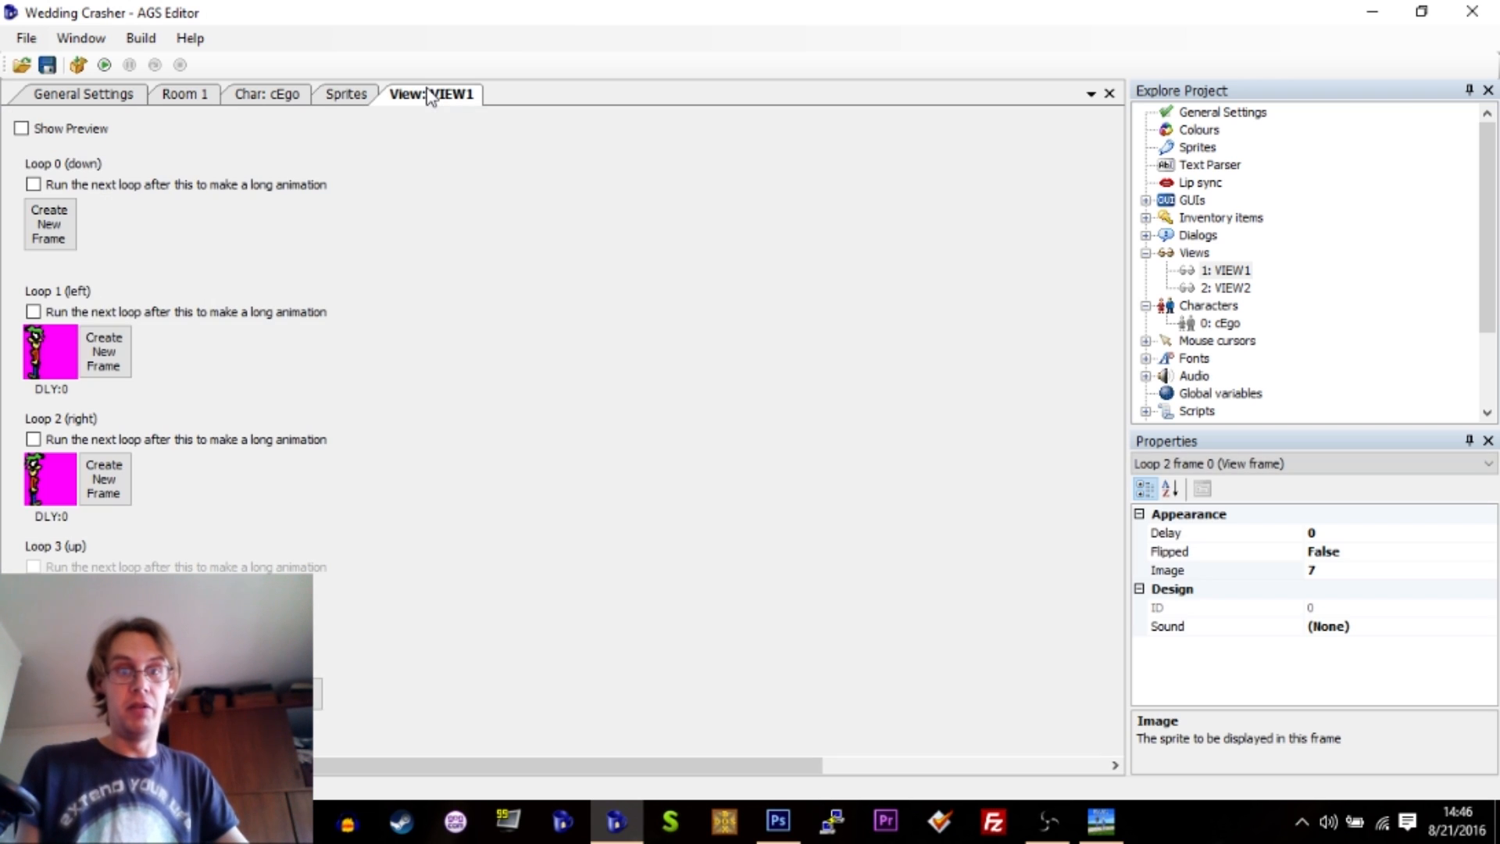
{"action": "left_click", "coordinate": [110, 365]}
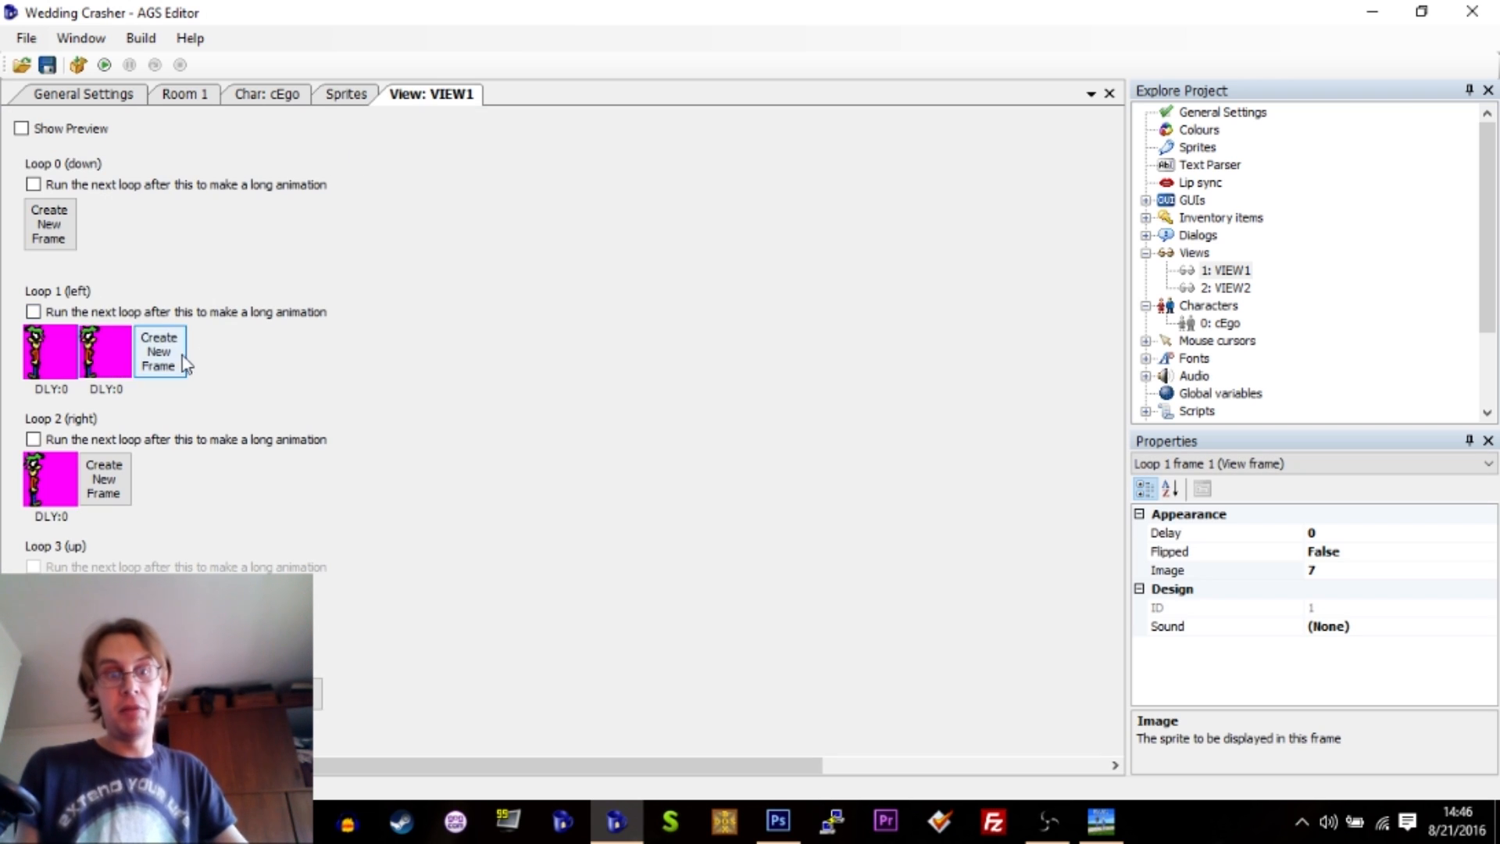
{"action": "left_click", "coordinate": [152, 358]}
{"action": "left_click", "coordinate": [130, 359]}
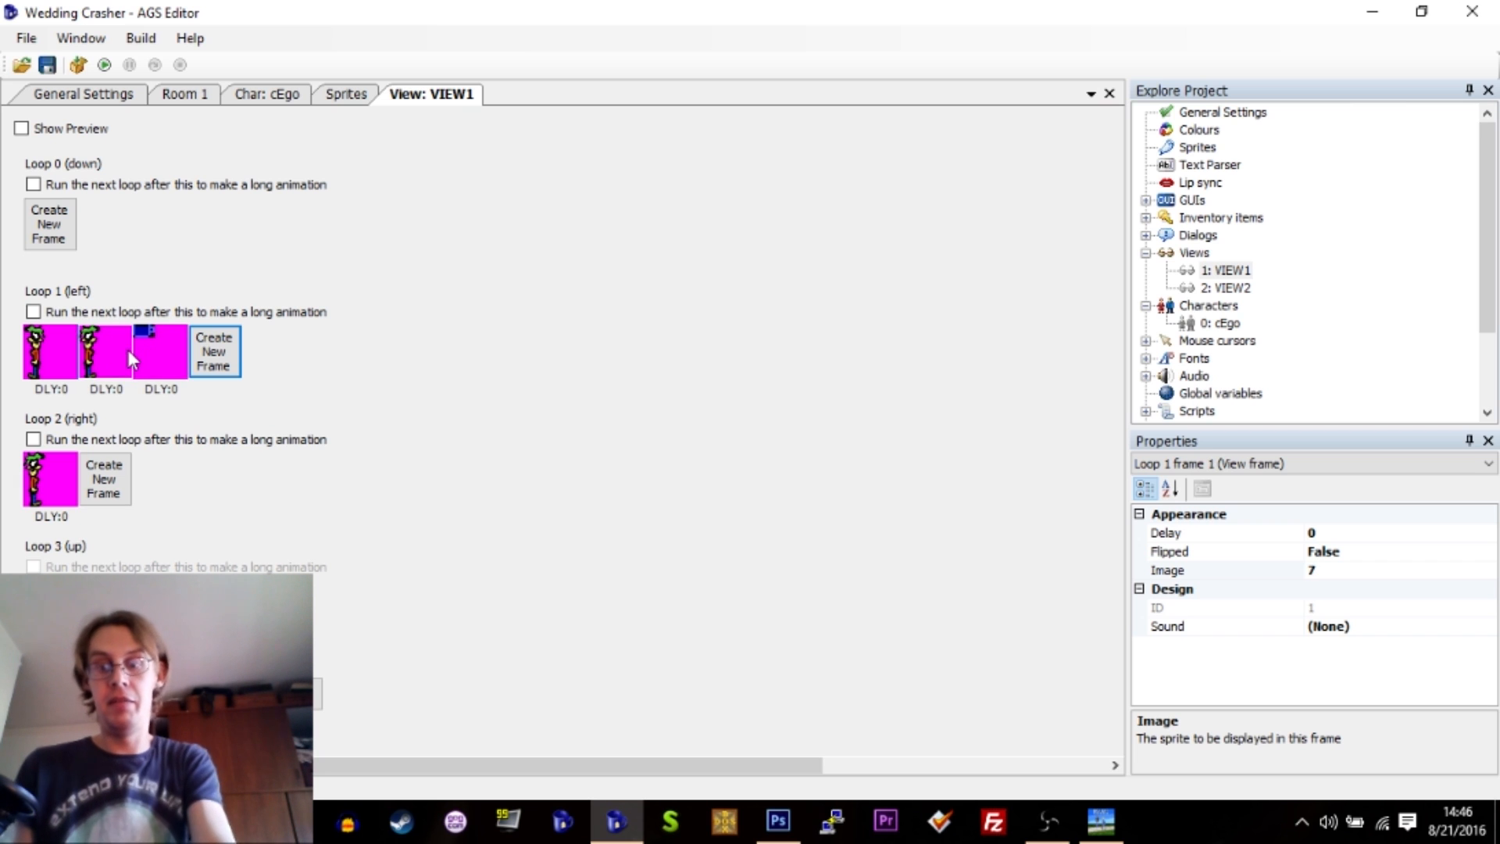
{"action": "key", "text": "Delete"}
{"action": "key", "text": "Delete"}
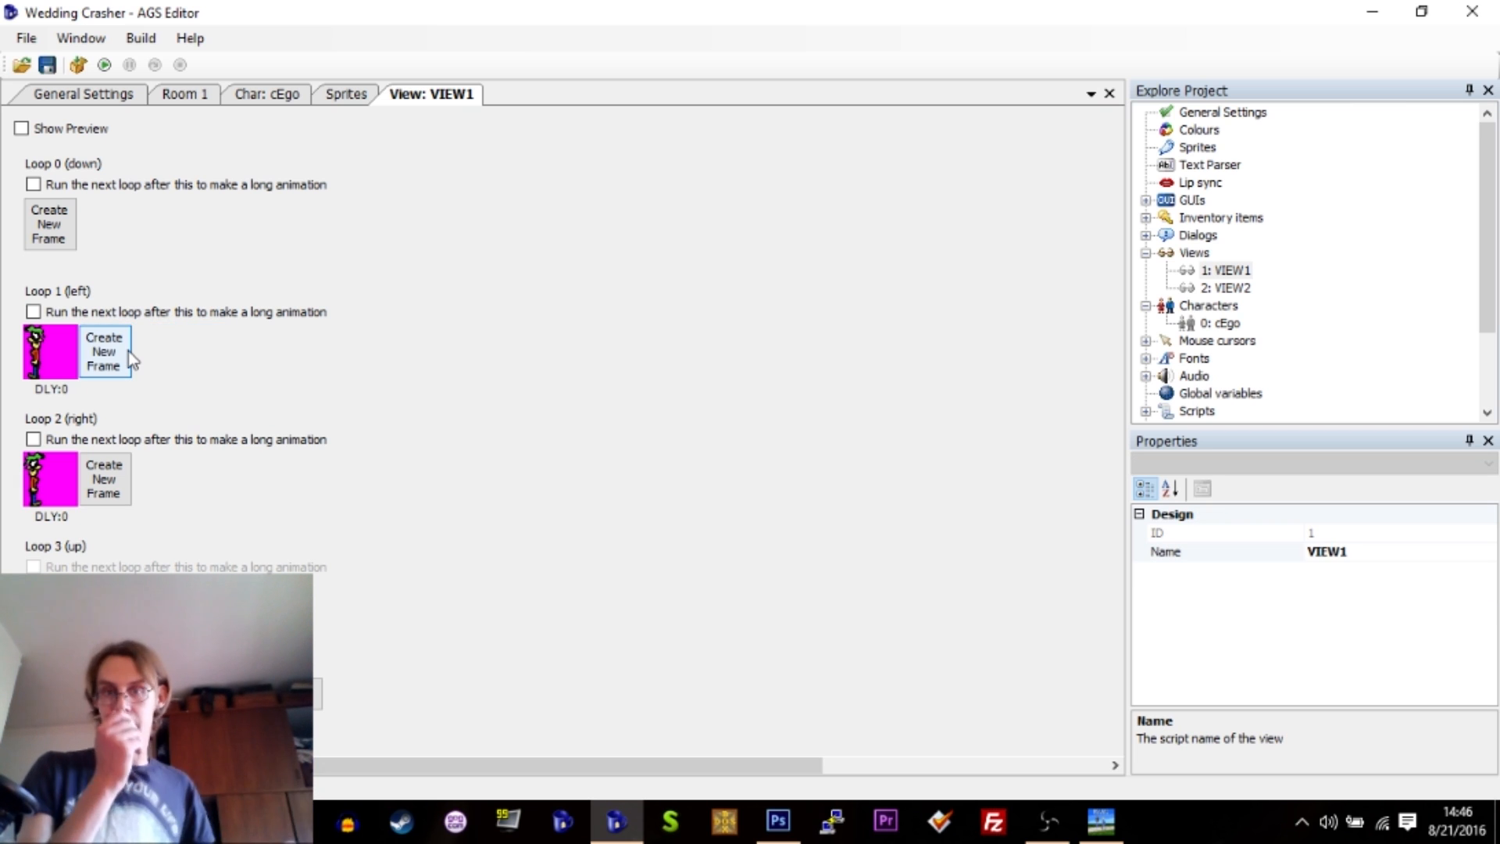